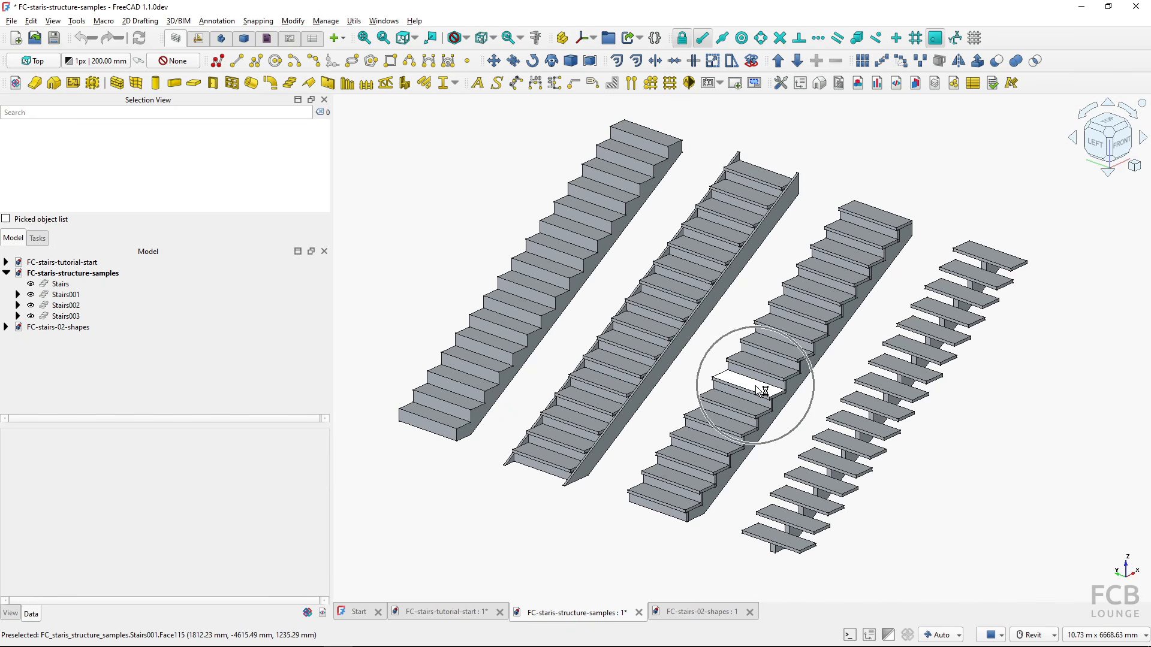
Close the FC-stairs-02-shapes and FC-staris-structure-samples documents, discarding the unsaved changes in the structure samples
{"action": "key", "text": "ctrl"}
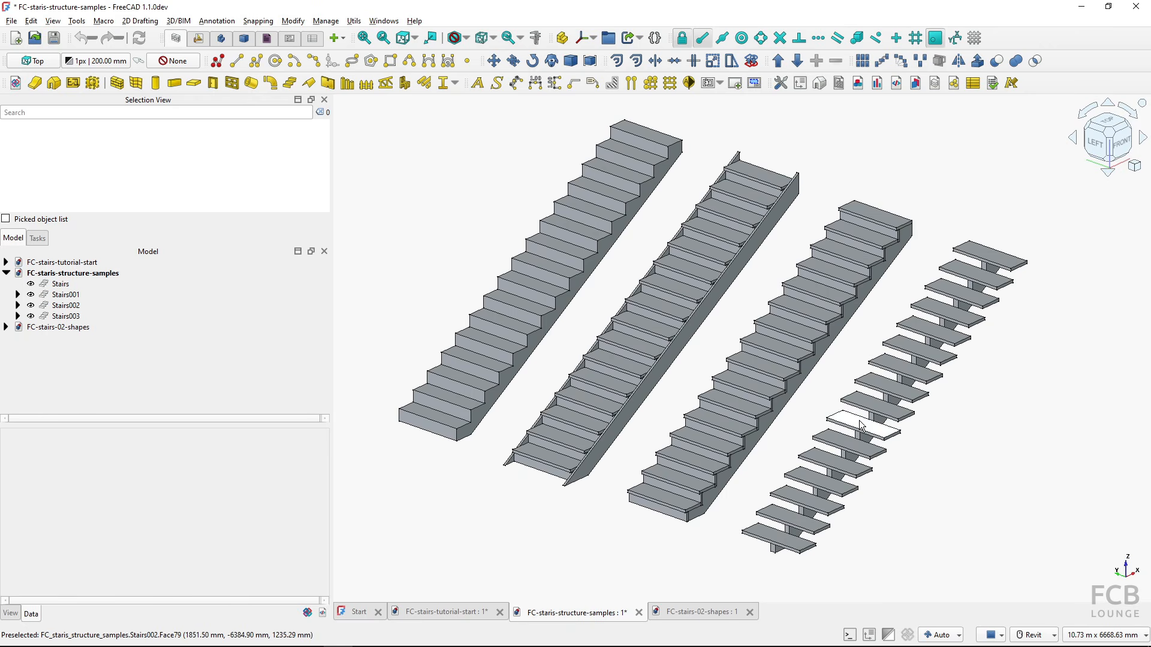
{"action": "left_click", "coordinate": [688, 612]}
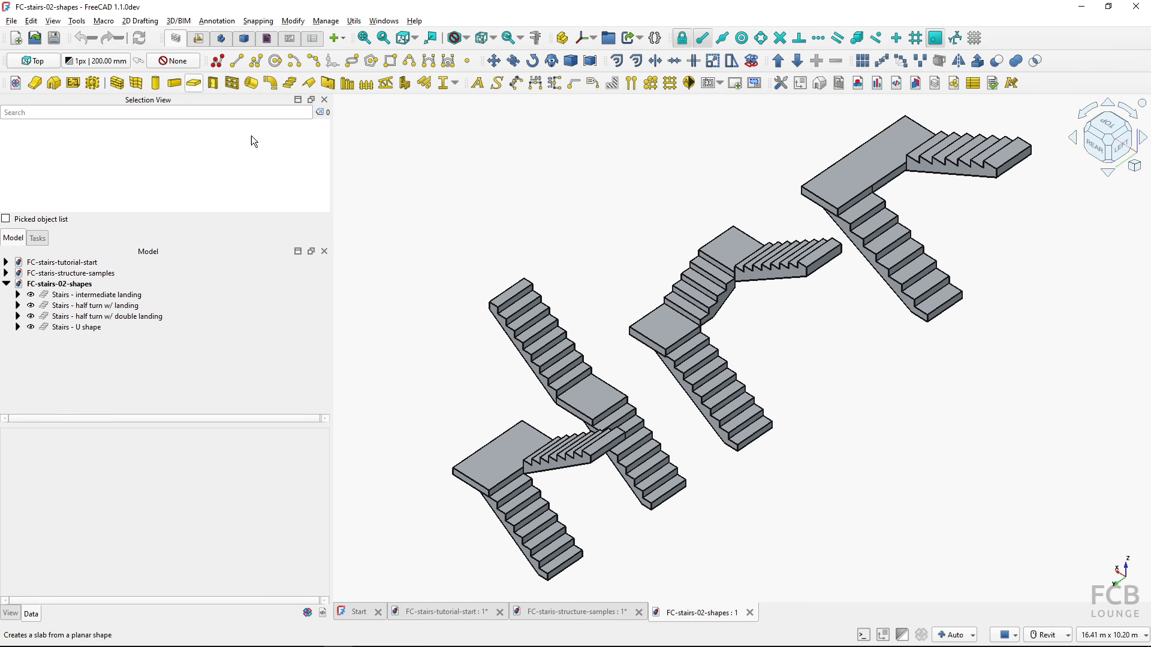
{"action": "left_click", "coordinate": [750, 613]}
{"action": "left_click", "coordinate": [639, 612]}
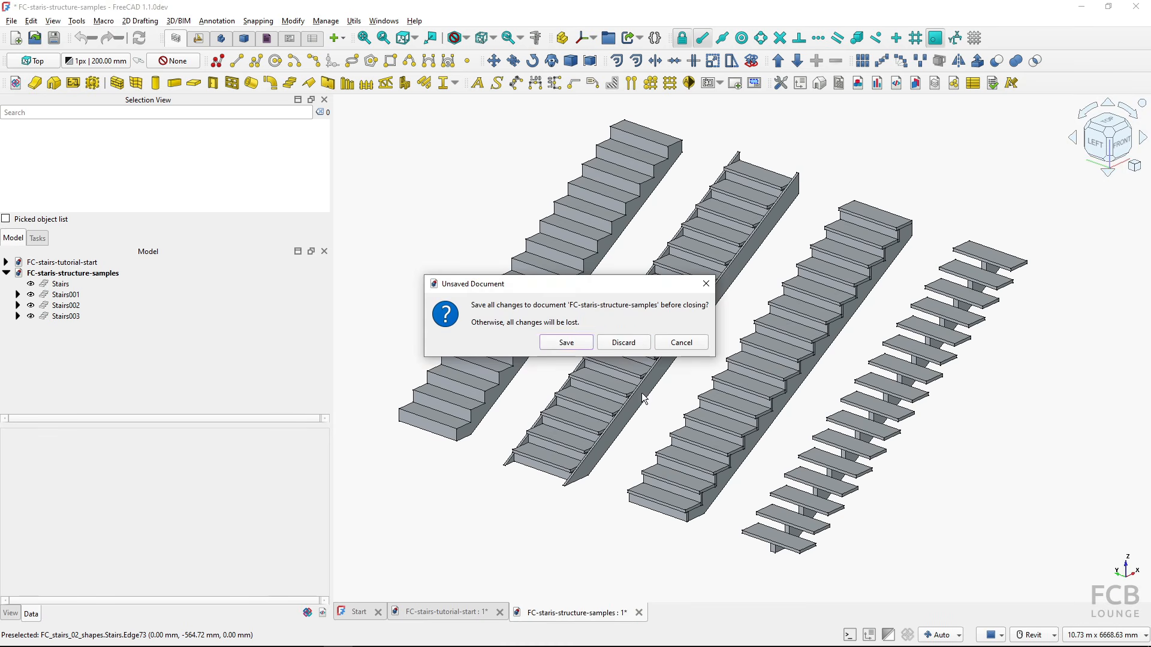
{"action": "left_click", "coordinate": [623, 342]}
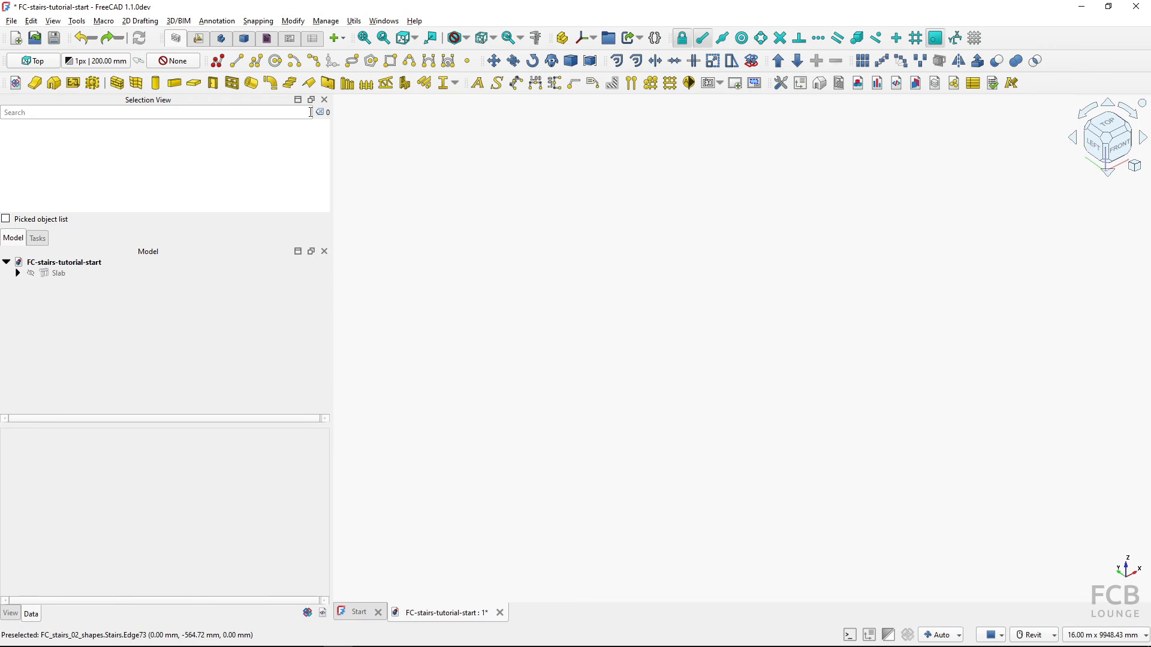
Create a default straight Stairs object without a base line and delete its two railings together with their leftover railing wires
{"action": "left_click", "coordinate": [290, 84]}
{"action": "left_click", "coordinate": [71, 284]}
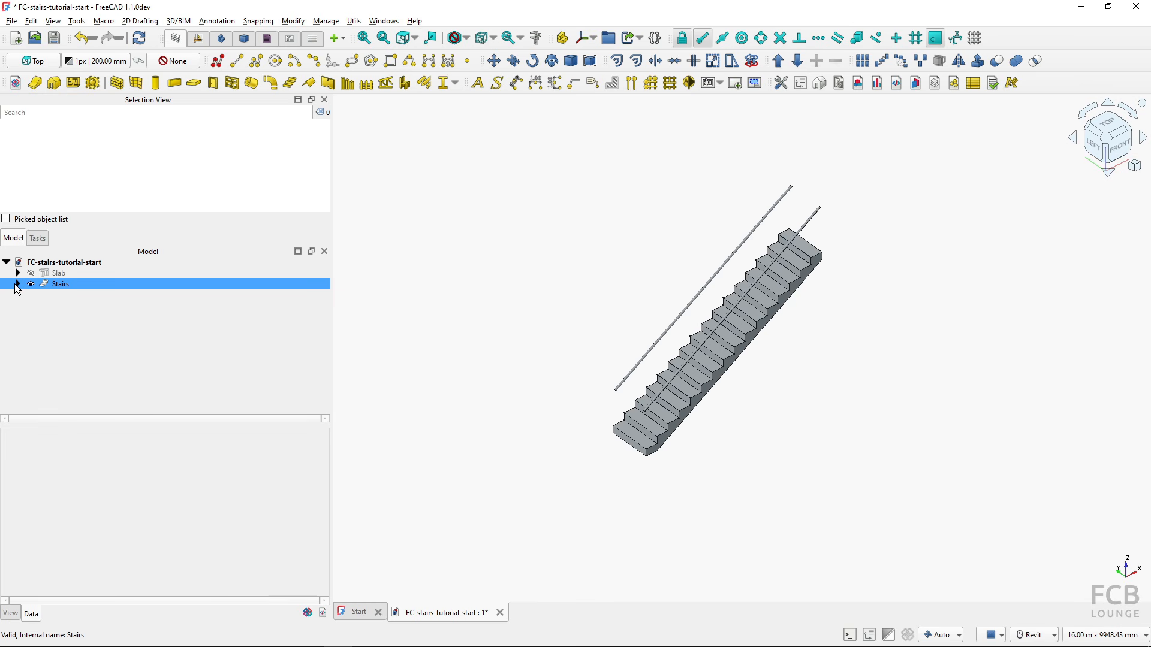
{"action": "left_click", "coordinate": [17, 284]}
{"action": "left_click", "coordinate": [66, 295]}
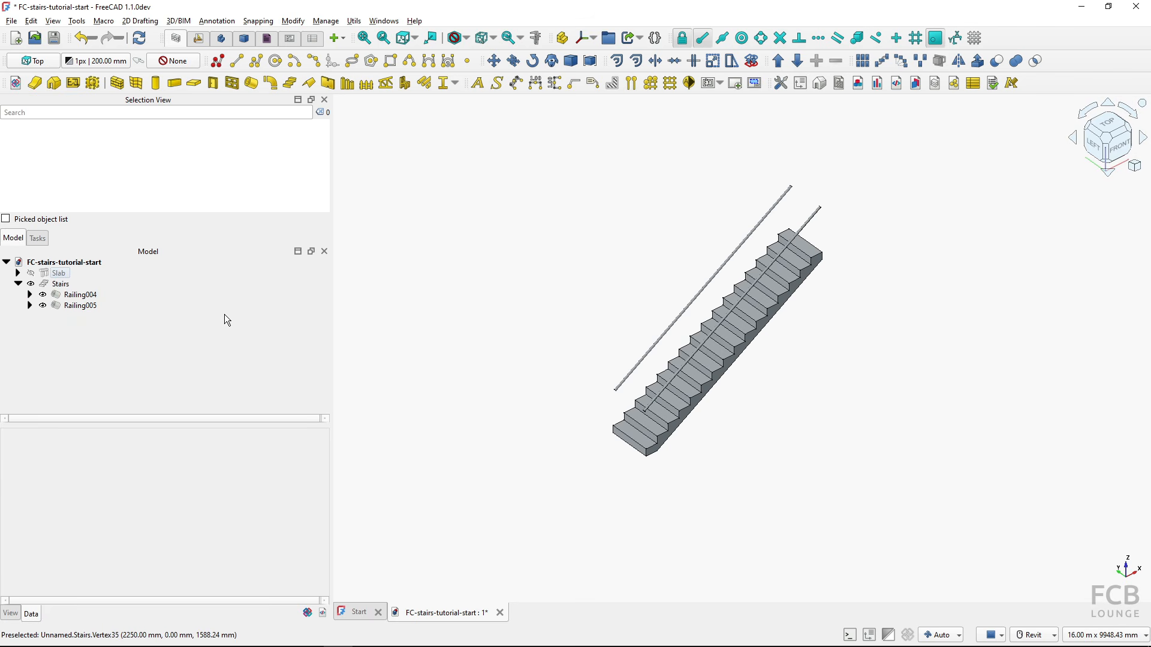
{"action": "left_click", "coordinate": [95, 303], "text": "shift"}
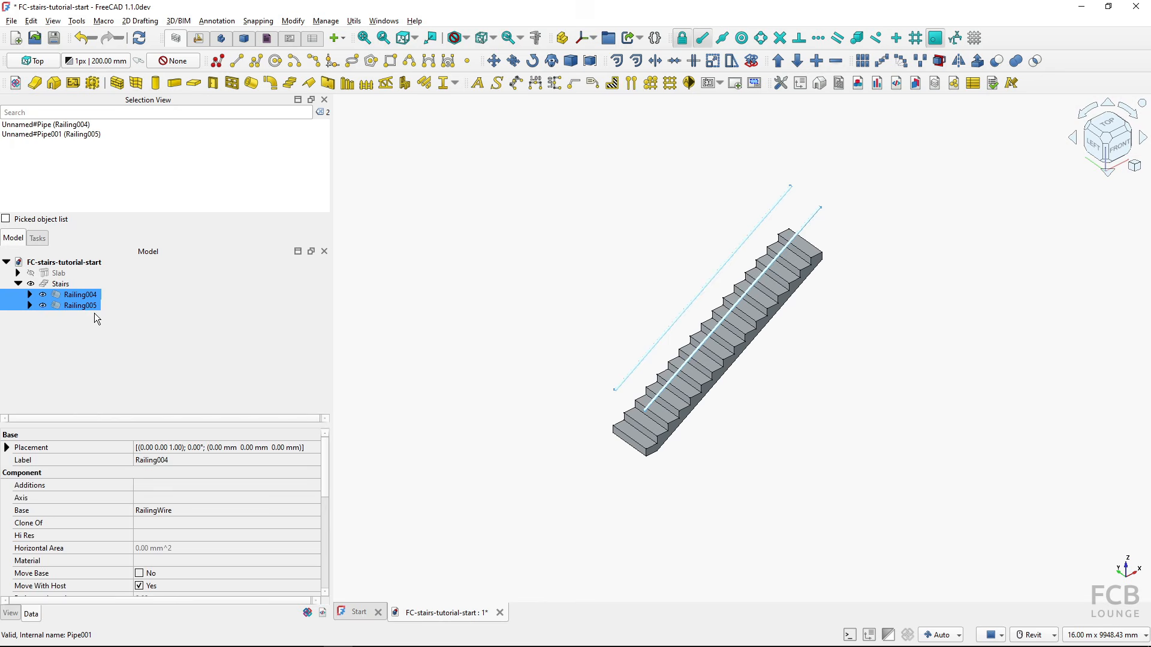
{"action": "key", "text": "Delete"}
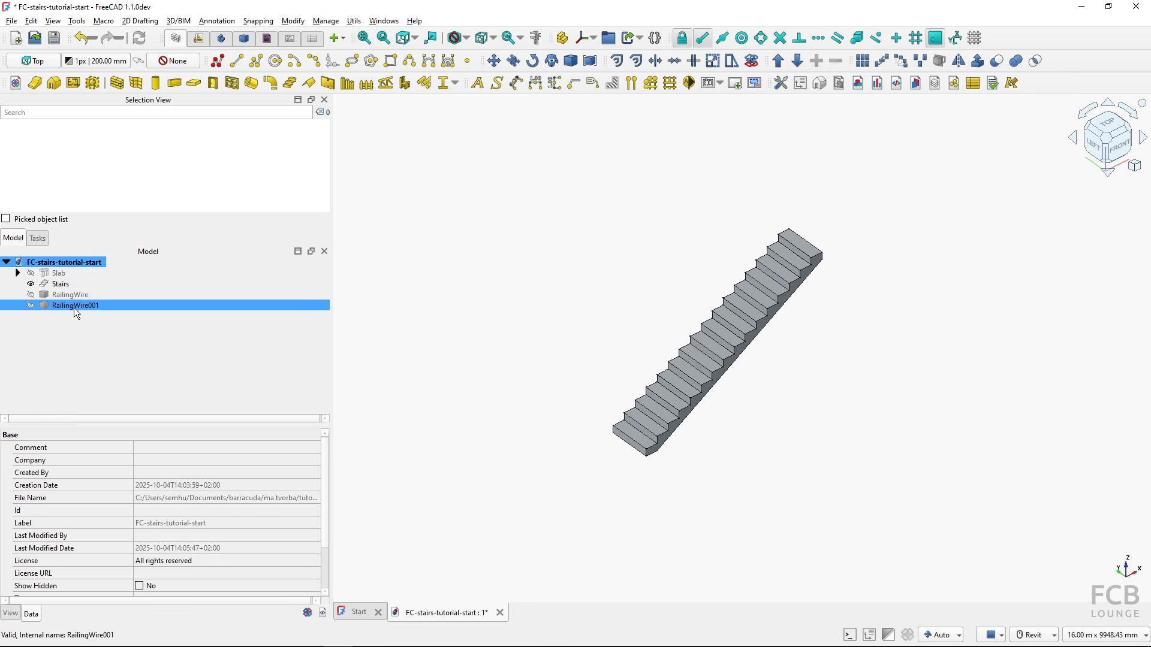
{"action": "left_click", "coordinate": [72, 304]}
{"action": "key", "text": "Delete"}
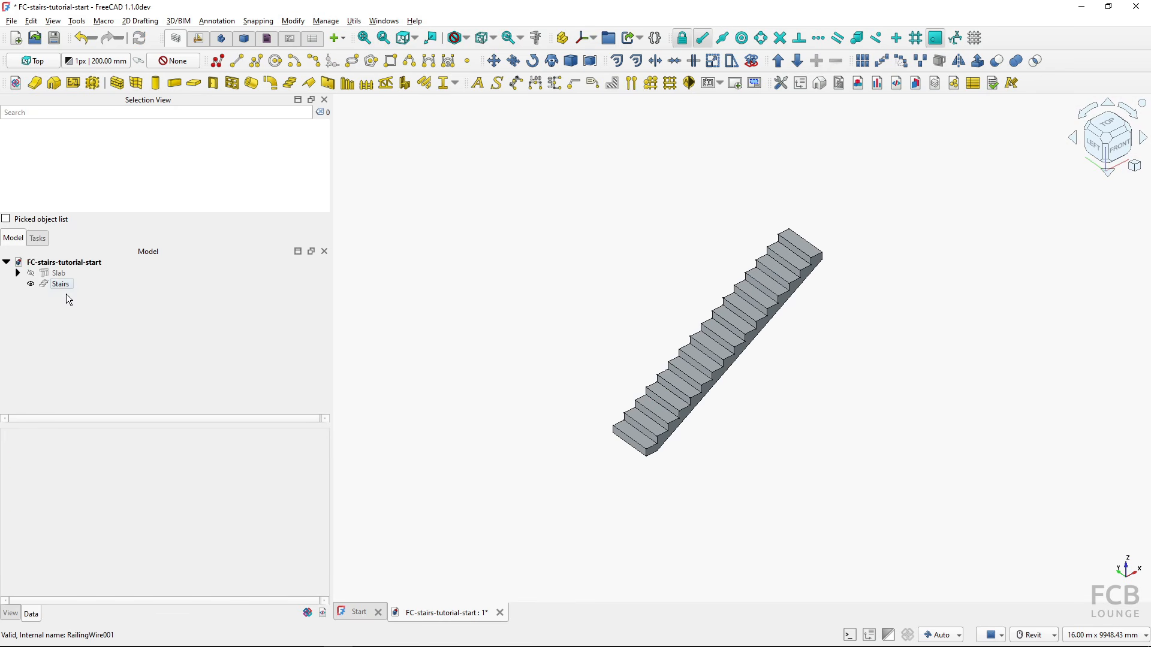
Draw a line about 5017 mm long along the X axis beside the stairs and create a second staircase from it
{"action": "left_click", "coordinate": [60, 287]}
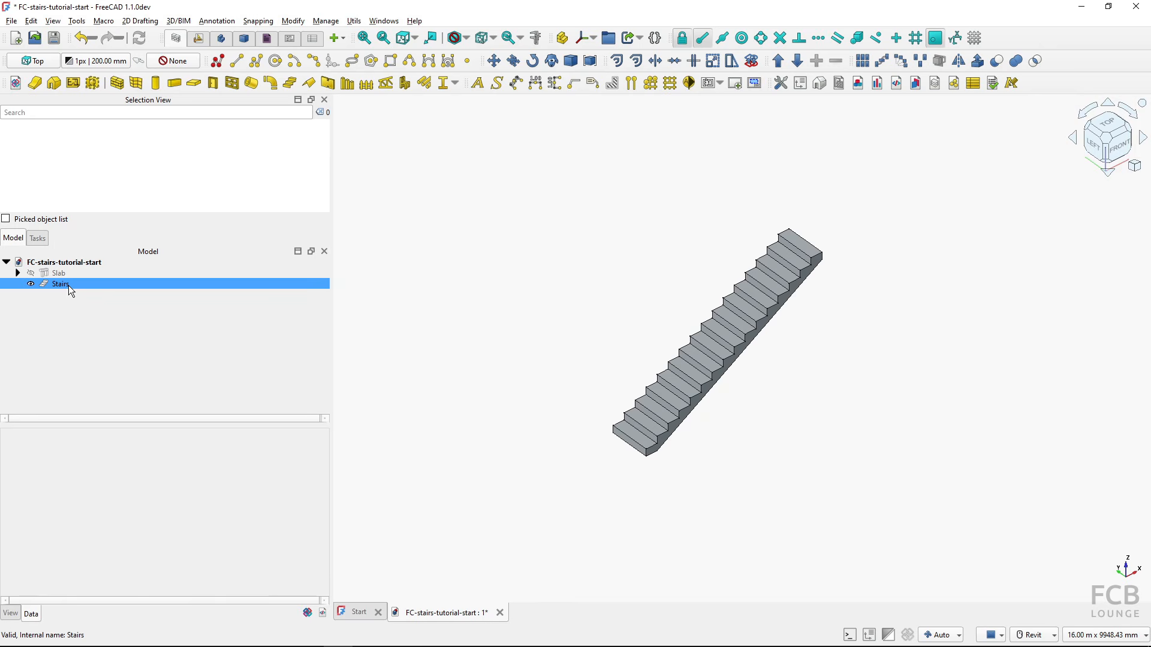
{"action": "left_click", "coordinate": [419, 296]}
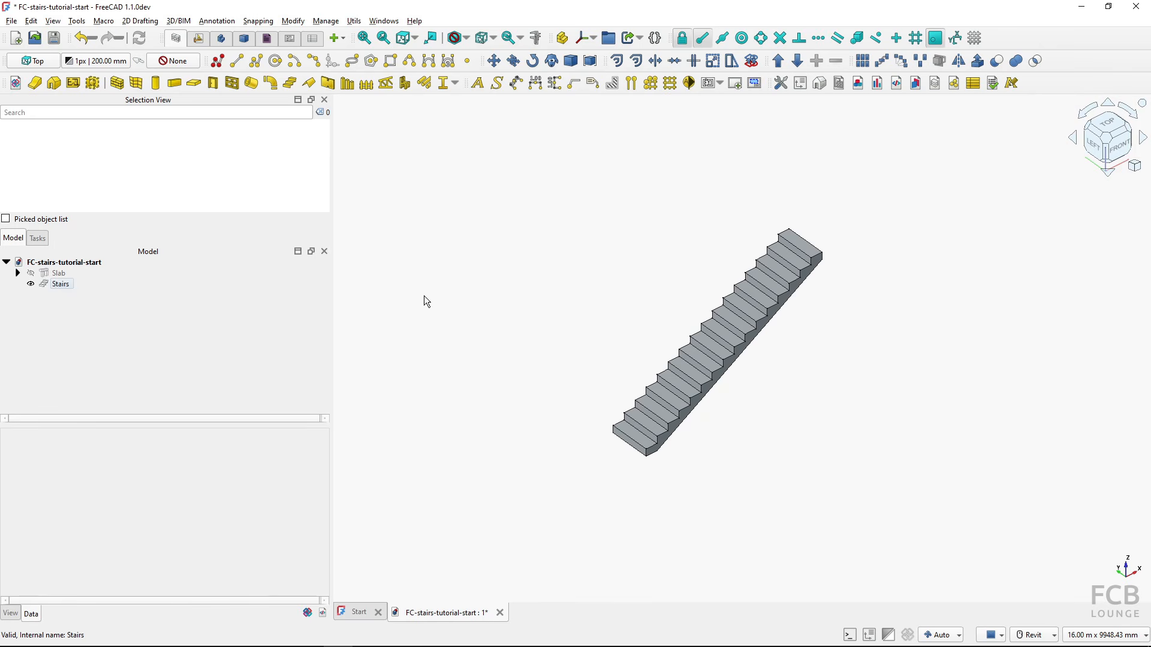
{"action": "left_click", "coordinate": [237, 61]}
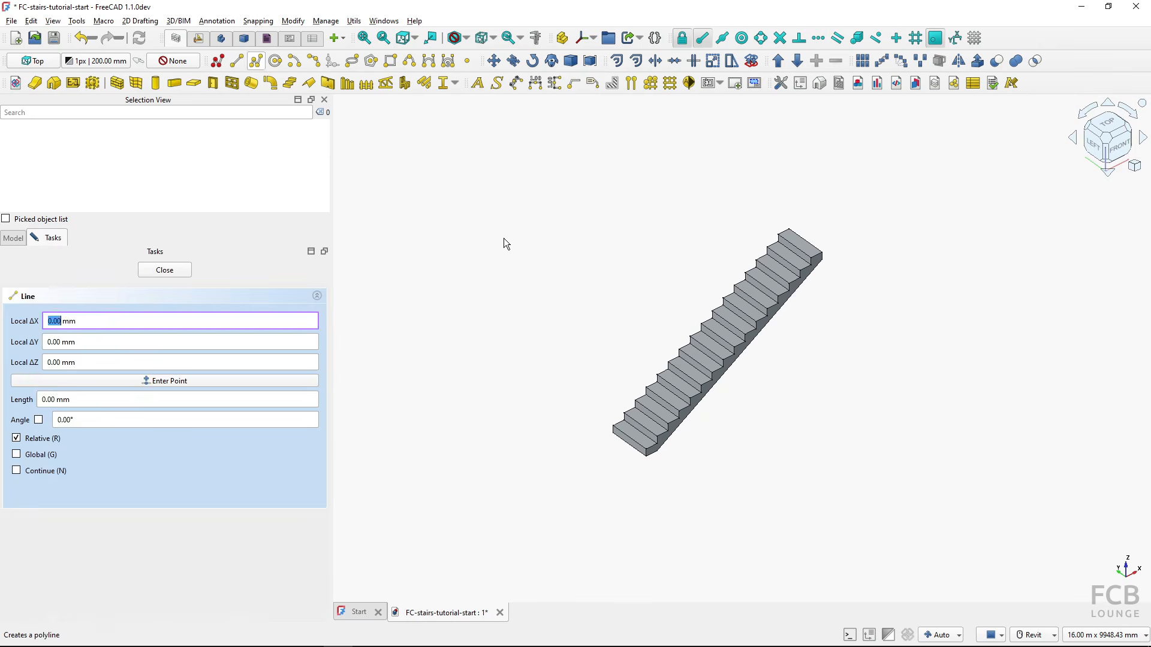
{"action": "left_click", "coordinate": [833, 536]}
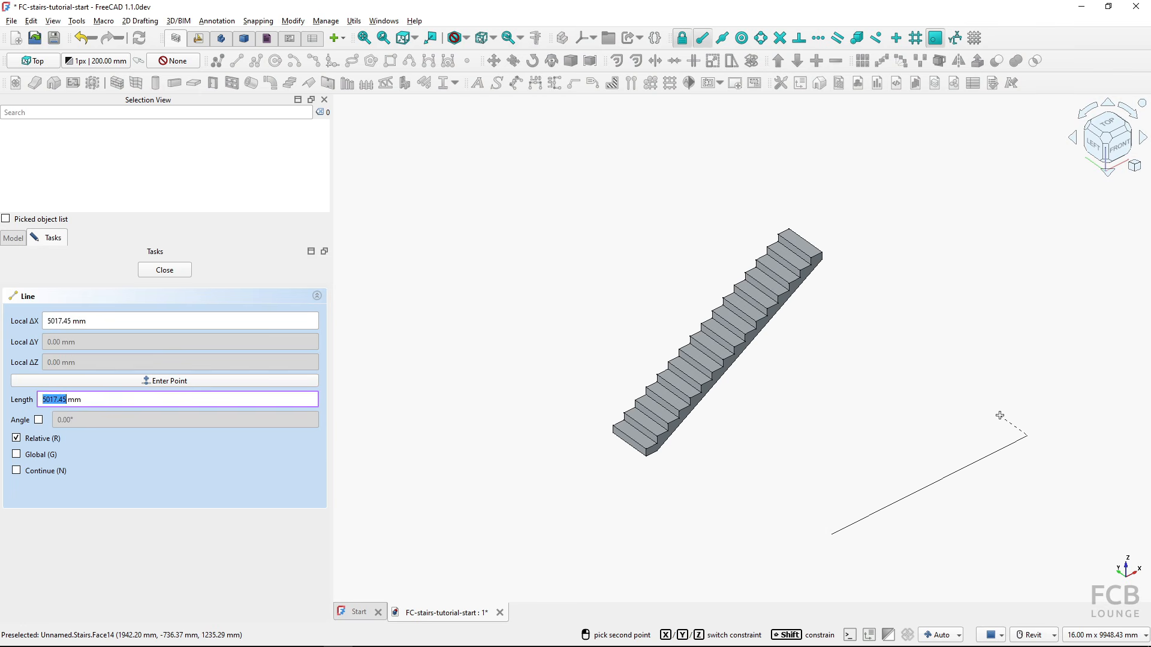
{"action": "left_click", "coordinate": [1028, 436]}
{"action": "left_click", "coordinate": [75, 296]}
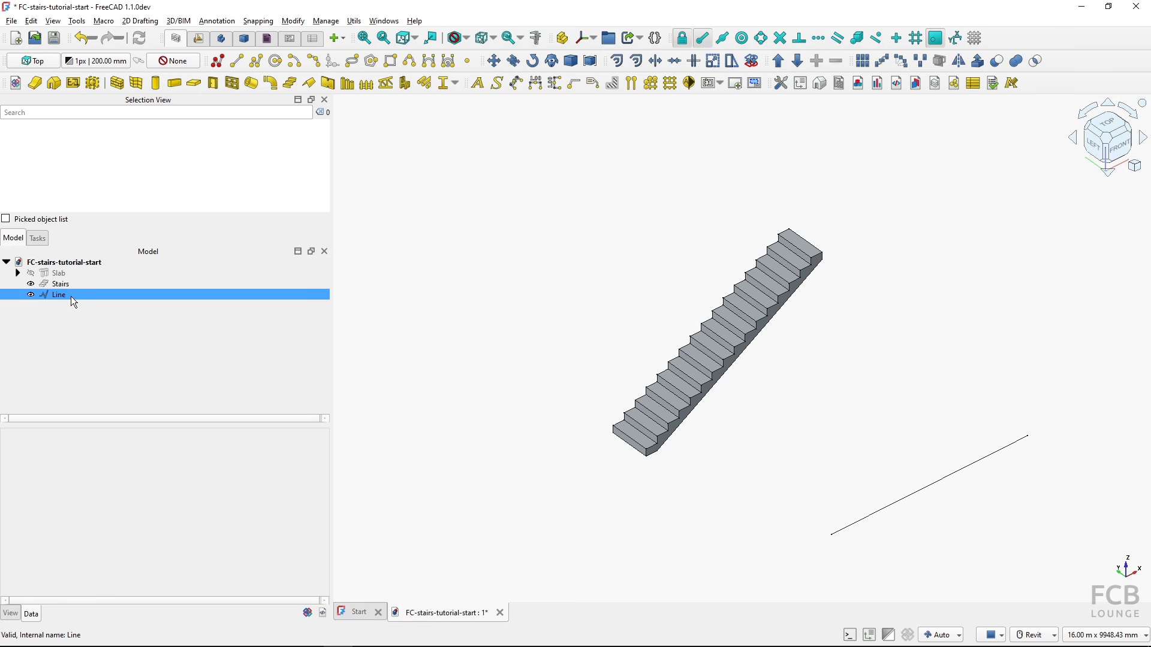
{"action": "left_click", "coordinate": [291, 85]}
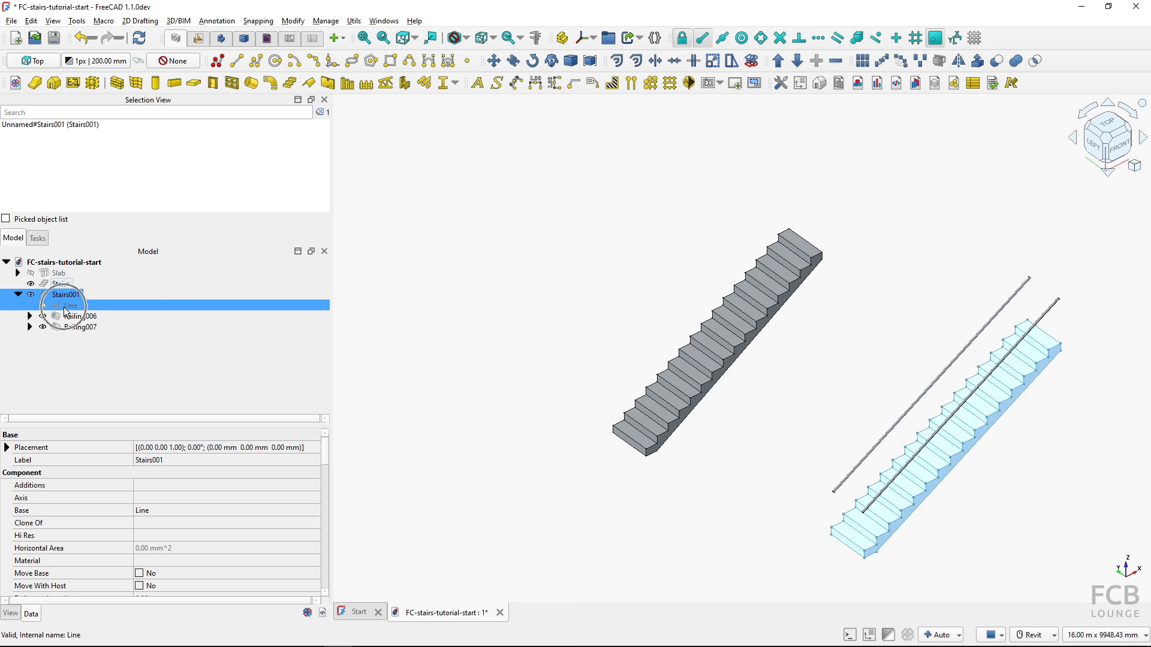
Compare the first staircase with the second one's base line, and undo both the line-based staircase and the line
{"action": "left_click", "coordinate": [60, 285]}
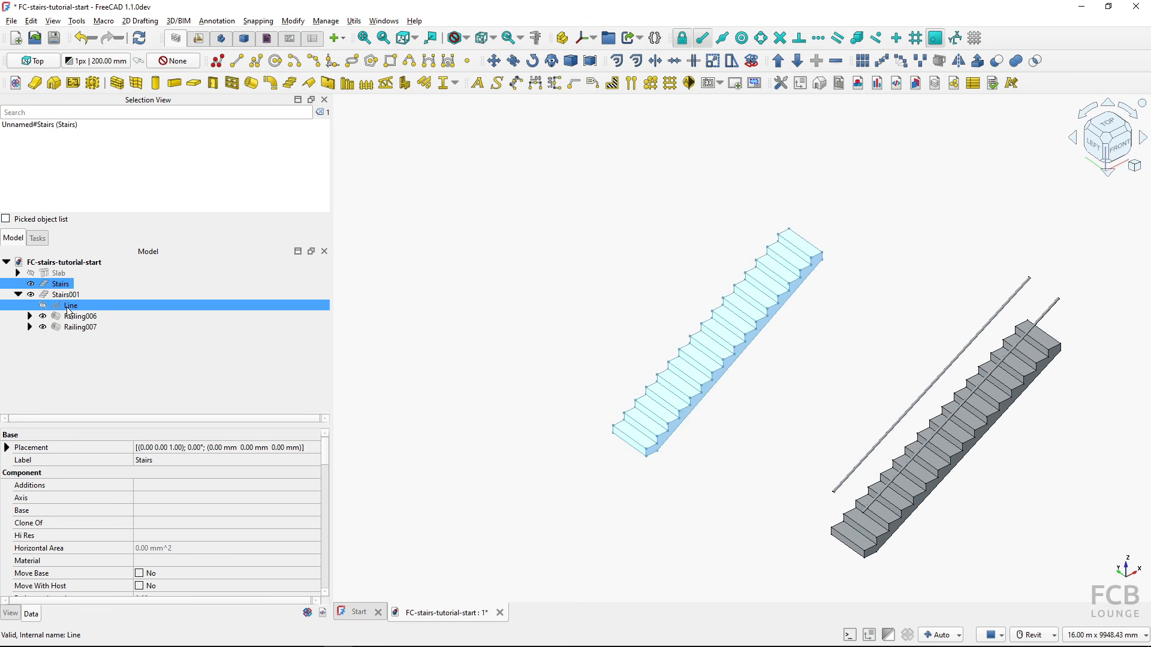
{"action": "left_click", "coordinate": [69, 306]}
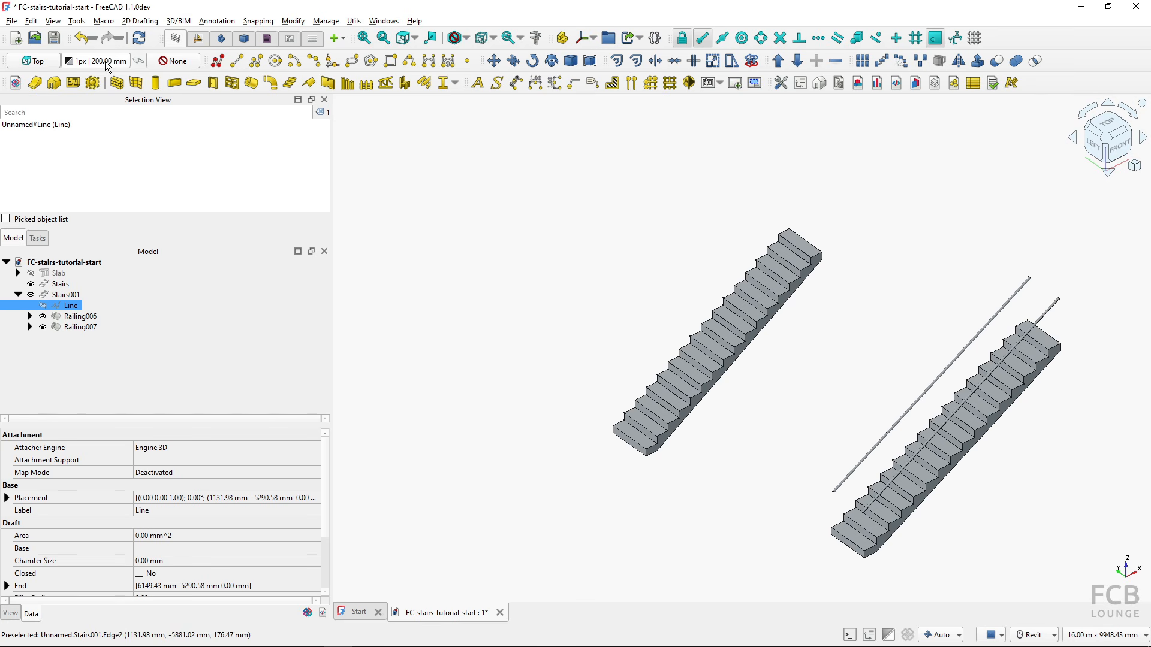
{"action": "left_click", "coordinate": [83, 40]}
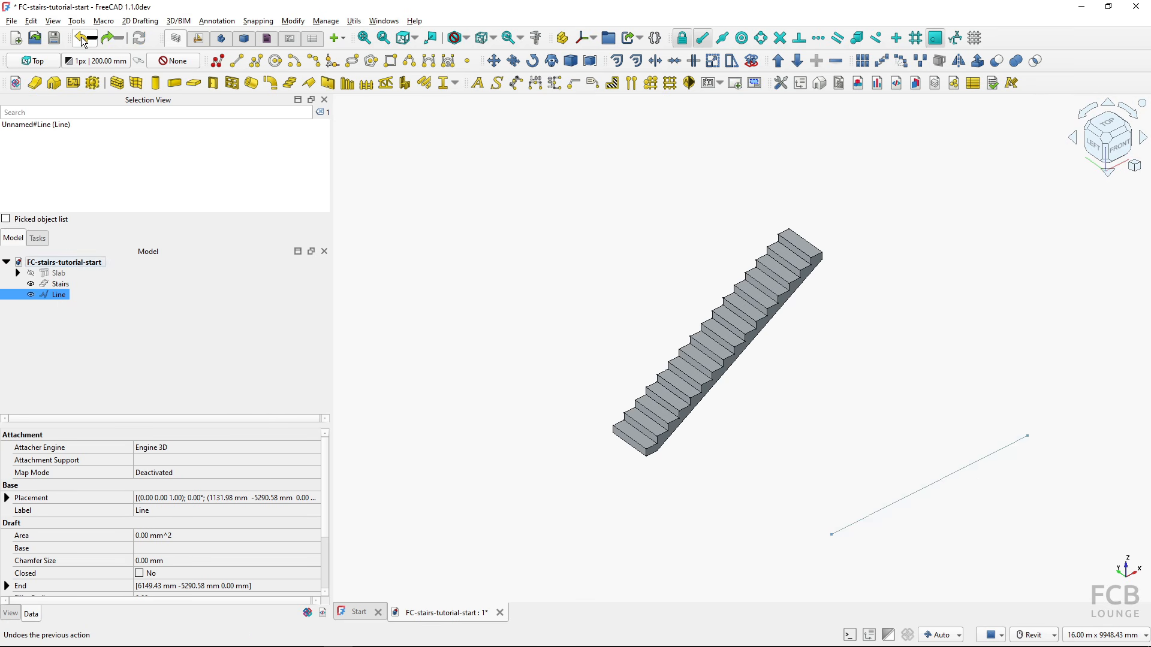
{"action": "left_click", "coordinate": [84, 41]}
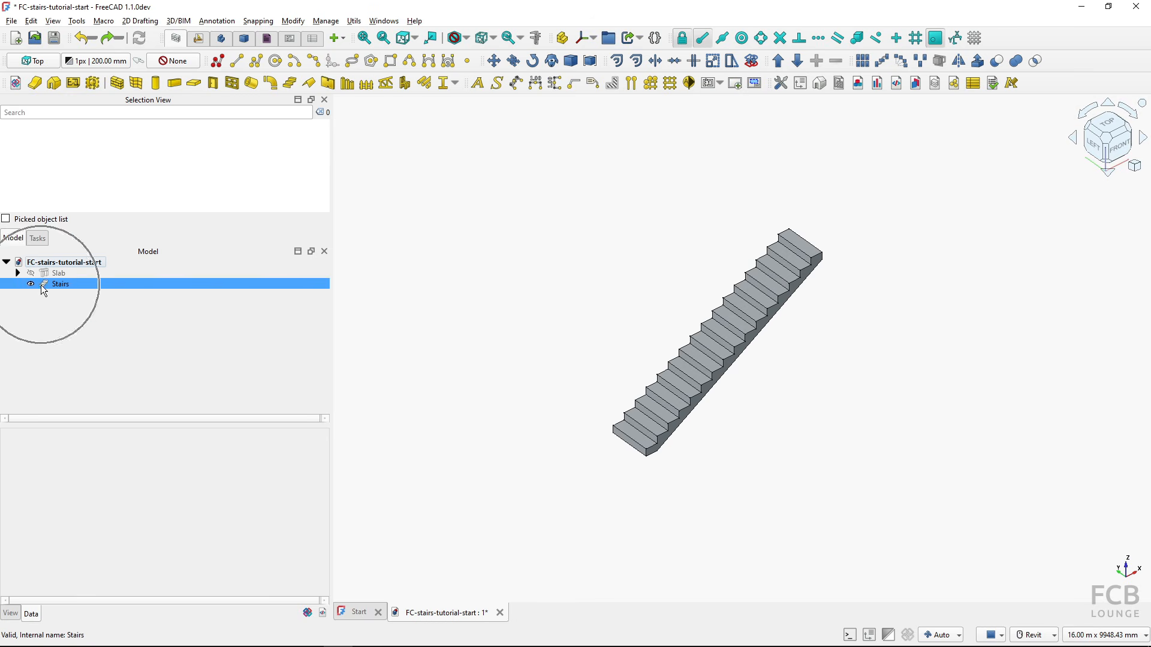
Examine the remaining staircase's data properties, from placement and IFC attributes to its height, length and width
{"action": "scroll", "coordinate": [774, 393], "scroll_direction": "up", "scroll_amount": 5}
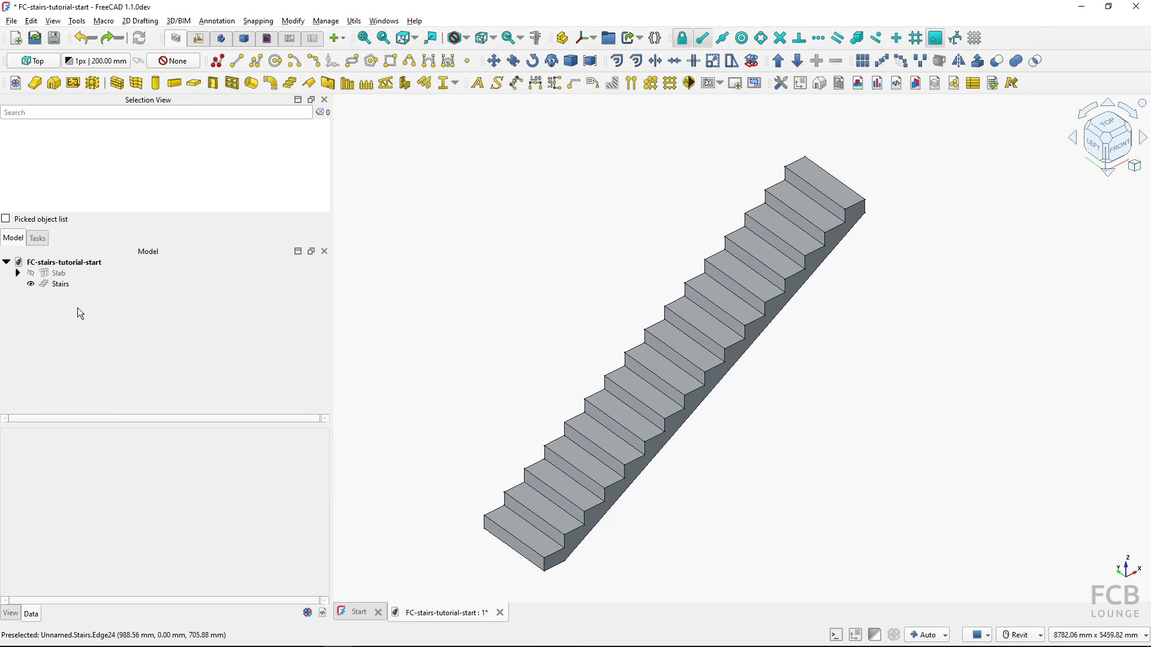
{"action": "left_click", "coordinate": [61, 285]}
{"action": "left_click", "coordinate": [62, 289]}
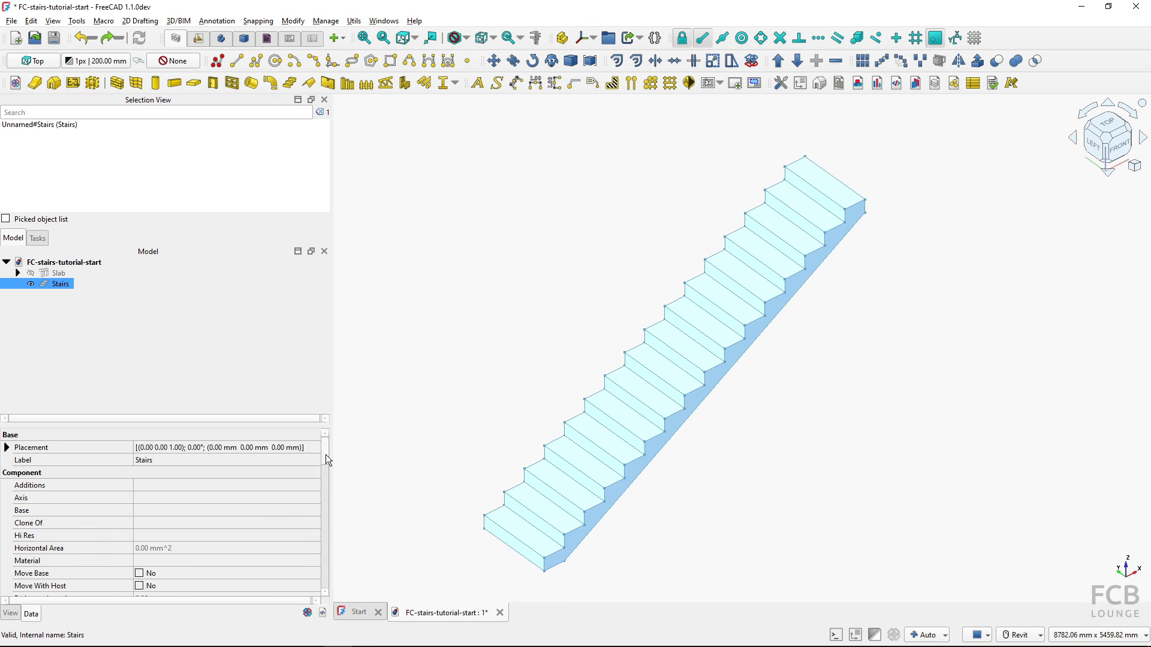
{"action": "mouse_move", "coordinate": [325, 455]}
{"action": "left_mouse_down"}
{"action": "mouse_move", "coordinate": [325, 587]}
{"action": "mouse_move", "coordinate": [329, 471]}
{"action": "left_mouse_up"}
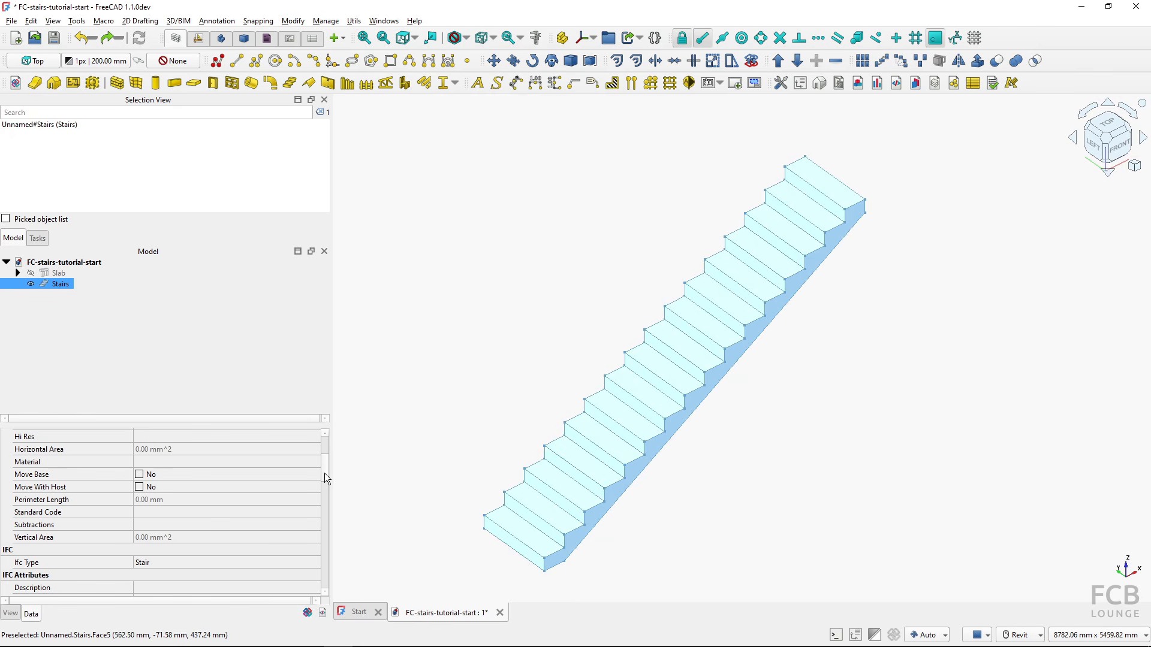
{"action": "scroll", "coordinate": [325, 478], "scroll_direction": "down", "scroll_amount": 4}
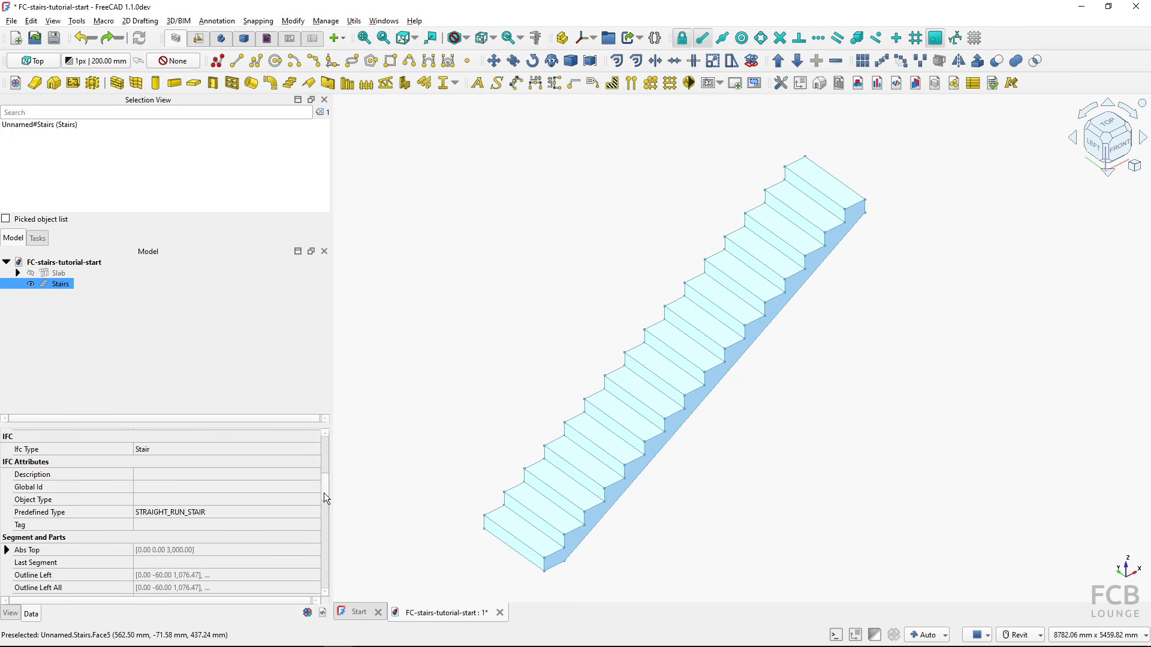
{"action": "scroll", "coordinate": [324, 498], "scroll_direction": "down", "scroll_amount": 1}
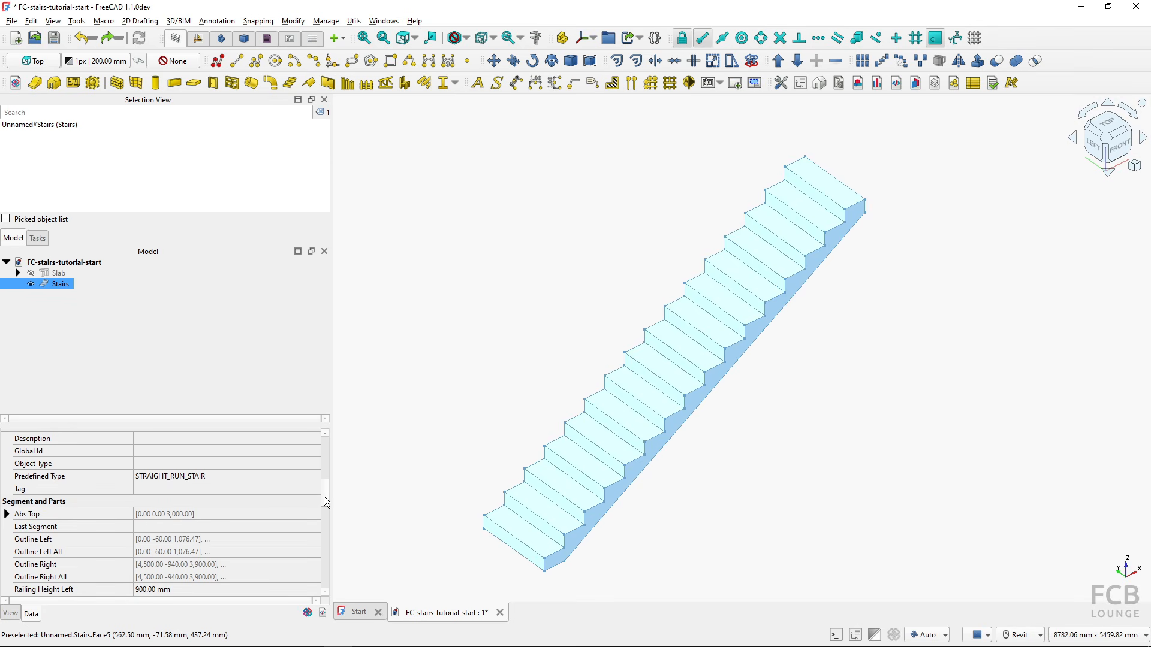
{"action": "scroll", "coordinate": [324, 497], "scroll_direction": "up", "scroll_amount": 5}
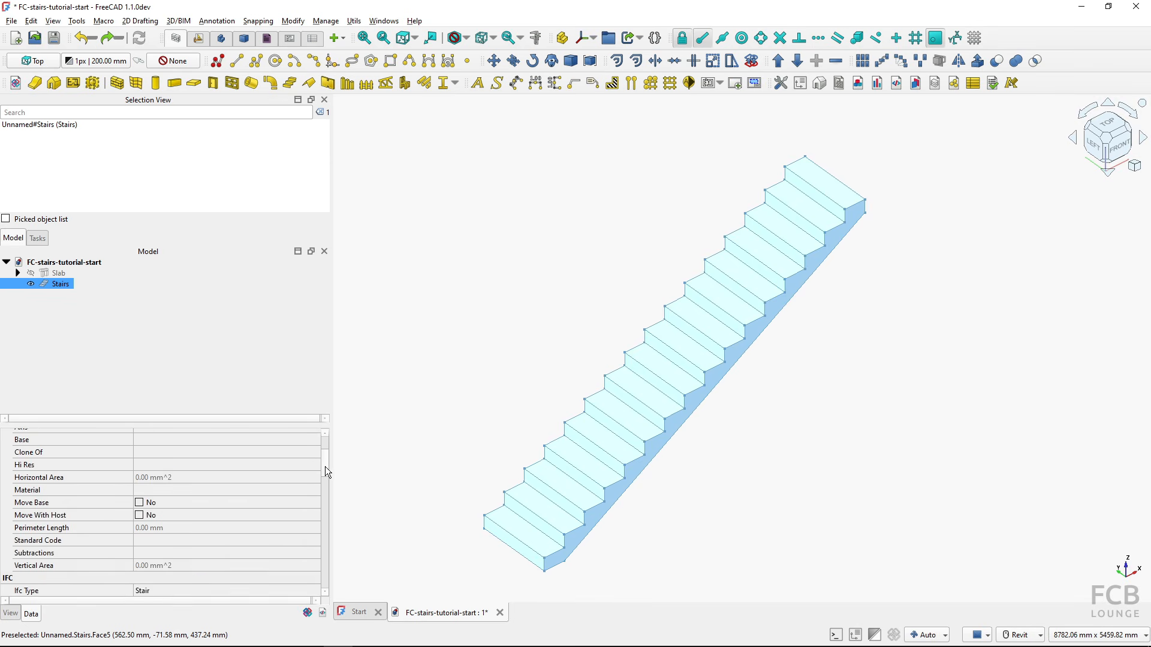
{"action": "left_click_drag", "start_coordinate": [327, 459], "coordinate": [325, 529]}
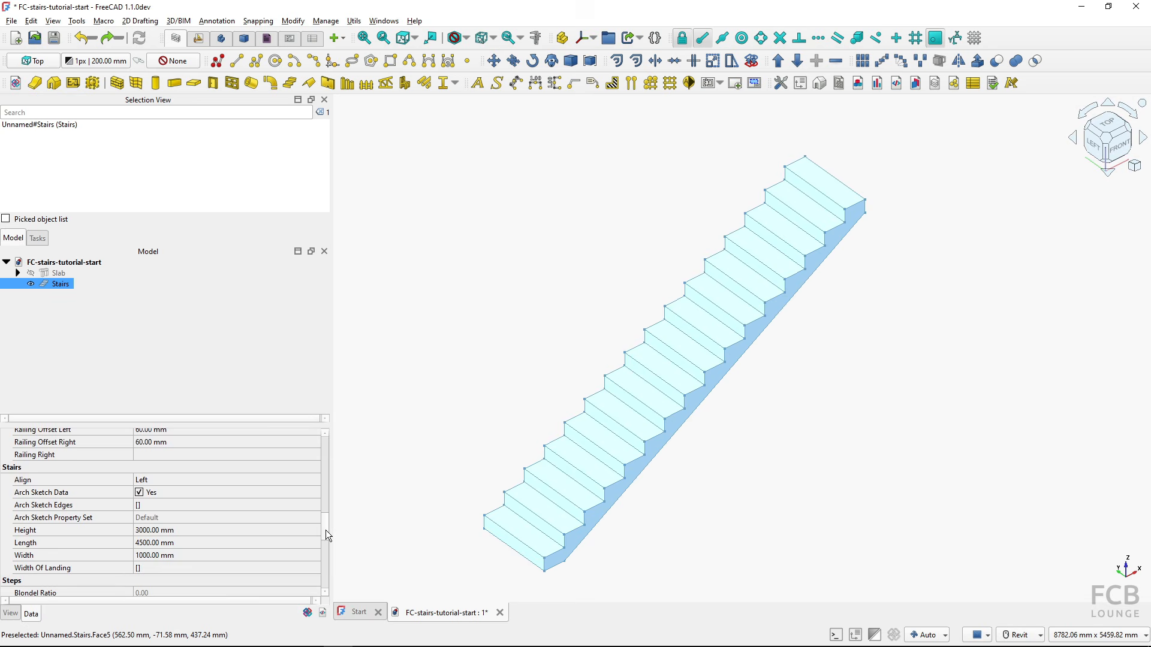
{"action": "left_click", "coordinate": [274, 544]}
{"action": "key", "text": "ctrl"}
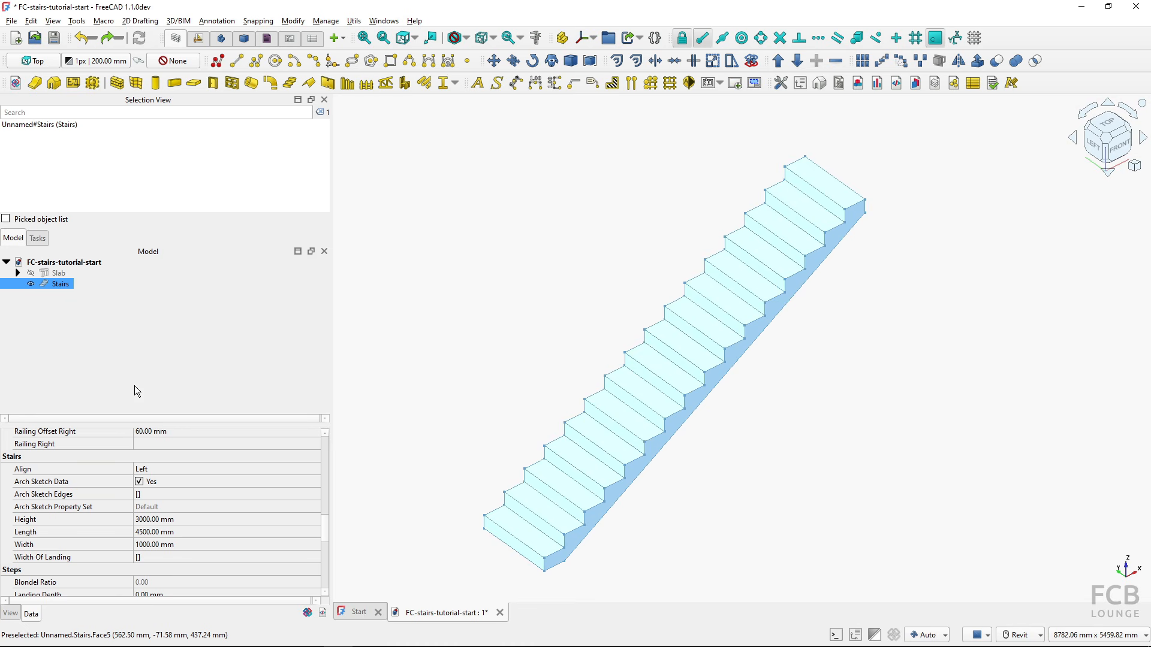
Set the staircase's height to 4000 mm and its length to 6000 mm
{"action": "left_click", "coordinate": [189, 518]}
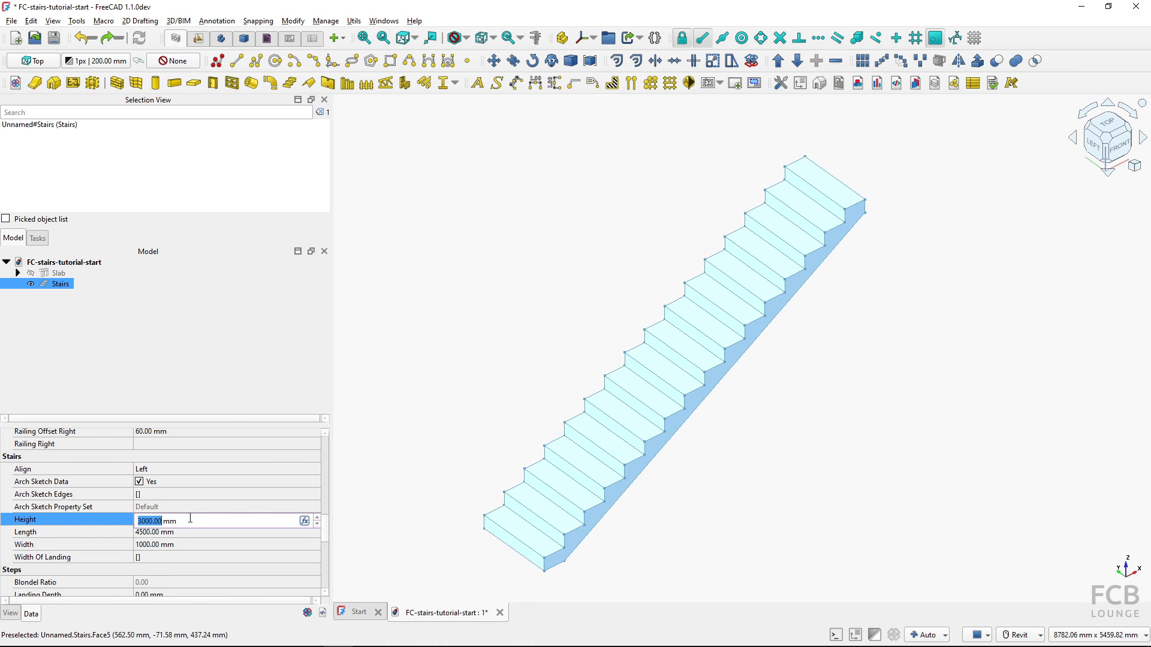
{"action": "type", "text": "4000"}
{"action": "key", "text": "Return"}
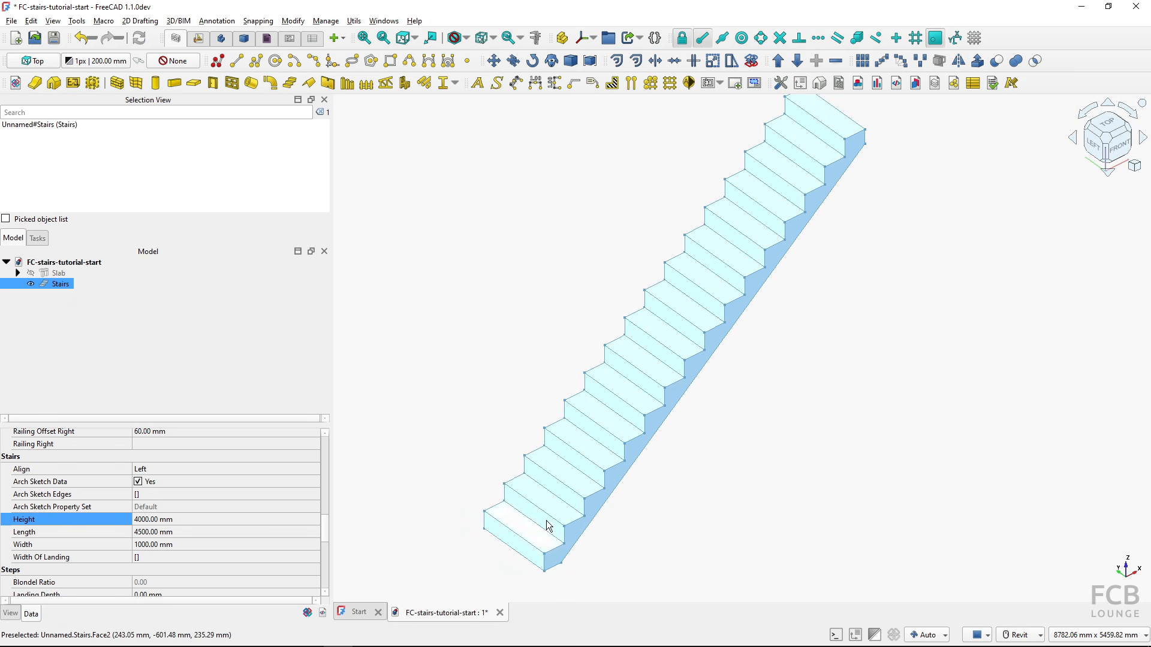
{"action": "left_click", "coordinate": [256, 533]}
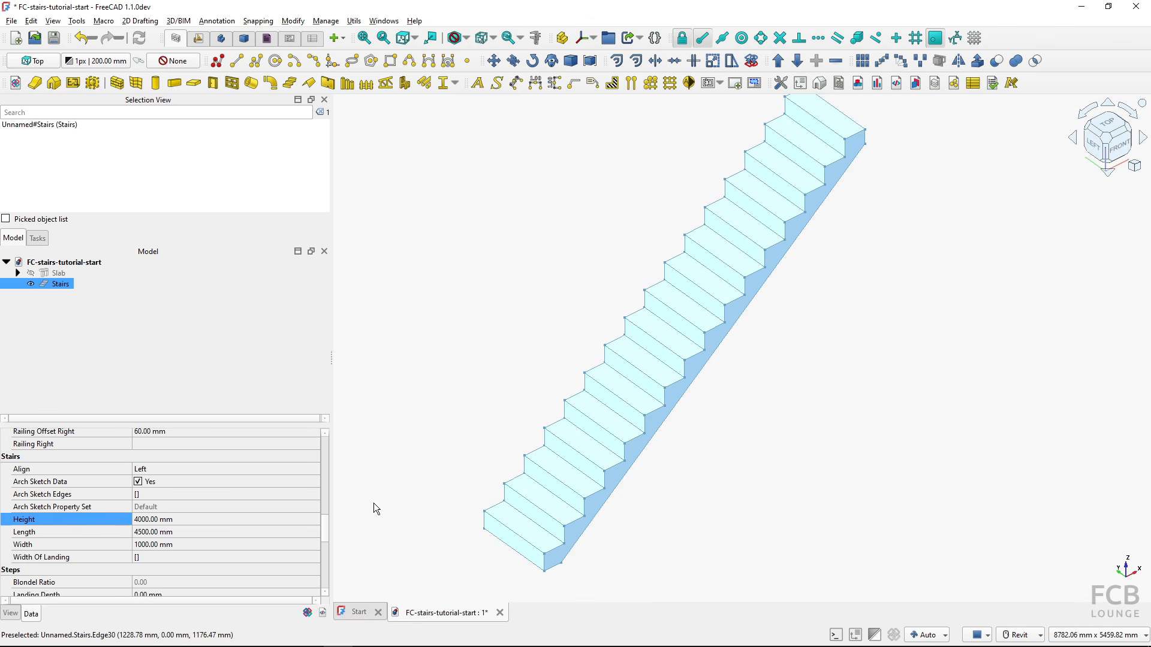
{"action": "scroll", "coordinate": [464, 475], "scroll_direction": "down", "scroll_amount": 1}
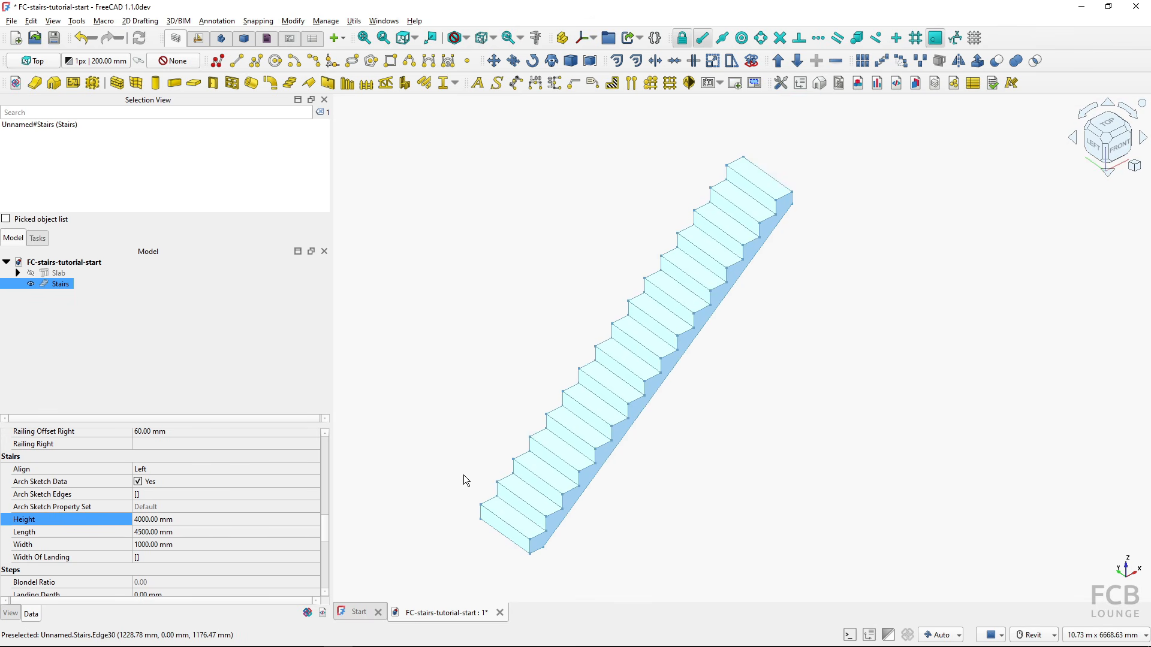
{"action": "left_click", "coordinate": [181, 528]}
{"action": "type", "text": "6000"}
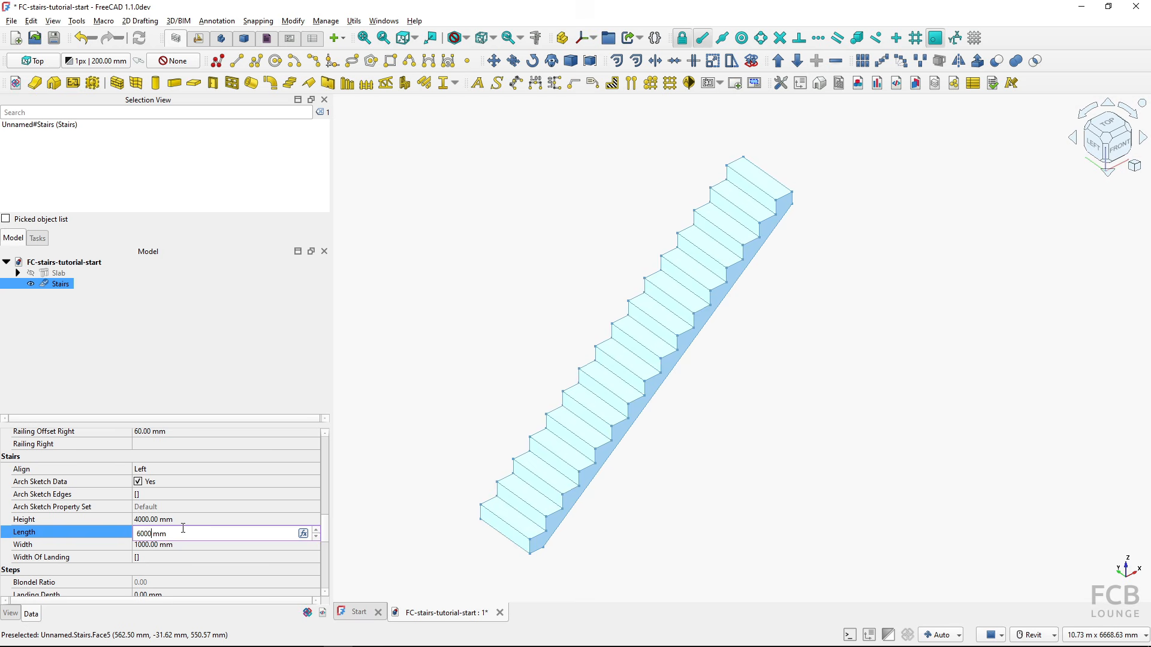
{"action": "key", "text": "Return"}
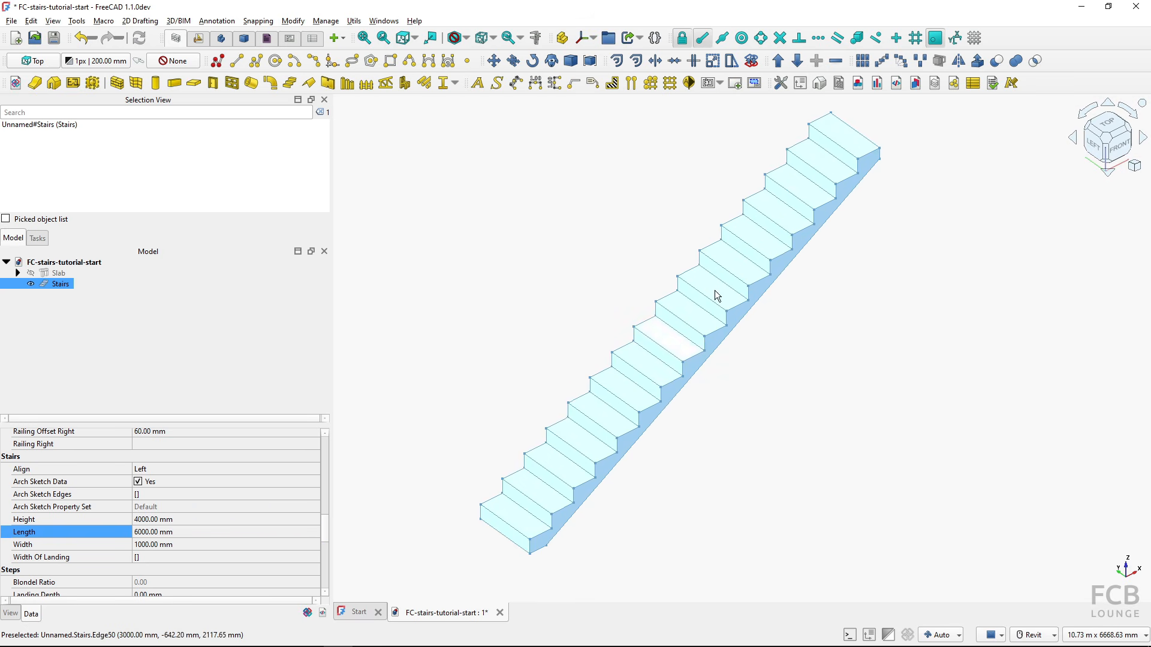
Set the staircase's width to 1200 mm
{"action": "left_click", "coordinate": [193, 544]}
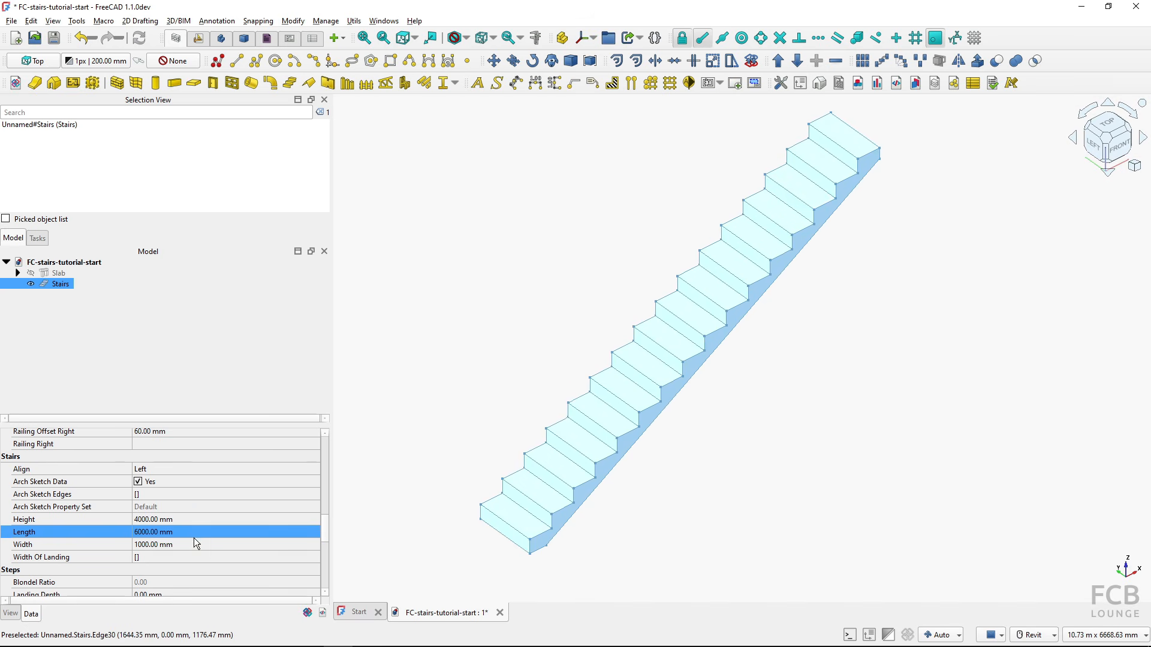
{"action": "type", "text": "1200"}
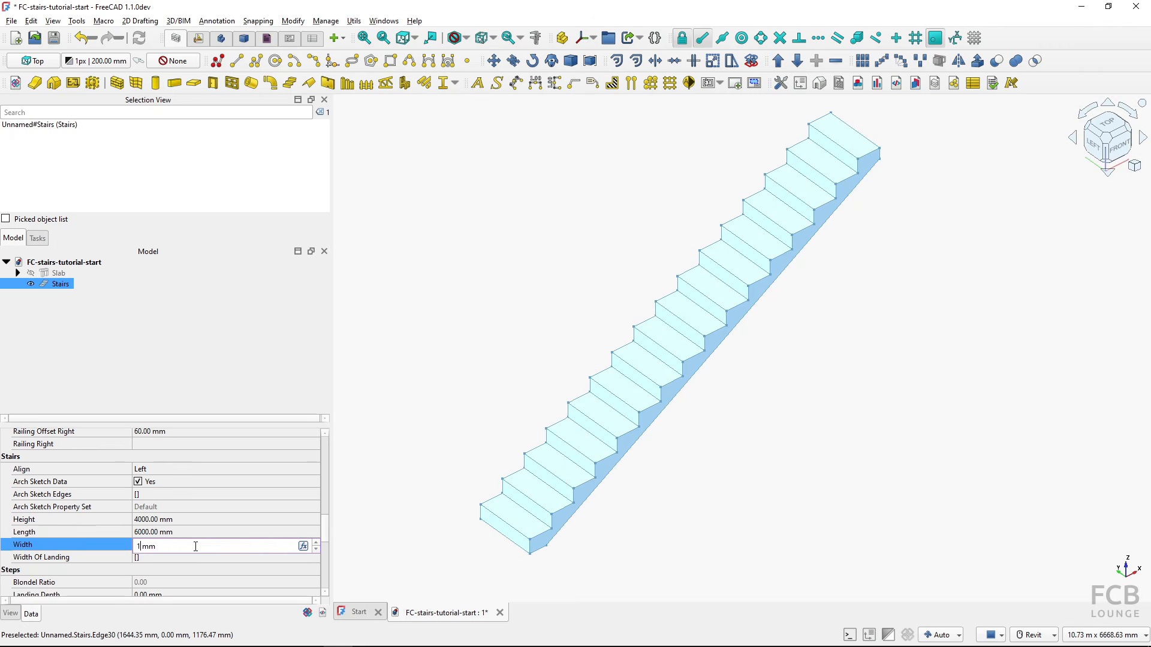
{"action": "key", "text": "Return"}
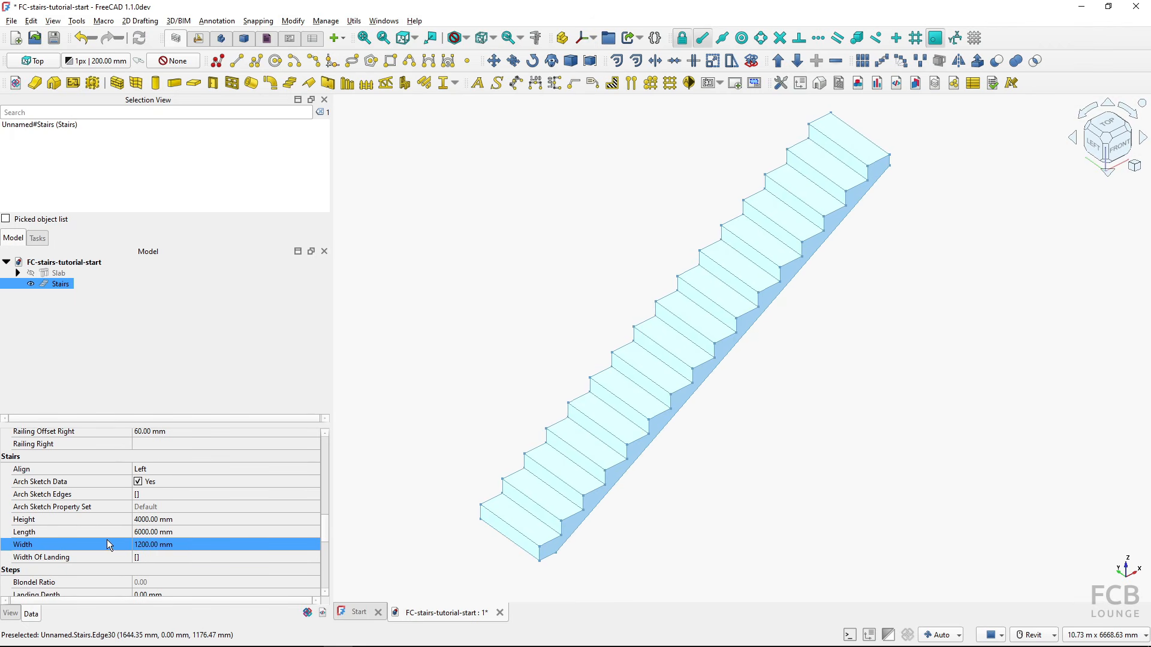
{"action": "left_click", "coordinate": [63, 531], "text": "ctrl"}
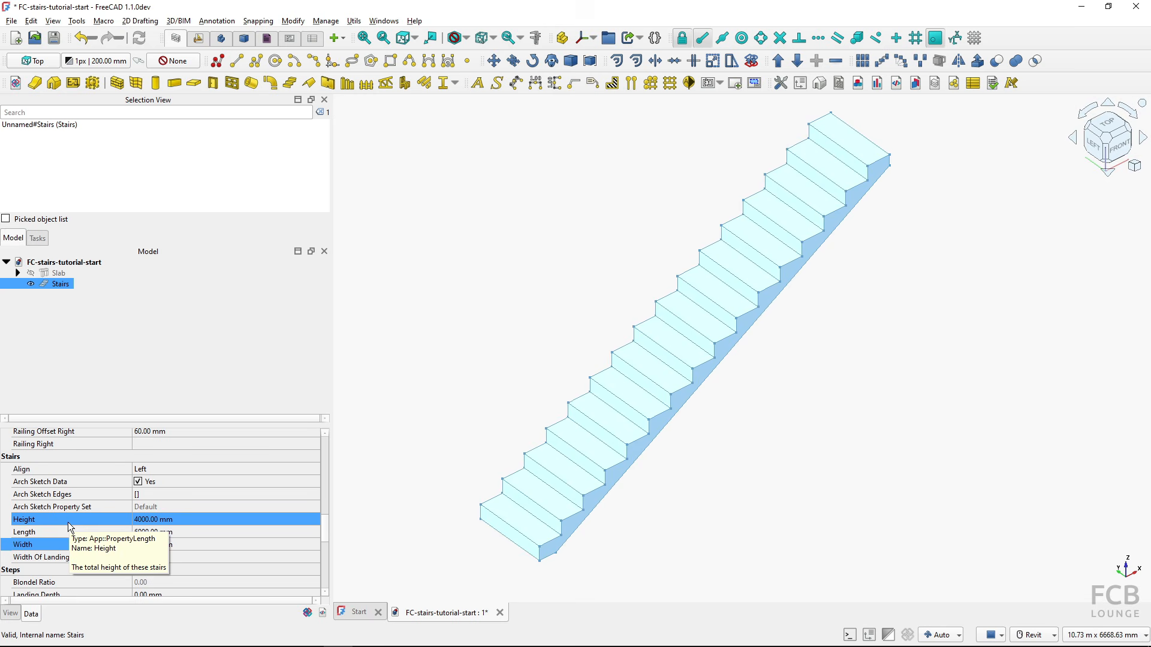
{"action": "key", "text": "ctrl"}
{"action": "key", "text": "ctrl"}
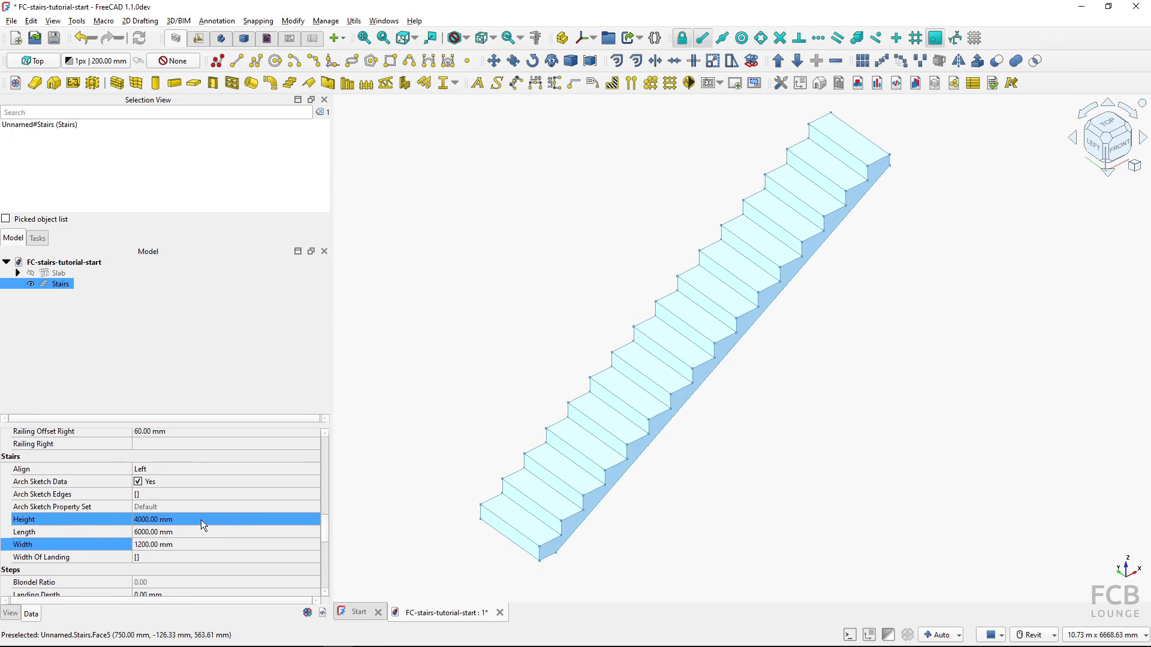
Show the grid in a top view and set the staircase's alignment to Right
{"action": "key", "text": "ctrl"}
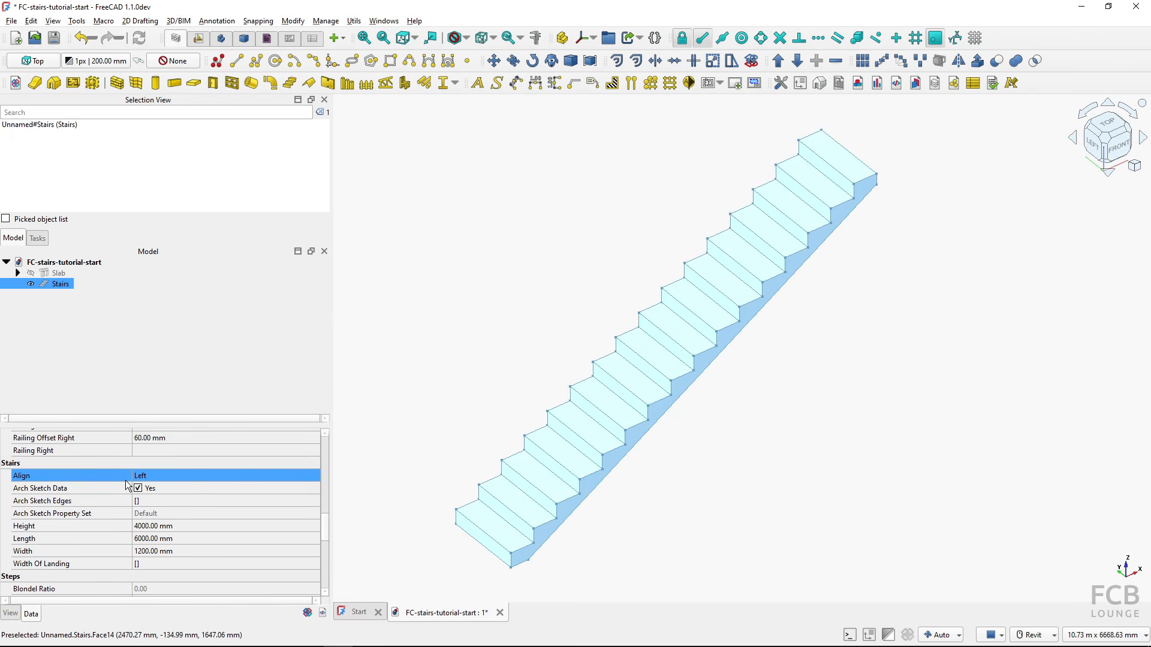
{"action": "key", "text": "ctrl"}
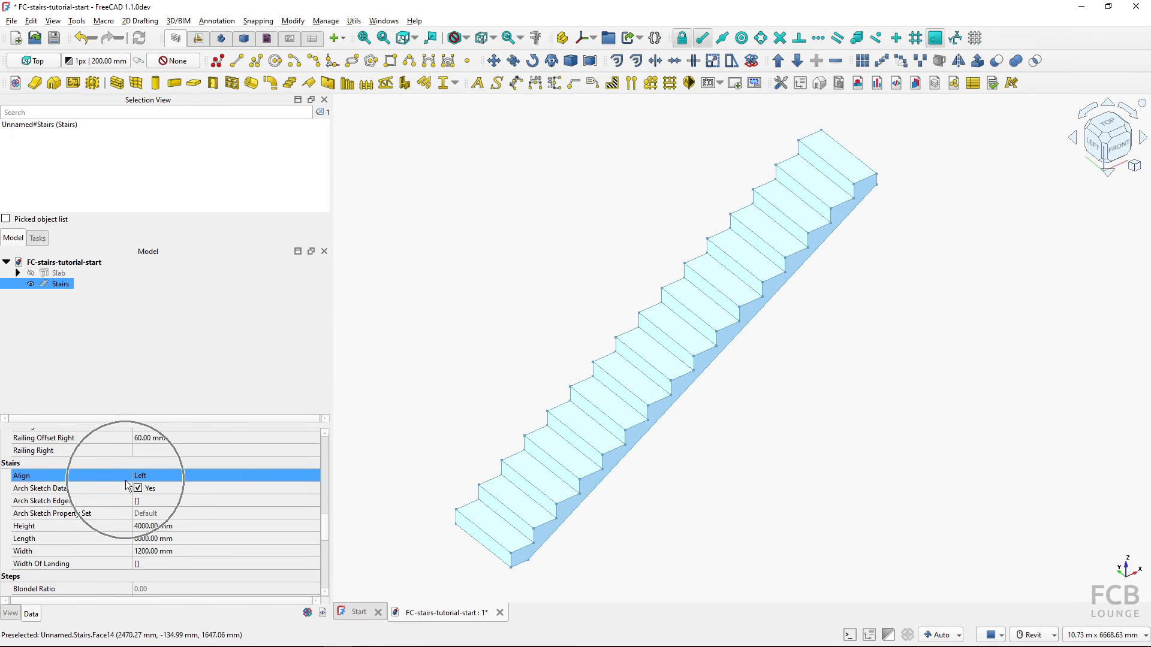
{"action": "left_click", "coordinate": [1110, 130]}
{"action": "middle_click_drag", "start_coordinate": [932, 297], "coordinate": [880, 480]}
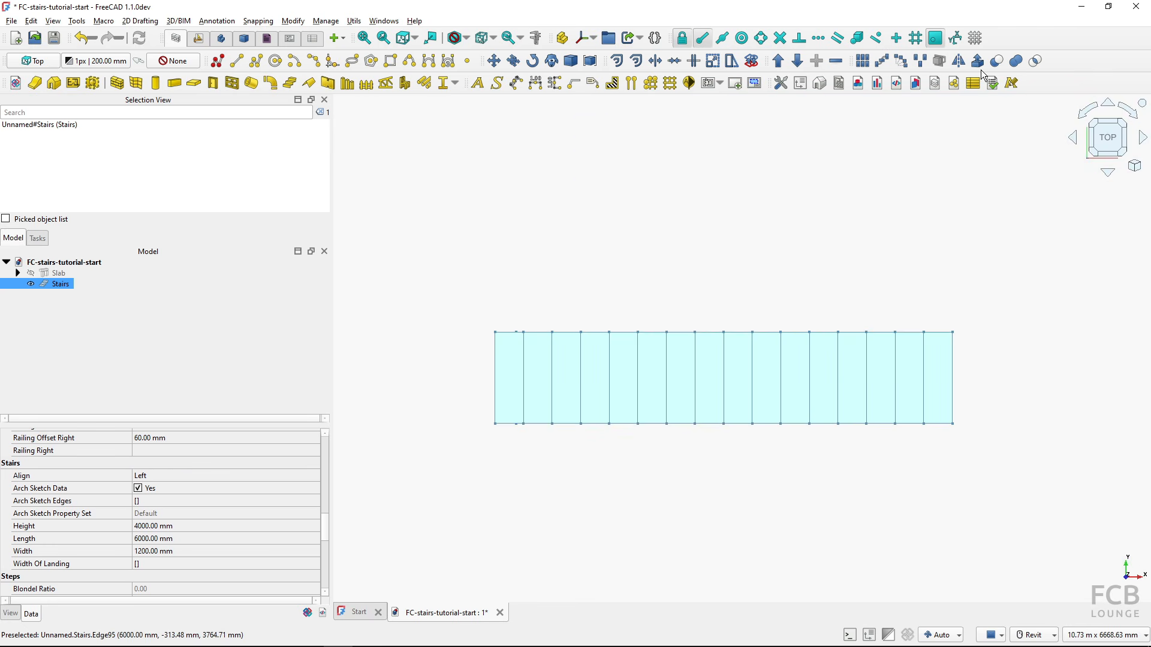
{"action": "left_click", "coordinate": [972, 43]}
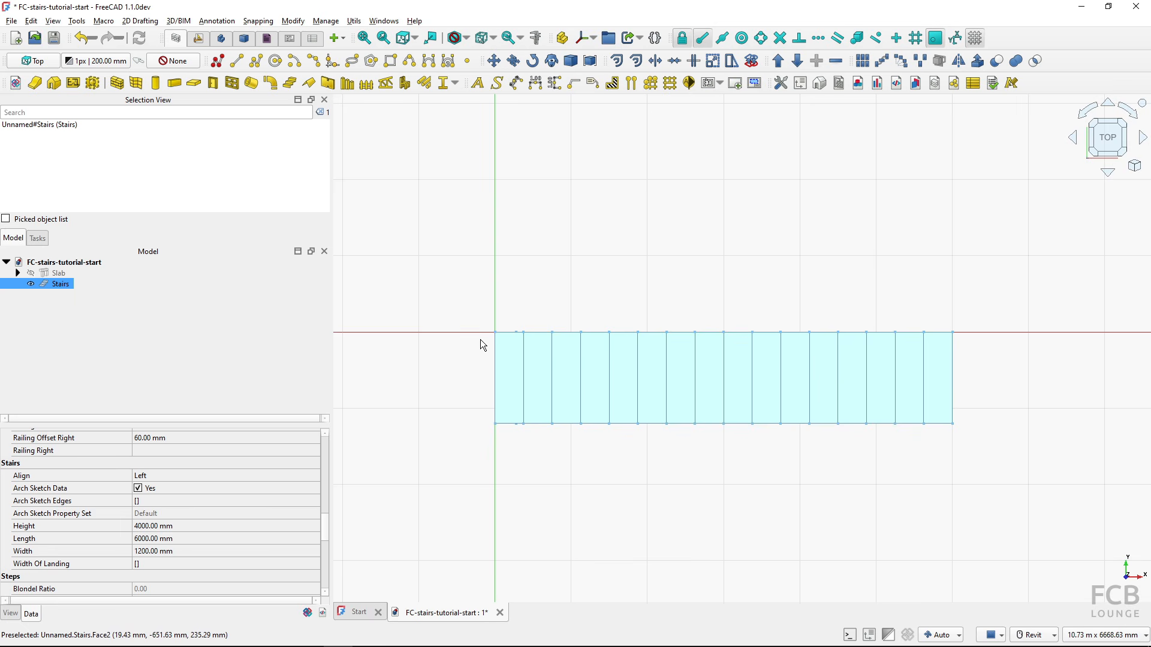
{"action": "left_click", "coordinate": [173, 478]}
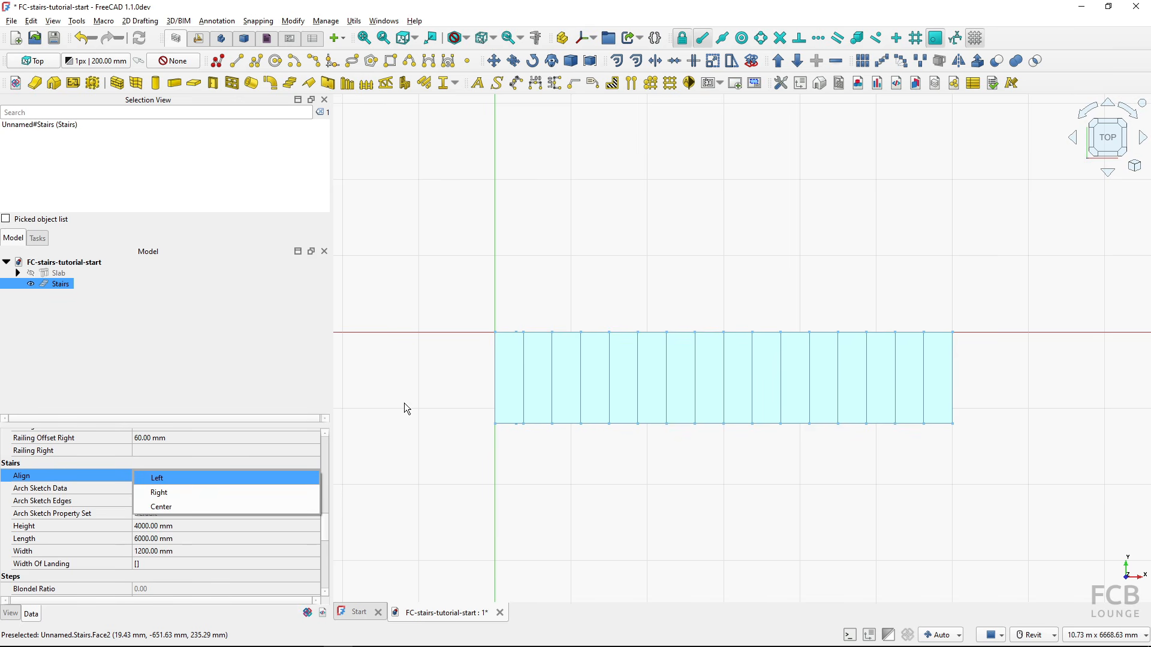
{"action": "left_click", "coordinate": [159, 492]}
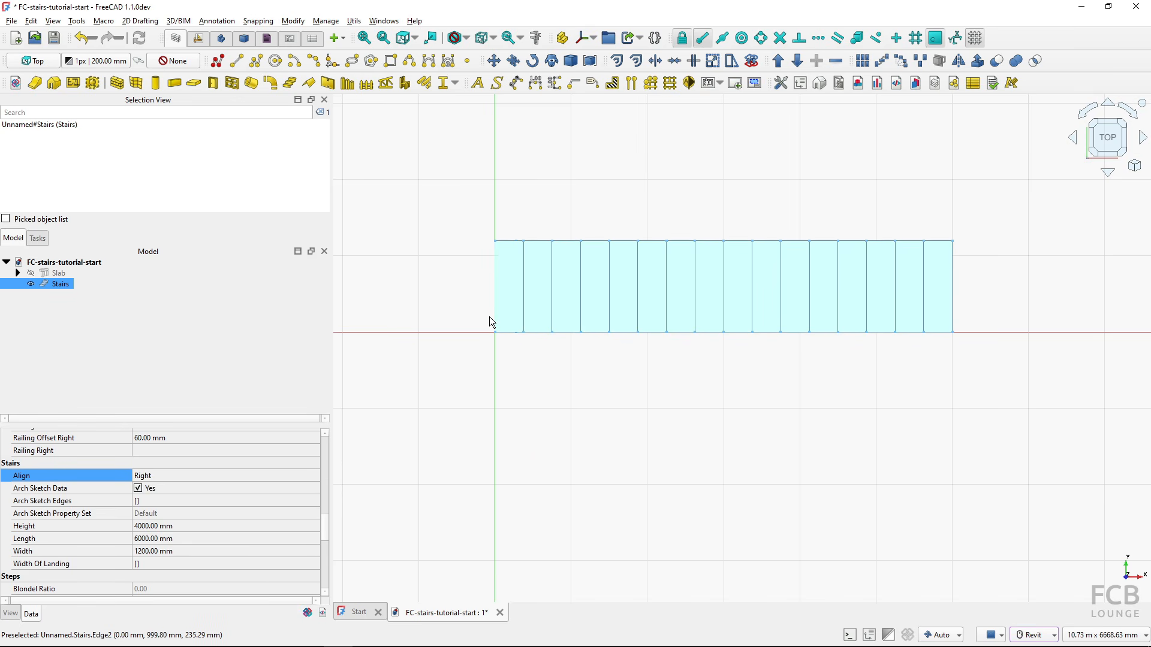
Set the staircase's alignment to Center, hide the grid and return to an angled 3D view
{"action": "left_click", "coordinate": [155, 476]}
{"action": "left_click", "coordinate": [155, 476]}
{"action": "left_click", "coordinate": [157, 492]}
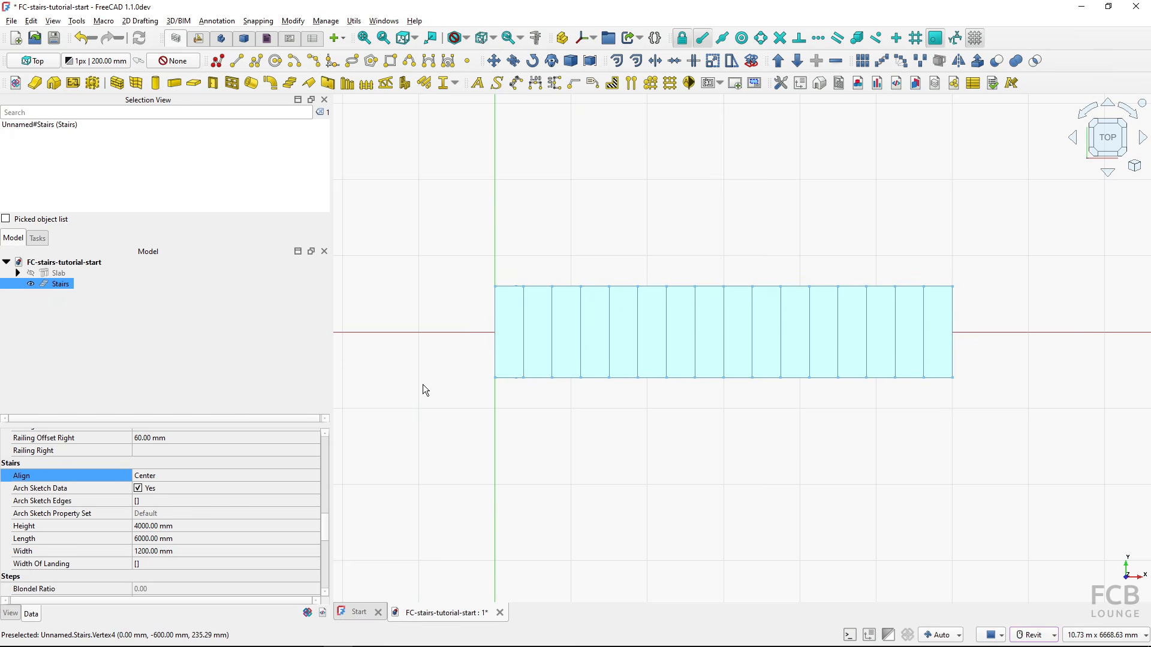
{"action": "left_click", "coordinate": [53, 285]}
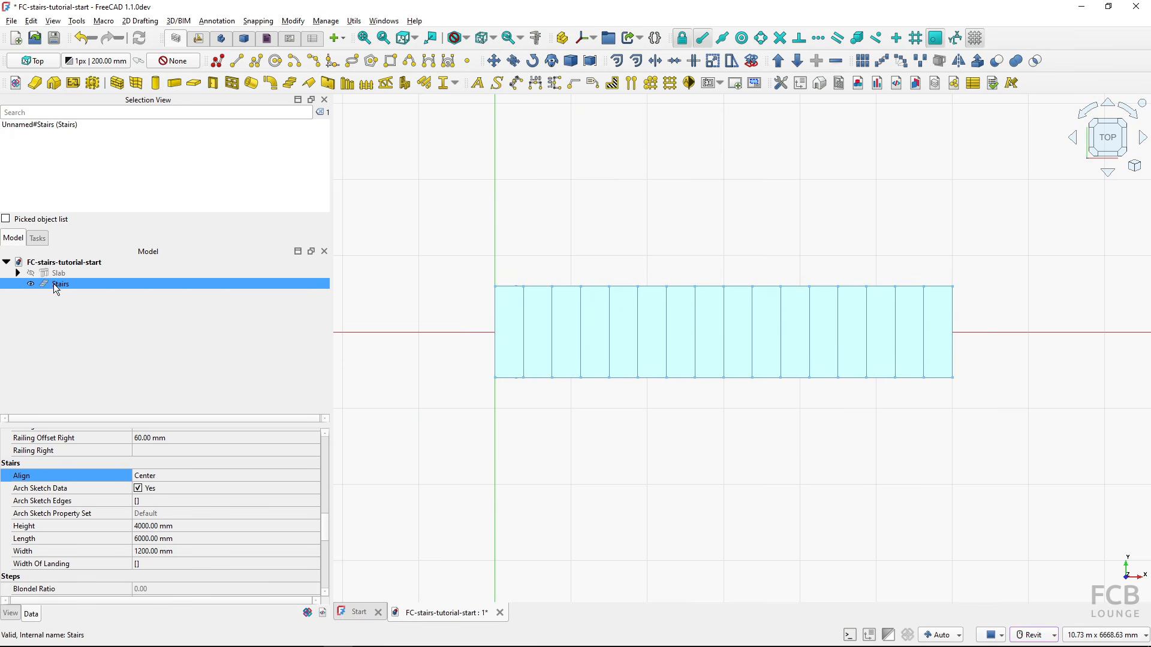
{"action": "left_click", "coordinate": [166, 456]}
{"action": "left_click", "coordinate": [178, 478]}
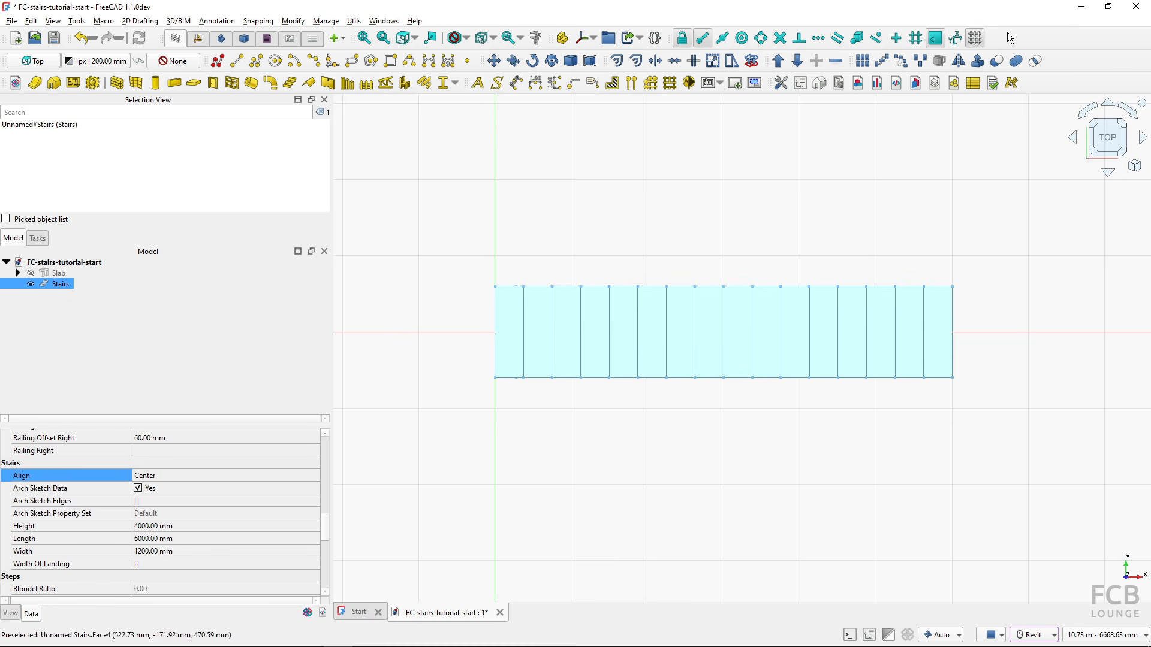
{"action": "left_click", "coordinate": [975, 42]}
{"action": "middle_click_drag", "start_coordinate": [694, 398], "coordinate": [822, 326], "text": "shift"}
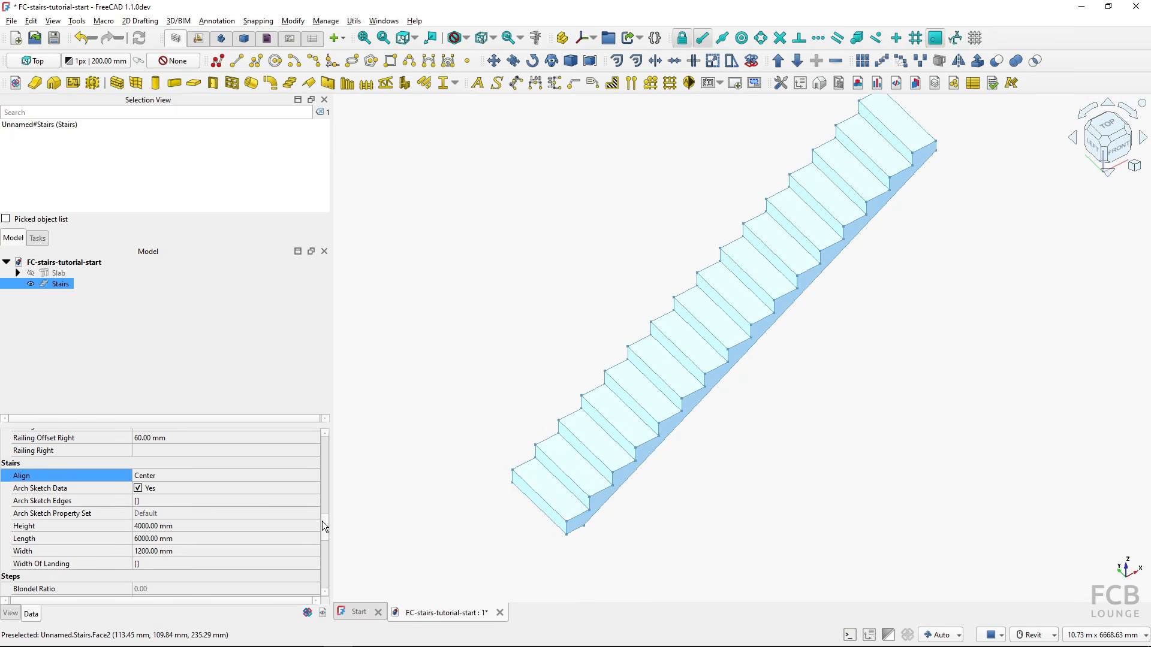
Set the staircase's number of steps to 10
{"action": "left_click_drag", "start_coordinate": [321, 520], "coordinate": [322, 541]}
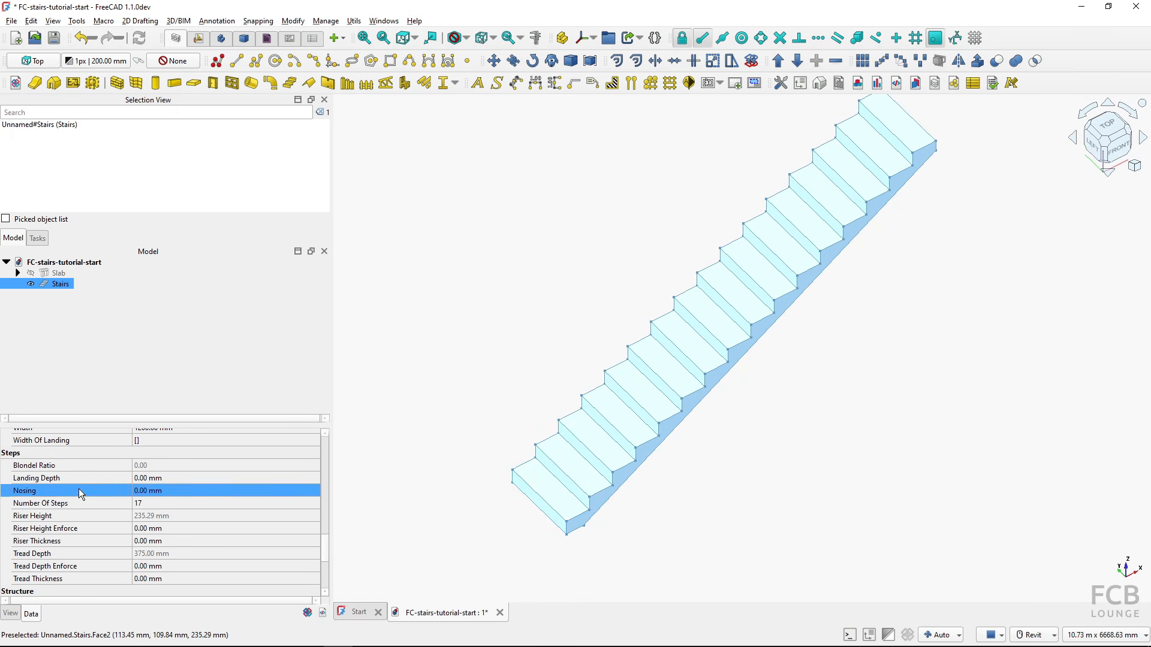
{"action": "left_click", "coordinate": [102, 505]}
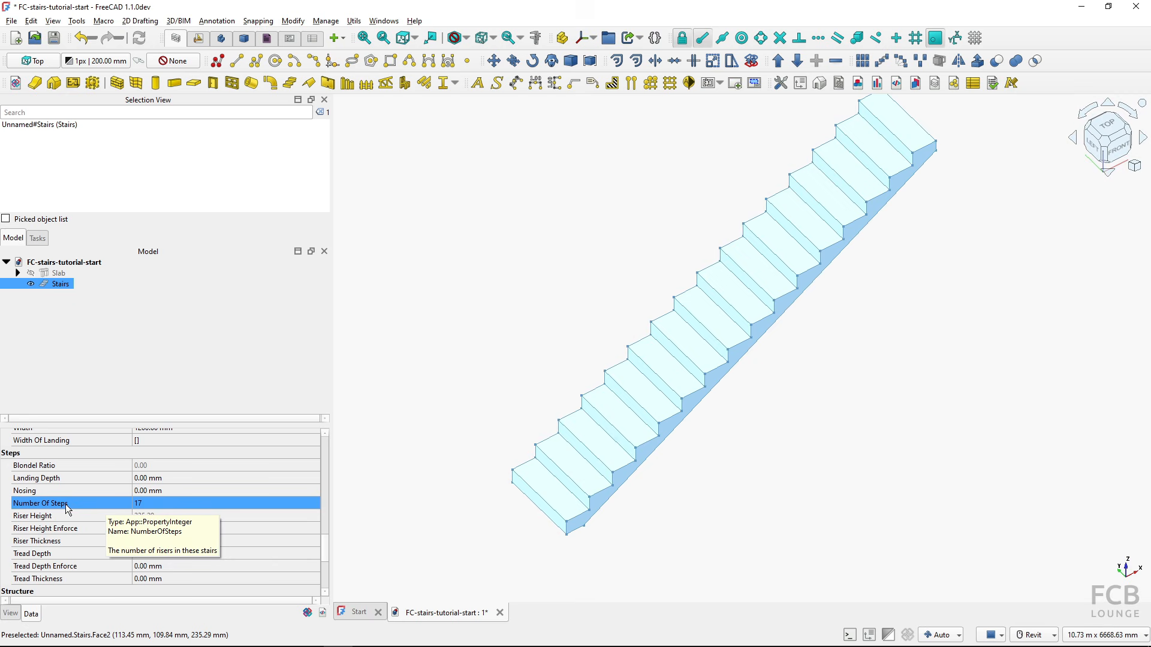
{"action": "left_click", "coordinate": [152, 504]}
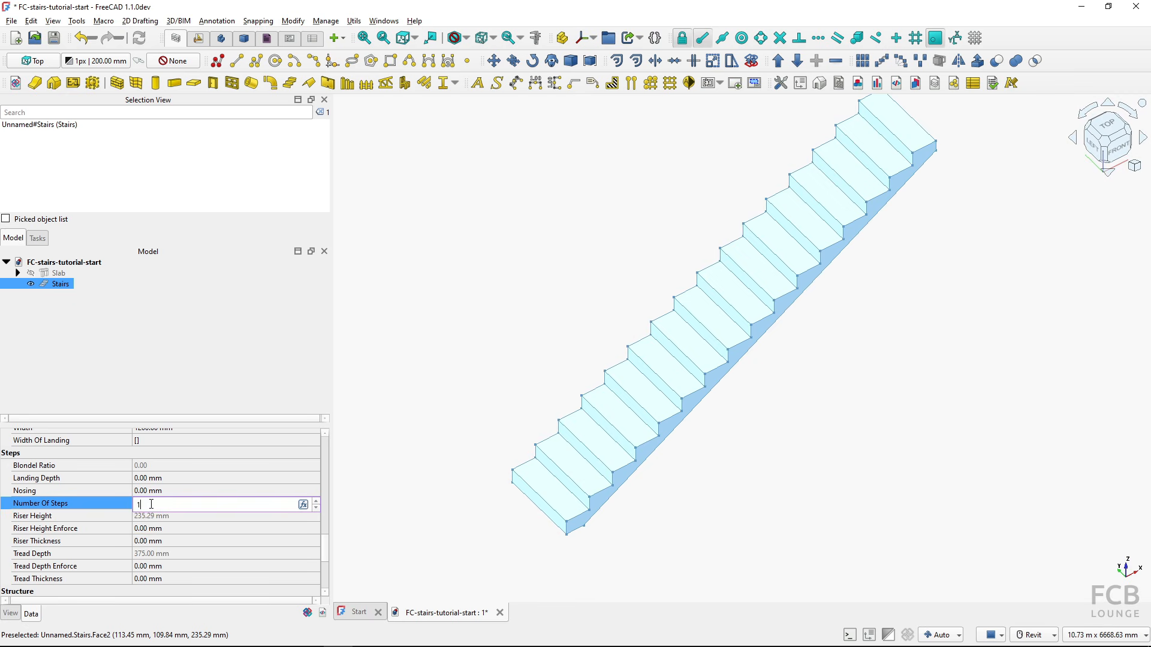
{"action": "type", "text": "10"}
{"action": "key", "text": "Return"}
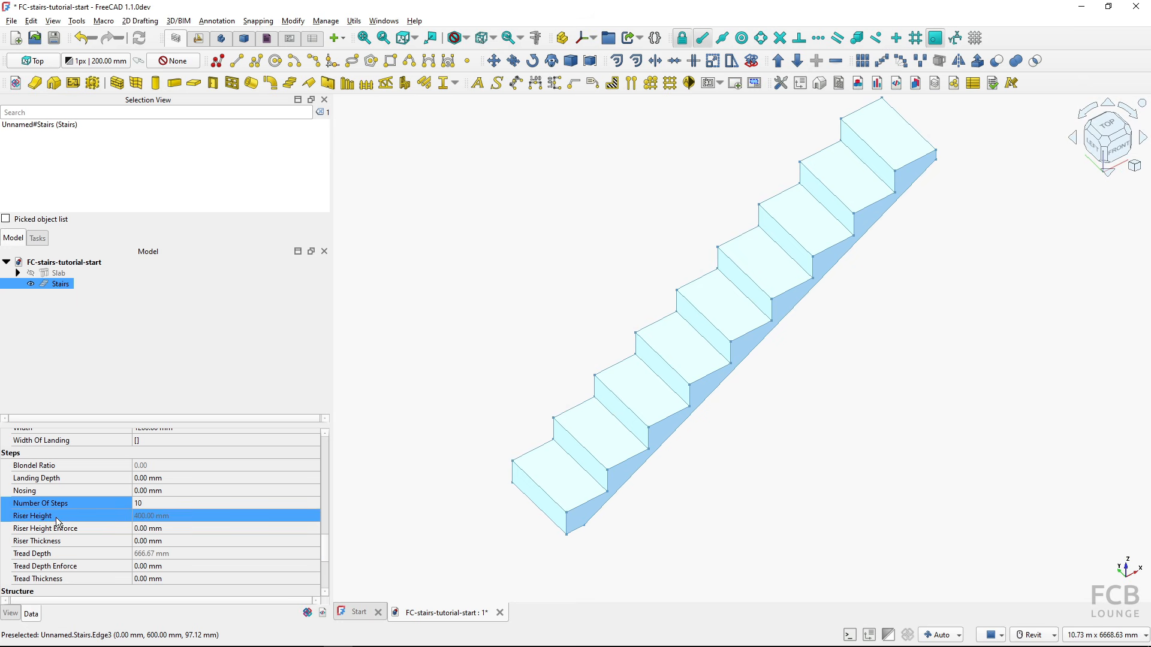
Measure the length of a vertical riser edge and of a horizontal tread edge on the staircase's side
{"action": "key", "text": "ctrl"}
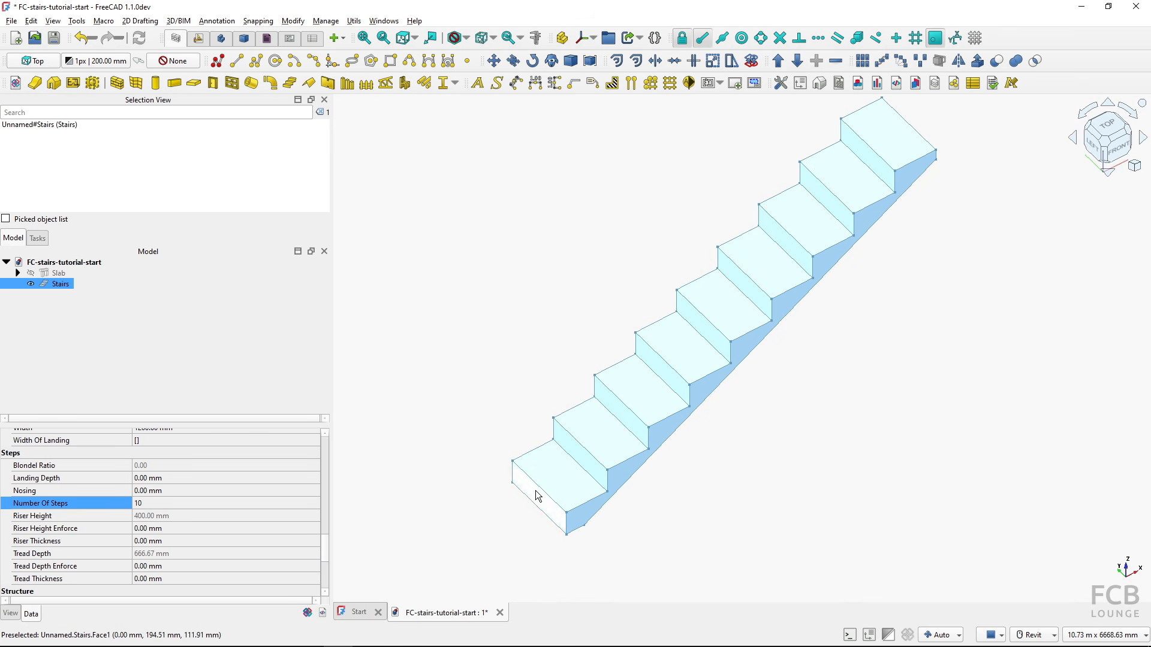
{"action": "left_click", "coordinate": [648, 440]}
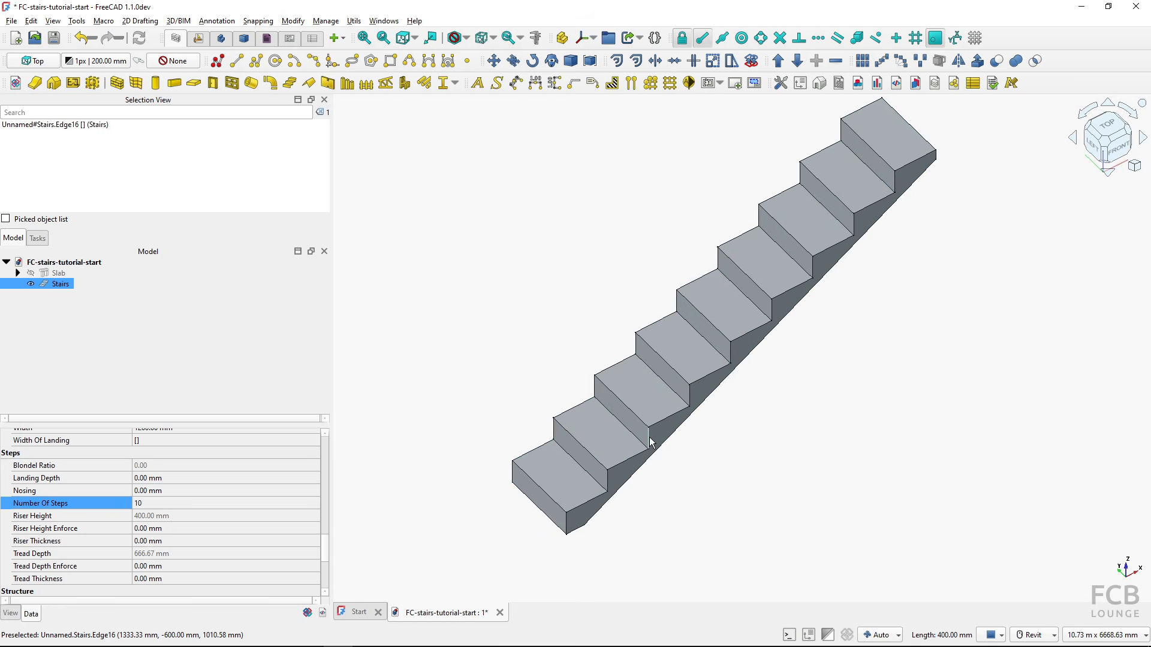
{"action": "left_click", "coordinate": [649, 437]}
{"action": "left_click", "coordinate": [649, 437]}
{"action": "left_click", "coordinate": [535, 38]}
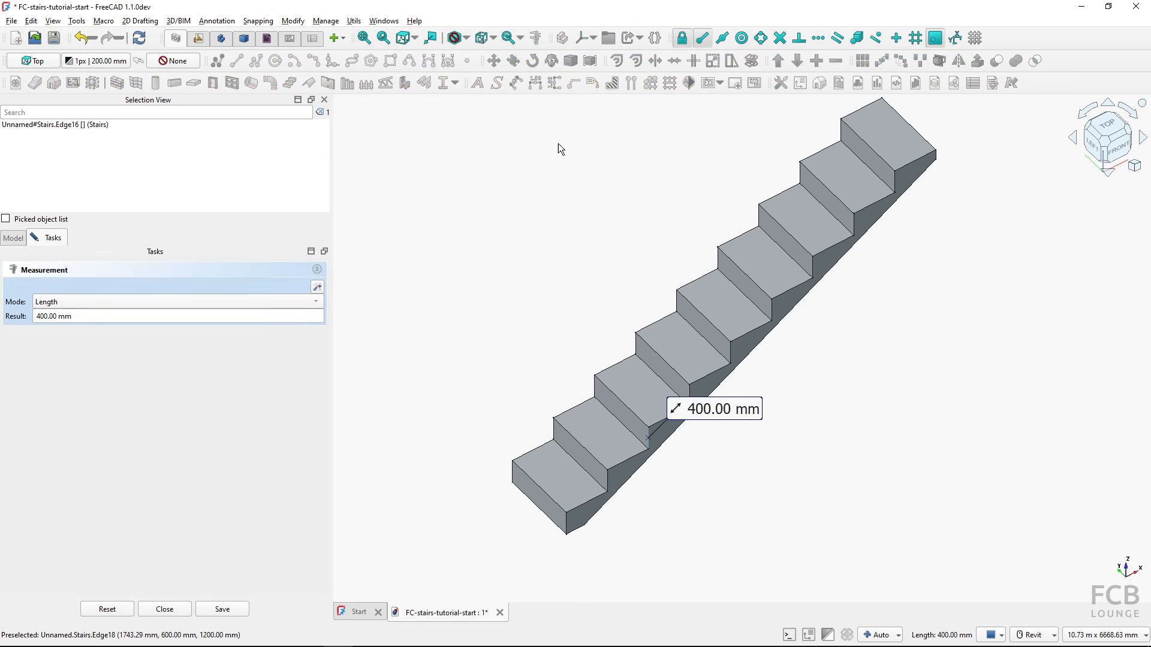
{"action": "left_click", "coordinate": [652, 447]}
{"action": "left_click", "coordinate": [705, 382]}
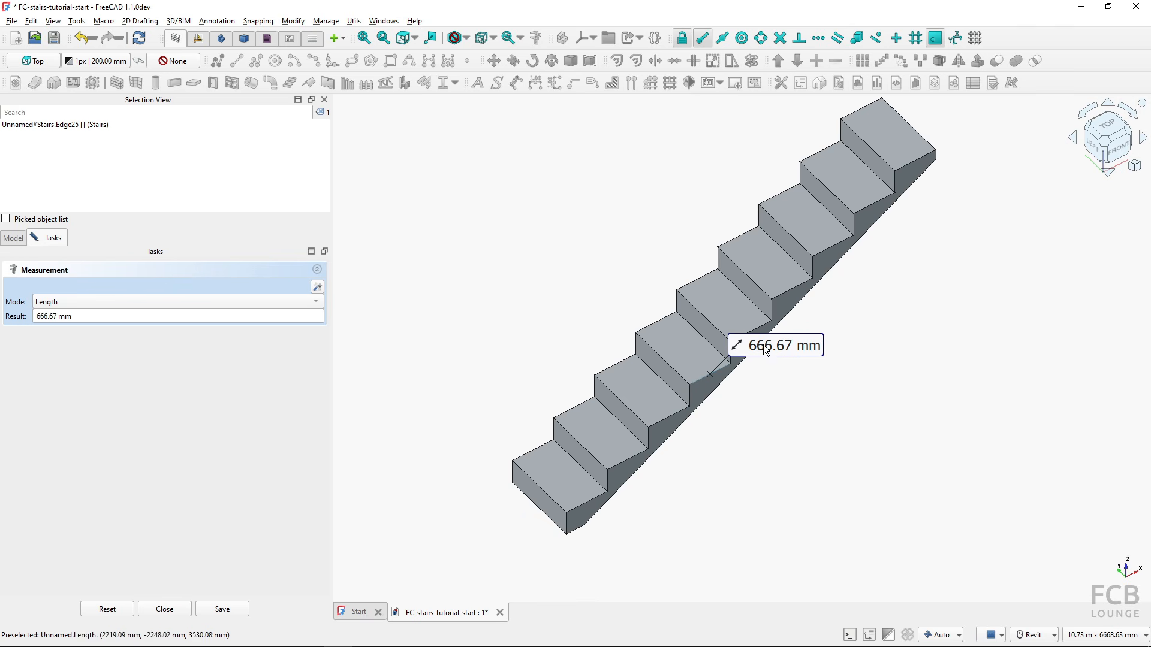
{"action": "left_click", "coordinate": [151, 612]}
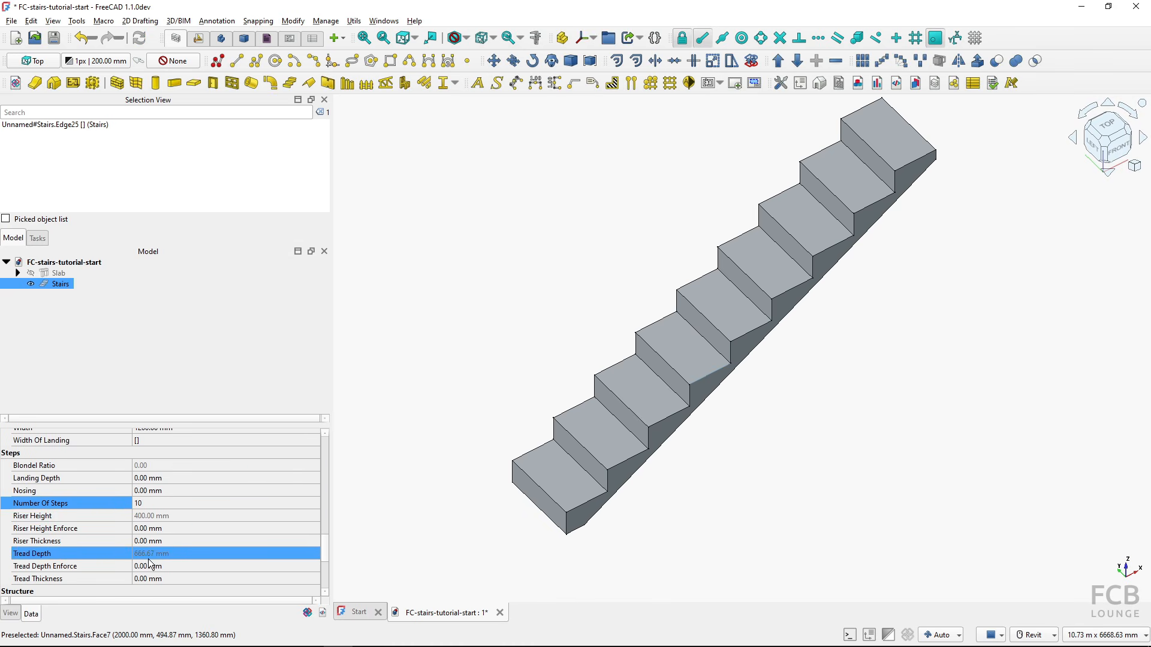
Change the number of steps to 15 and check the resulting riser height and tread depth
{"action": "left_click", "coordinate": [148, 504]}
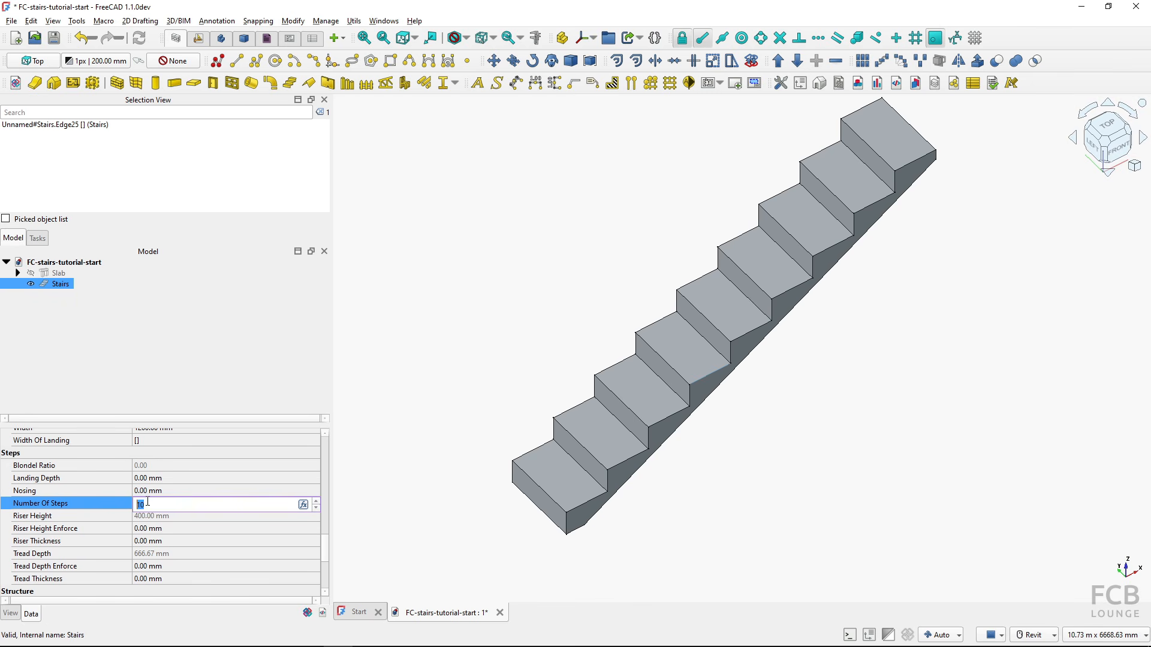
{"action": "type", "text": "15"}
{"action": "left_click", "coordinate": [148, 515]}
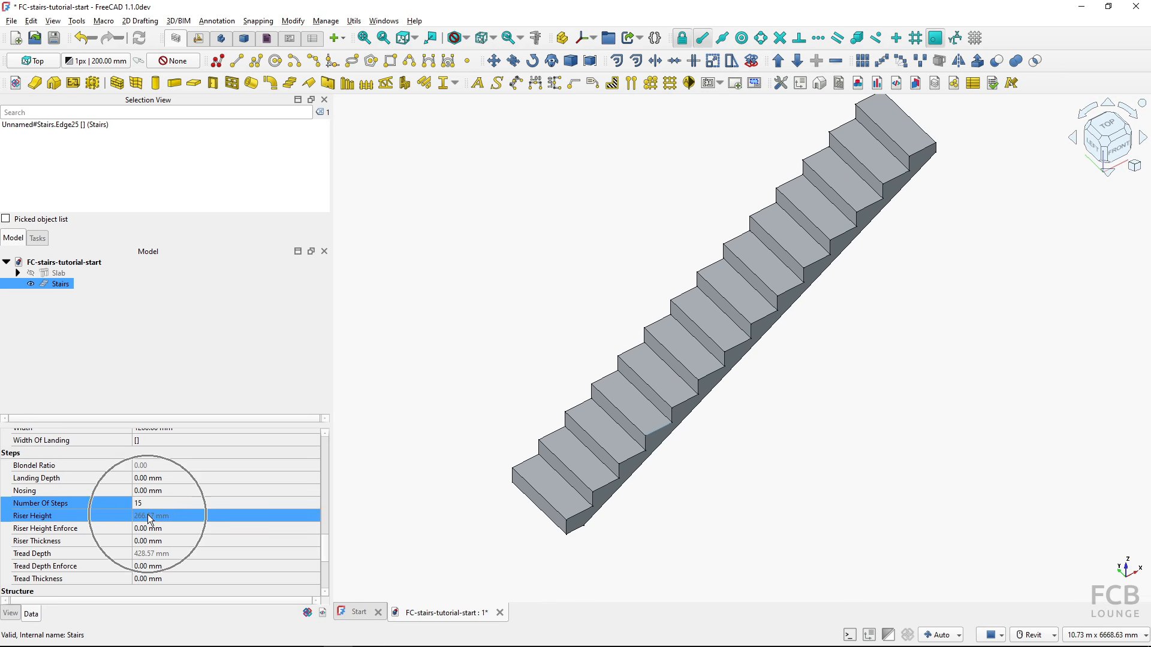
{"action": "left_click", "coordinate": [147, 555]}
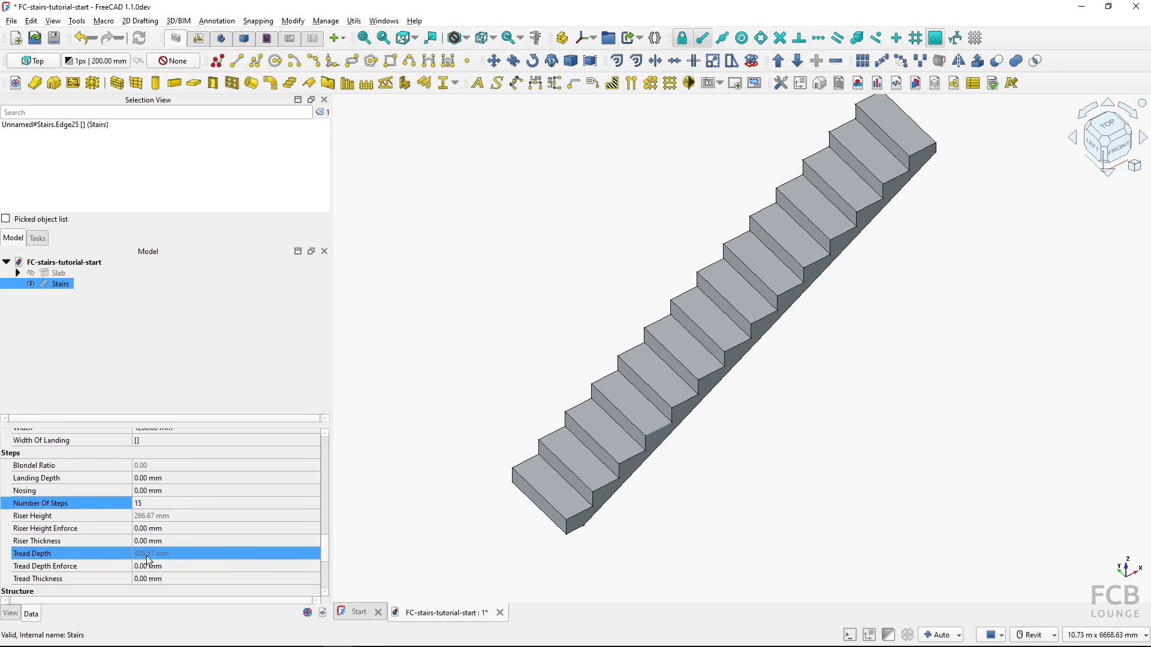
{"action": "left_click", "coordinate": [149, 566]}
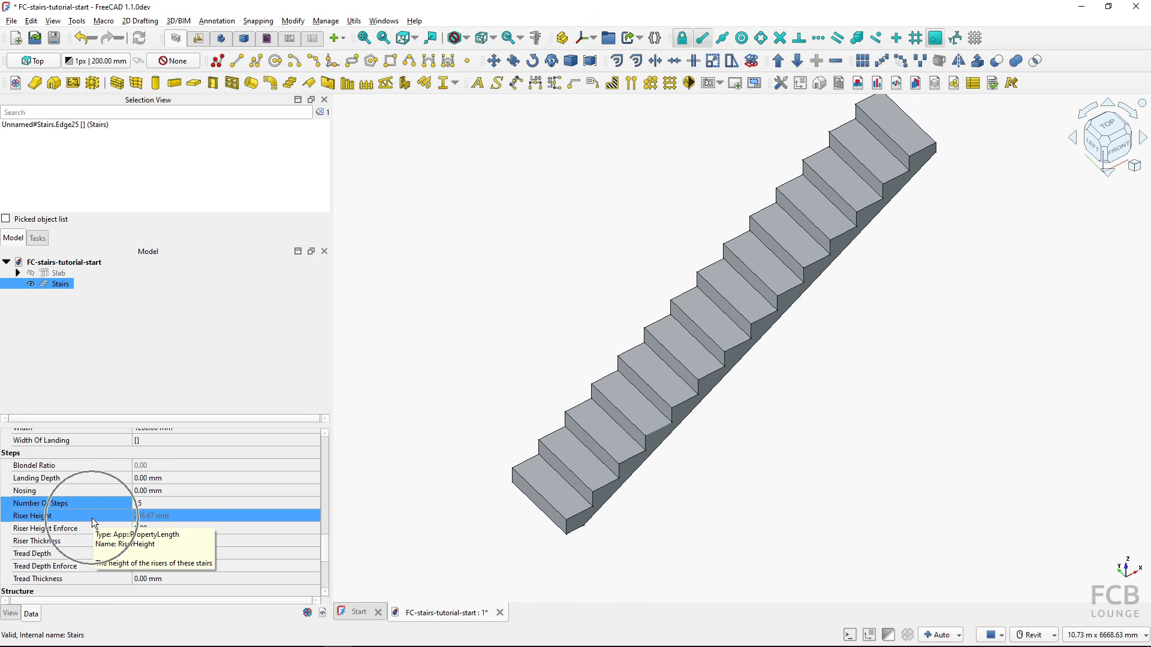
Set the number of steps back to 10 and enforce a riser height of 150 mm
{"action": "left_click", "coordinate": [160, 503]}
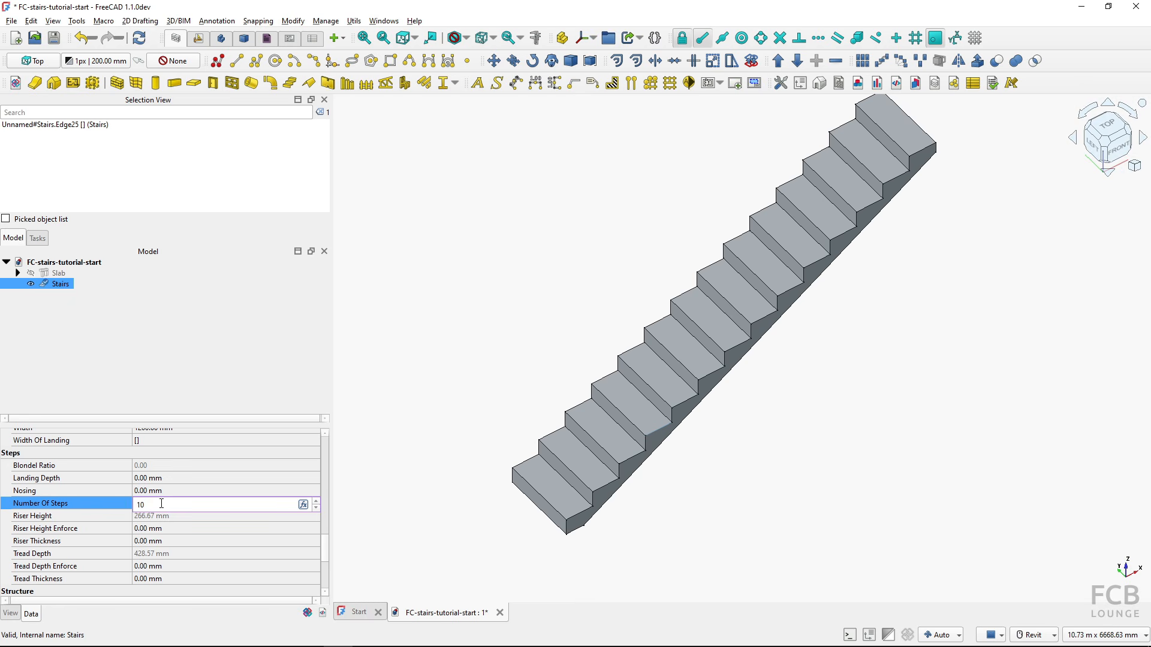
{"action": "key", "text": "Return"}
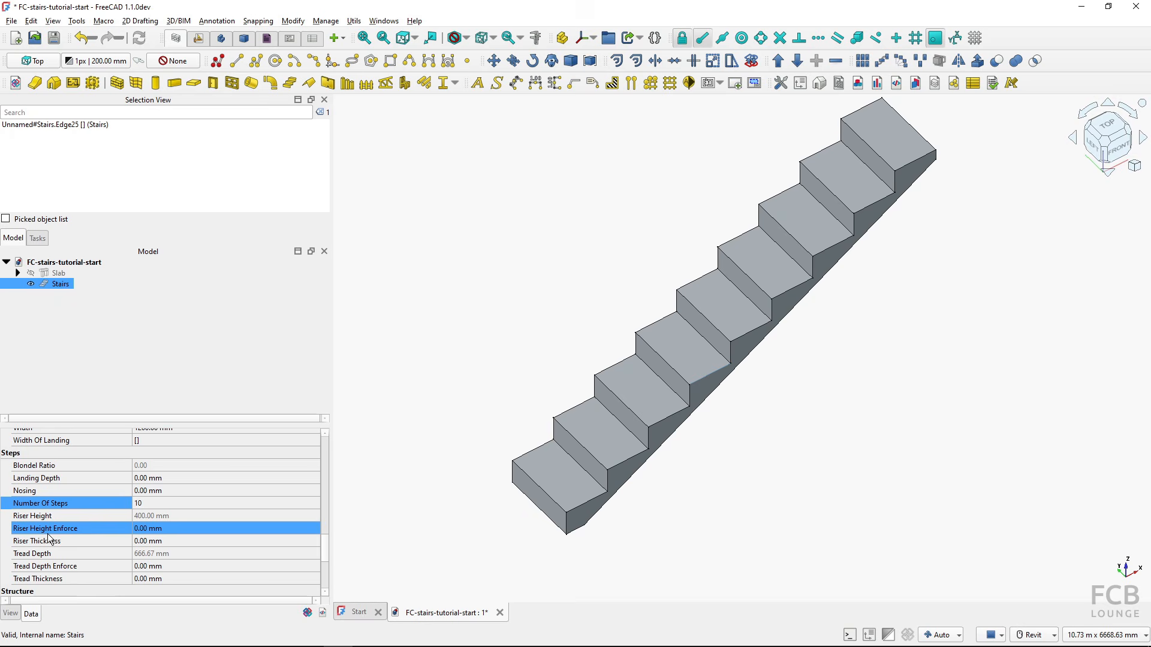
{"action": "left_click", "coordinate": [174, 531]}
{"action": "type", "text": "150"}
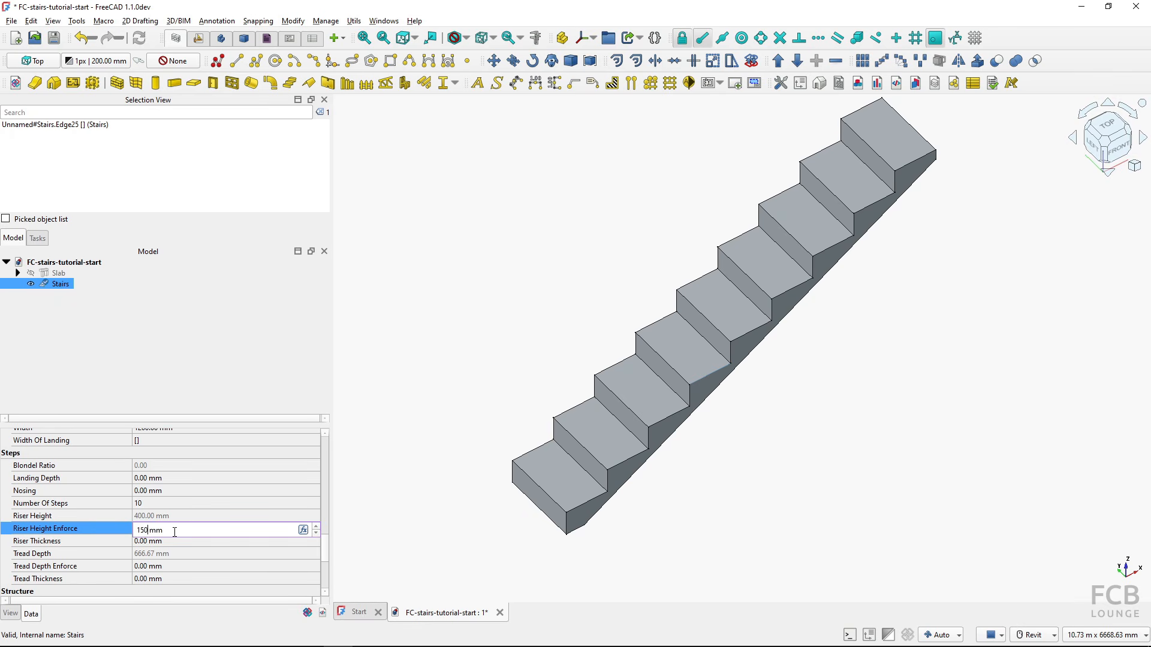
{"action": "key", "text": "Return"}
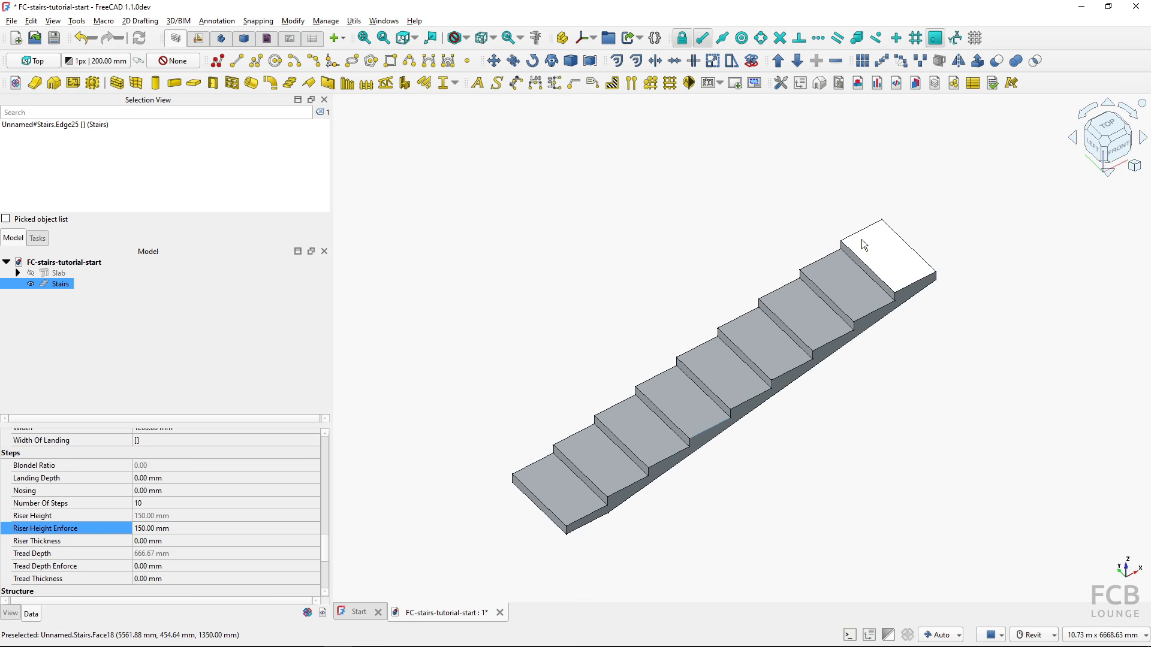
Compare the staircase's overall height property with its enforced riser height
{"action": "mouse_move", "coordinate": [322, 548]}
{"action": "left_mouse_down"}
{"action": "mouse_move", "coordinate": [329, 481]}
{"action": "mouse_move", "coordinate": [329, 527]}
{"action": "left_mouse_up"}
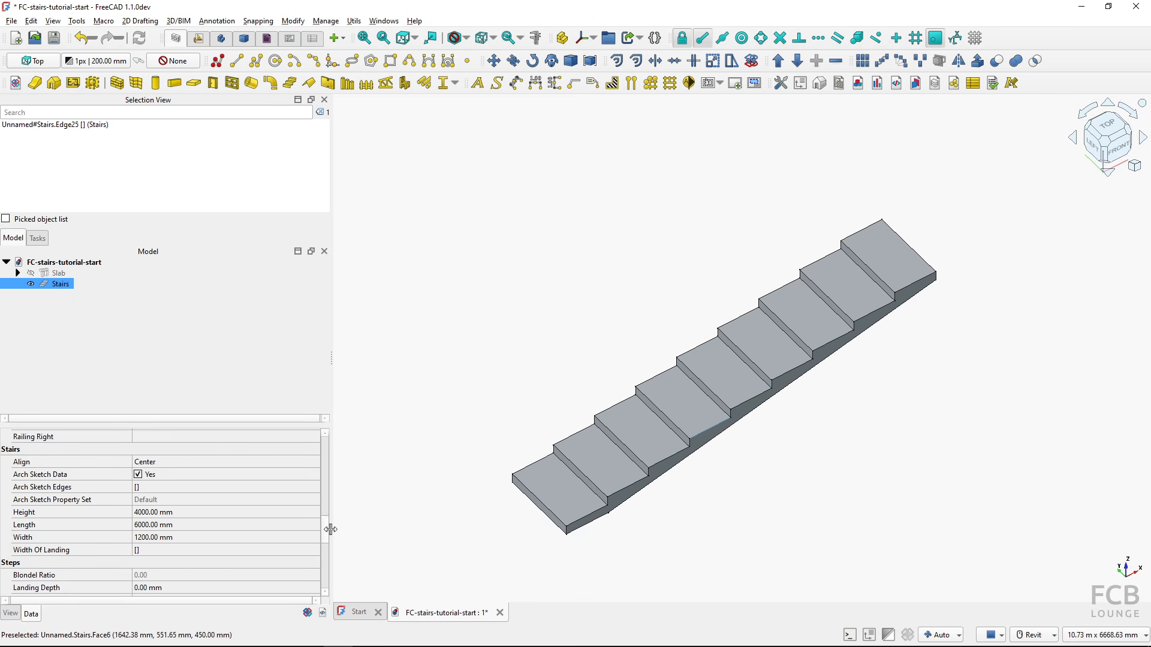
{"action": "left_click", "coordinate": [179, 553]}
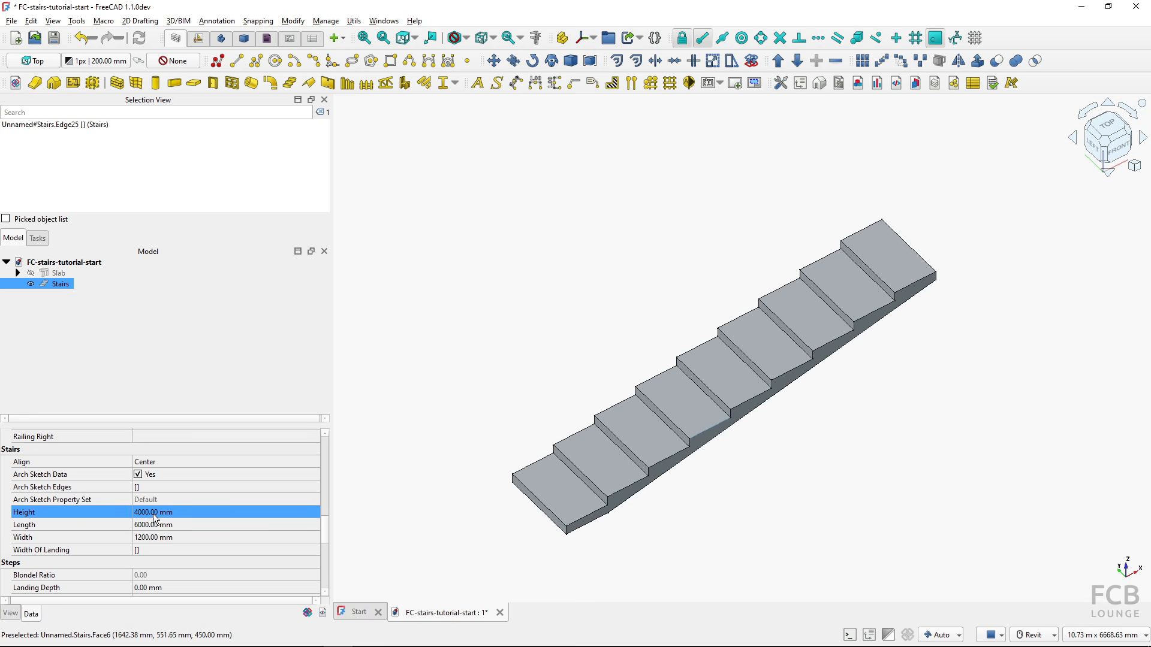
{"action": "left_click_drag", "start_coordinate": [325, 527], "coordinate": [326, 548]}
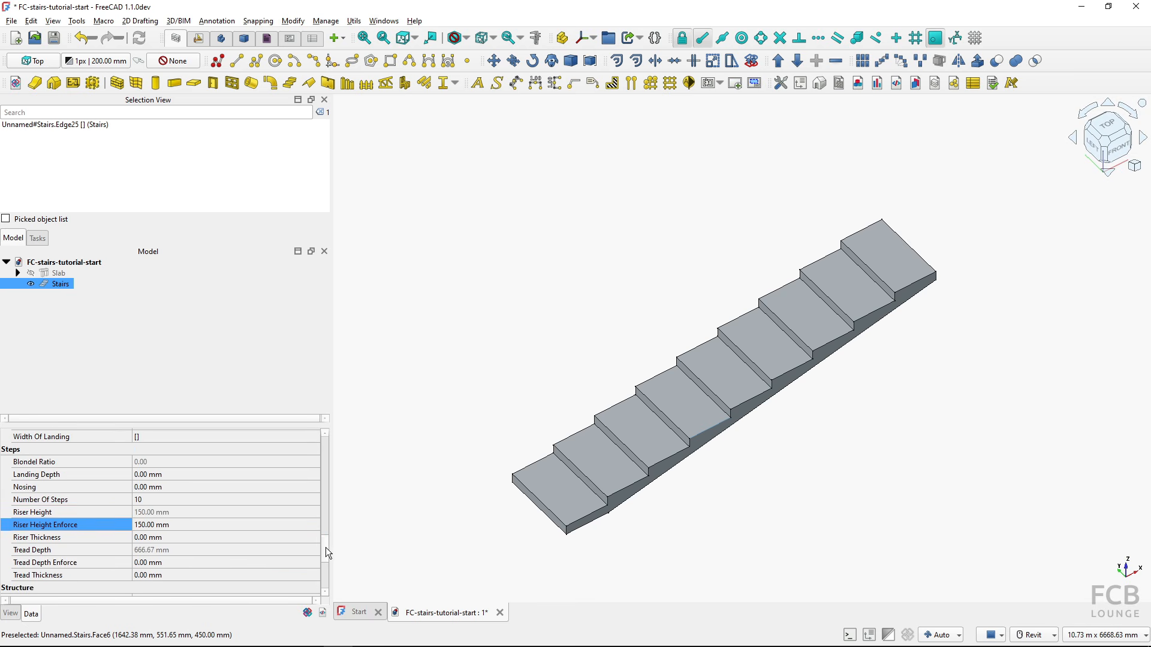
Enforce a tread depth of 300 mm on the staircase
{"action": "left_click", "coordinate": [74, 524]}
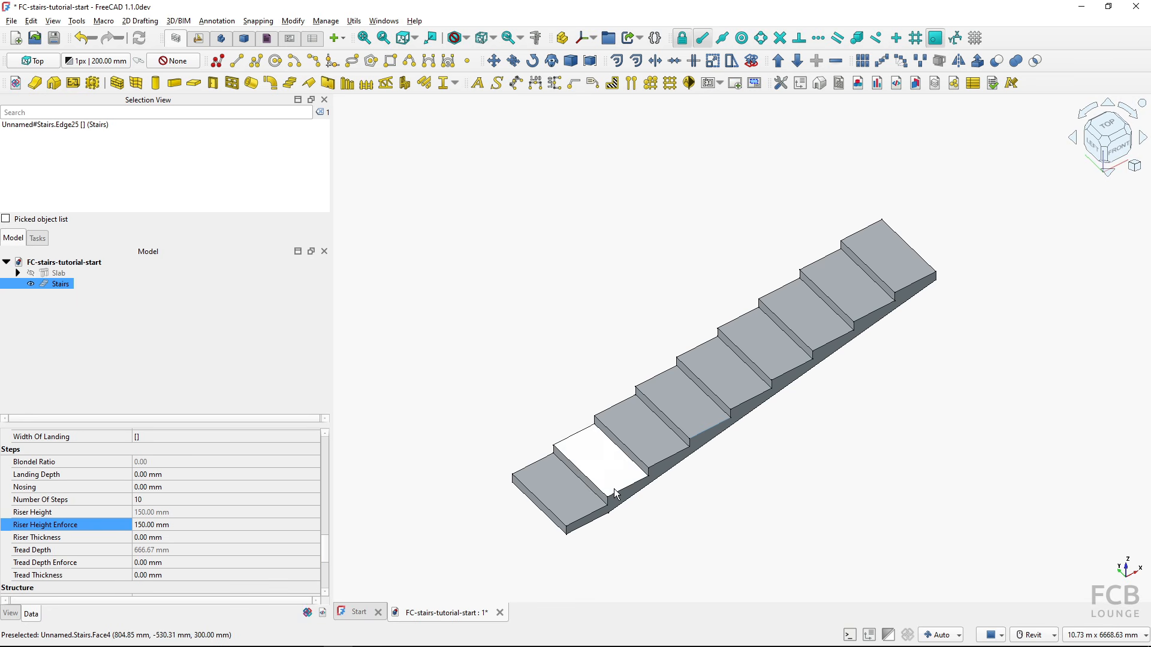
{"action": "left_click", "coordinate": [181, 562]}
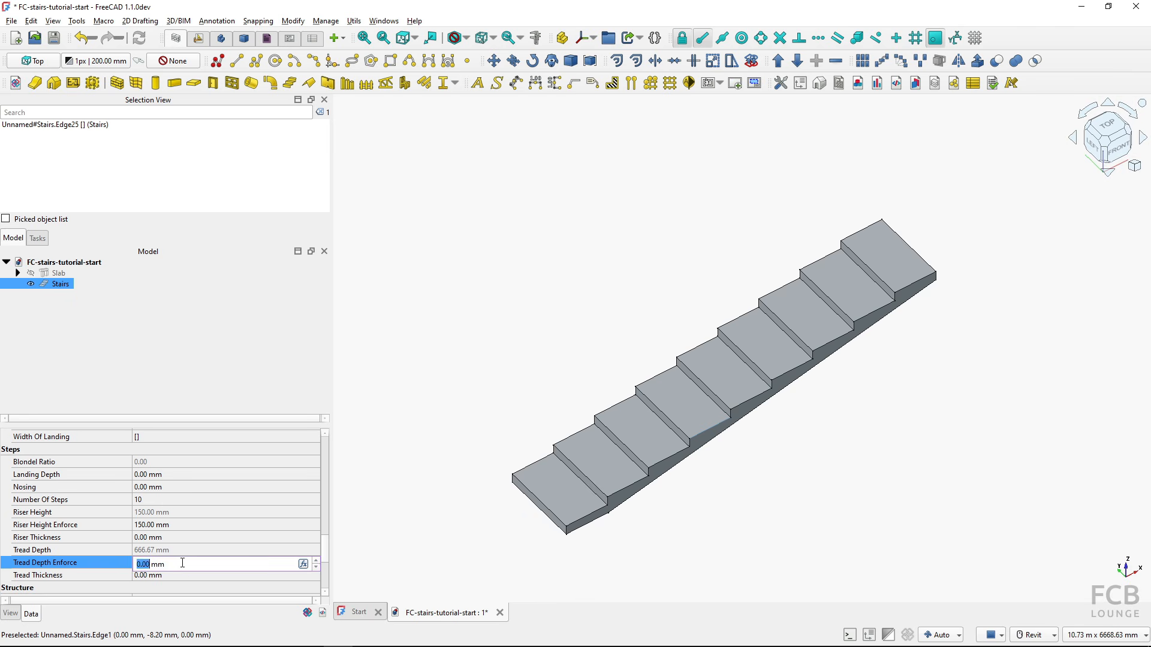
{"action": "type", "text": "300"}
{"action": "key", "text": "Return"}
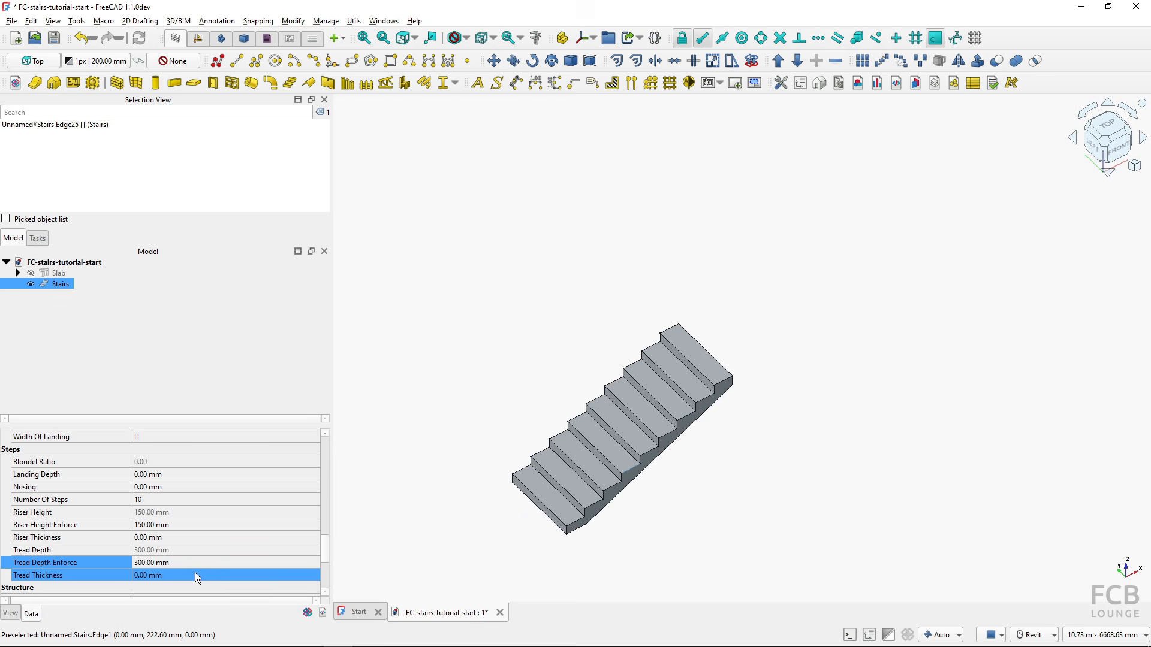
Compare the staircase's riser height and tread depth properties with their enforced counterparts
{"action": "left_click", "coordinate": [159, 576], "text": "ctrl"}
{"action": "left_click", "coordinate": [158, 579], "text": "ctrl"}
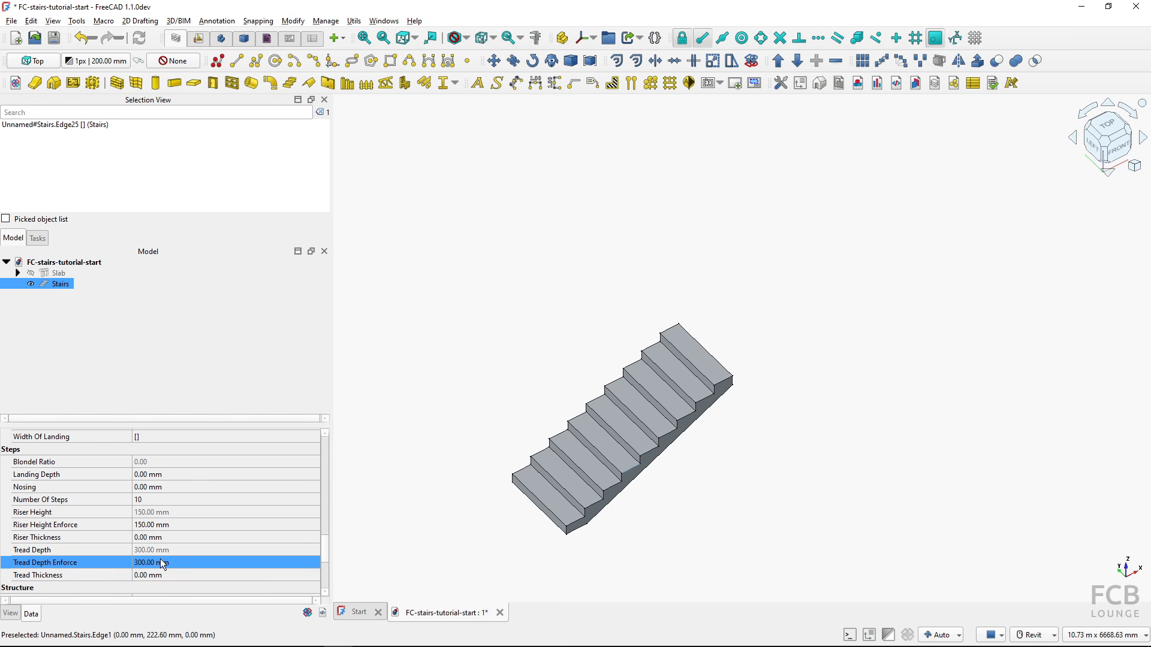
{"action": "left_click", "coordinate": [318, 512], "text": "ctrl"}
{"action": "left_click", "coordinate": [319, 513], "text": "ctrl"}
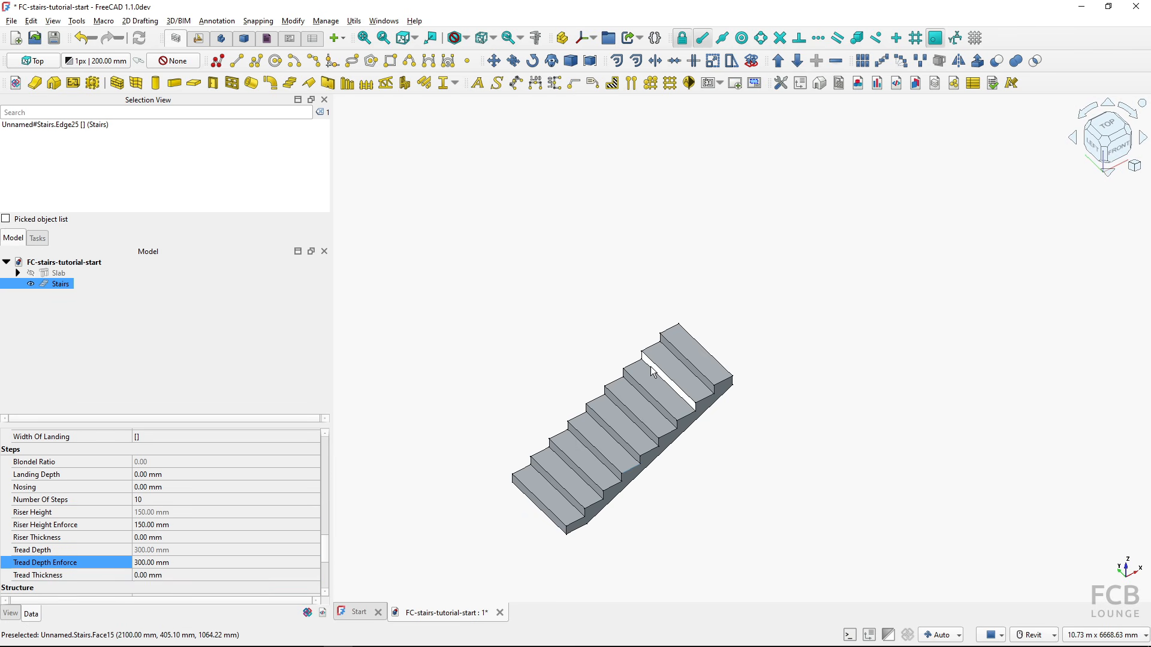
{"action": "left_click", "coordinate": [171, 528], "text": "ctrl"}
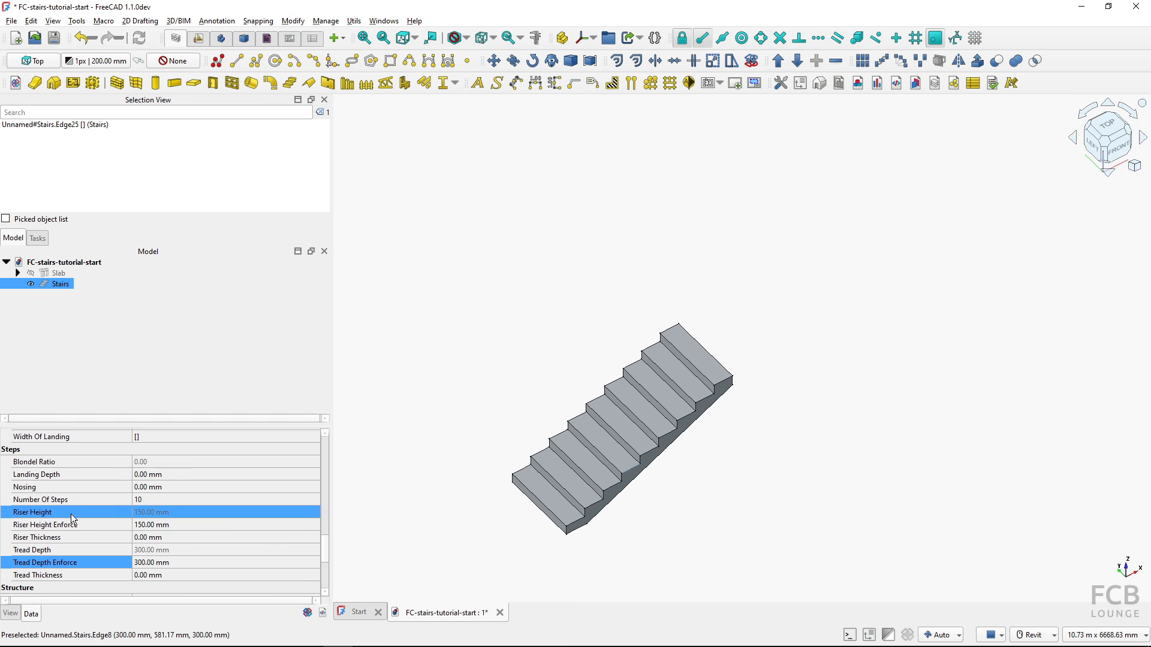
{"action": "key", "text": "ctrl"}
{"action": "key", "text": "ctrl"}
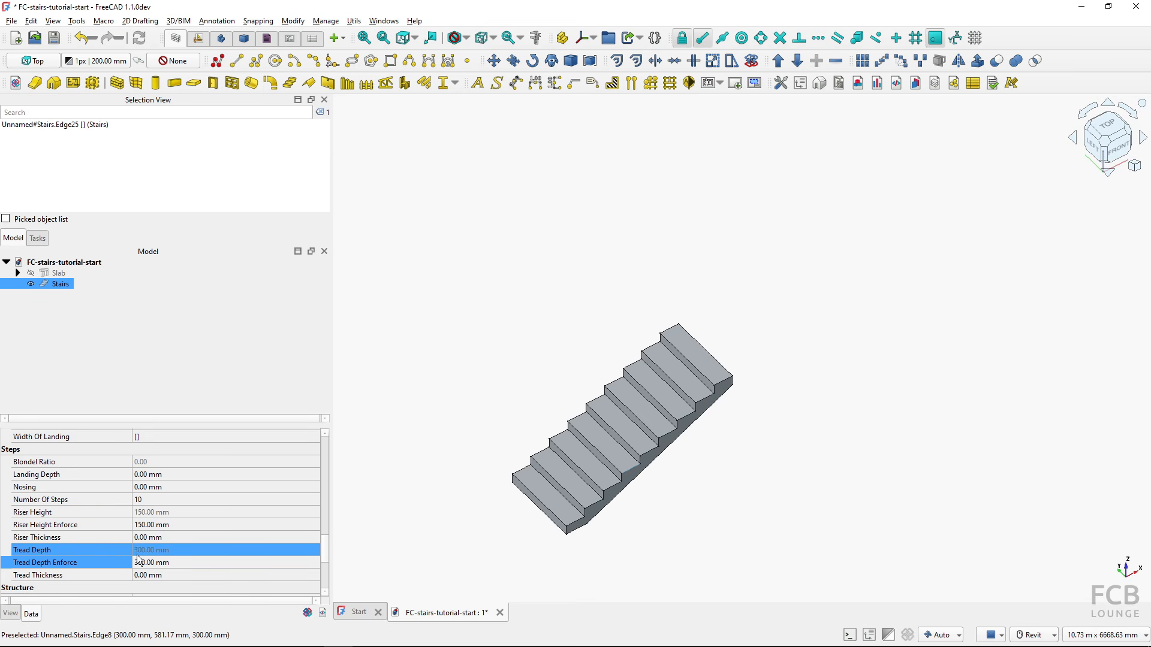
{"action": "key", "text": "ctrl"}
{"action": "left_click", "coordinate": [77, 566]}
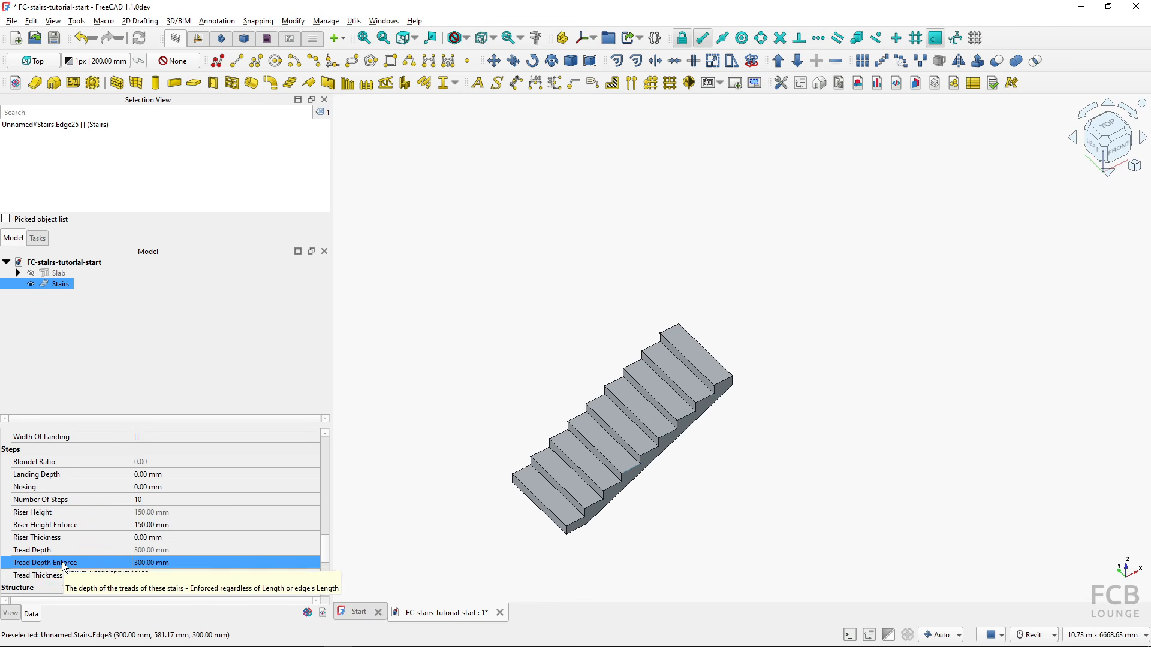
Reset the staircase's enforced tread depth and enforced riser height to 0 mm
{"action": "left_click", "coordinate": [178, 562]}
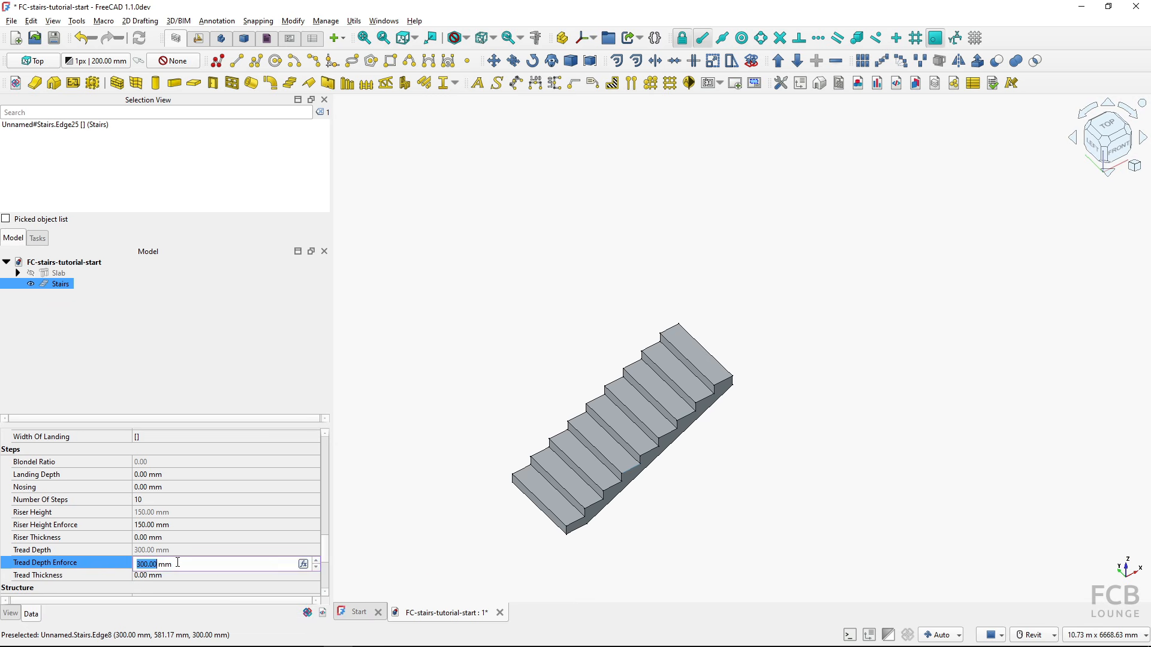
{"action": "key", "text": "Return"}
{"action": "left_click", "coordinate": [182, 526]}
{"action": "type", "text": "0"}
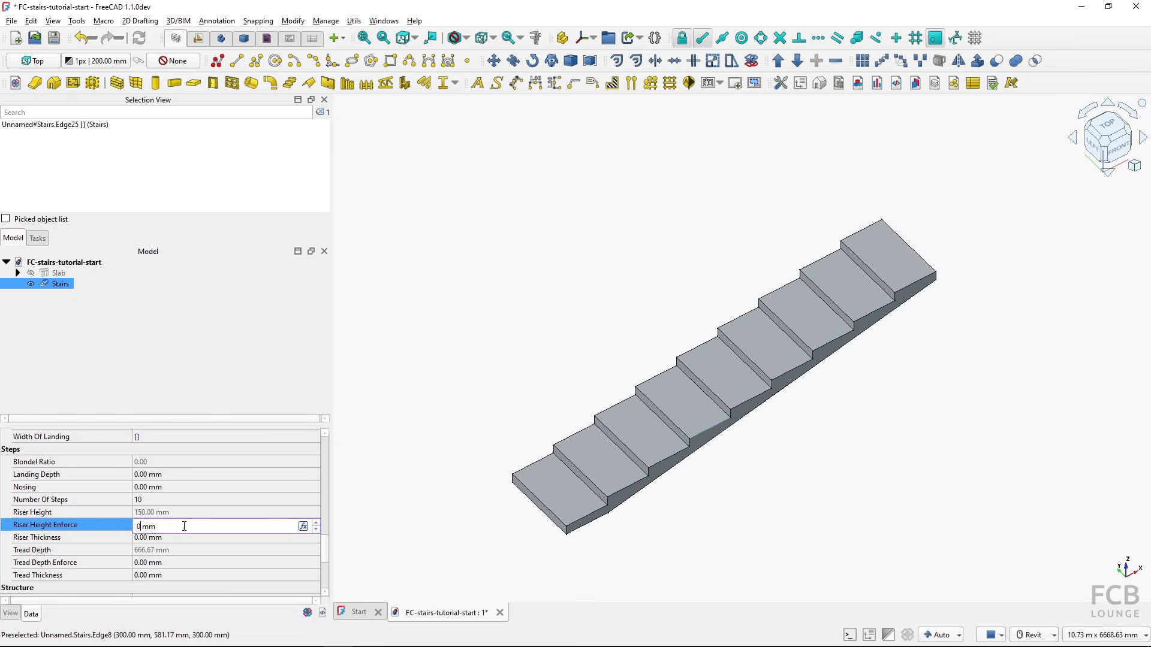
{"action": "key", "text": "Return"}
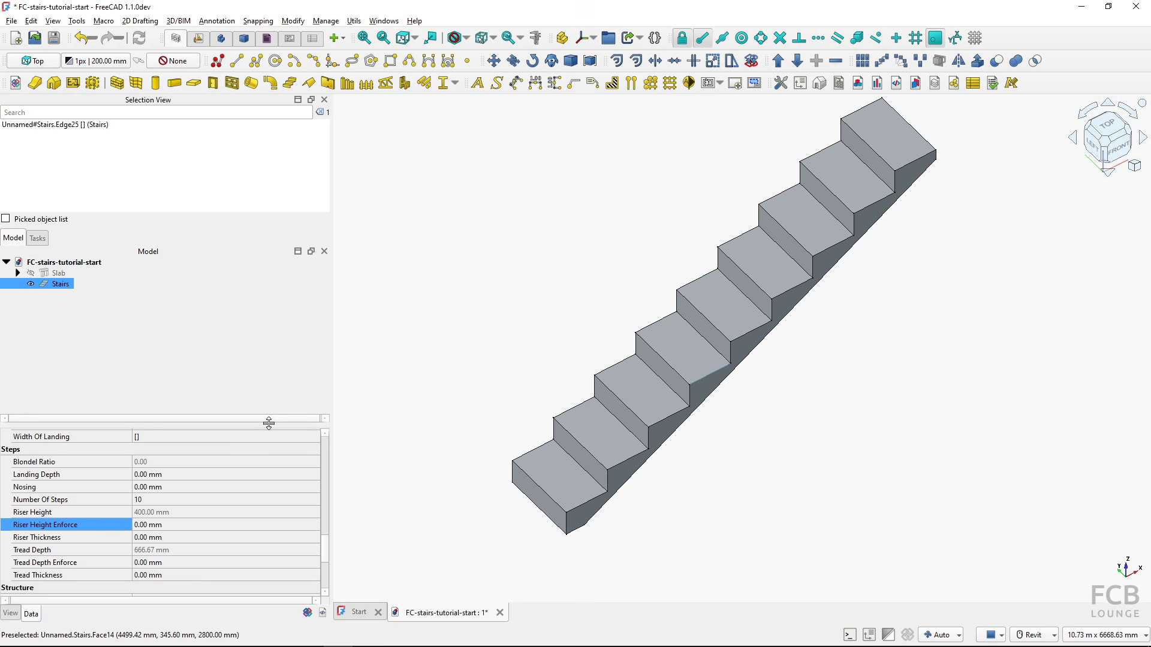
Show the slab and change the staircase's alignment to Left
{"action": "left_click", "coordinate": [31, 275]}
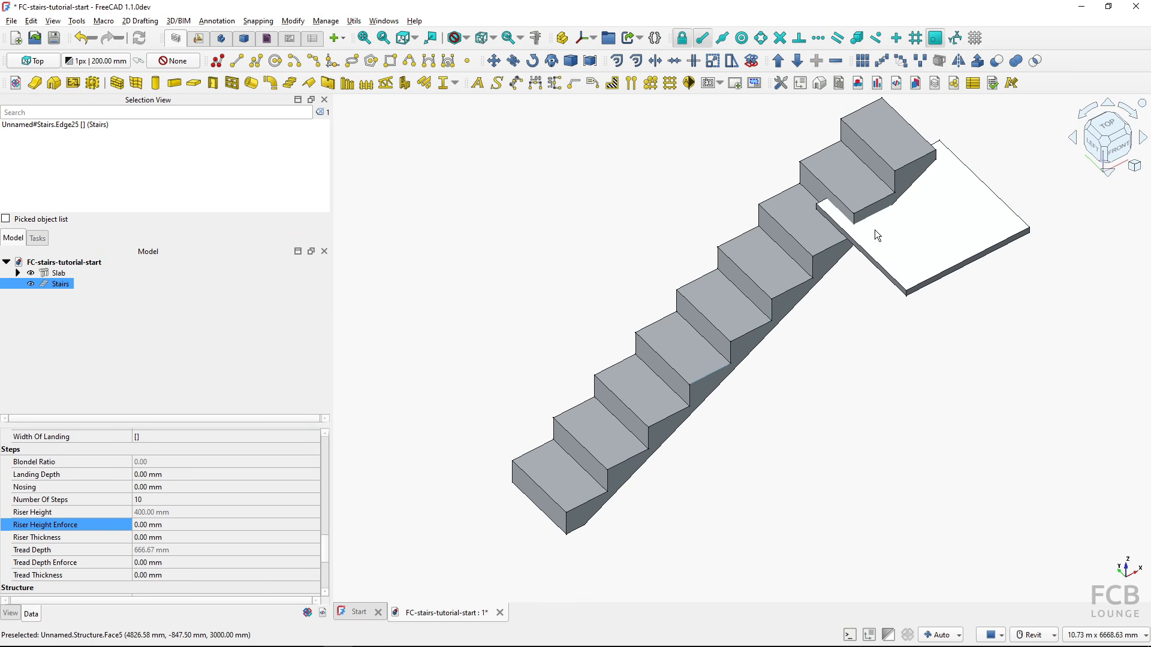
{"action": "scroll", "coordinate": [228, 527], "scroll_direction": "up", "scroll_amount": 4}
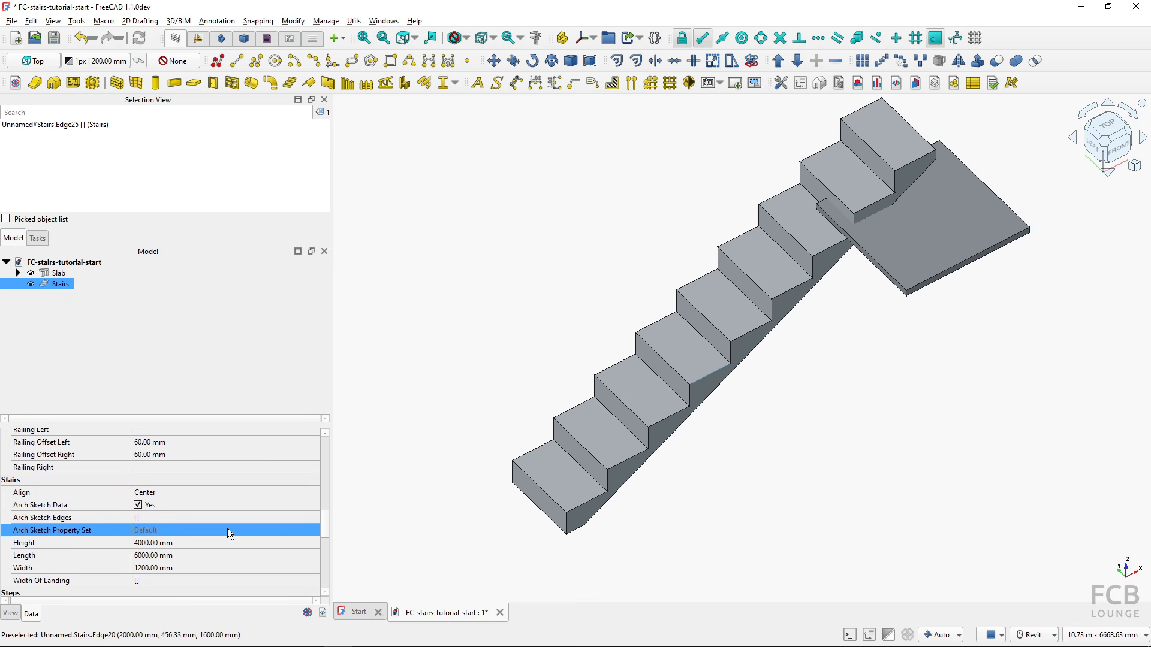
{"action": "left_click", "coordinate": [207, 495]}
{"action": "left_click", "coordinate": [204, 494]}
{"action": "left_click", "coordinate": [195, 472]}
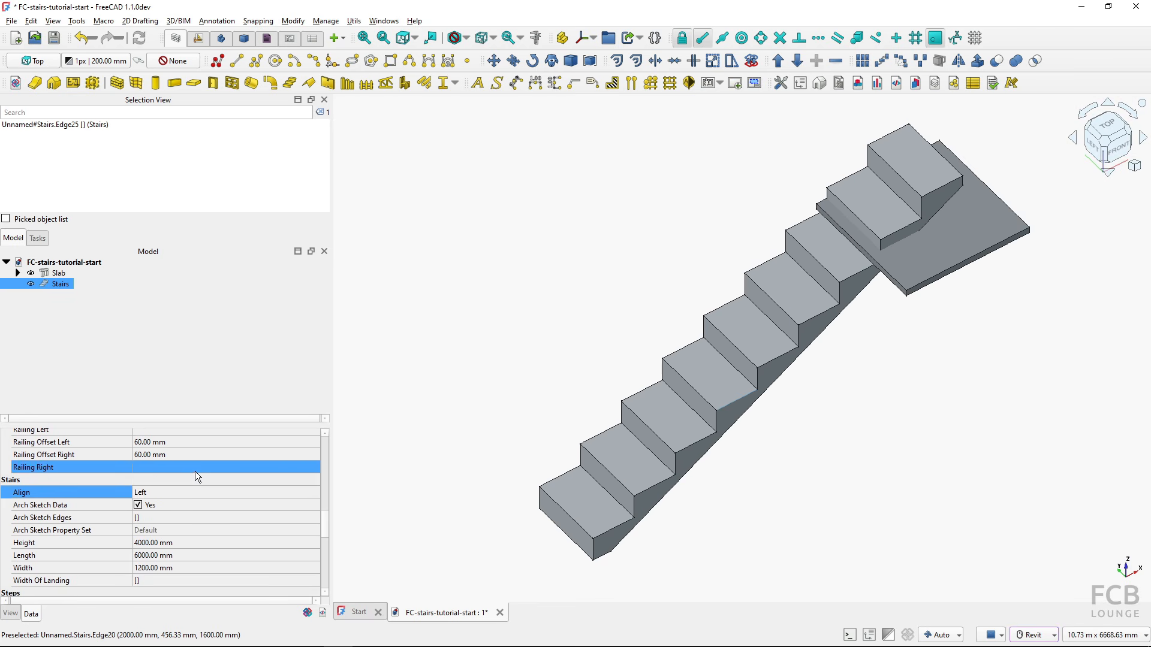
Set the staircase's overall height to 3000 mm
{"action": "scroll", "coordinate": [219, 497], "scroll_direction": "up", "scroll_amount": 1}
{"action": "scroll", "coordinate": [219, 498], "scroll_direction": "down", "scroll_amount": 1}
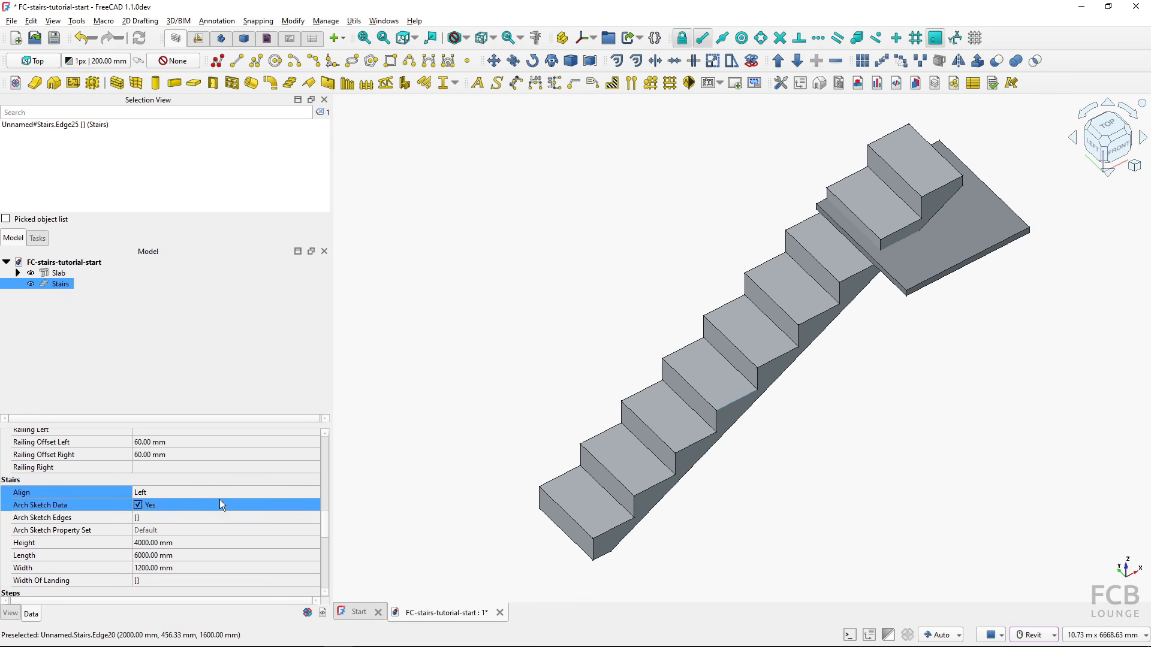
{"action": "left_click", "coordinate": [211, 547]}
{"action": "type", "text": "300"}
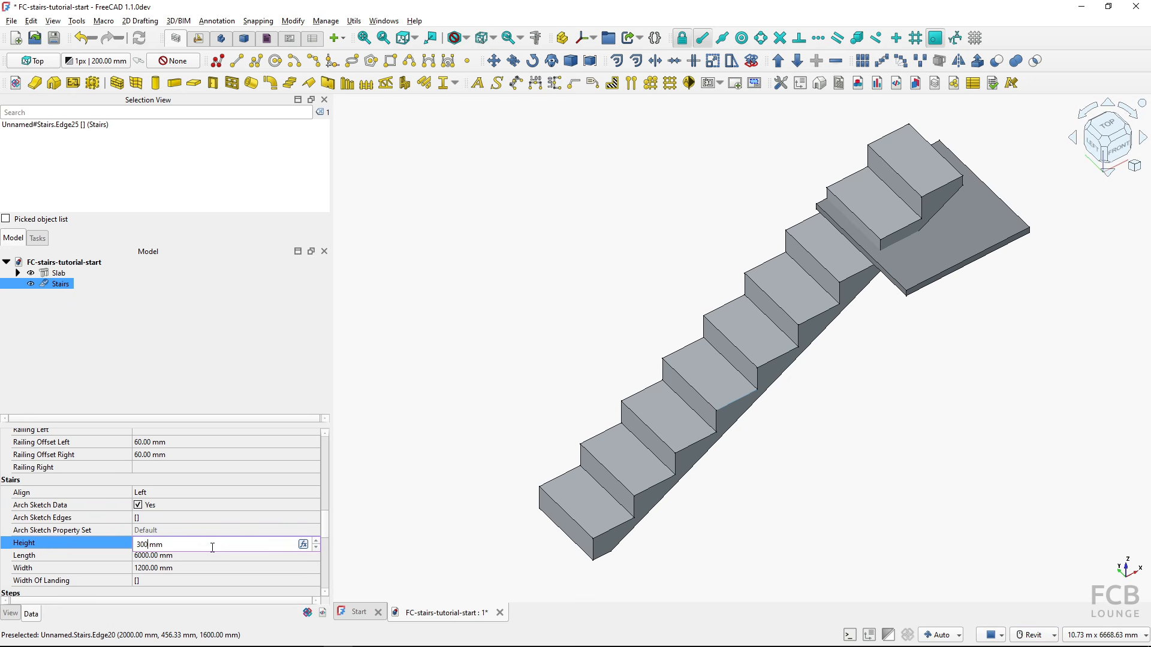
{"action": "type", "text": "0"}
{"action": "key", "text": "Return"}
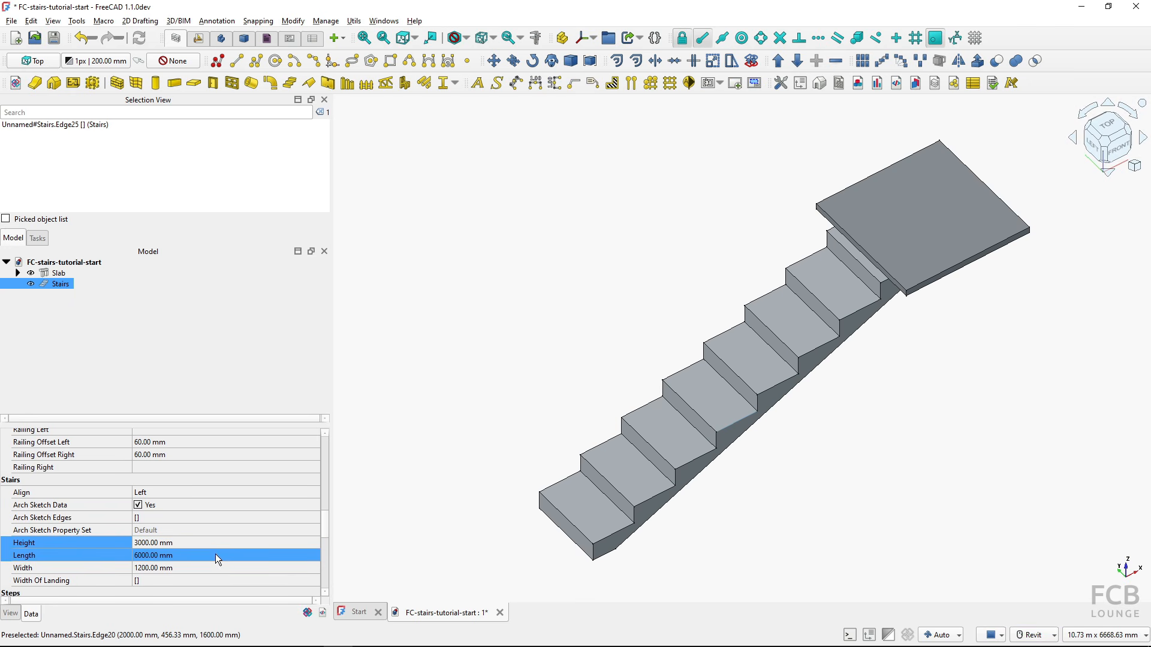
Try an overall staircase length of 4000 mm
{"action": "left_click", "coordinate": [187, 559]}
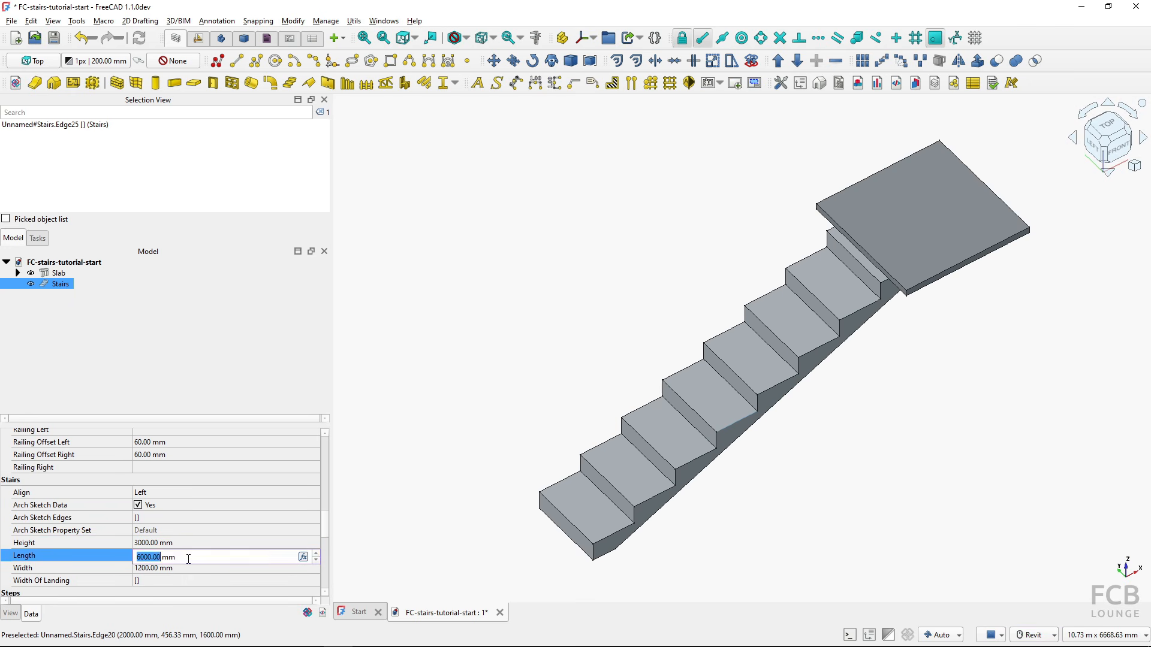
{"action": "type", "text": "400"}
{"action": "key", "text": "Return"}
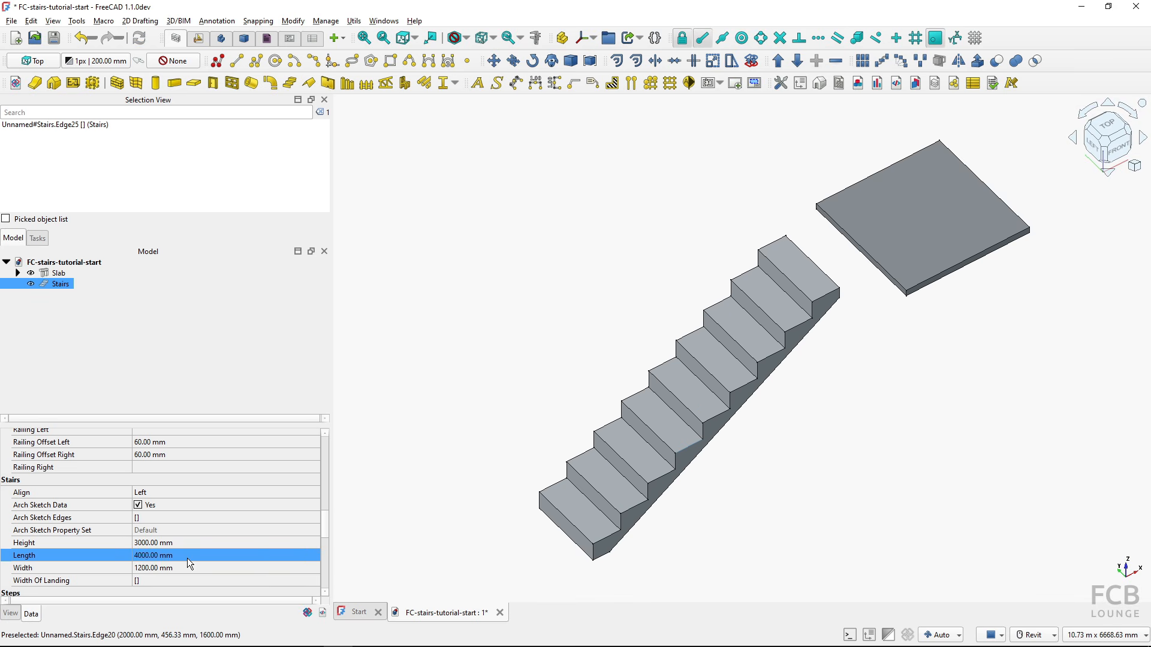
Set the staircase's overall length to 4500 mm and check from above how it meets the slab
{"action": "left_click", "coordinate": [187, 559]}
{"action": "type", "text": "4500"}
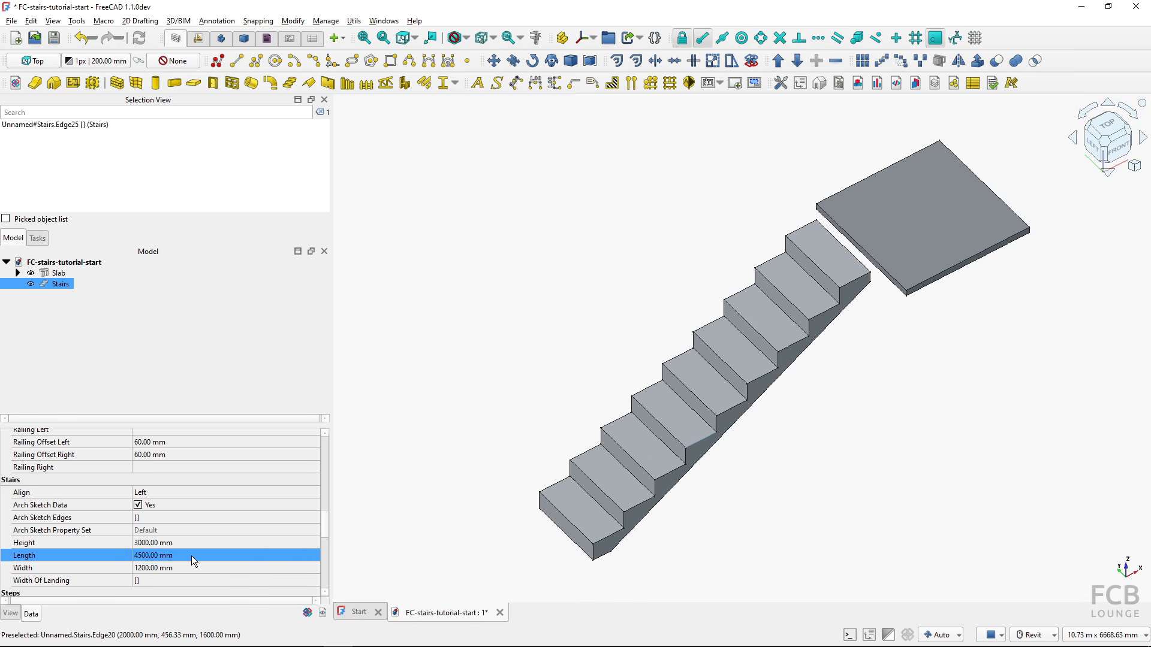
{"action": "key", "text": "Return"}
{"action": "left_click", "coordinate": [1103, 135]}
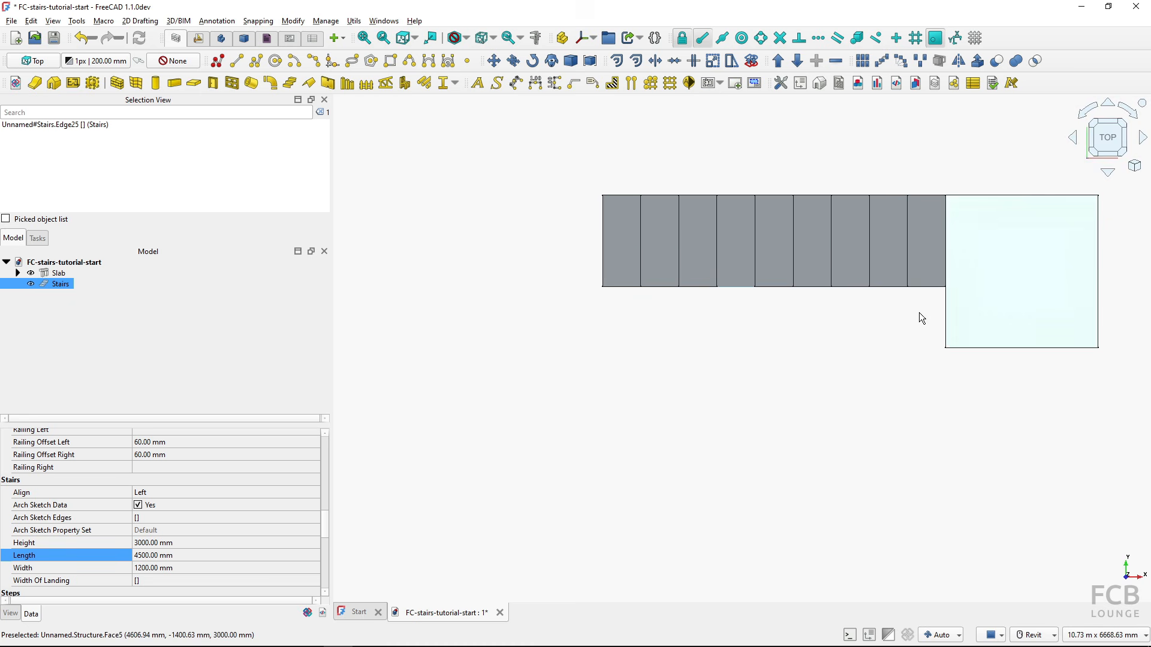
Measure the position of the slab's upper corner at the back of the edge facing the stairs
{"action": "middle_click_drag", "start_coordinate": [883, 341], "coordinate": [982, 264], "text": "shift"}
{"action": "middle_click_drag", "start_coordinate": [942, 402], "coordinate": [958, 320]}
{"action": "scroll", "coordinate": [899, 362], "scroll_direction": "up", "scroll_amount": 2}
{"action": "scroll", "coordinate": [914, 330], "scroll_direction": "down", "scroll_amount": 1}
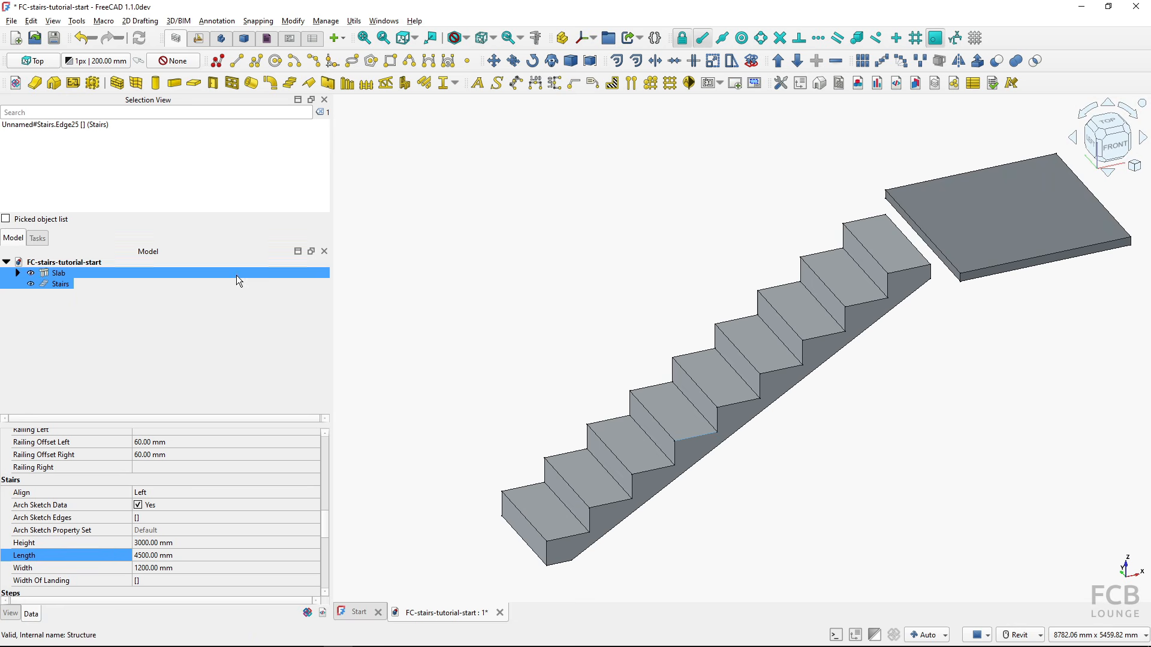
{"action": "left_click", "coordinate": [911, 219]}
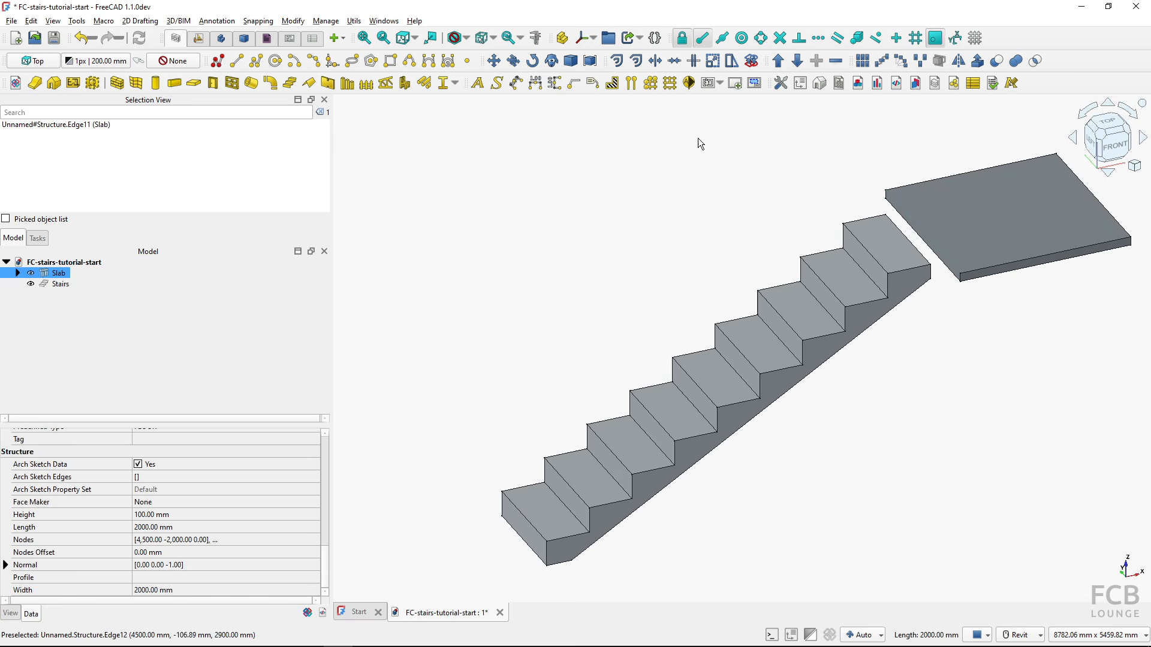
{"action": "left_click", "coordinate": [535, 38]}
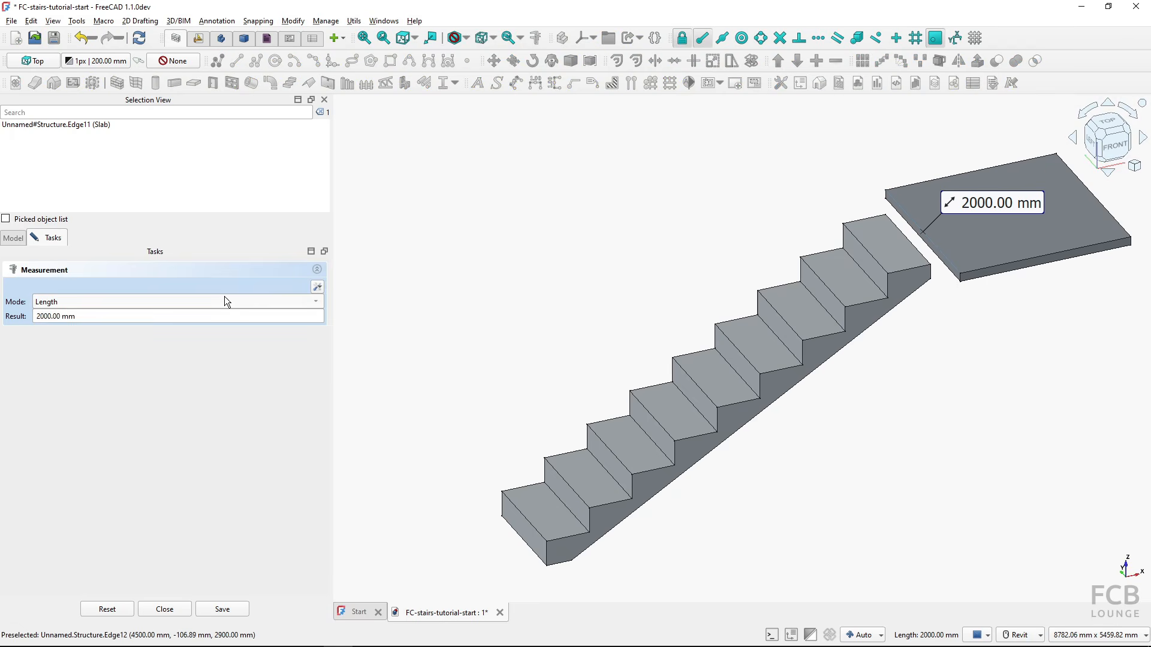
{"action": "left_click", "coordinate": [178, 302]}
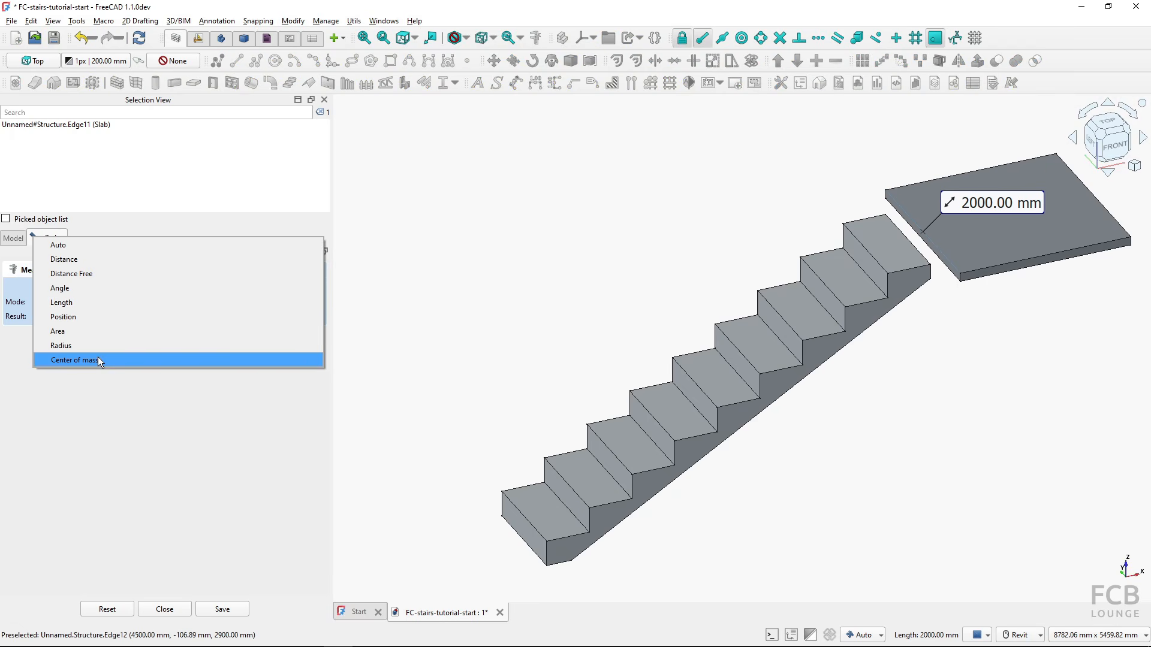
{"action": "left_click", "coordinate": [84, 318]}
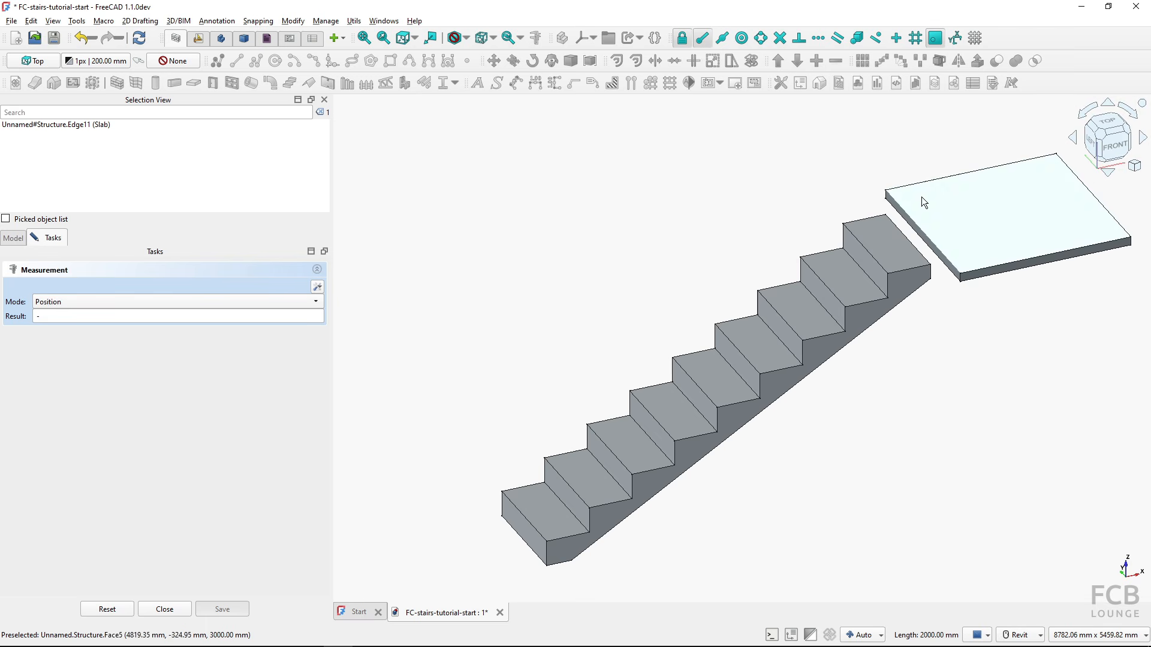
{"action": "left_click", "coordinate": [886, 192]}
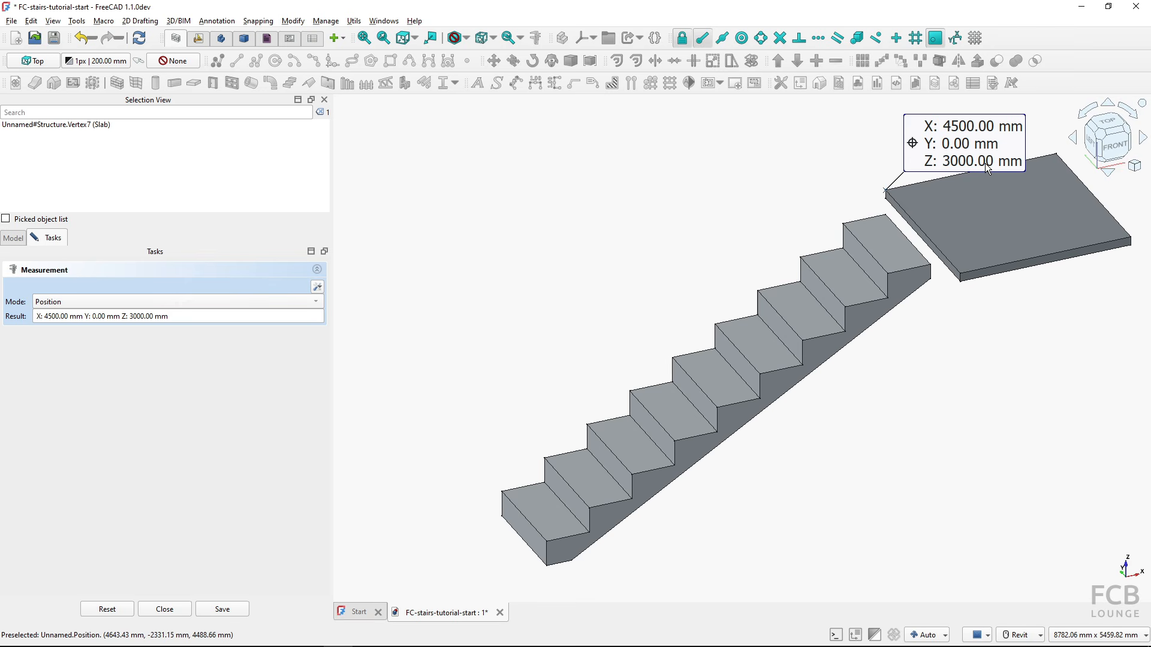
{"action": "left_click", "coordinate": [184, 609]}
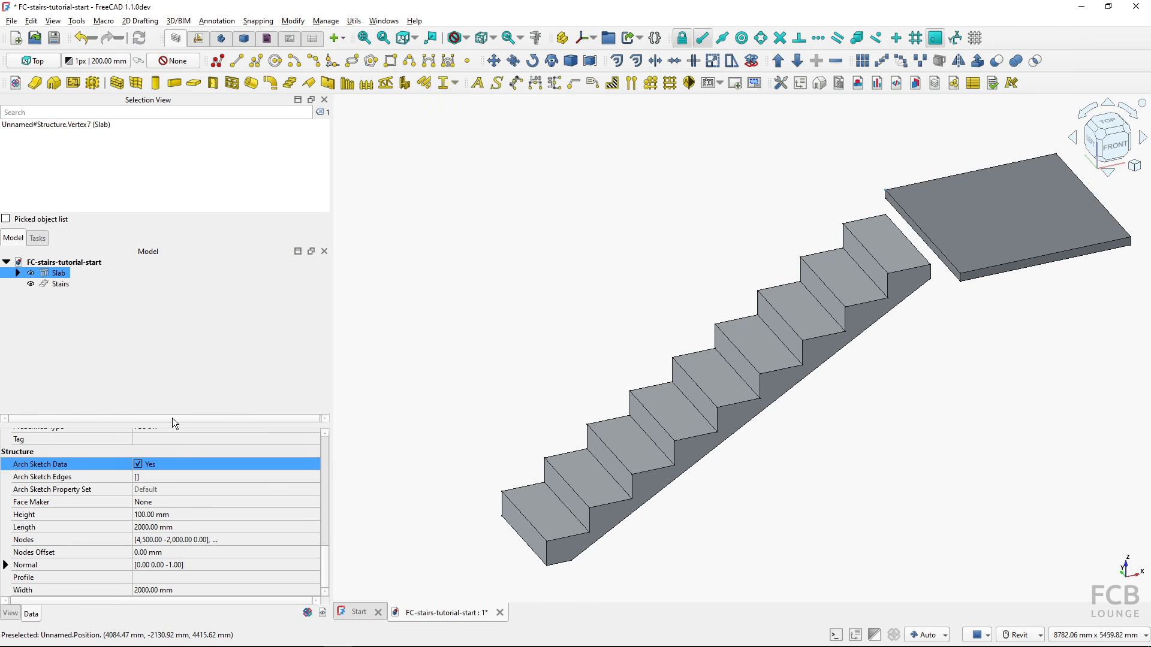
Check the staircase's height and length properties and compare its upper end with the slab from the front
{"action": "left_click", "coordinate": [60, 285]}
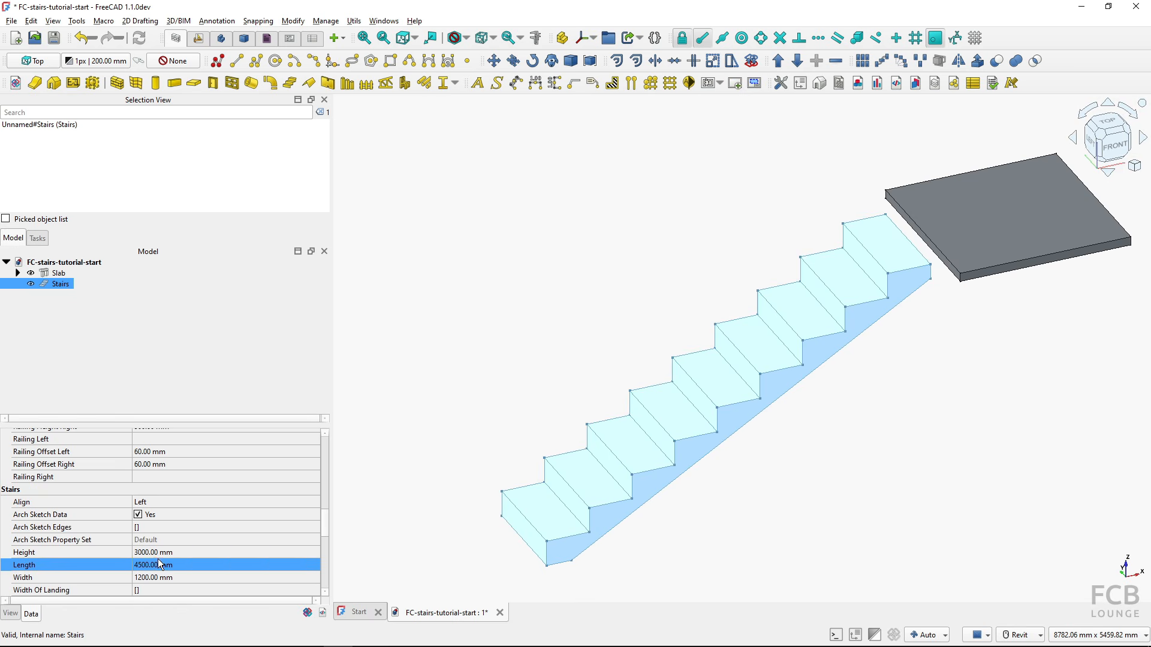
{"action": "left_click", "coordinate": [158, 559]}
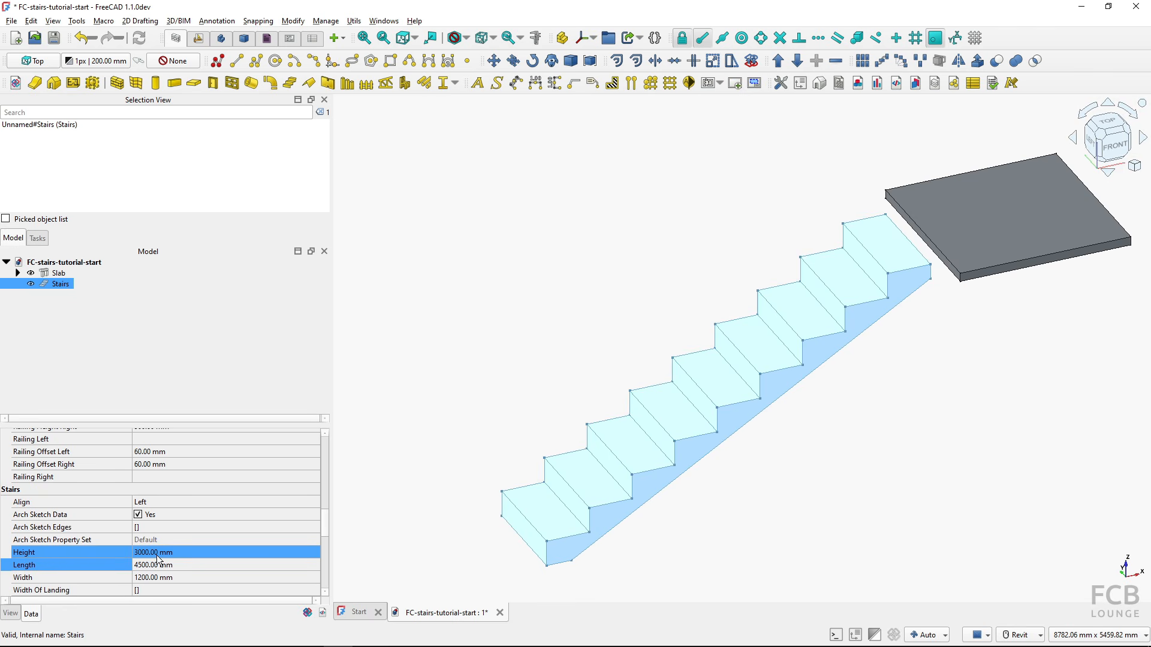
{"action": "left_click", "coordinate": [1113, 147]}
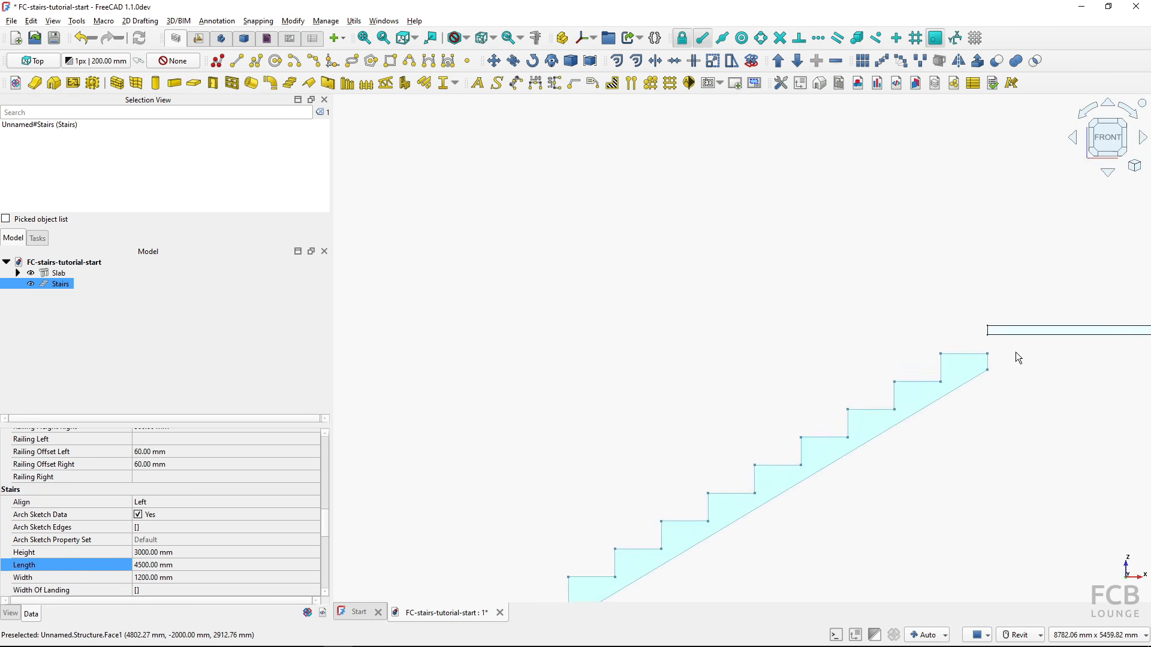
{"action": "middle_click_drag", "start_coordinate": [1015, 353], "coordinate": [944, 263]}
{"action": "scroll", "coordinate": [919, 335], "scroll_direction": "up", "scroll_amount": 1}
{"action": "middle_click_drag", "start_coordinate": [701, 376], "coordinate": [893, 488], "text": "shift"}
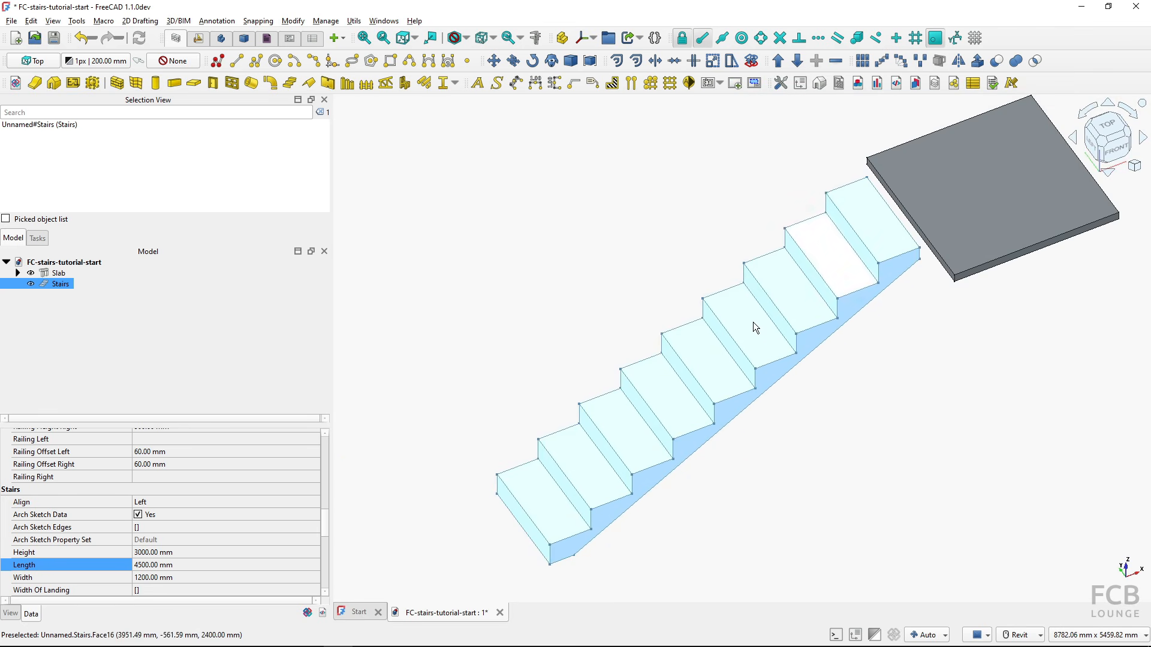
Check the staircase's number of steps and inspect its treads one by one from the lowest up to the slab
{"action": "scroll", "coordinate": [175, 544], "scroll_direction": "down", "scroll_amount": 3}
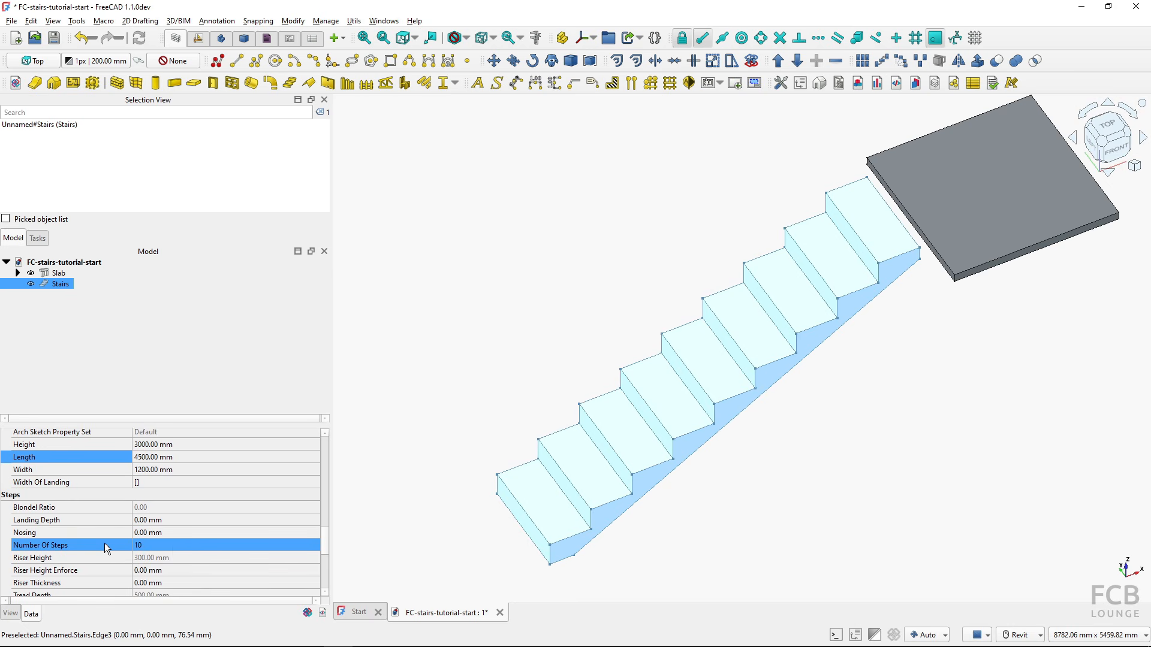
{"action": "left_click", "coordinate": [516, 529]}
{"action": "left_click", "coordinate": [545, 505]}
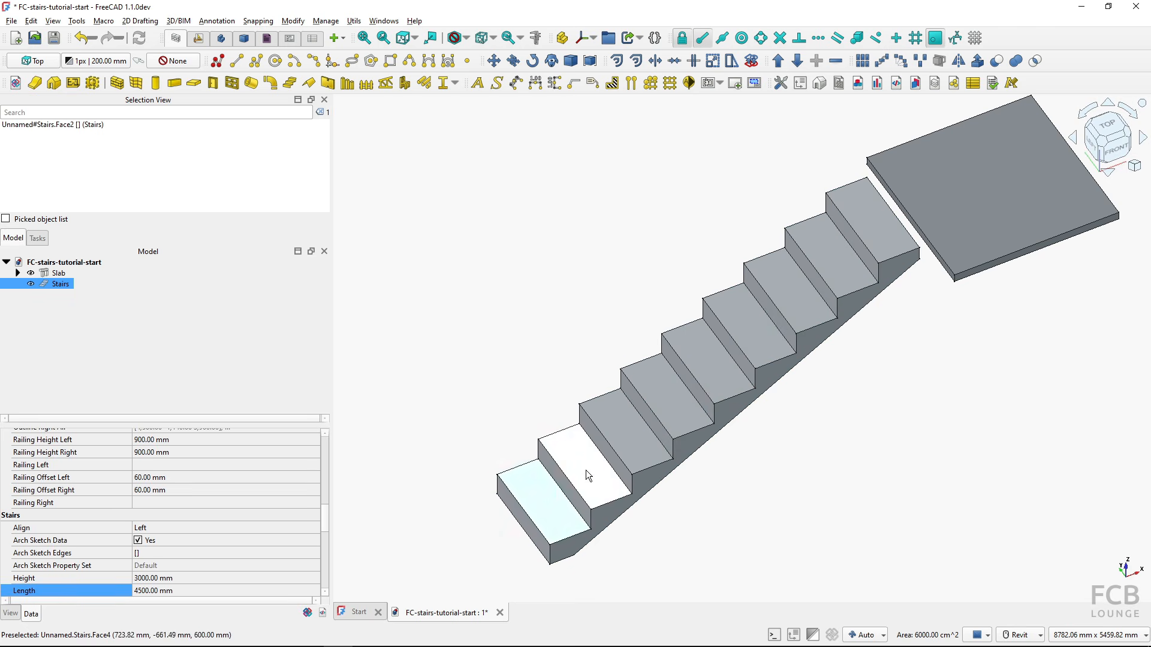
{"action": "left_click", "coordinate": [625, 438]}
{"action": "left_click", "coordinate": [664, 410]}
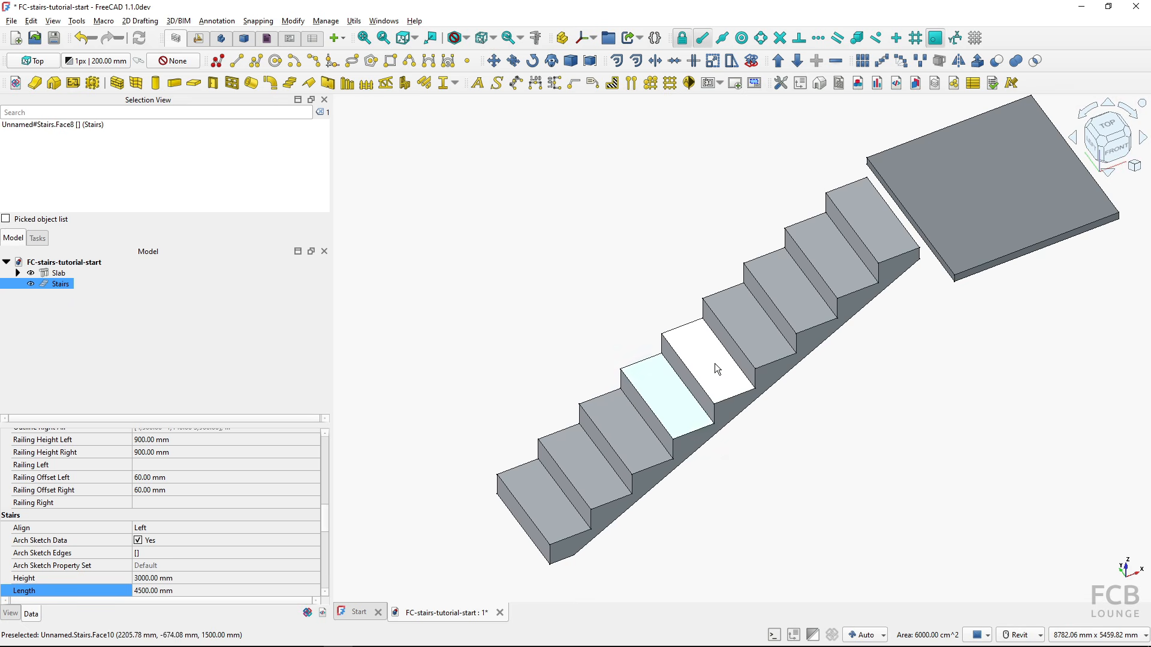
{"action": "left_click", "coordinate": [717, 361]}
{"action": "left_click", "coordinate": [745, 334]}
{"action": "left_click", "coordinate": [800, 296]}
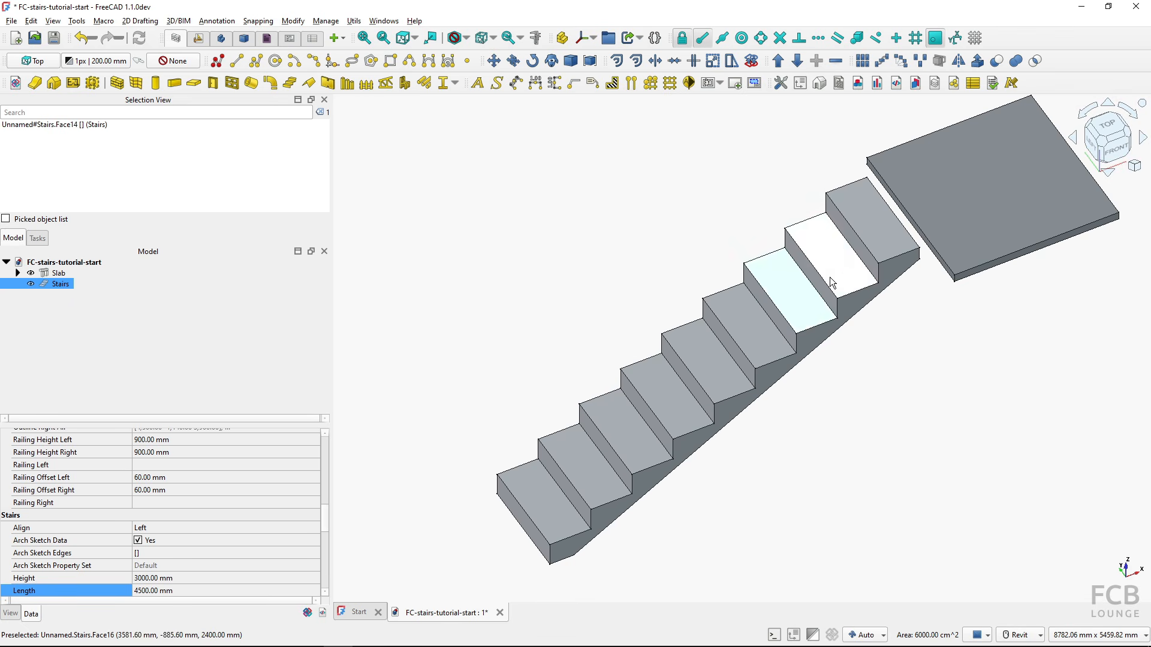
{"action": "left_click", "coordinate": [839, 267]}
{"action": "left_click", "coordinate": [867, 233]}
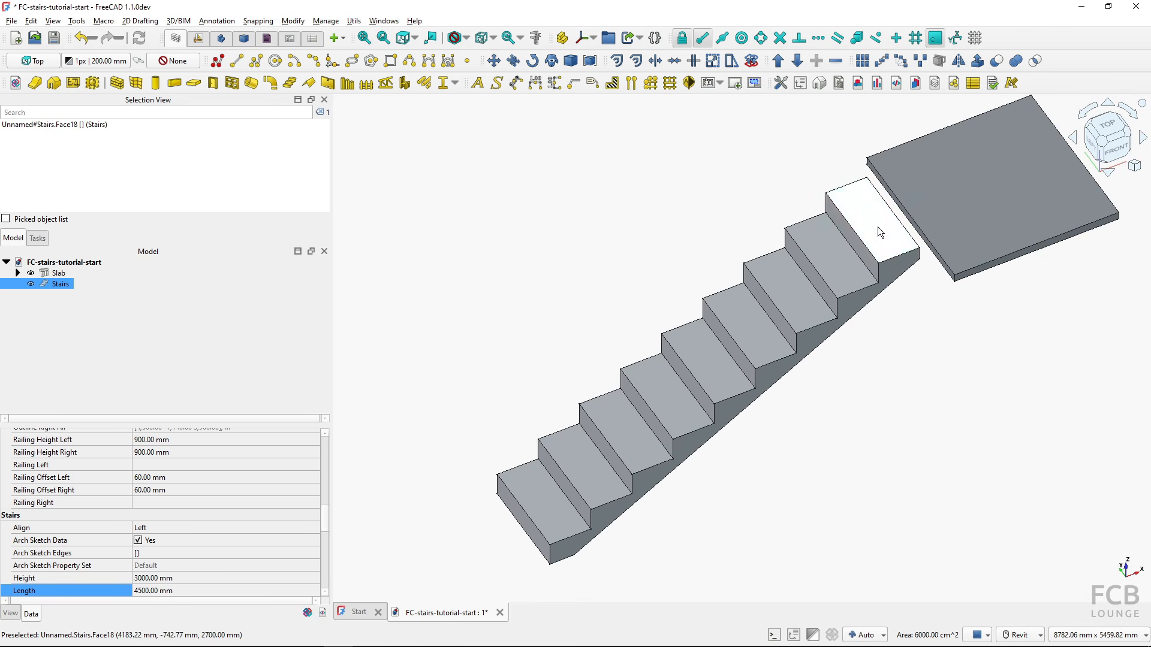
{"action": "left_click", "coordinate": [910, 196]}
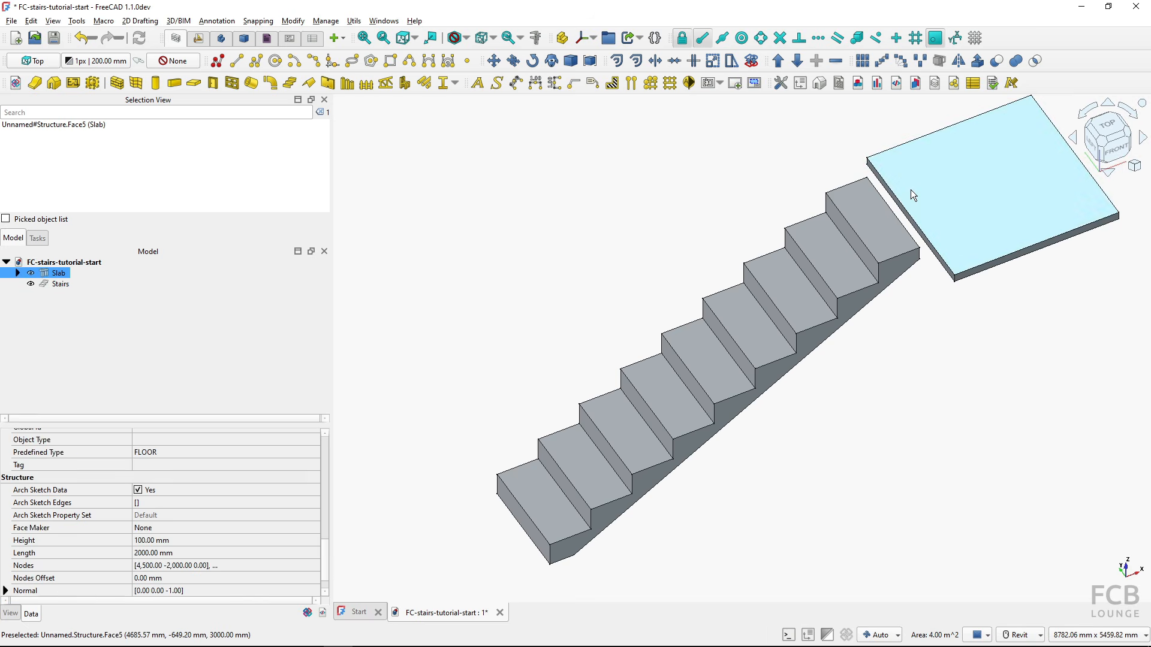
Compare the staircase's top tread with the slab level from an angled view and from the front
{"action": "left_click", "coordinate": [891, 348]}
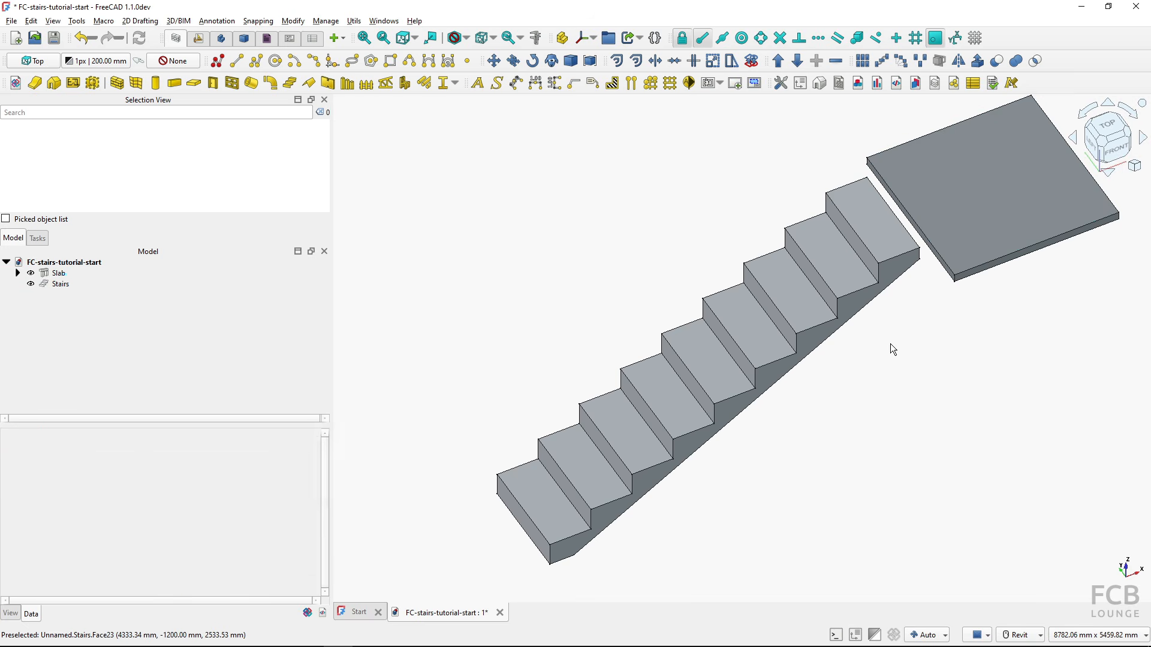
{"action": "middle_click_drag", "start_coordinate": [889, 344], "coordinate": [876, 269], "text": "shift"}
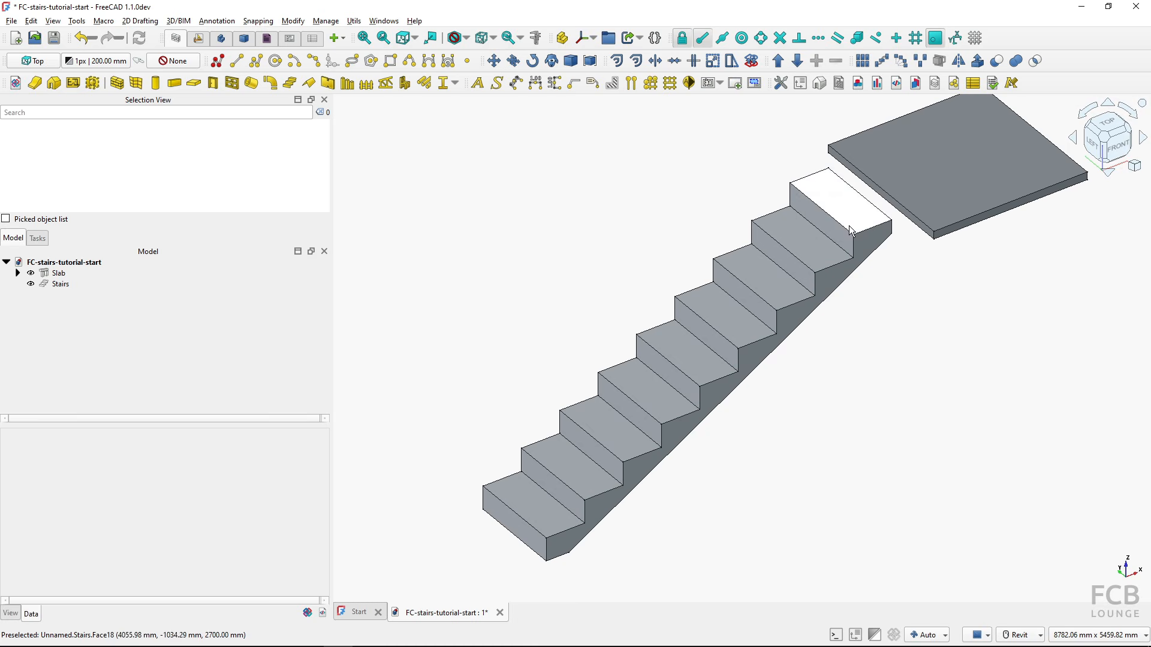
{"action": "left_click", "coordinate": [1118, 147]}
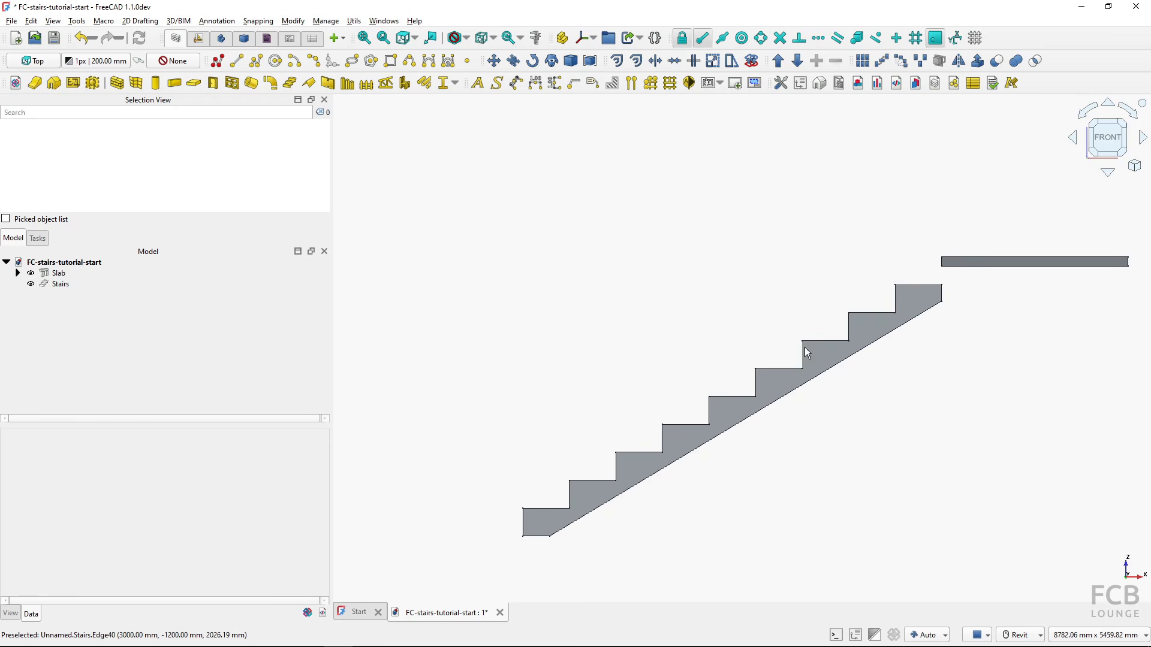
Review the staircase's riser and tread properties and enforce a riser height of 300 mm
{"action": "left_click", "coordinate": [59, 285]}
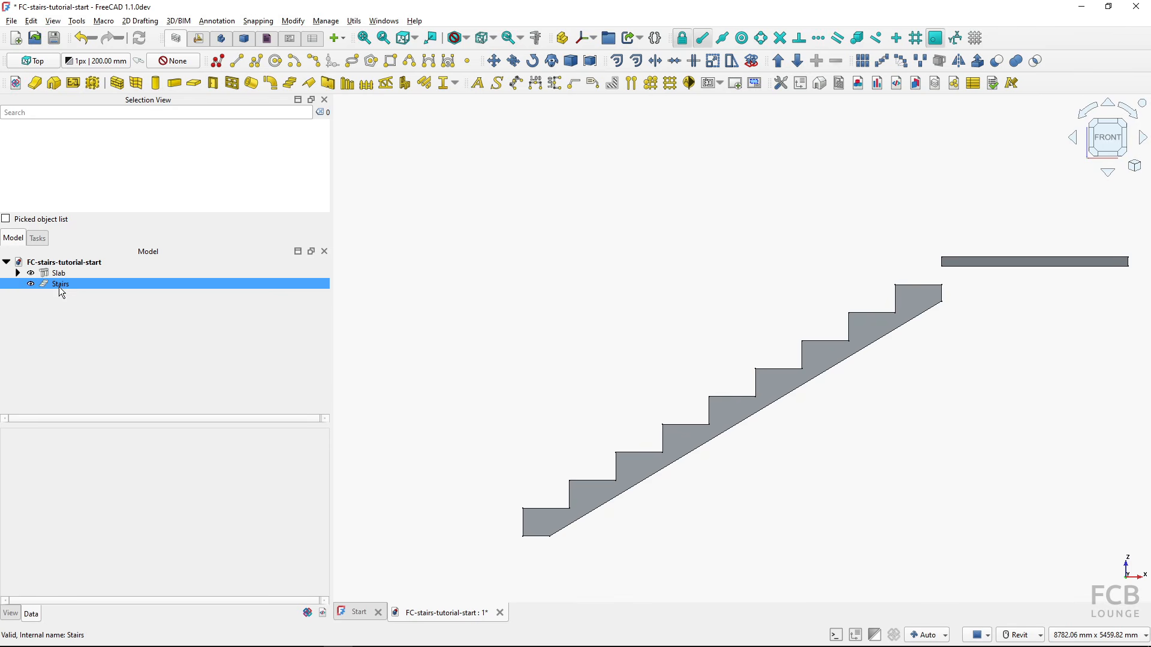
{"action": "left_click", "coordinate": [178, 528]}
{"action": "scroll", "coordinate": [178, 527], "scroll_direction": "down", "scroll_amount": 3}
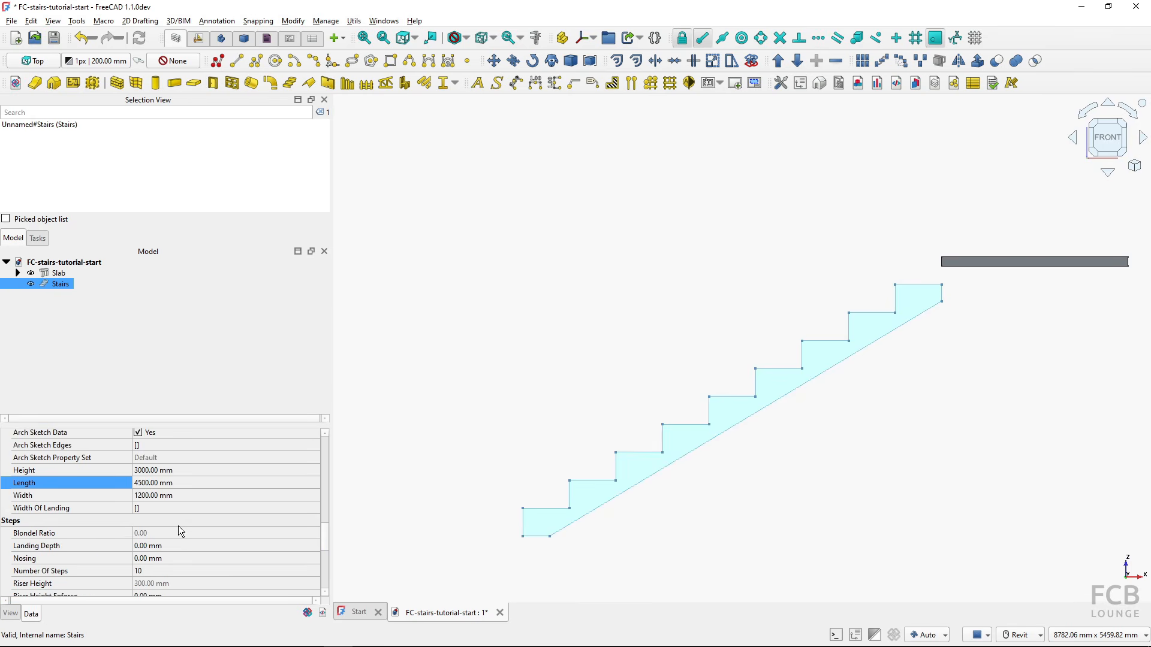
{"action": "left_click", "coordinate": [174, 550]}
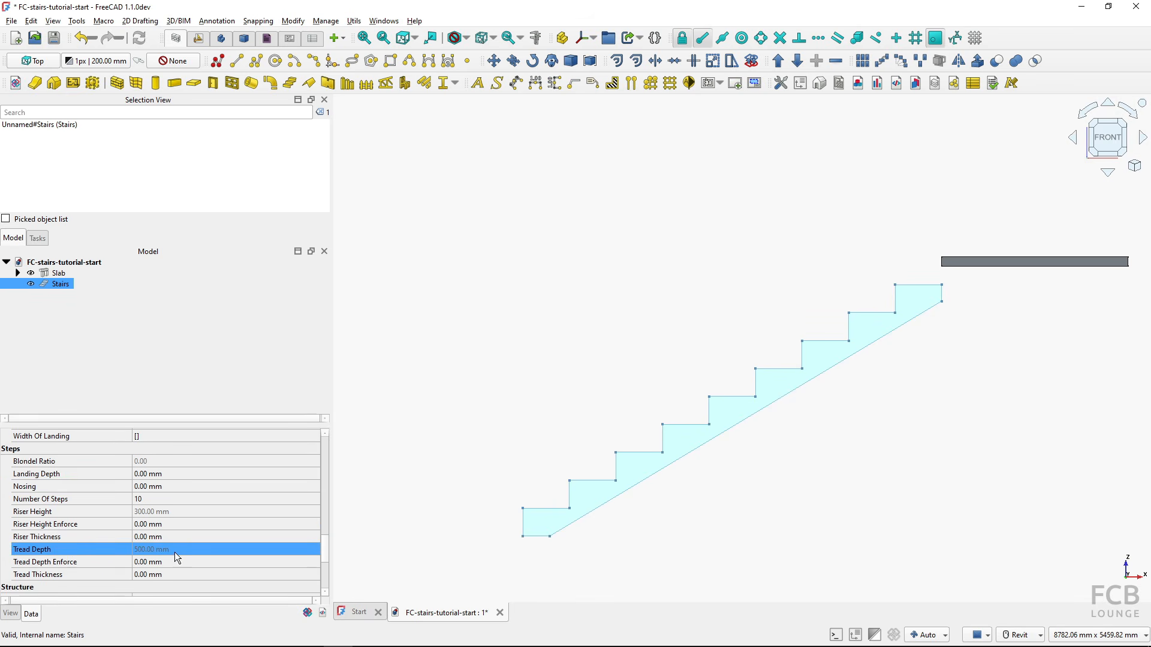
{"action": "left_click", "coordinate": [99, 535]}
{"action": "left_click", "coordinate": [80, 524]}
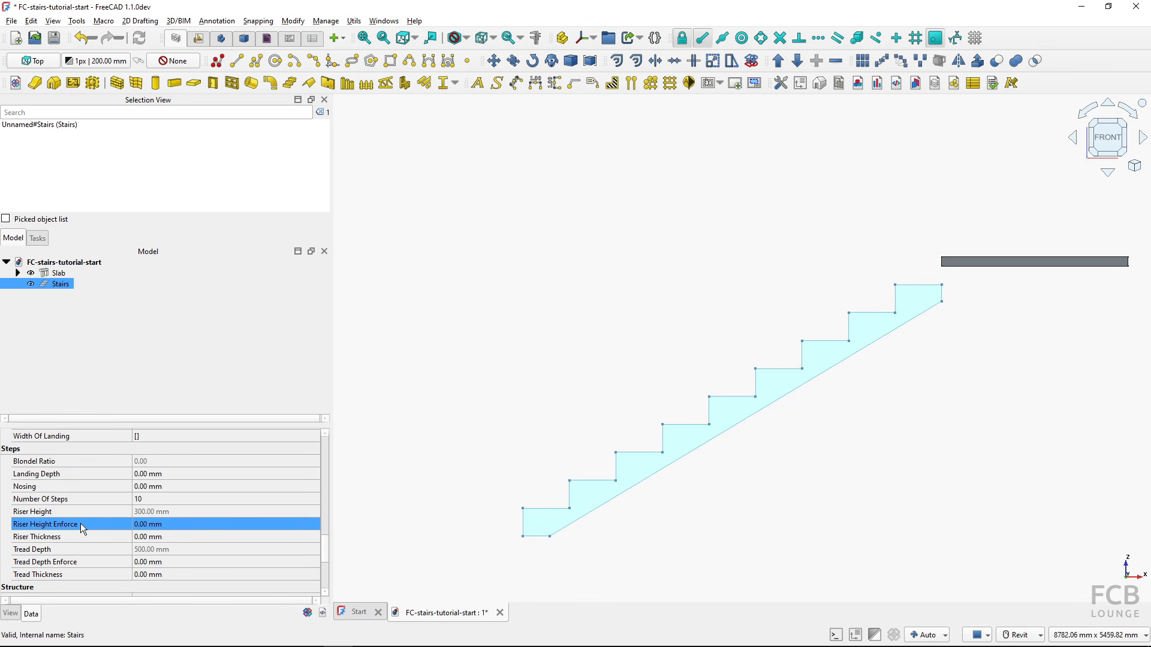
{"action": "left_click", "coordinate": [76, 513]}
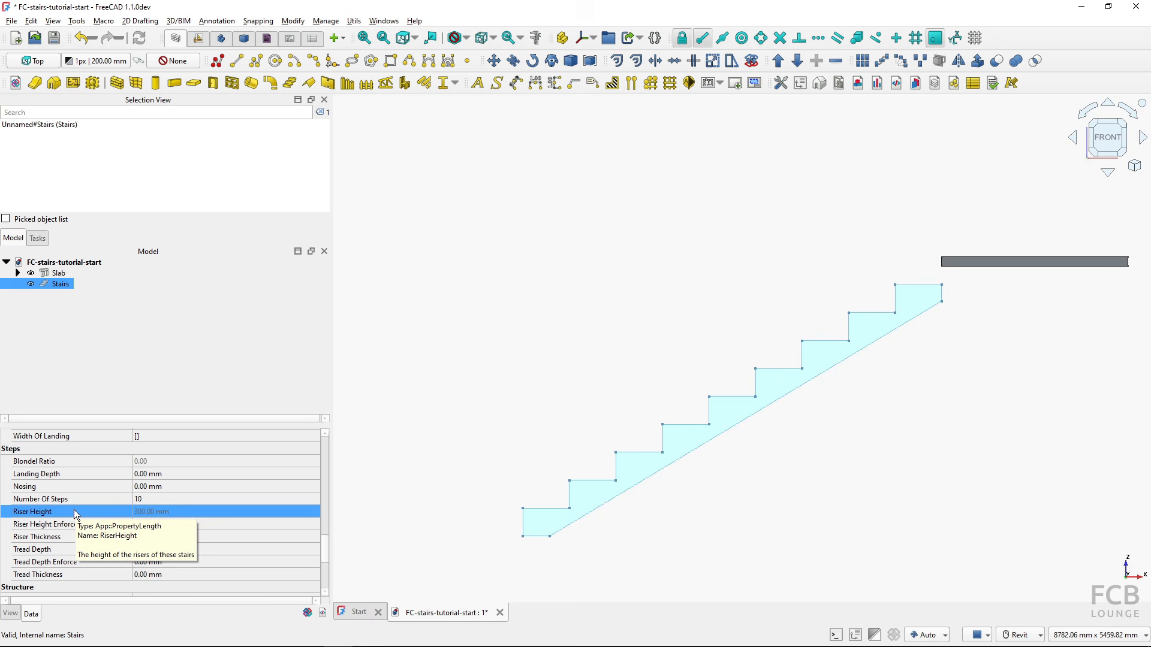
{"action": "left_click", "coordinate": [174, 525]}
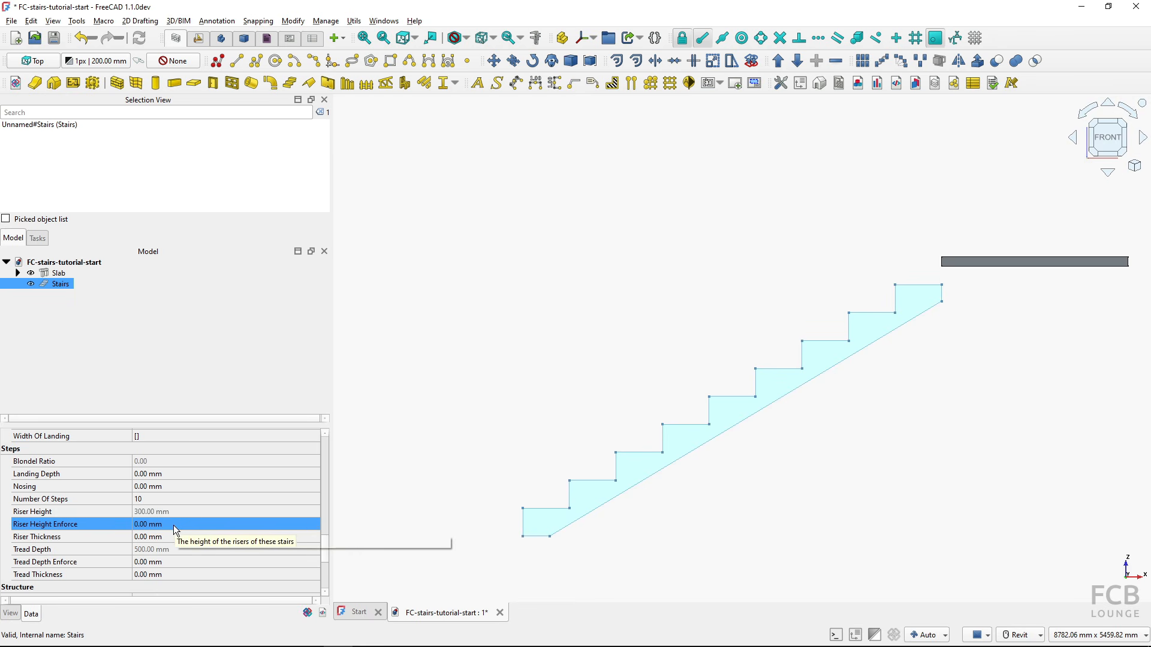
{"action": "key", "text": "Return"}
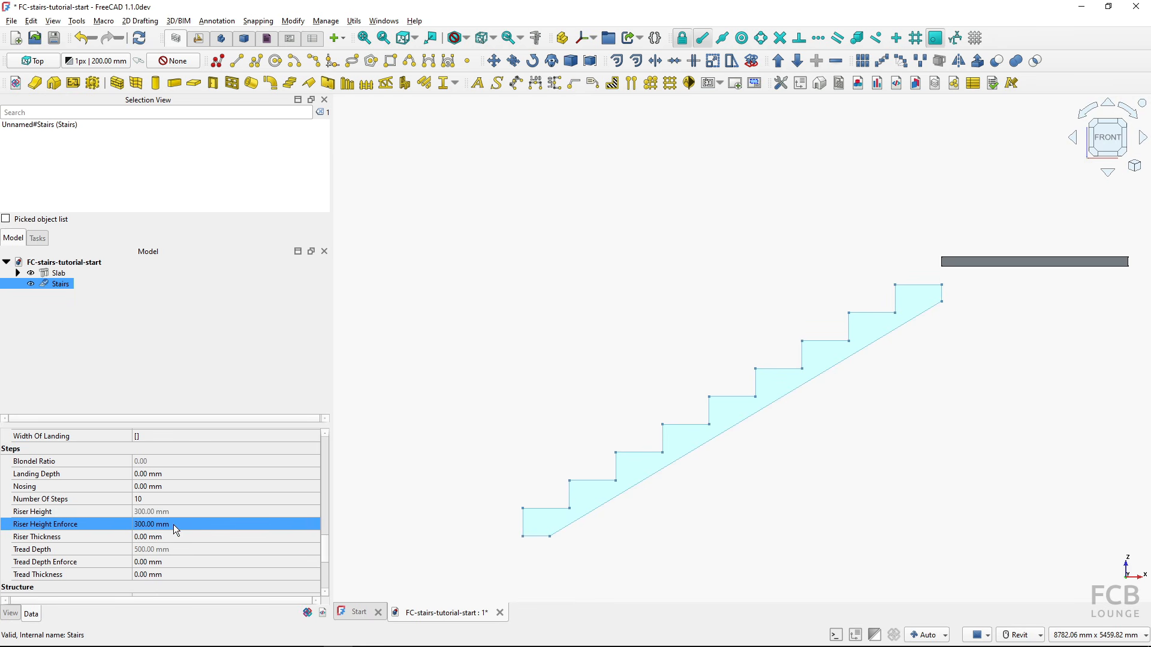
Try 11 steps for the staircase and check how its top tread meets the slab from the front and in 3D
{"action": "left_click", "coordinate": [164, 503]}
{"action": "type", "text": "11"}
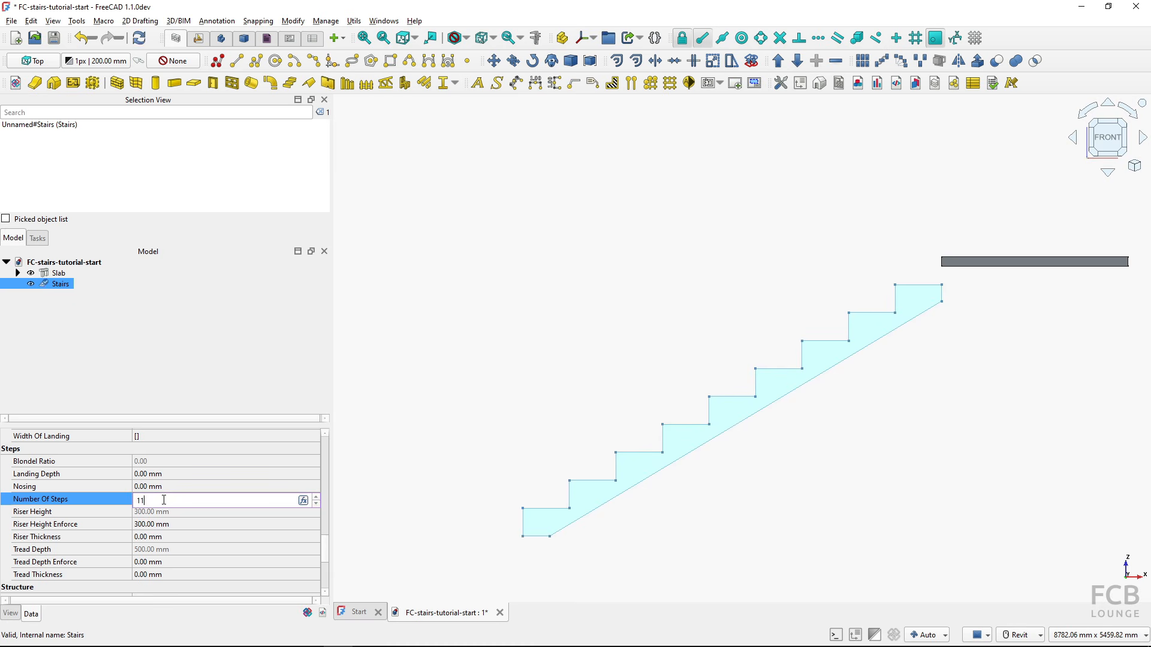
{"action": "key", "text": "Return"}
{"action": "left_click", "coordinate": [163, 499]}
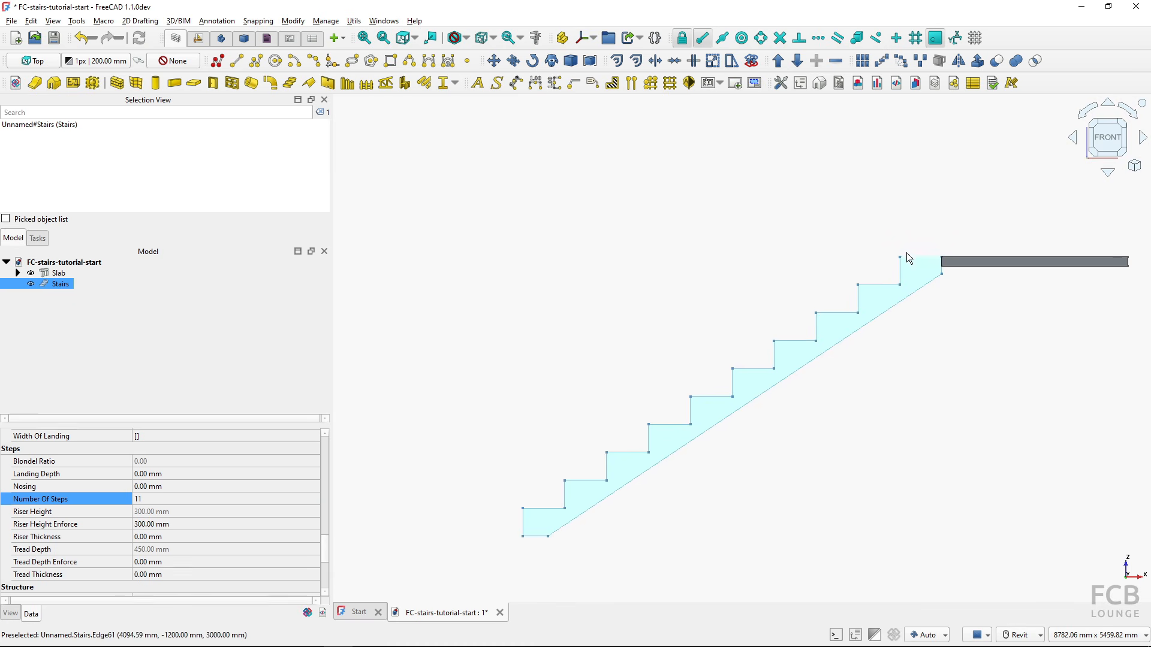
{"action": "left_click", "coordinate": [922, 301]}
{"action": "key", "text": "0"}
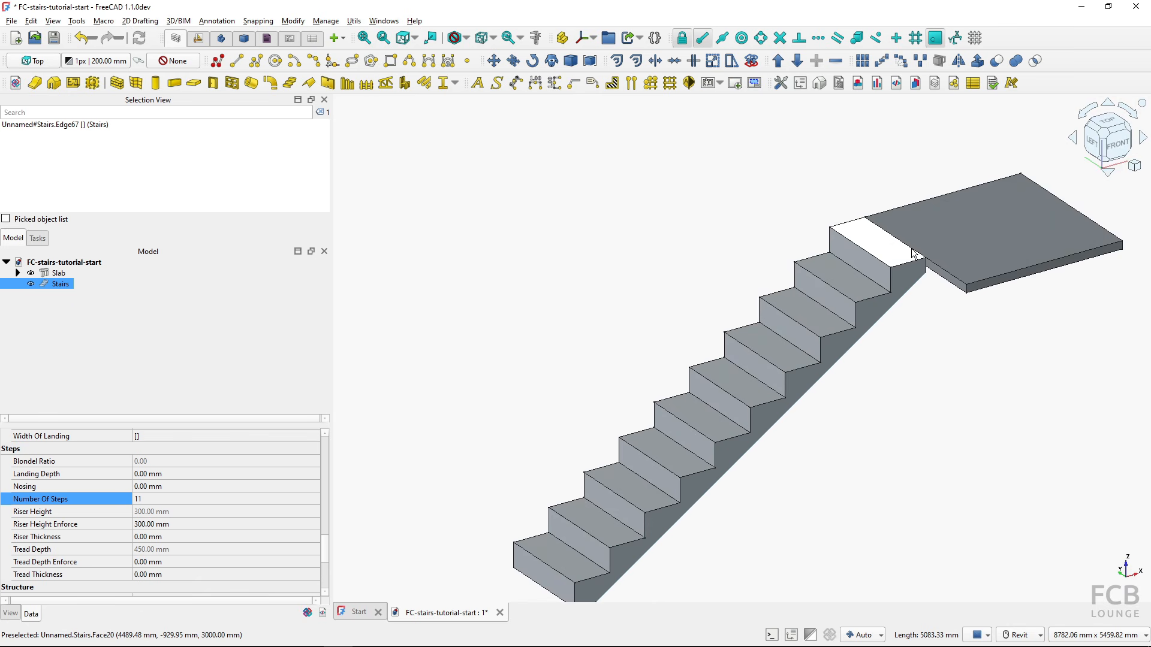
{"action": "middle_click_drag", "start_coordinate": [894, 418], "coordinate": [883, 370]}
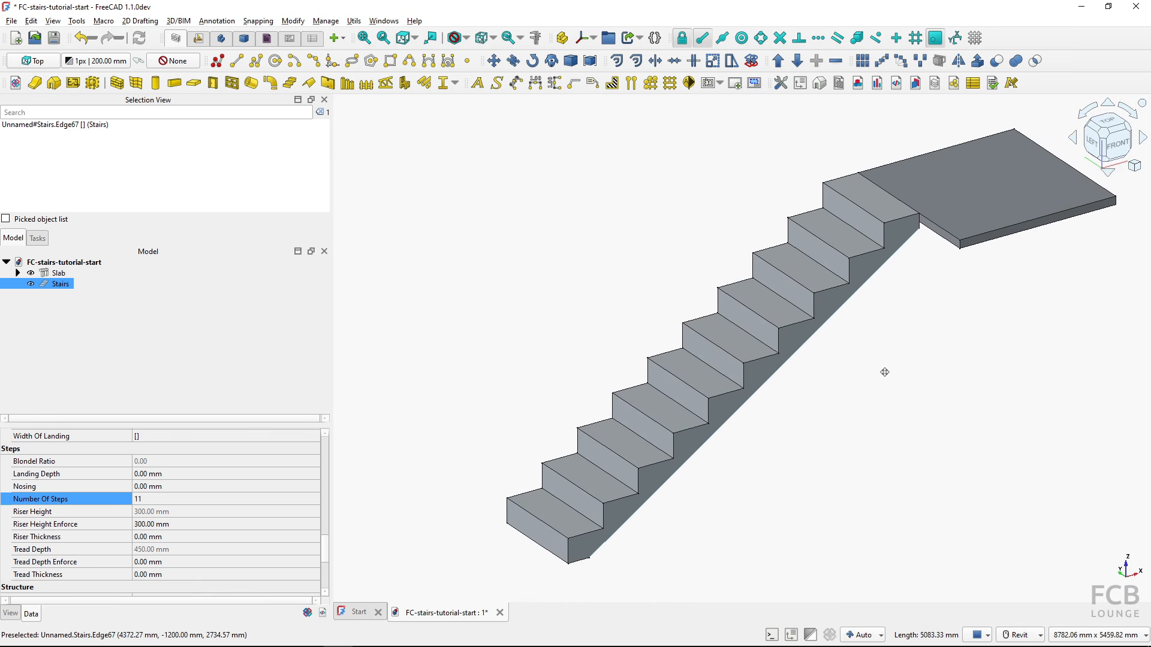
Reset the staircase's enforced riser height to 0 mm
{"action": "left_click", "coordinate": [150, 500]}
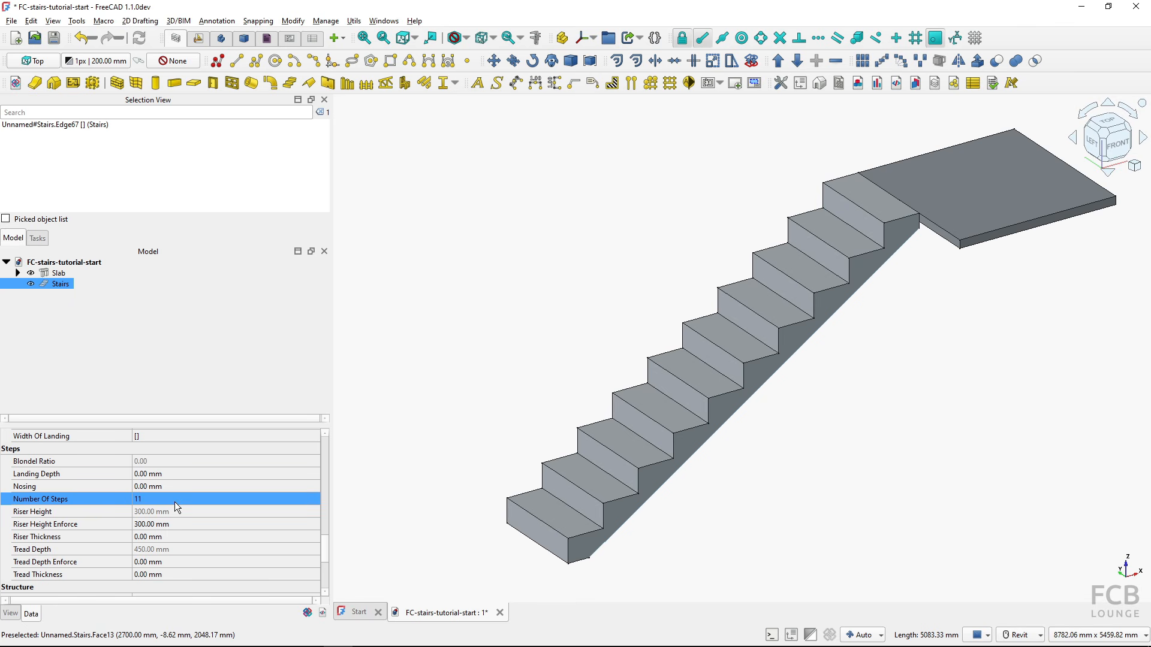
{"action": "left_click", "coordinate": [175, 527]}
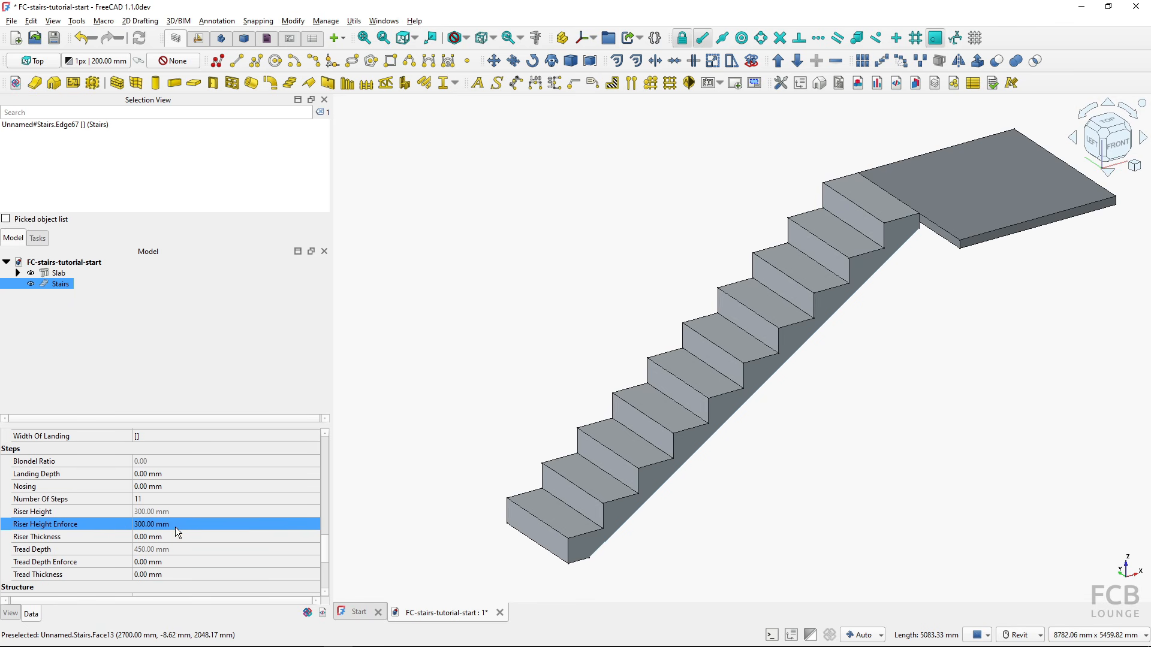
{"action": "type", "text": "0"}
{"action": "key", "text": "Return"}
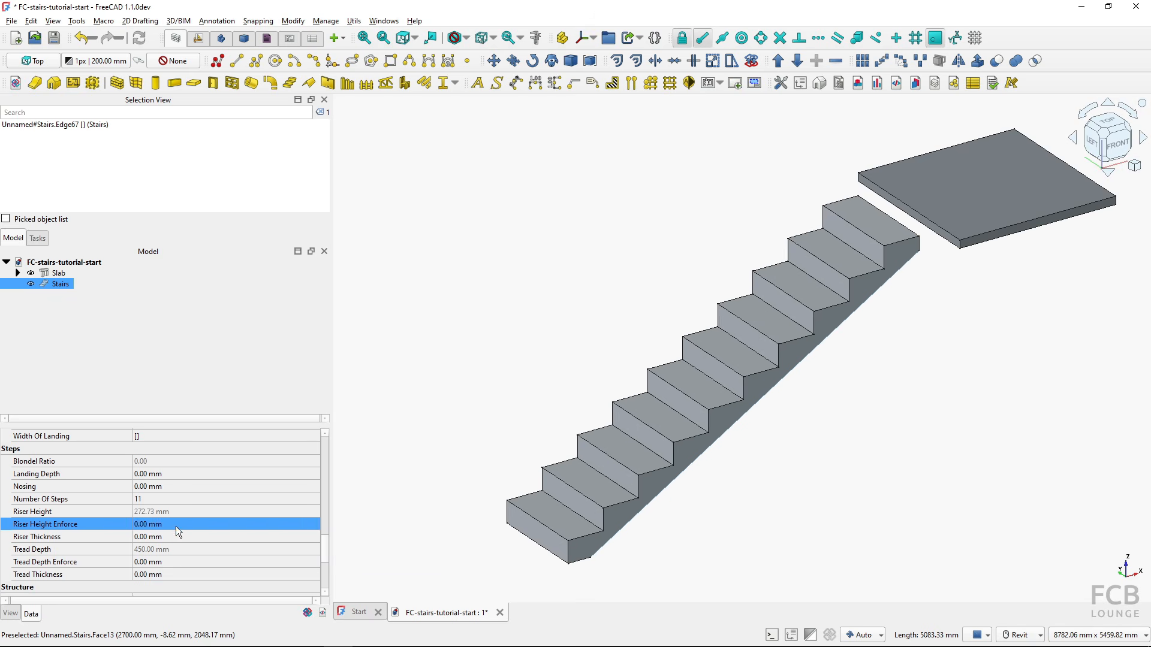
{"action": "left_click", "coordinate": [839, 429]}
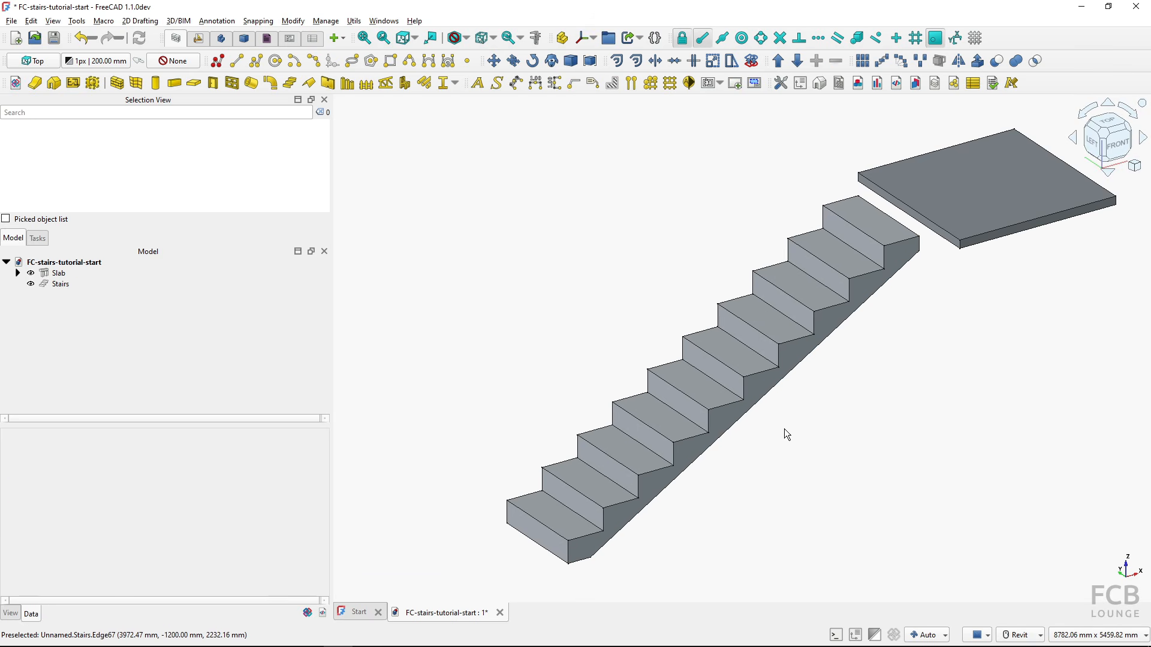
Set the staircase's number of steps to 15 and inspect its upper end beside the slab from the front
{"action": "left_click", "coordinate": [68, 286]}
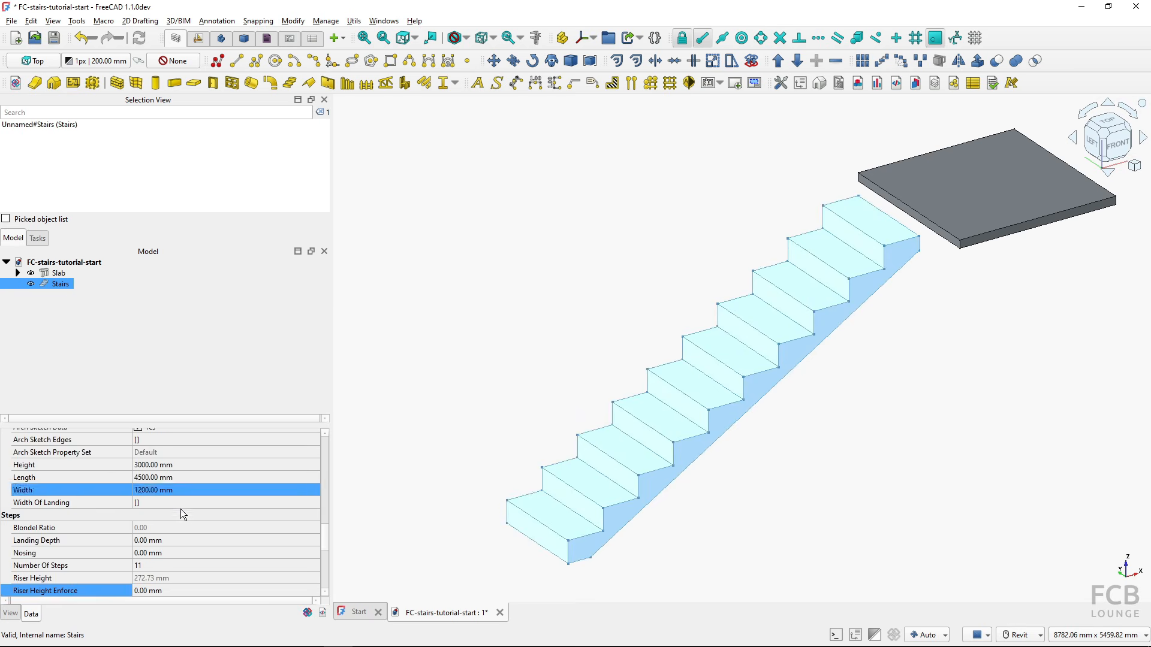
{"action": "scroll", "coordinate": [177, 527], "scroll_direction": "down", "scroll_amount": 3}
{"action": "left_click", "coordinate": [163, 529]}
{"action": "type", "text": "15"}
{"action": "key", "text": "Return"}
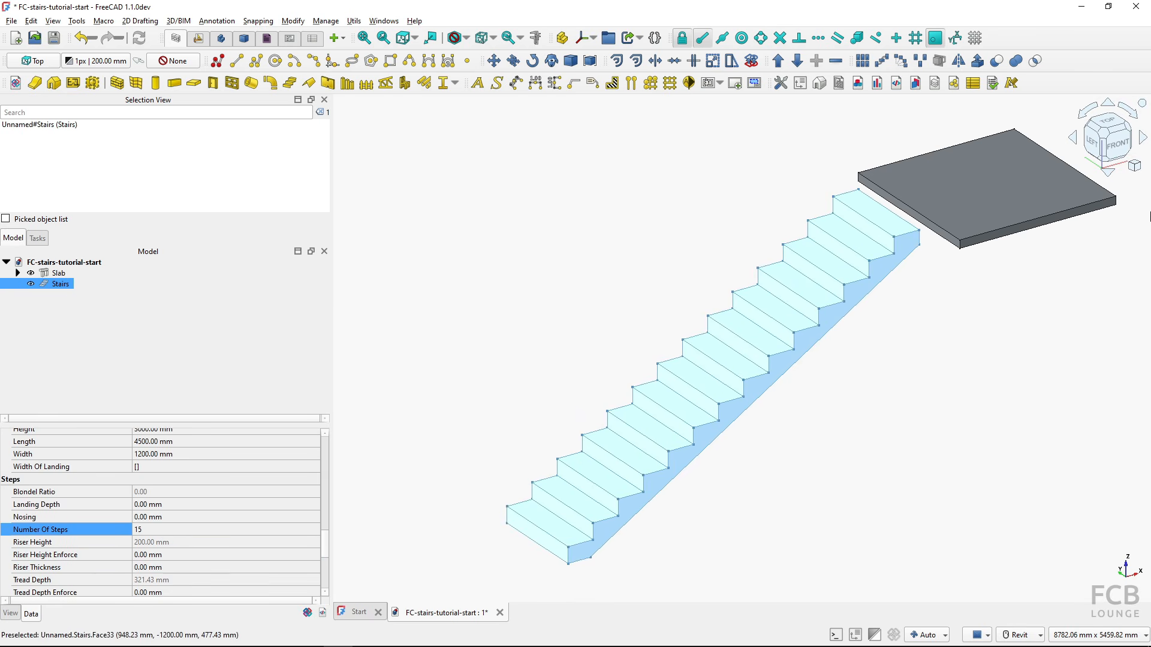
{"action": "left_click", "coordinate": [1117, 144]}
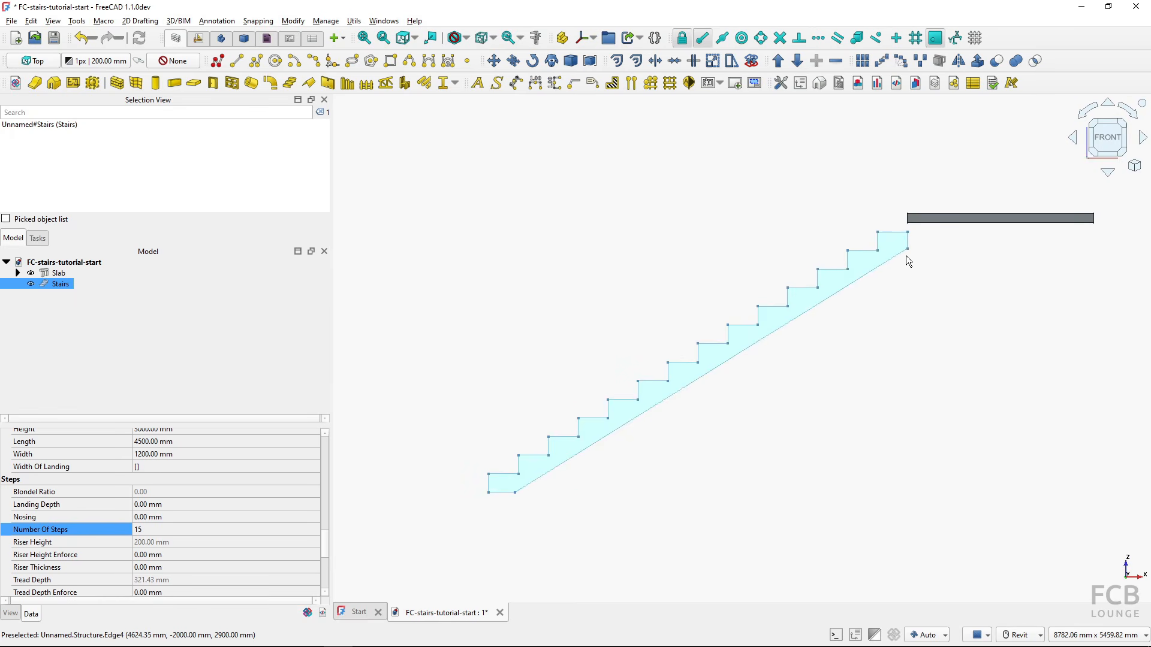
{"action": "middle_click_drag", "start_coordinate": [906, 258], "coordinate": [854, 327]}
{"action": "scroll", "coordinate": [853, 329], "scroll_direction": "up", "scroll_amount": 1}
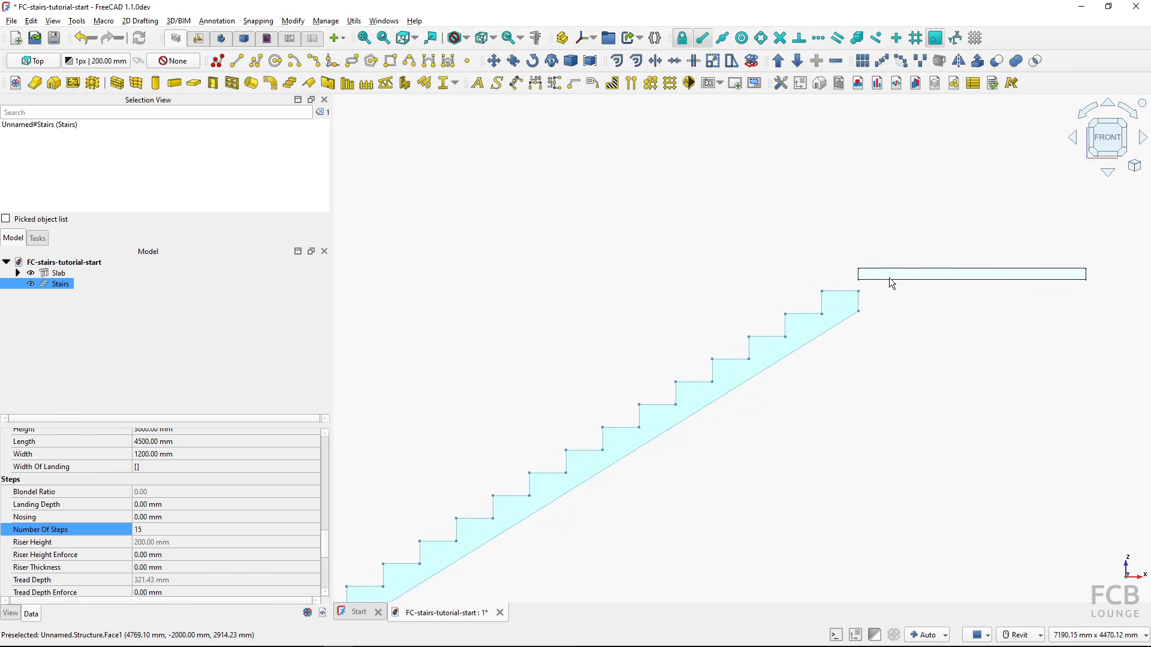
Try a structure thickness of 300 mm for the staircase
{"action": "left_click_drag", "start_coordinate": [325, 539], "coordinate": [325, 570]}
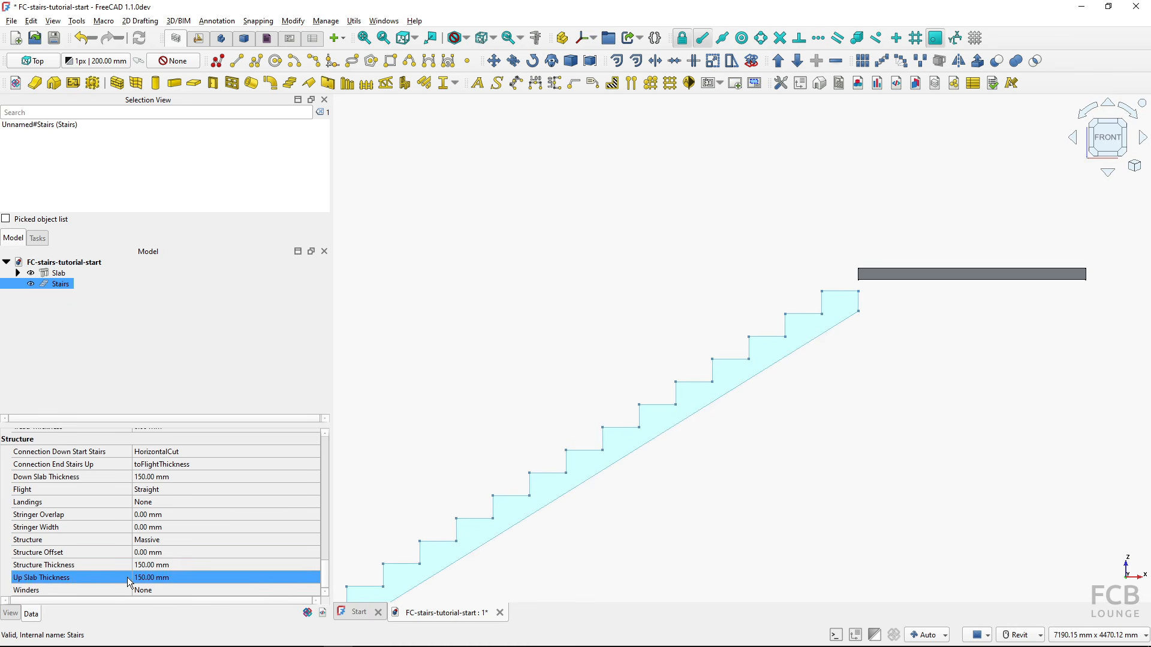
{"action": "left_click", "coordinate": [77, 567]}
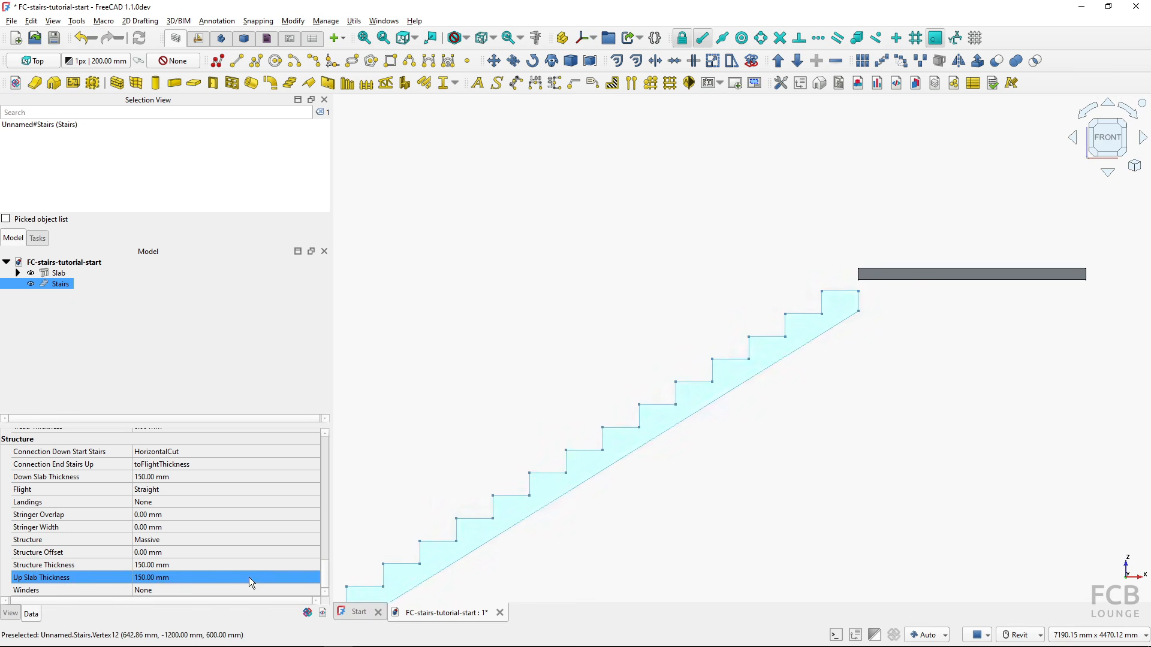
{"action": "left_click", "coordinate": [198, 566]}
{"action": "type", "text": "30"}
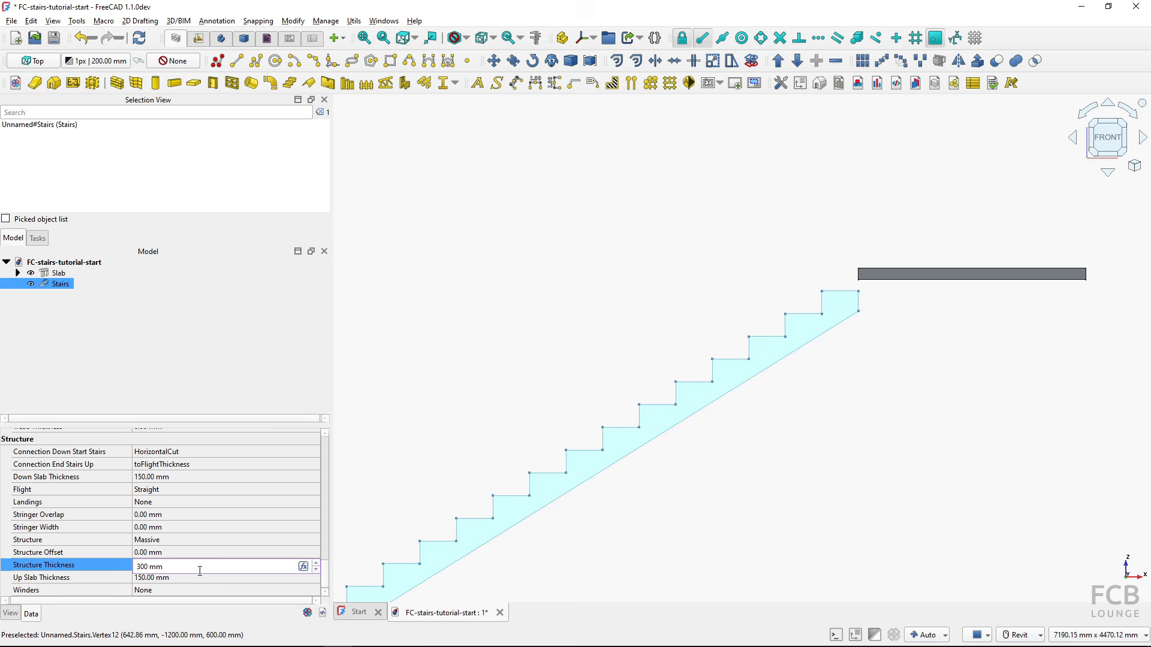
{"action": "key", "text": "Return"}
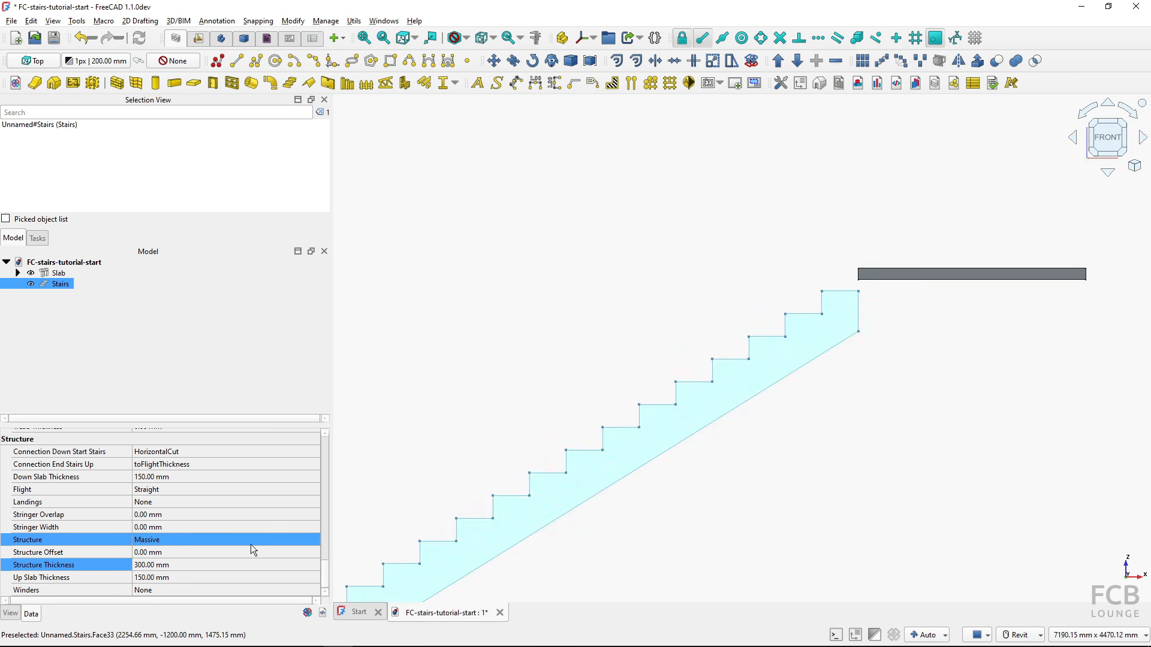
Set the staircase's structure thickness to 200 mm
{"action": "left_click", "coordinate": [203, 565]}
{"action": "key", "text": "Return"}
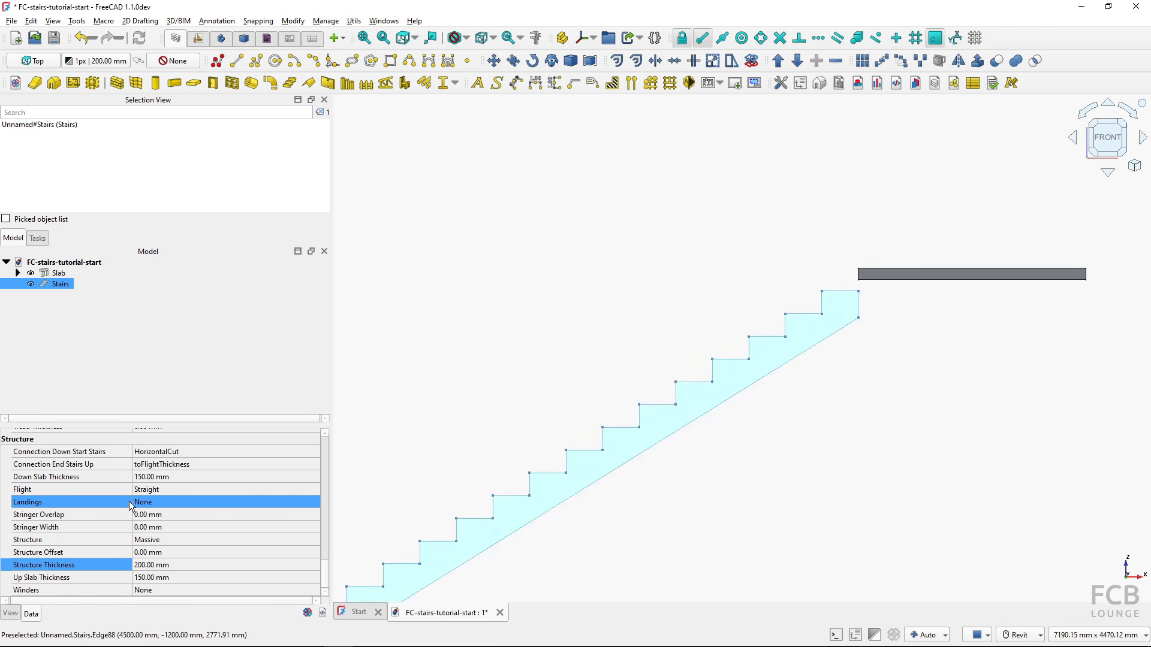
Set the connection at the staircase's upper end to toSlabThickness
{"action": "left_click", "coordinate": [40, 466]}
{"action": "key", "text": "ctrl"}
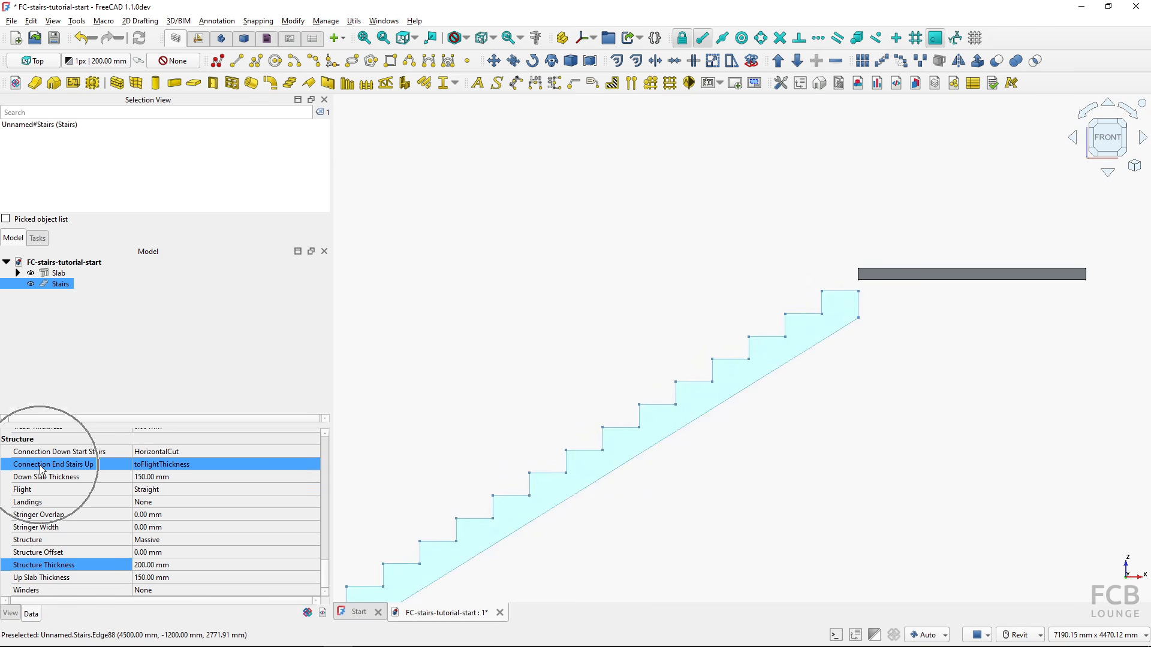
{"action": "left_click", "coordinate": [168, 465]}
{"action": "left_click", "coordinate": [178, 464]}
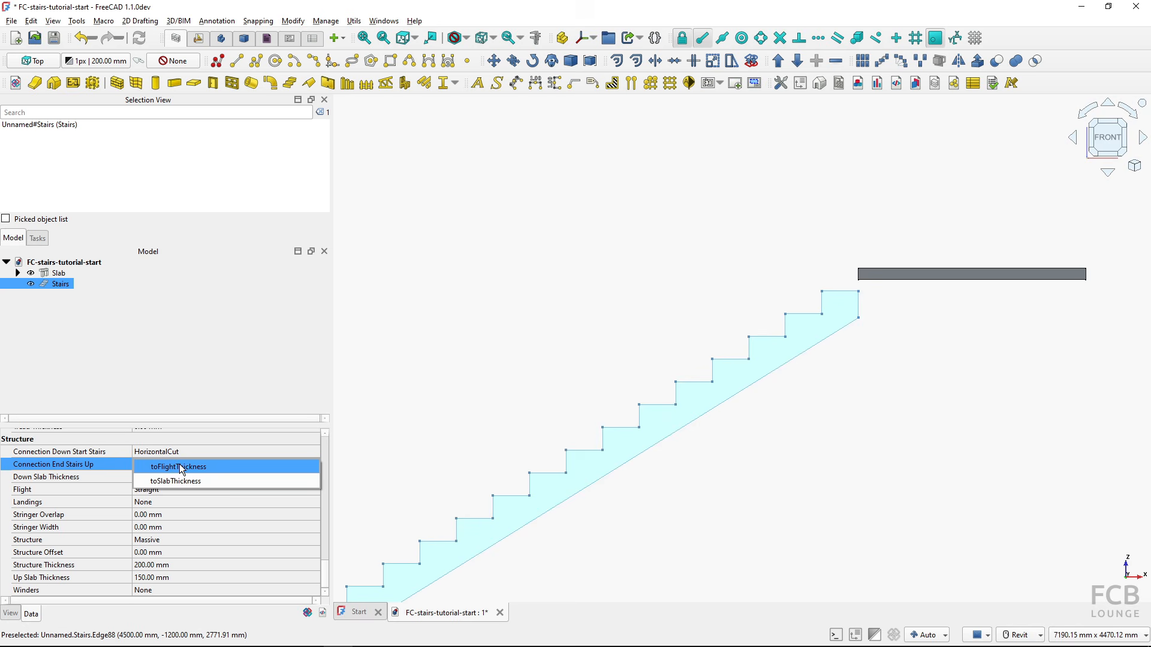
{"action": "left_click", "coordinate": [181, 483]}
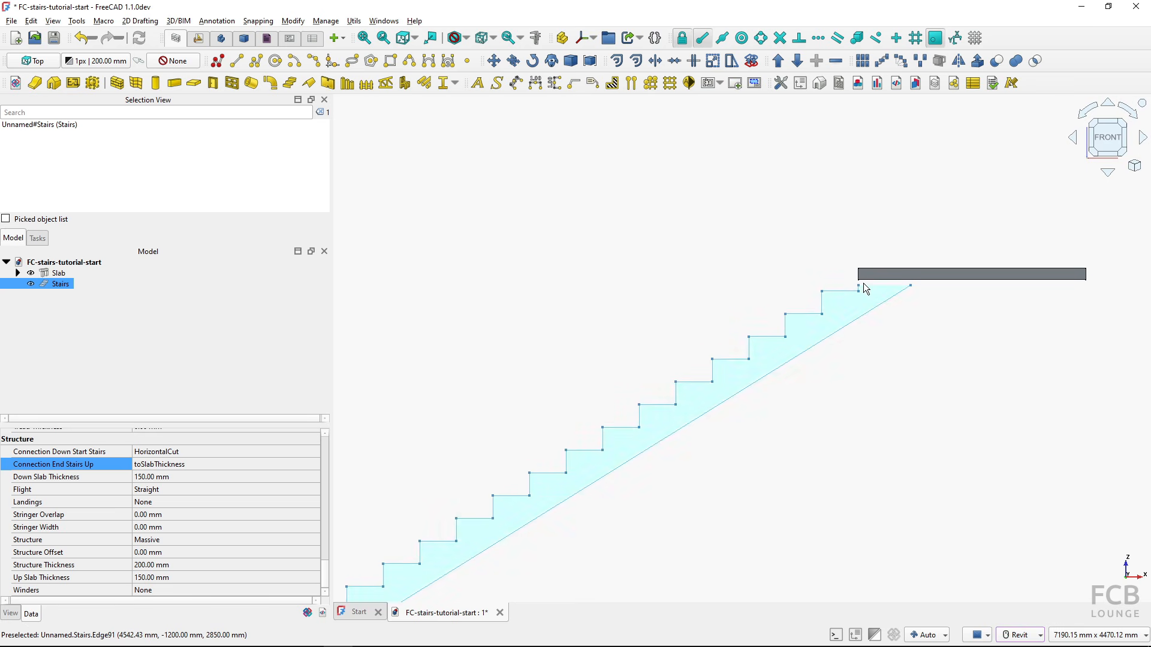
{"action": "scroll", "coordinate": [863, 283], "scroll_direction": "up", "scroll_amount": 4}
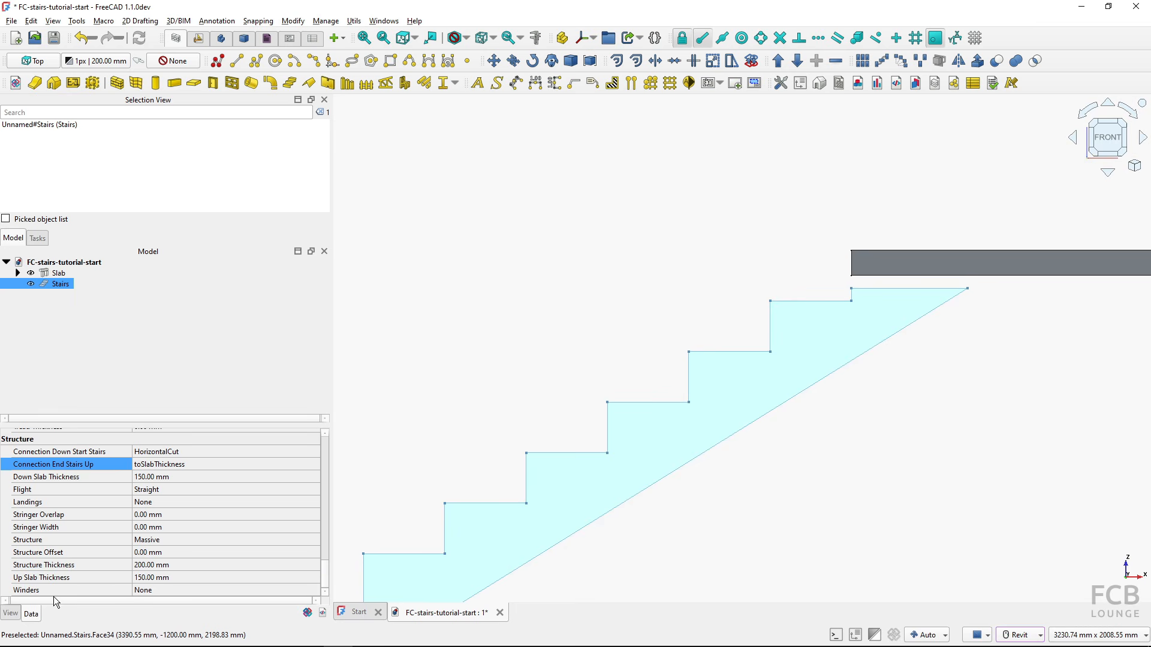
Check the slab's height and set the staircase's upper slab thickness to 100 mm
{"action": "left_click", "coordinate": [26, 580]}
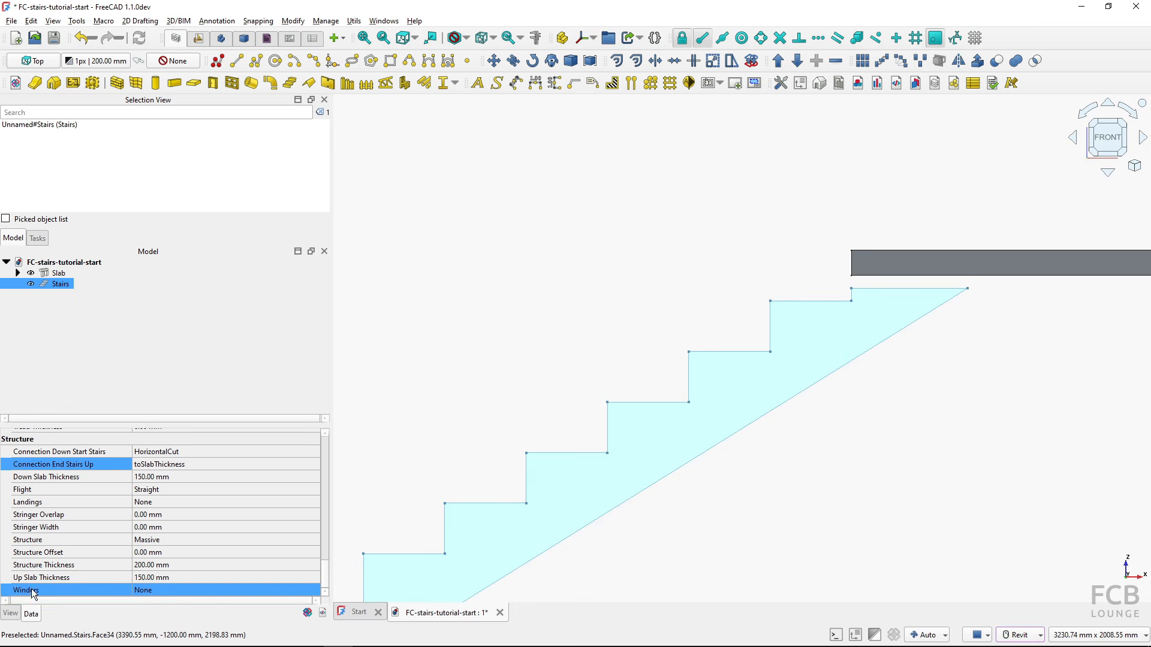
{"action": "left_click", "coordinate": [68, 277]}
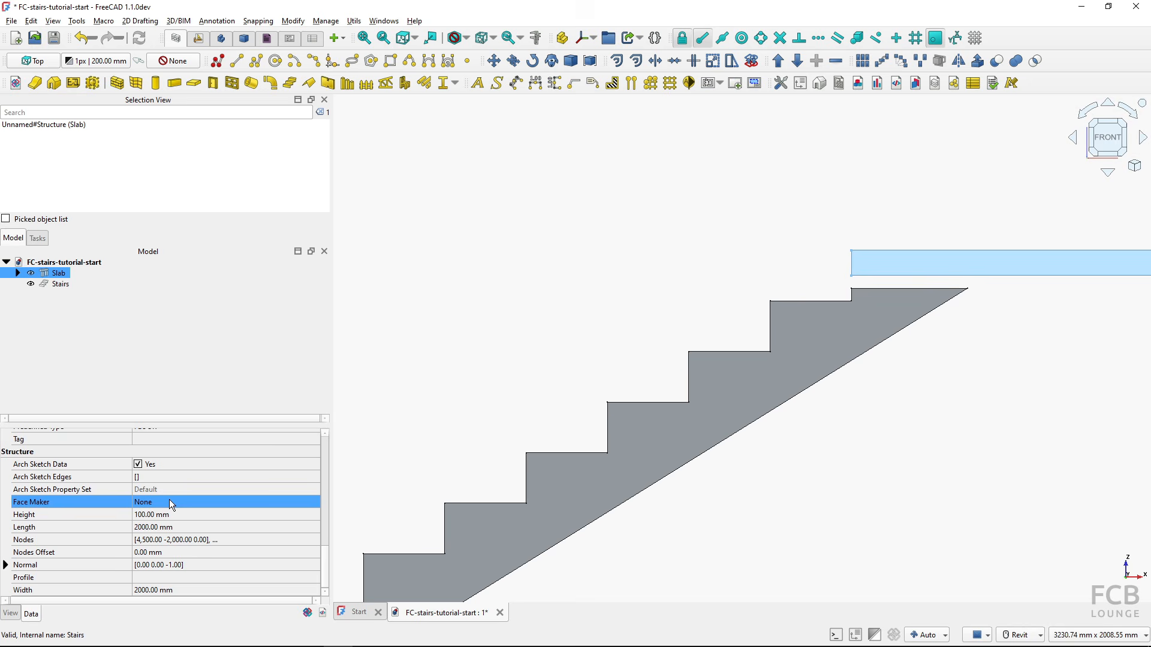
{"action": "left_click", "coordinate": [90, 516]}
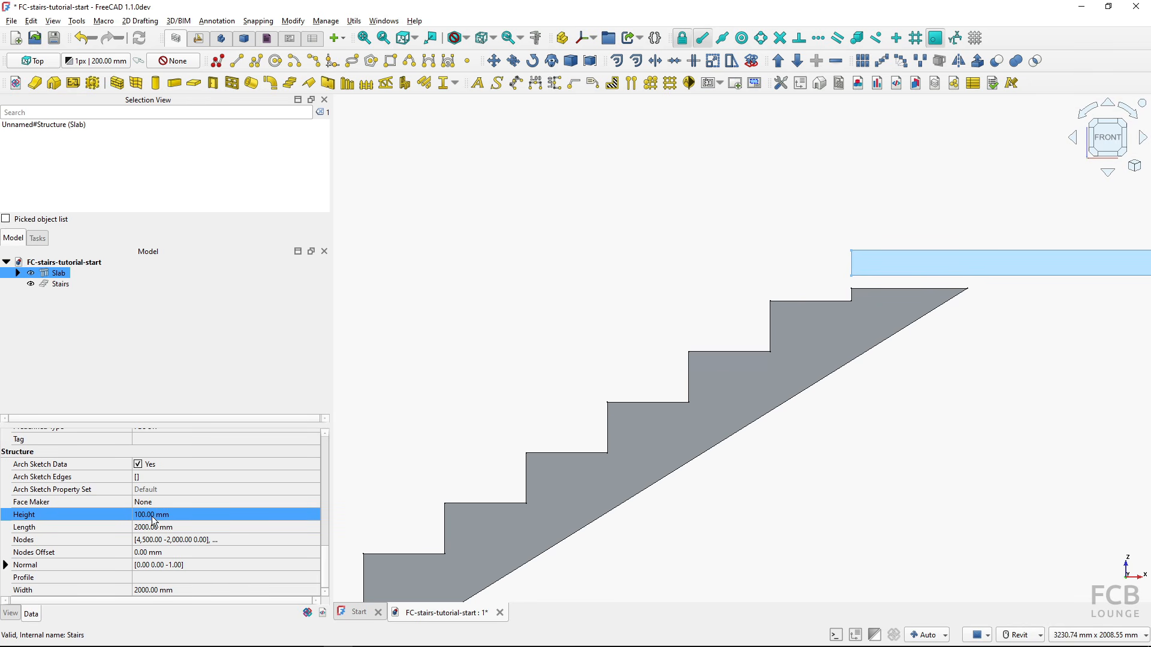
{"action": "left_click", "coordinate": [69, 285]}
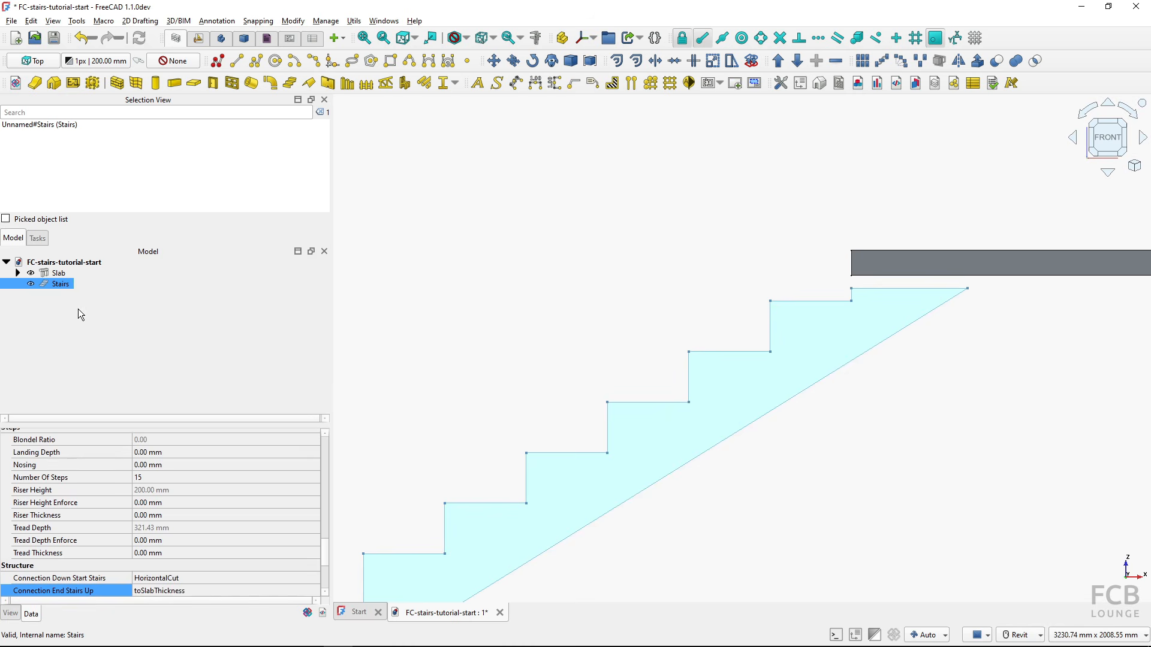
{"action": "scroll", "coordinate": [189, 475], "scroll_direction": "down", "scroll_amount": 3}
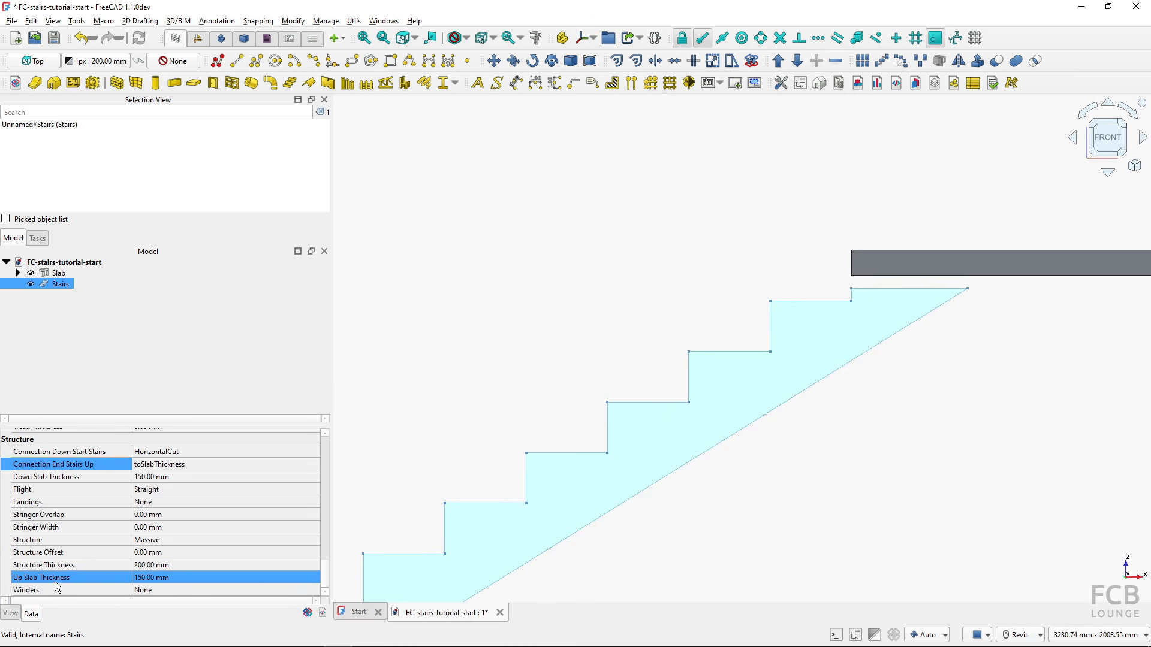
{"action": "left_click", "coordinate": [186, 578]}
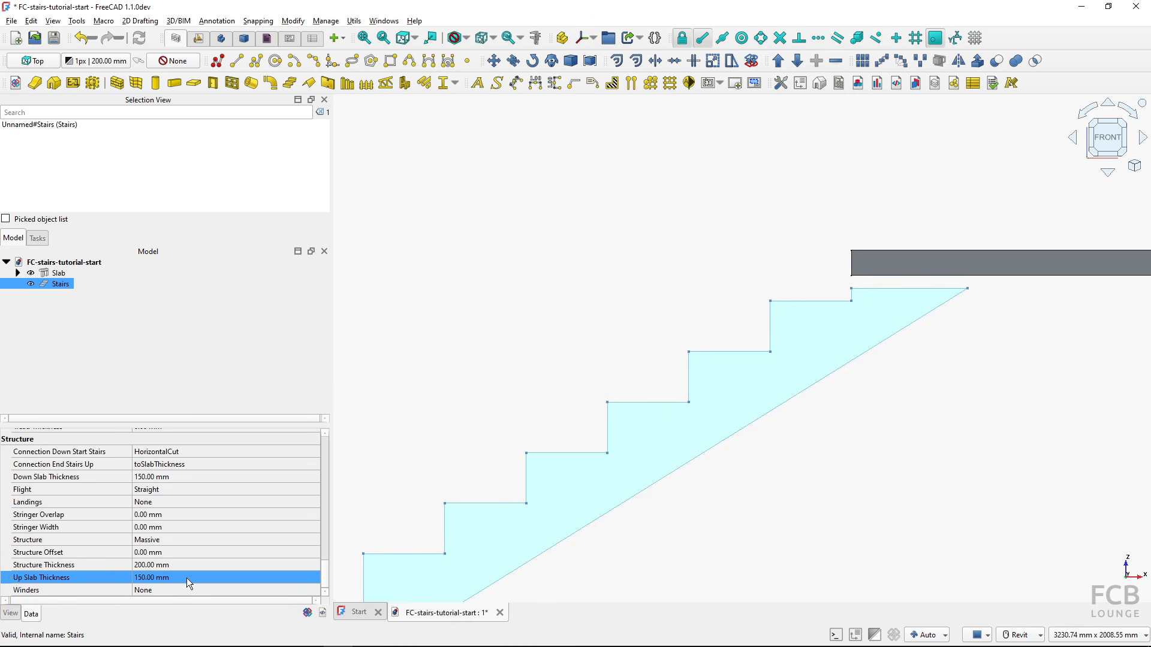
{"action": "type", "text": "10"}
{"action": "key", "text": "Return"}
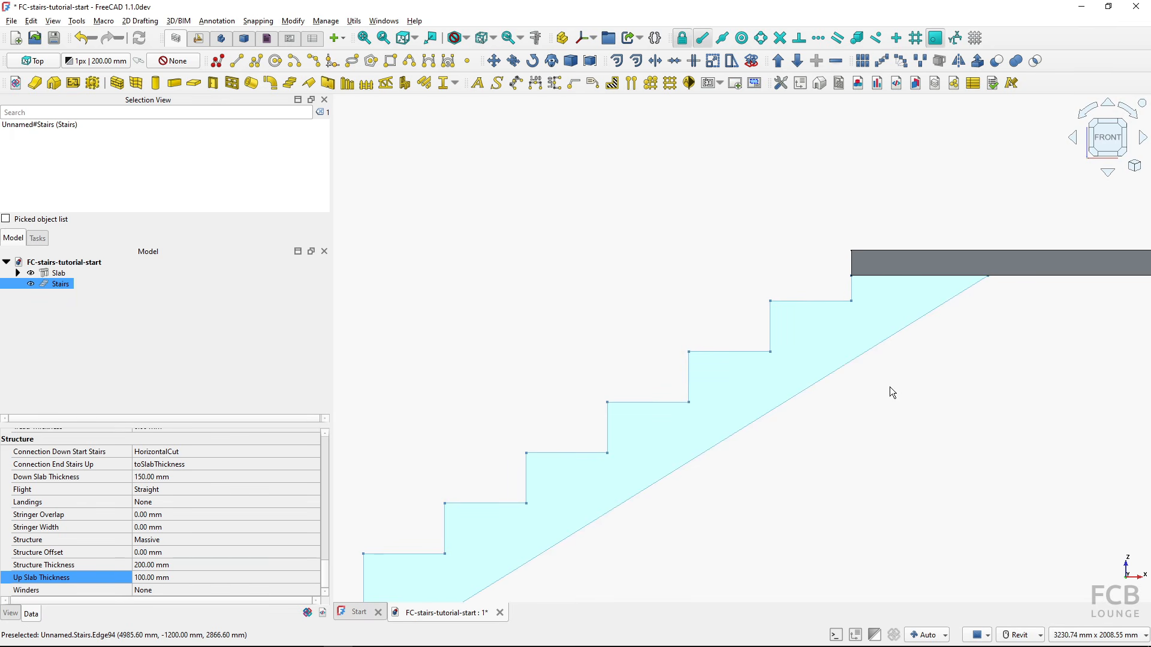
Show the Draft grid and view the staircase's lower end from the front
{"action": "scroll", "coordinate": [889, 388], "scroll_direction": "down", "scroll_amount": 5}
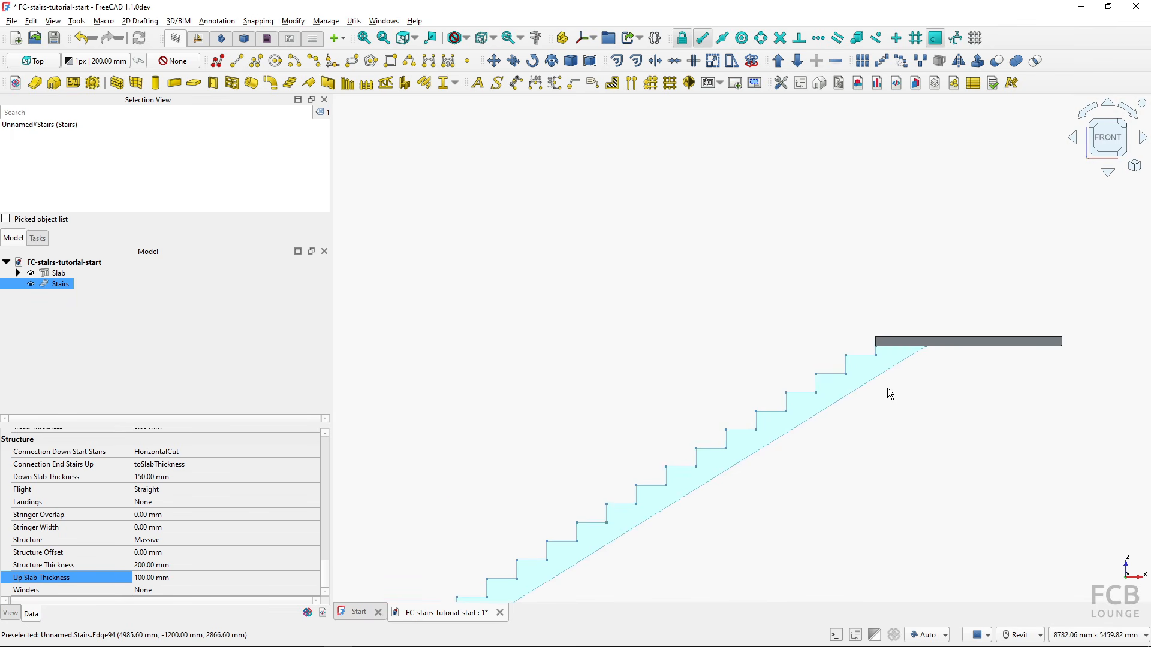
{"action": "middle_click_drag", "start_coordinate": [887, 387], "coordinate": [928, 408], "text": "shift"}
{"action": "left_click", "coordinate": [908, 459]}
{"action": "middle_click_drag", "start_coordinate": [901, 455], "coordinate": [966, 378]}
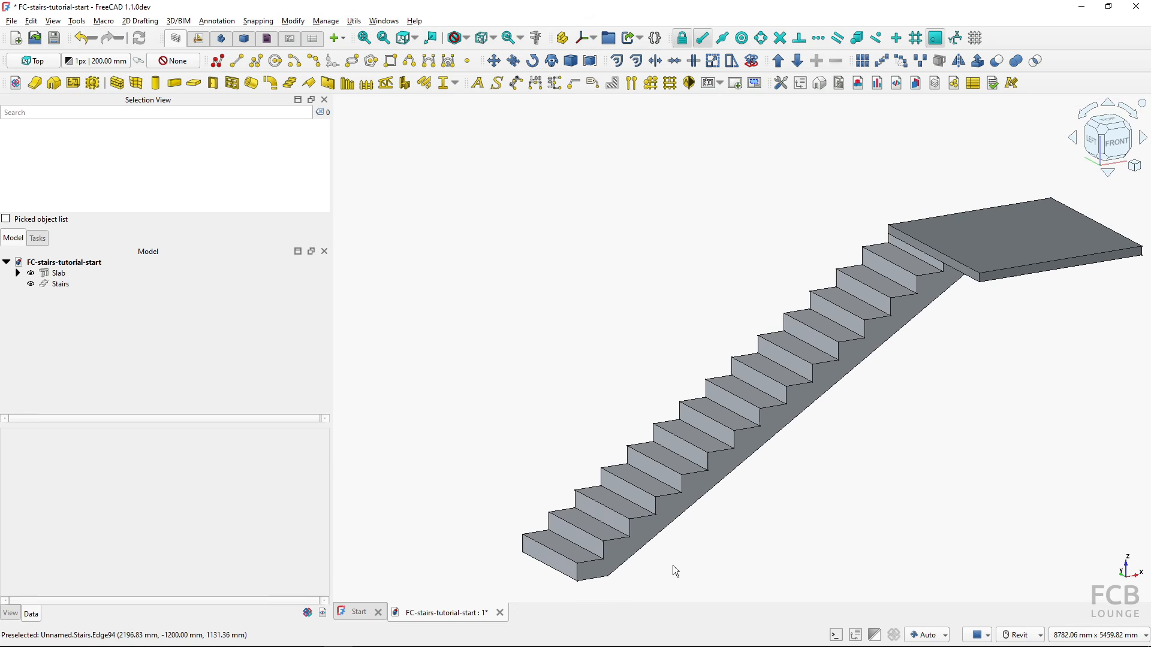
{"action": "scroll", "coordinate": [672, 566], "scroll_direction": "up", "scroll_amount": 4}
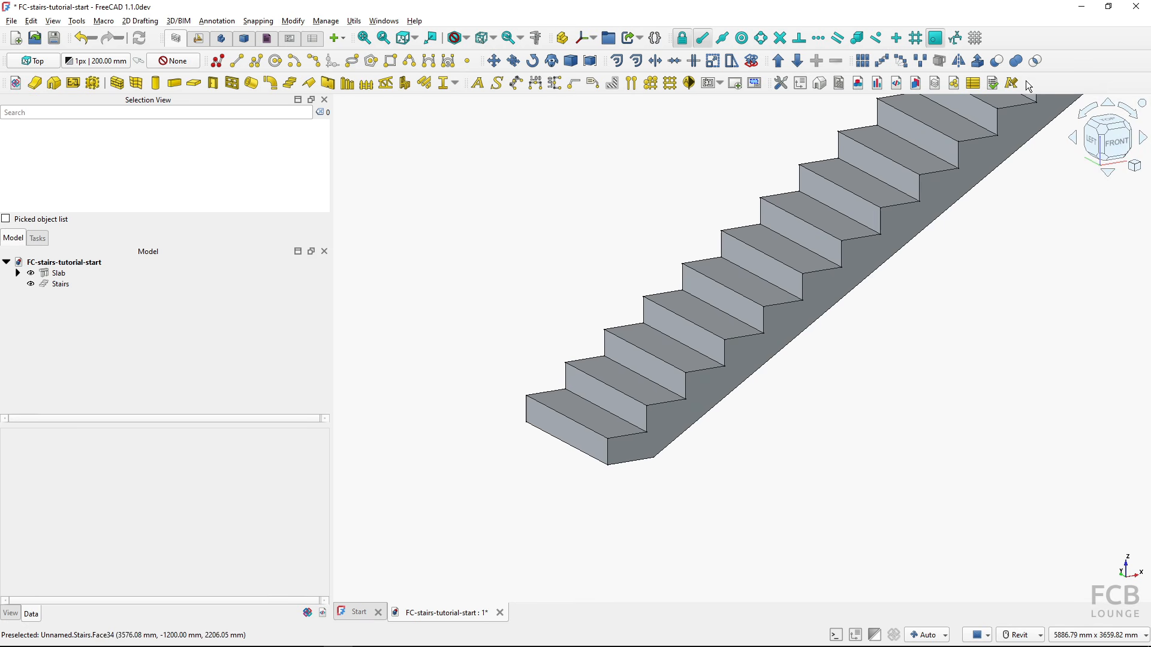
{"action": "left_click", "coordinate": [977, 39]}
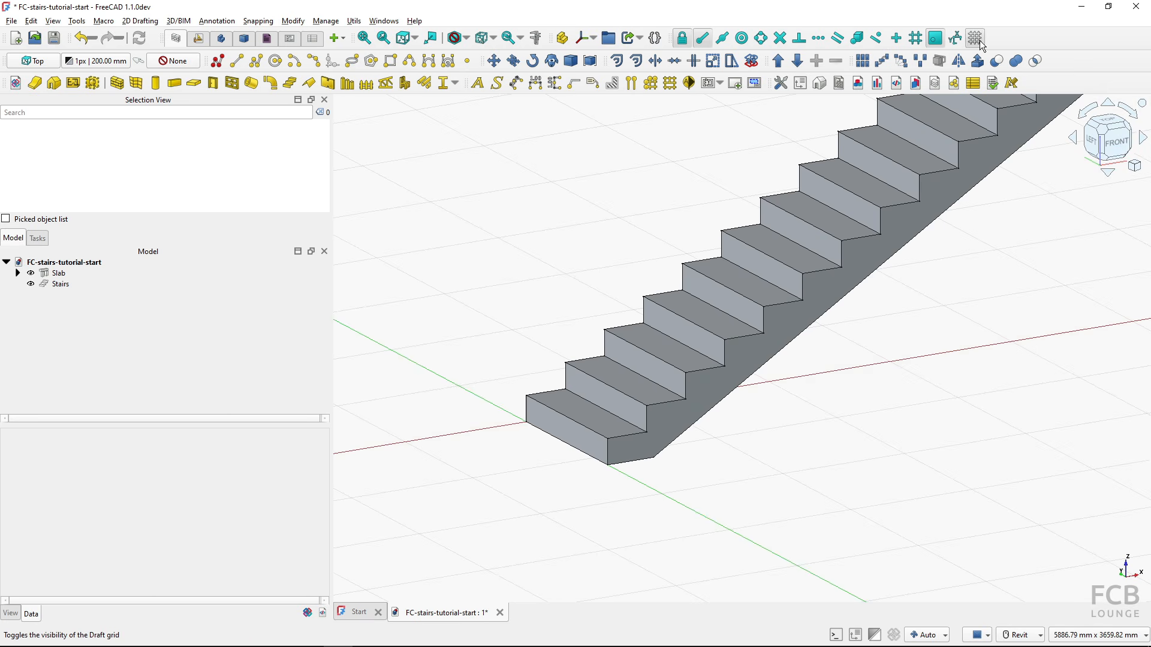
{"action": "left_click", "coordinate": [1115, 142]}
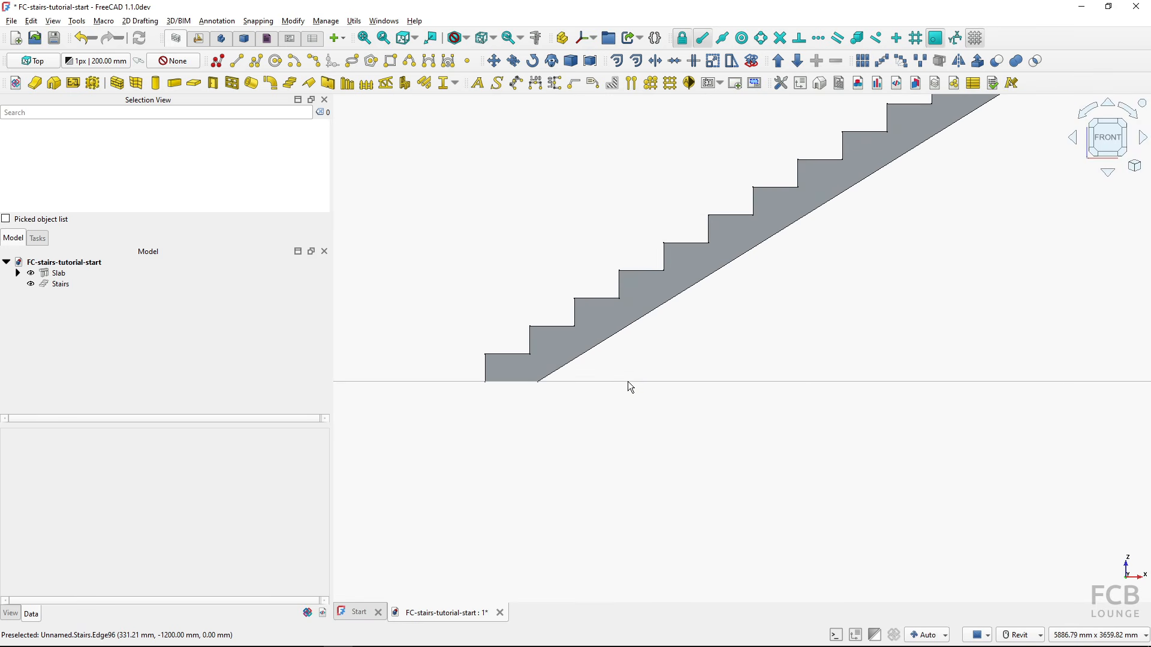
Try the VerticalCut and HorizontalVerticalCut connection types at the start of the staircase
{"action": "left_click", "coordinate": [57, 283]}
{"action": "left_click", "coordinate": [237, 505]}
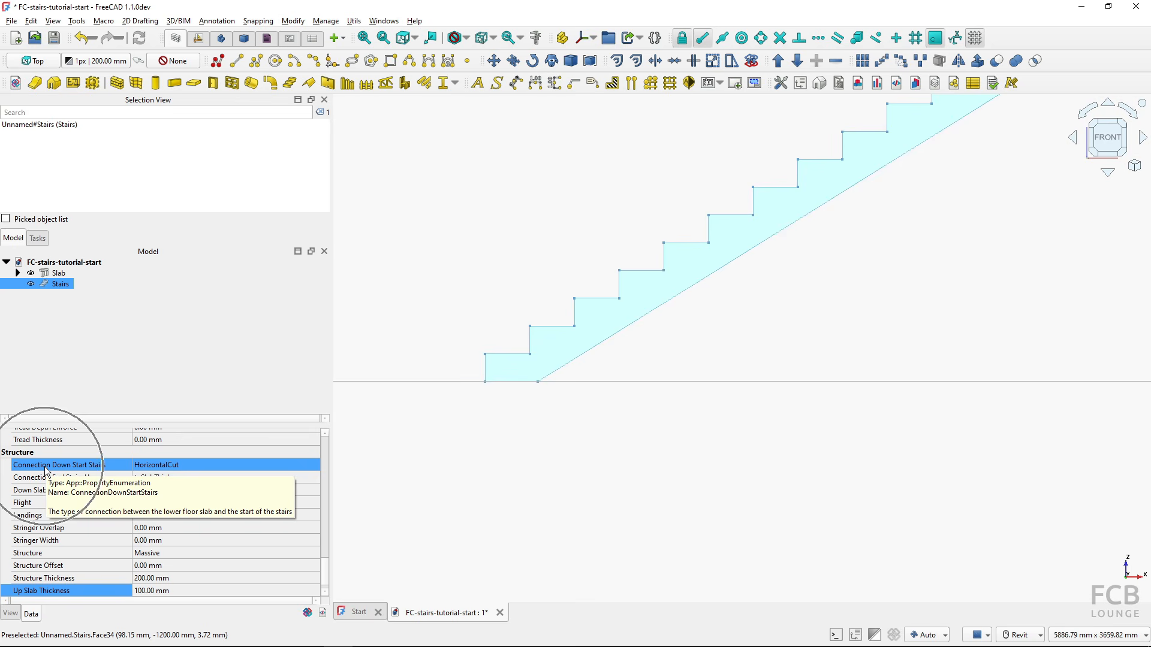
{"action": "left_click", "coordinate": [189, 466]}
{"action": "left_click", "coordinate": [190, 466]}
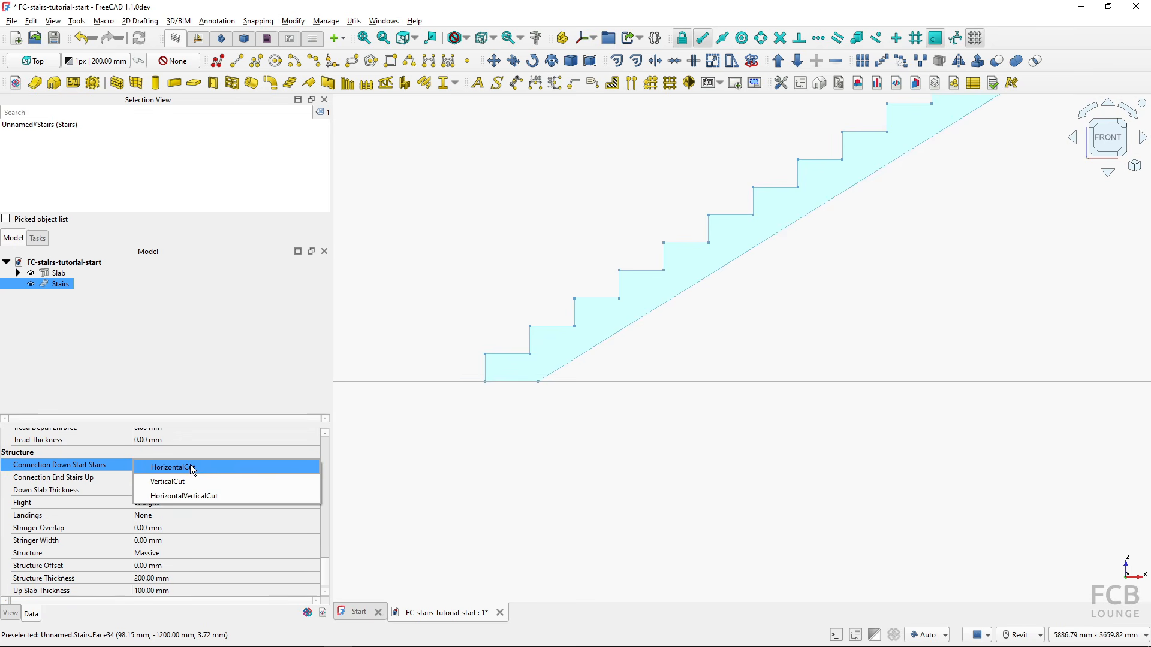
{"action": "left_click", "coordinate": [193, 481]}
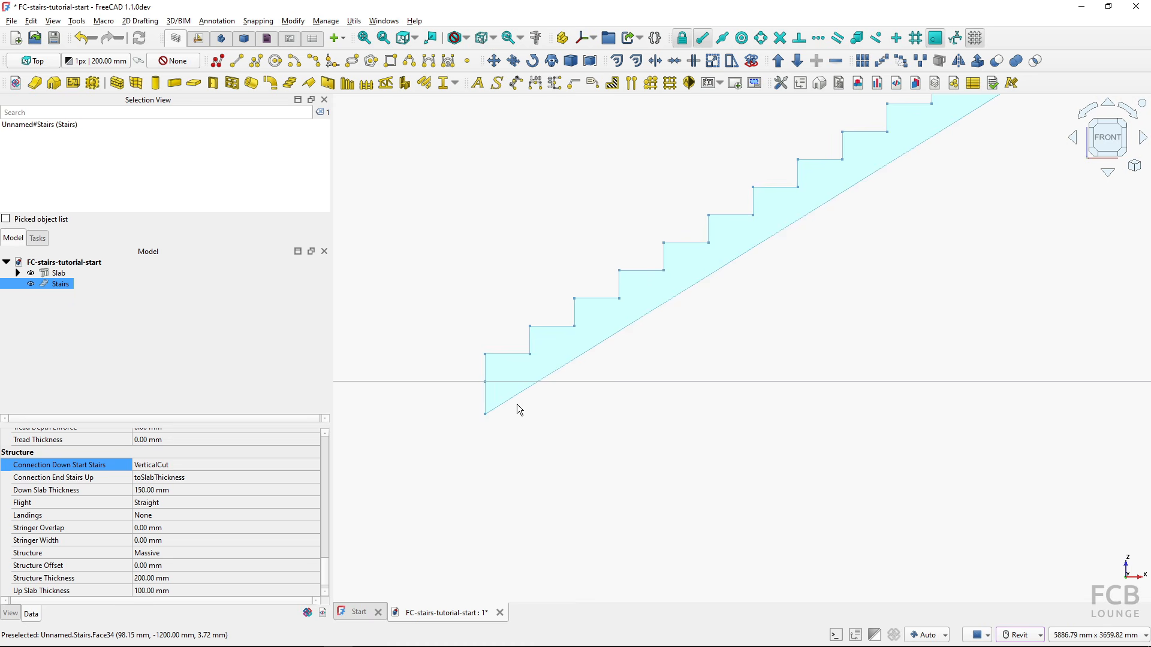
{"action": "left_click", "coordinate": [186, 465]}
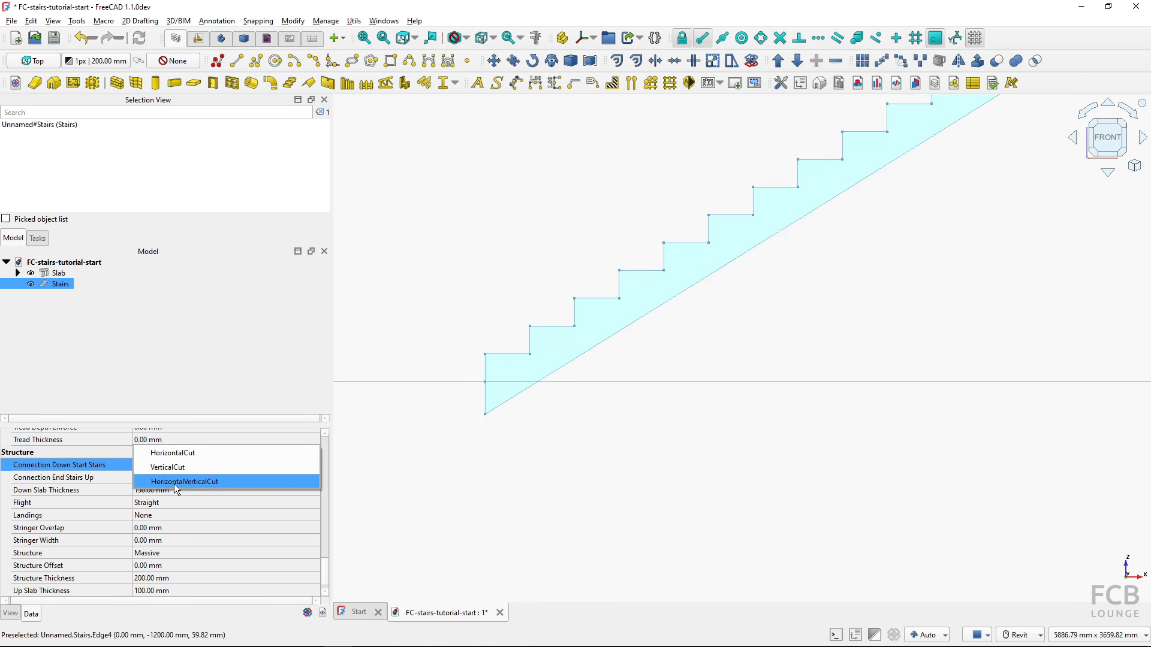
{"action": "left_click", "coordinate": [174, 483]}
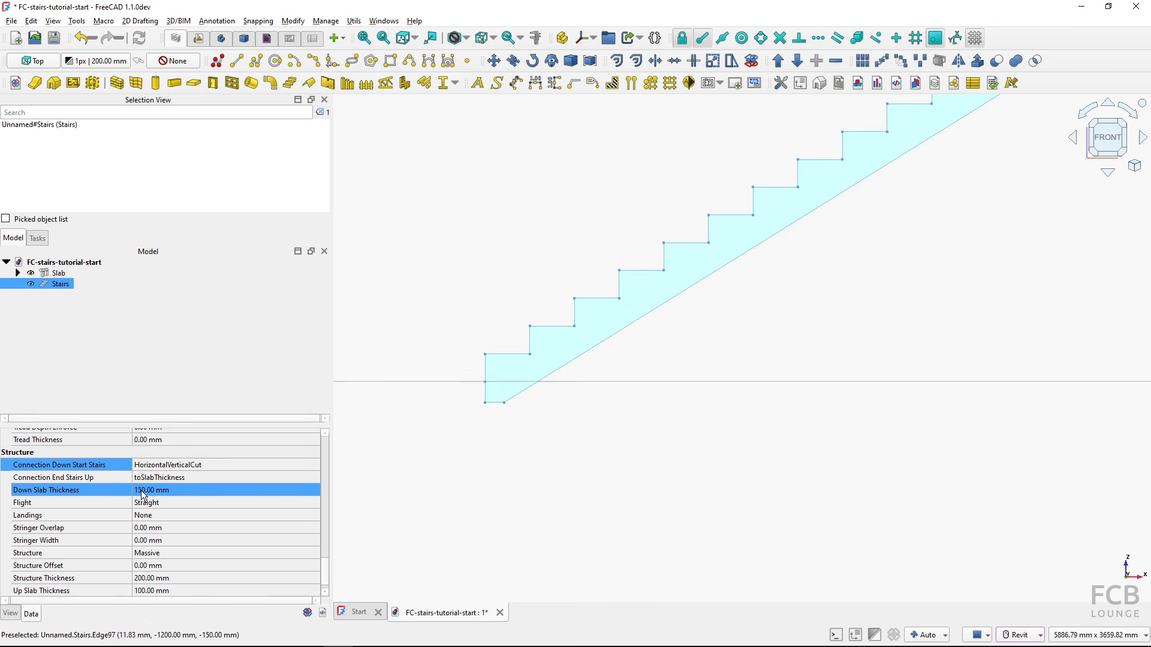
Set the staircase's lower slab thickness to 50 mm and view the whole model in 3D
{"action": "scroll", "coordinate": [438, 418], "scroll_direction": "up", "scroll_amount": 3}
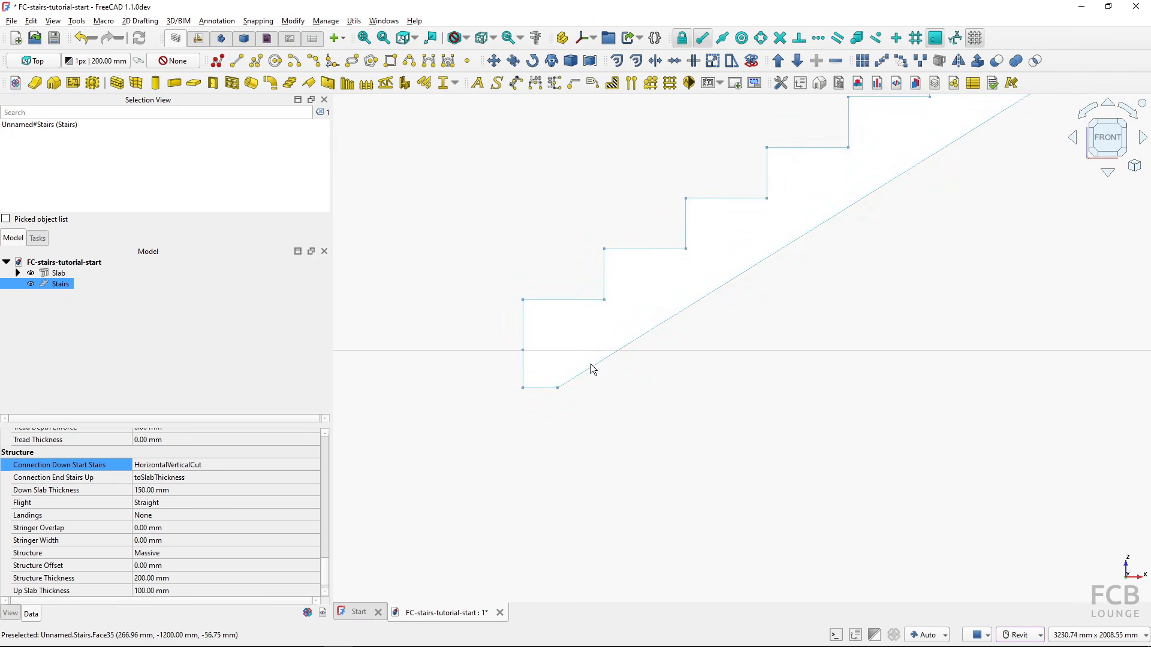
{"action": "left_click", "coordinate": [193, 487]}
{"action": "left_click", "coordinate": [193, 486]}
{"action": "type", "text": "50"}
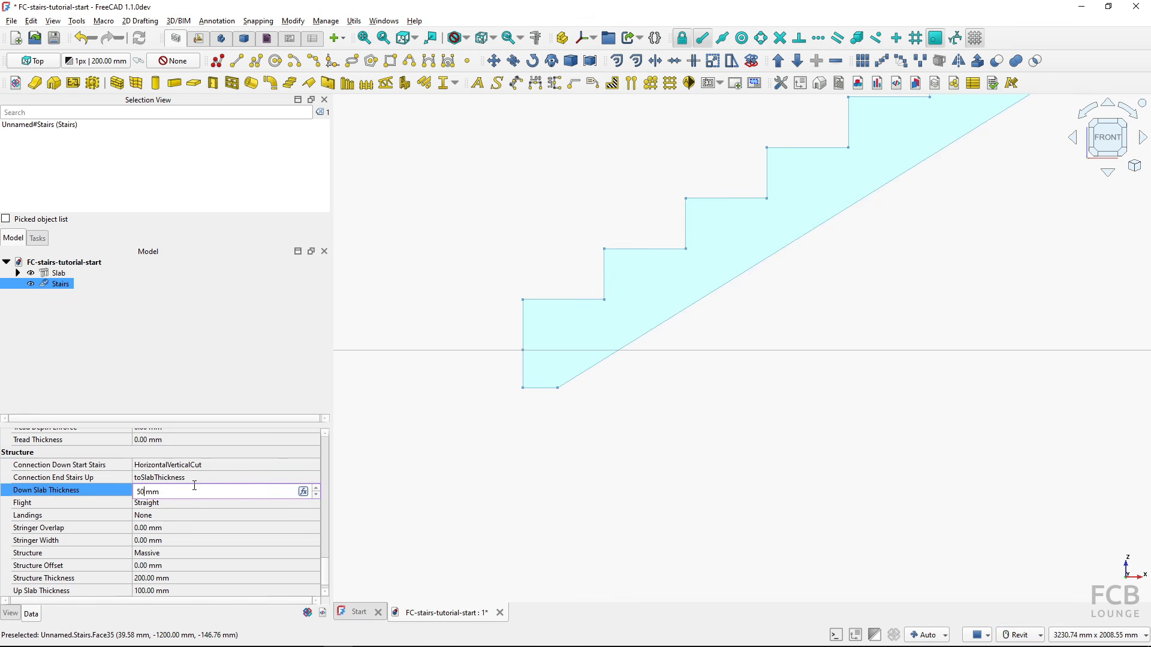
{"action": "key", "text": "Return"}
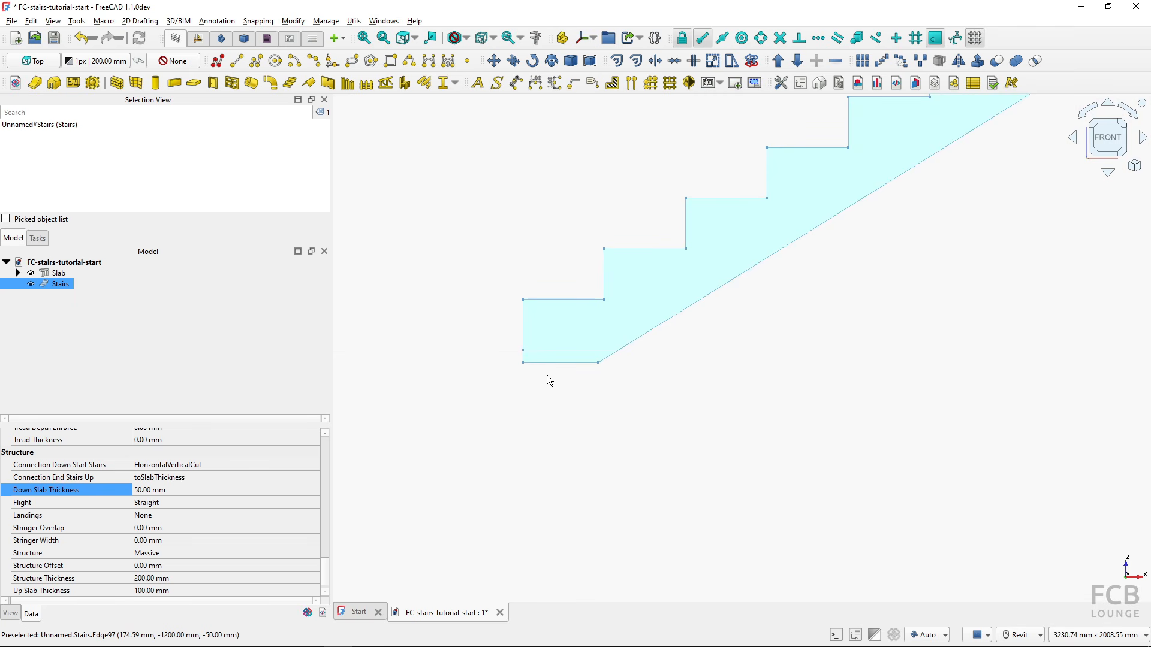
{"action": "key", "text": "0"}
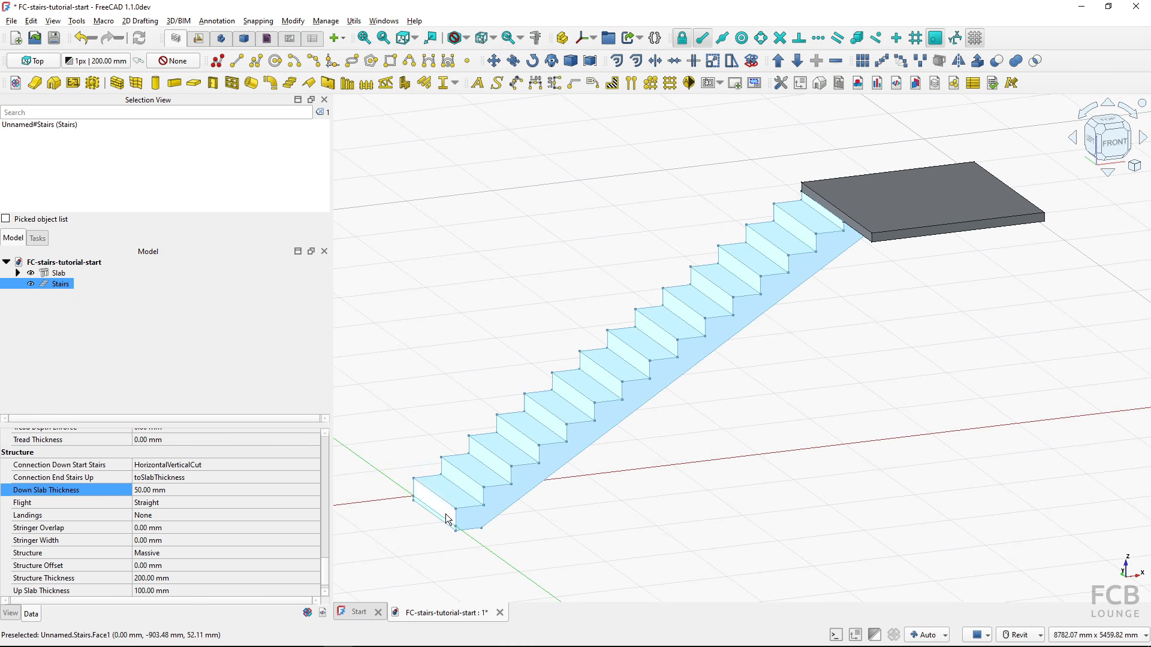
Set the connection at the start of the staircase to HorizontalCut
{"action": "left_click", "coordinate": [157, 490]}
{"action": "left_click", "coordinate": [154, 478]}
{"action": "left_click", "coordinate": [197, 502]}
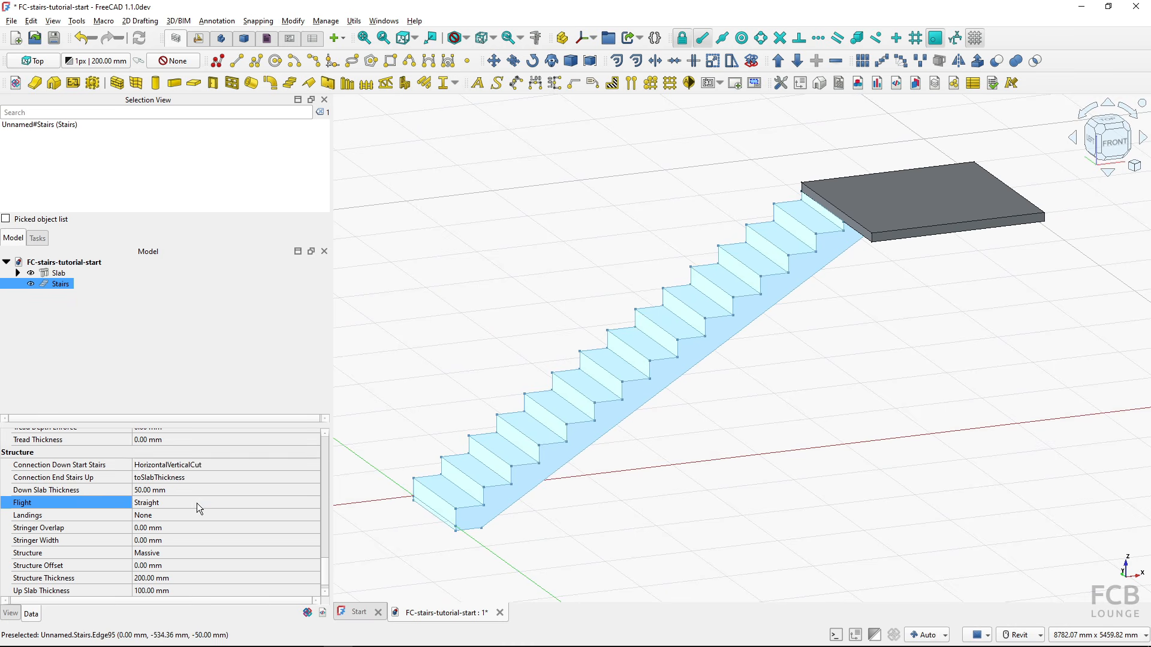
{"action": "left_click", "coordinate": [194, 466]}
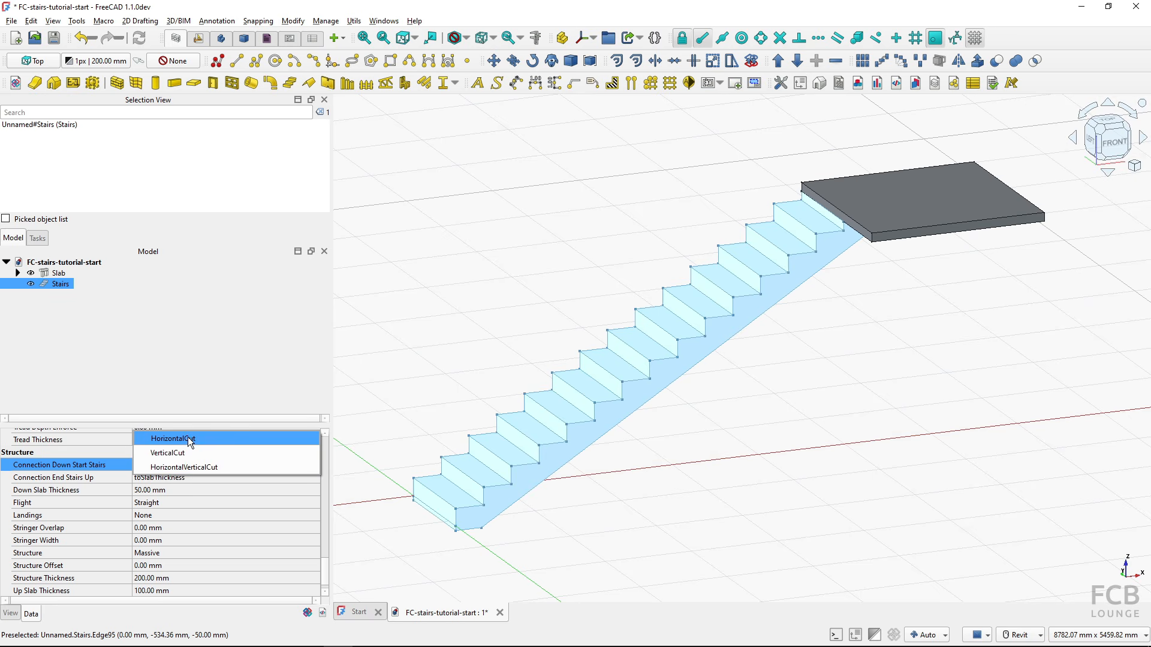
{"action": "left_click", "coordinate": [188, 438]}
{"action": "left_click", "coordinate": [562, 545]}
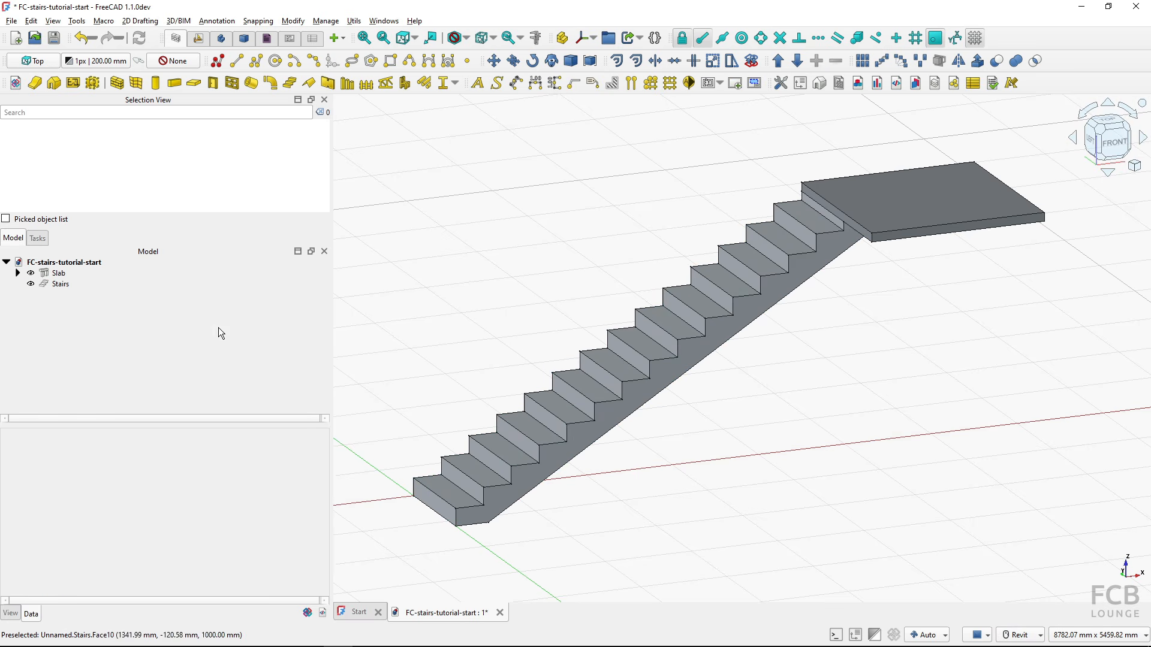
Set the staircase's tread thickness to 30 mm and inspect the treads up close and from the front
{"action": "left_click", "coordinate": [60, 286]}
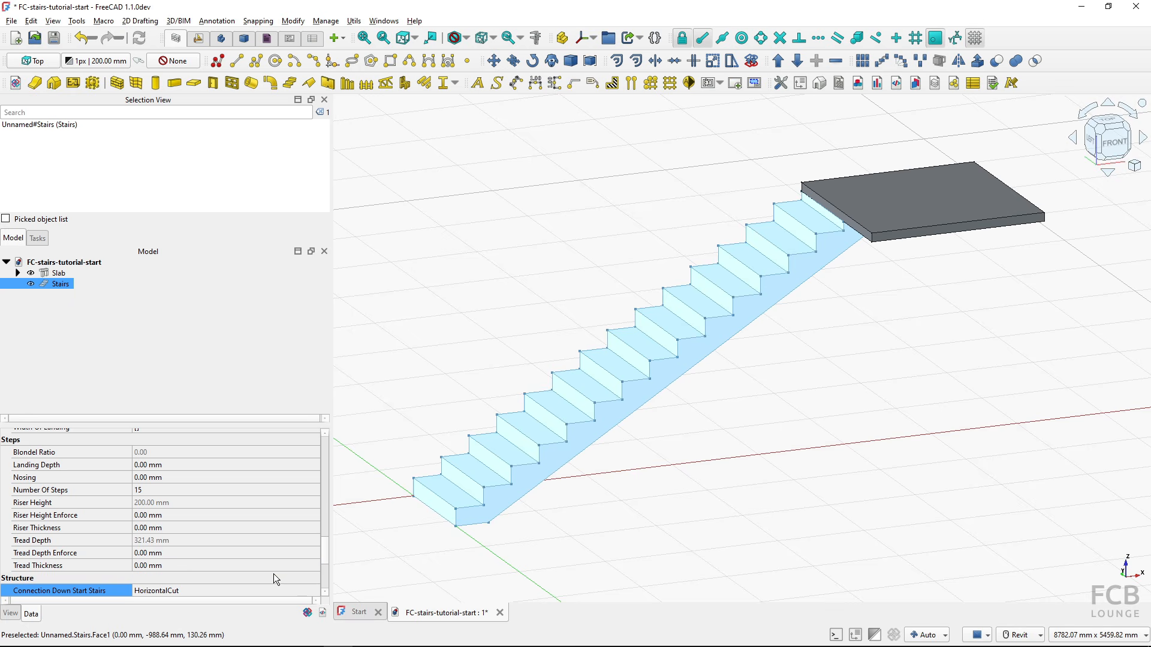
{"action": "left_click", "coordinate": [152, 568]}
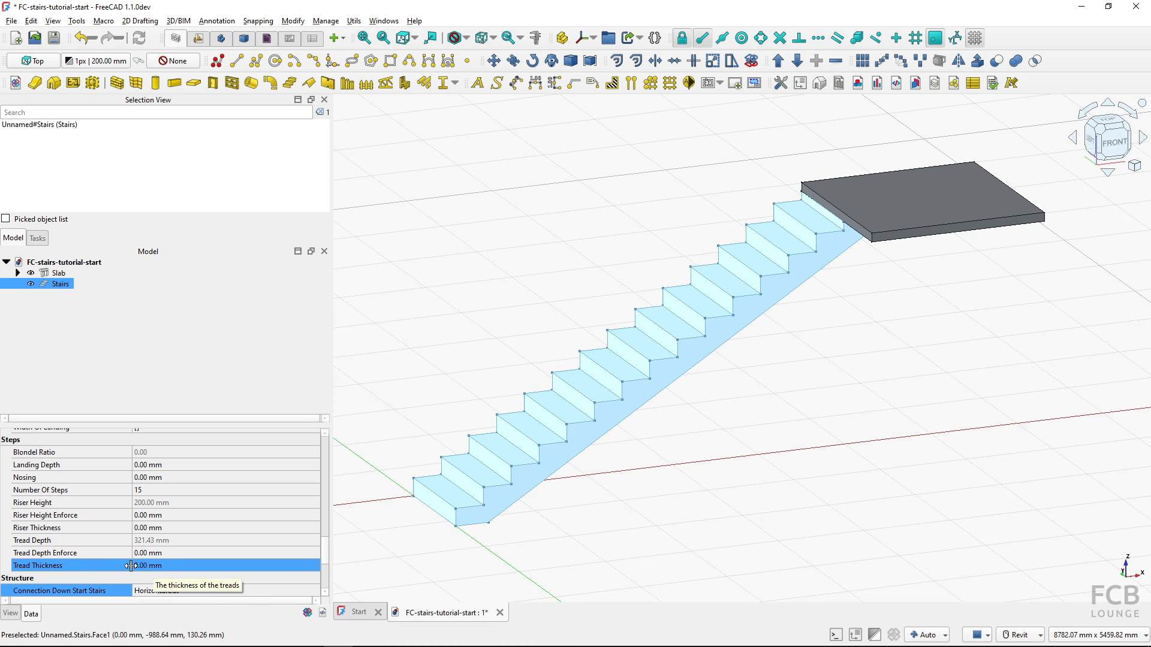
{"action": "left_click", "coordinate": [181, 565]}
{"action": "type", "text": "30"}
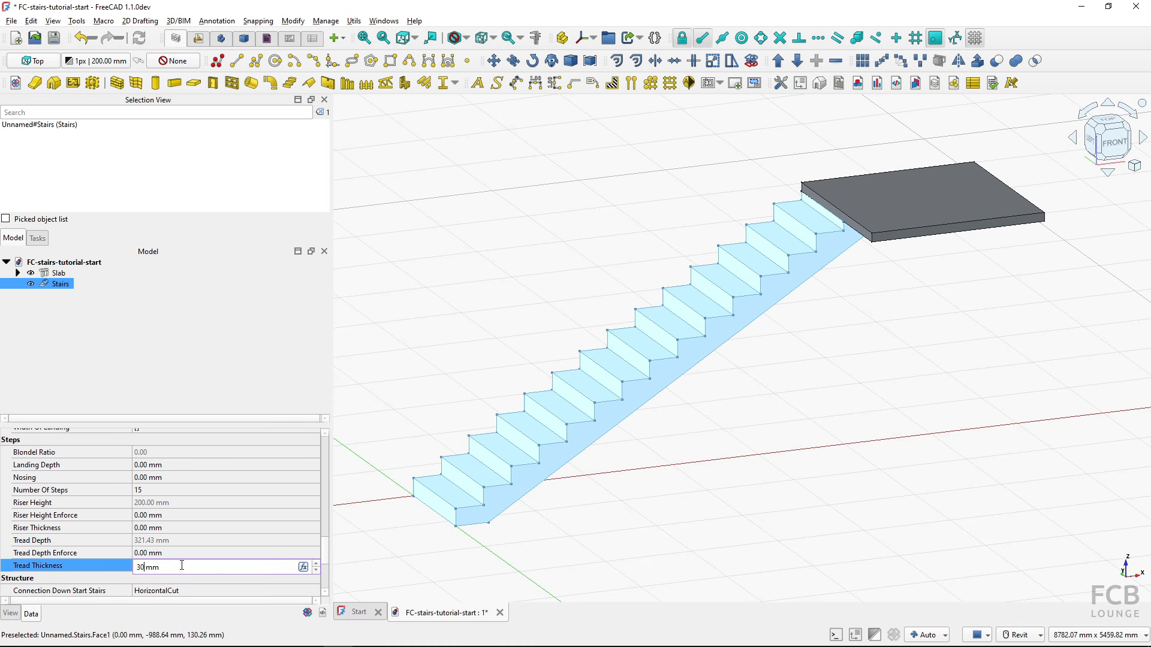
{"action": "key", "text": "Return"}
{"action": "left_click", "coordinate": [458, 545]}
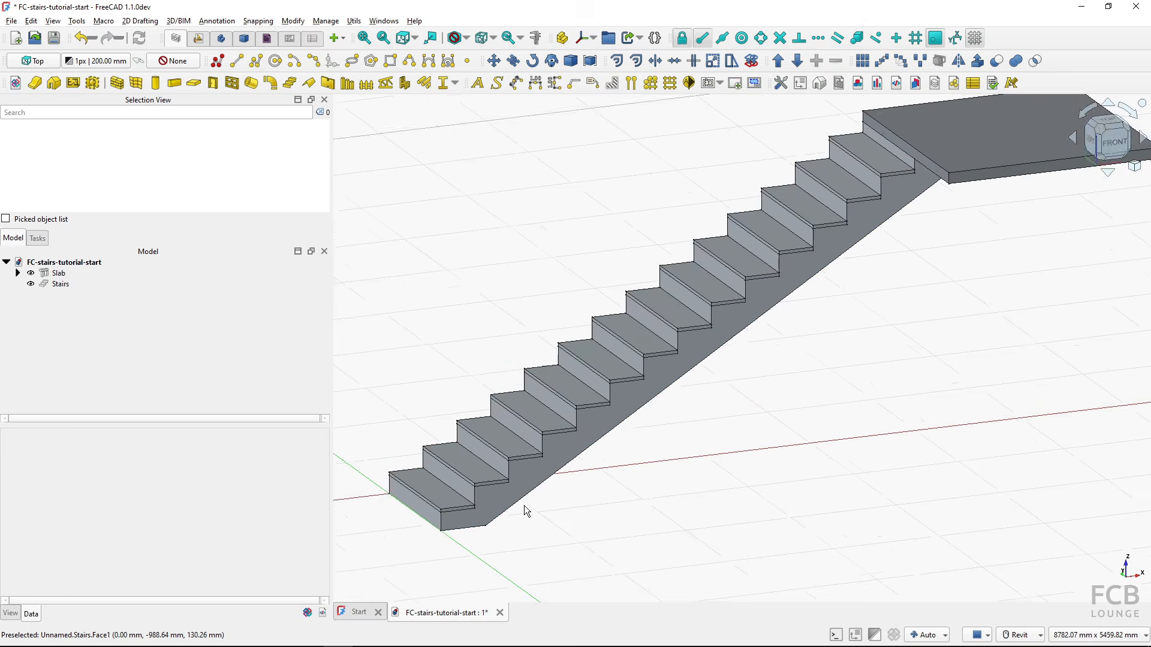
{"action": "scroll", "coordinate": [510, 463], "scroll_direction": "up", "scroll_amount": 5}
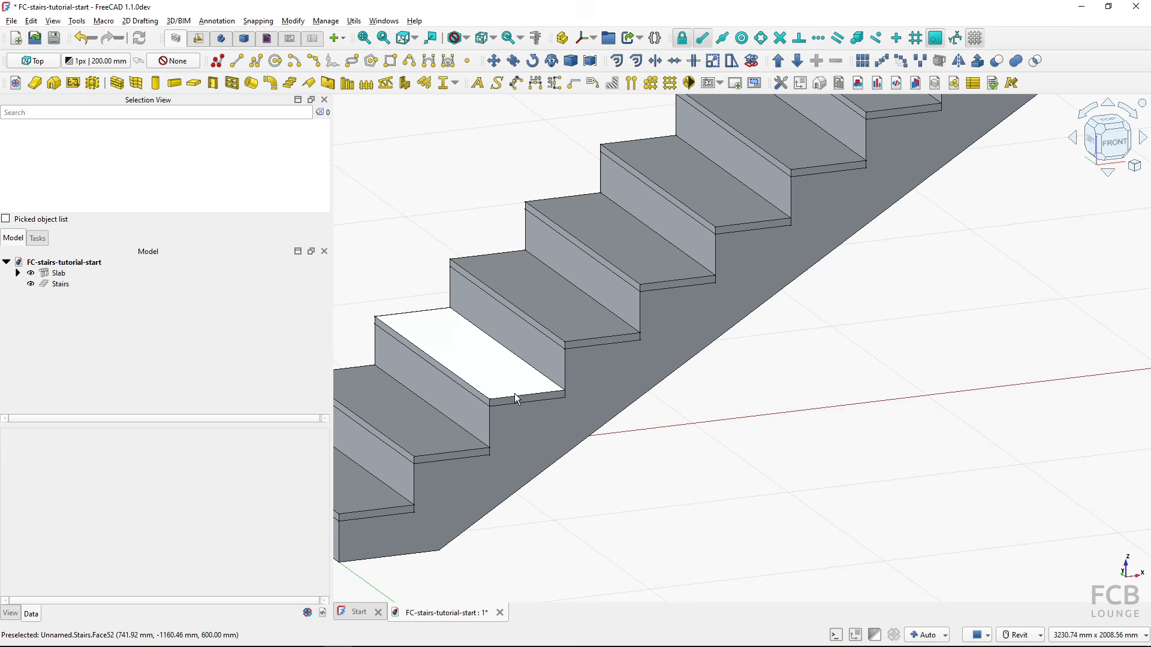
{"action": "scroll", "coordinate": [508, 390], "scroll_direction": "down", "scroll_amount": 3}
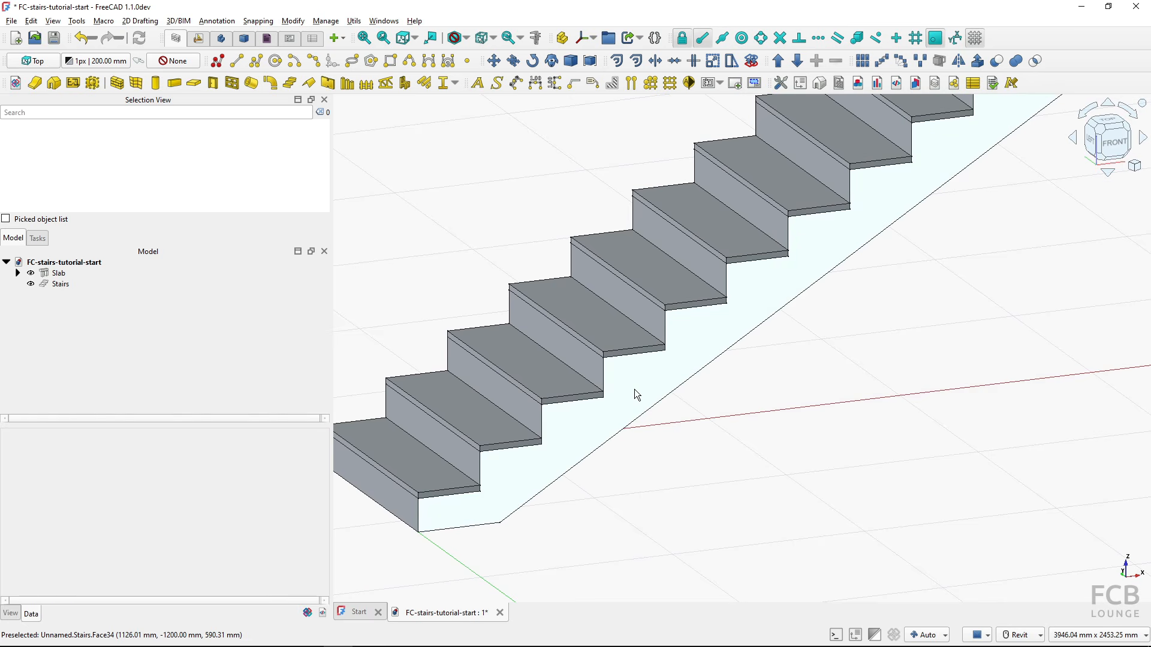
{"action": "left_click", "coordinate": [1113, 143]}
{"action": "scroll", "coordinate": [941, 312], "scroll_direction": "down", "scroll_amount": 3}
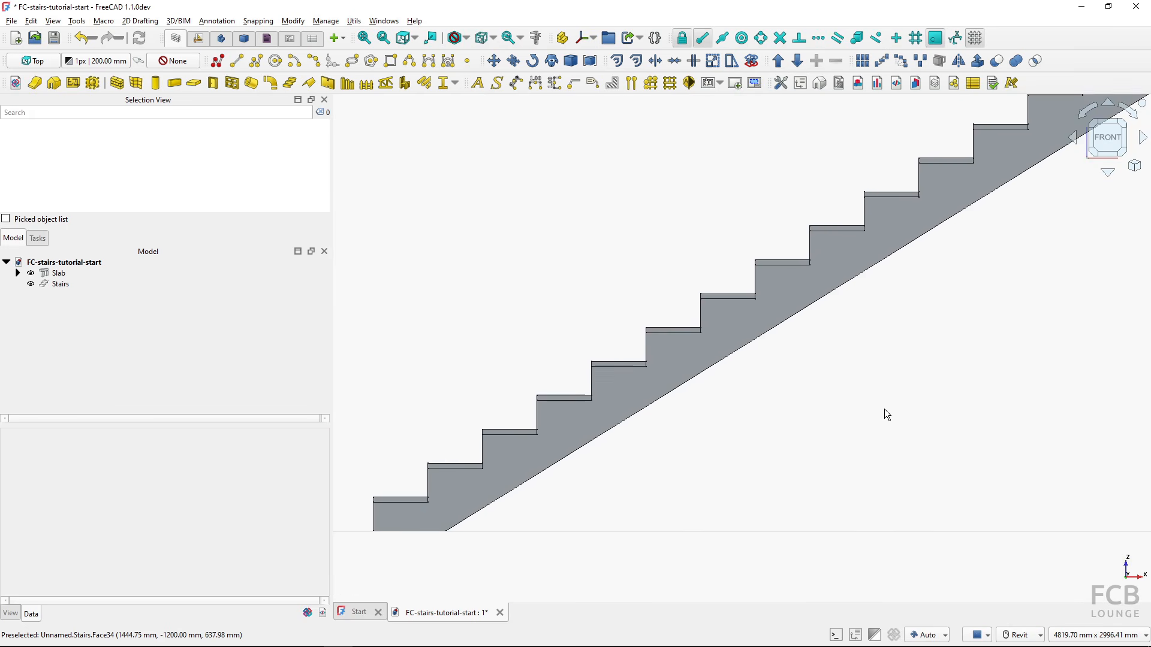
Try a tread thickness of 100 mm on the staircase, and set it back to 30 mm
{"action": "scroll", "coordinate": [689, 450], "scroll_direction": "up", "scroll_amount": 1}
{"action": "scroll", "coordinate": [660, 432], "scroll_direction": "up", "scroll_amount": 2}
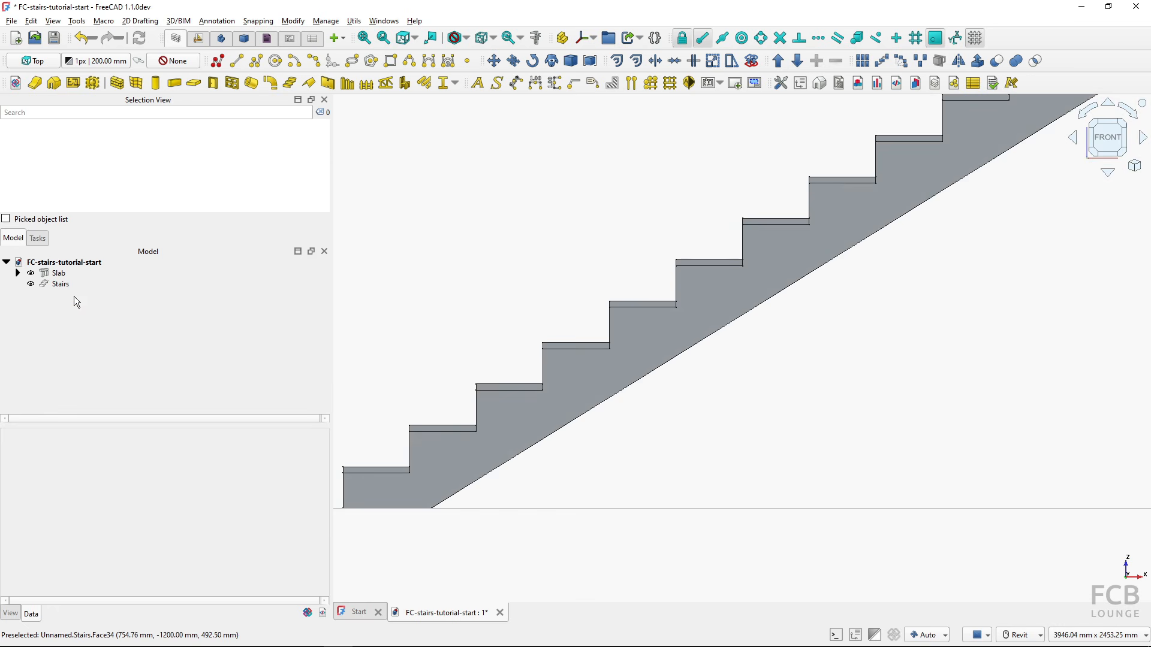
{"action": "left_click", "coordinate": [60, 284]}
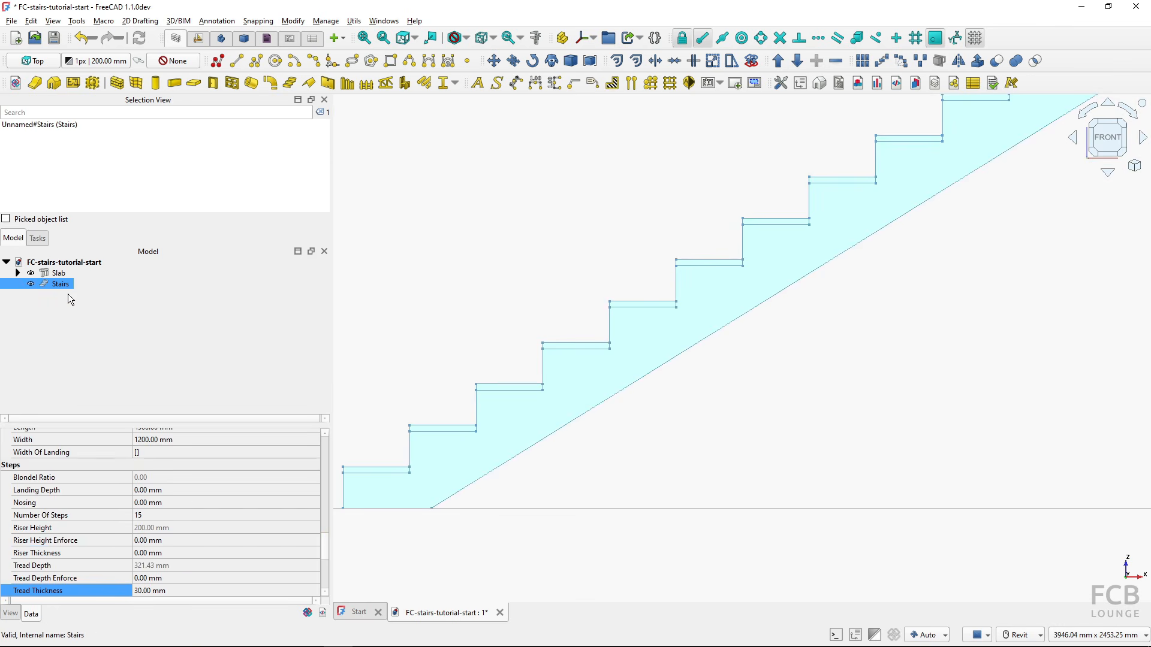
{"action": "left_click", "coordinate": [192, 591]}
{"action": "type", "text": "100"}
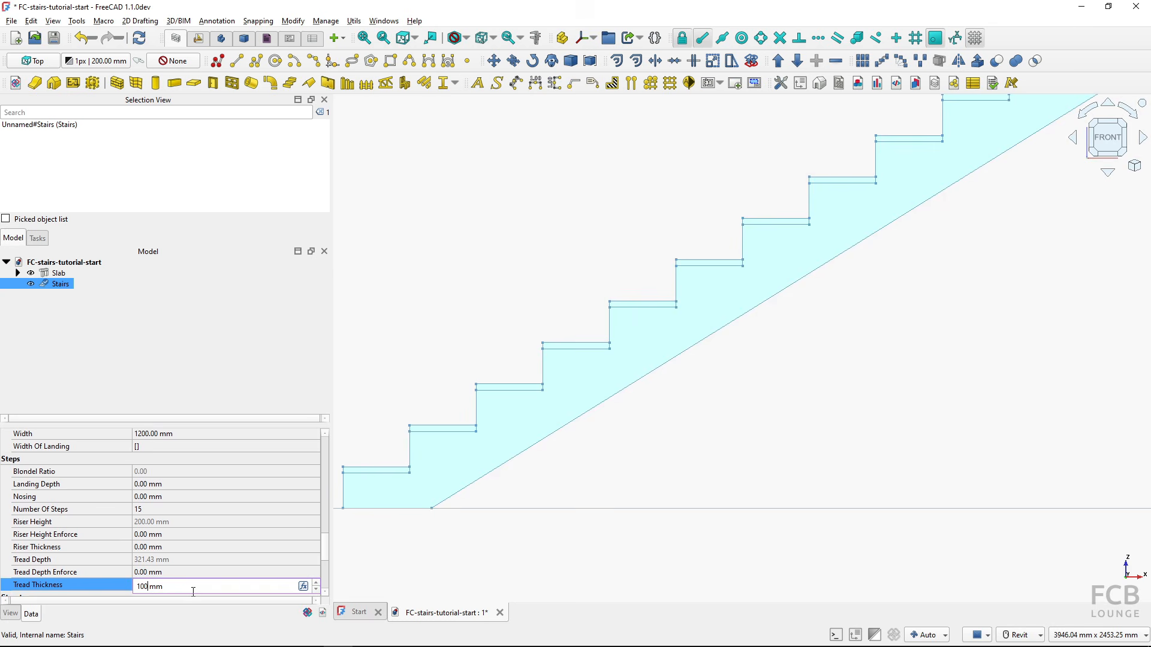
{"action": "key", "text": "Return"}
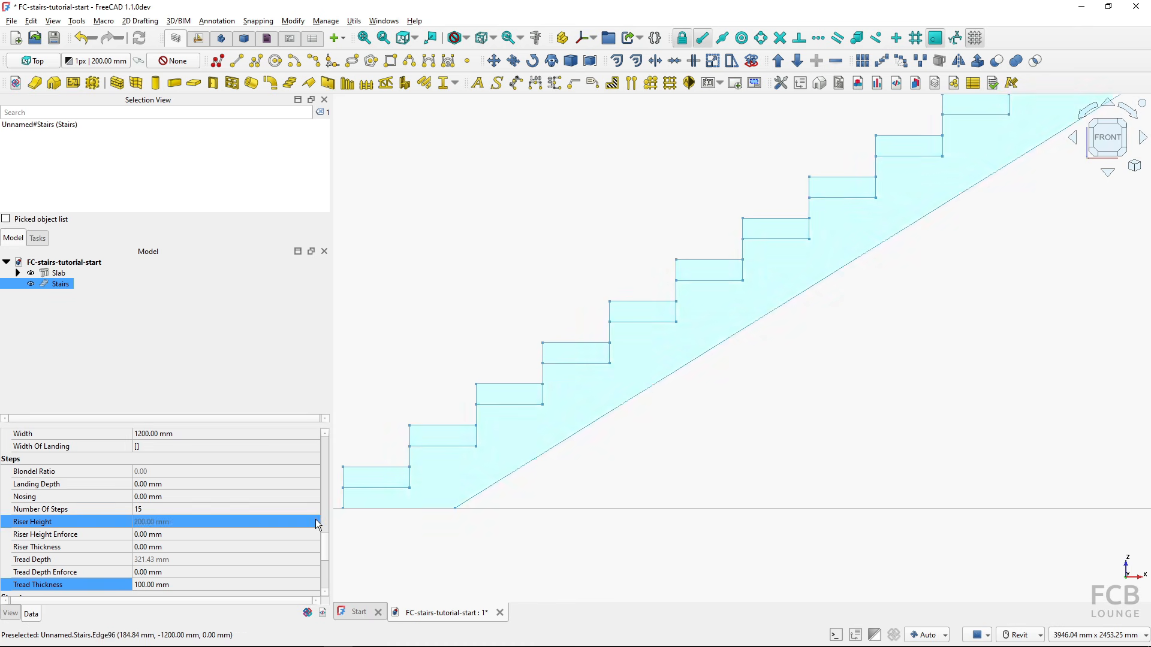
{"action": "left_click", "coordinate": [178, 584]}
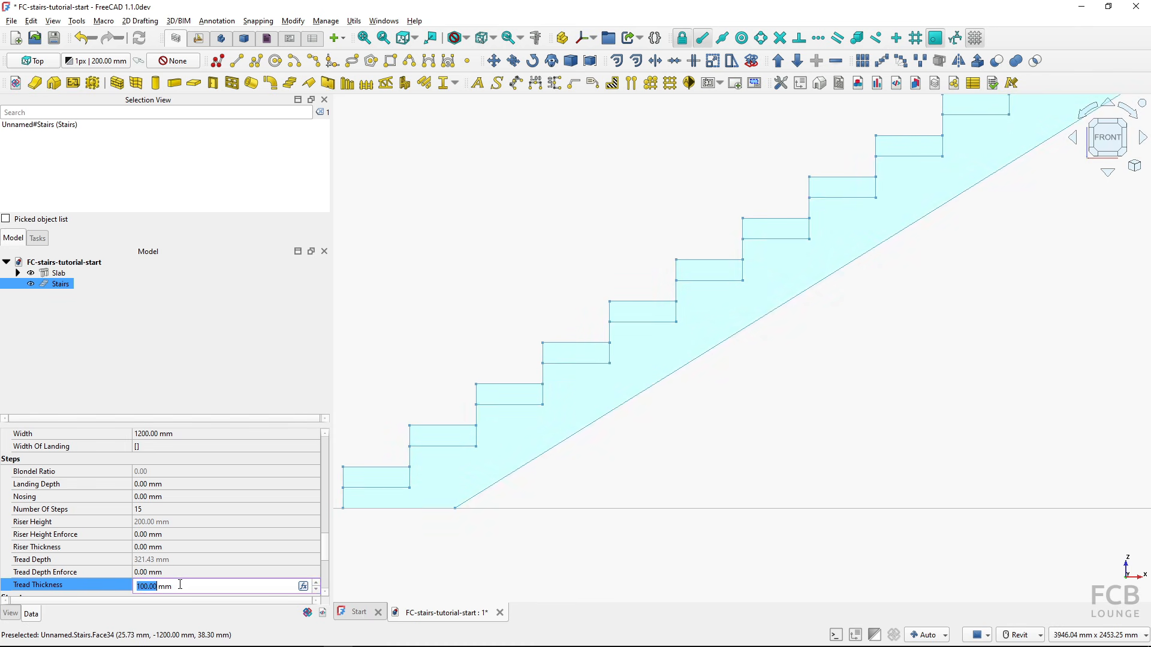
{"action": "type", "text": "30"}
{"action": "key", "text": "Return"}
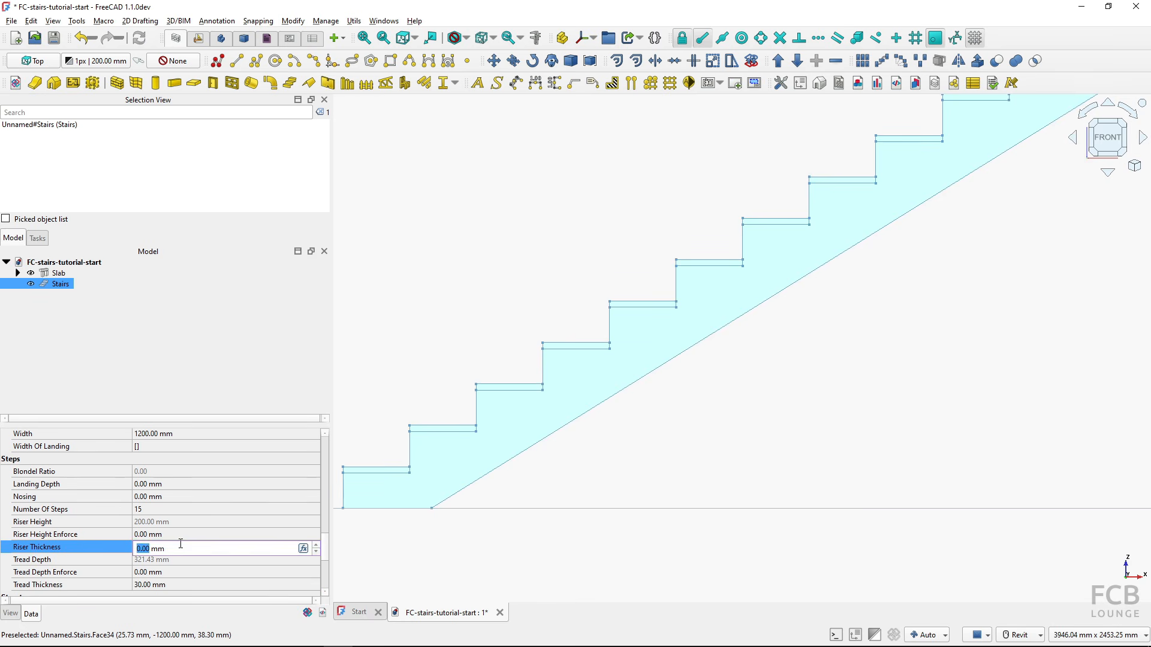
Set the staircase's riser thickness to 20 mm and inspect the risers in a 3D view
{"action": "key", "text": "Return"}
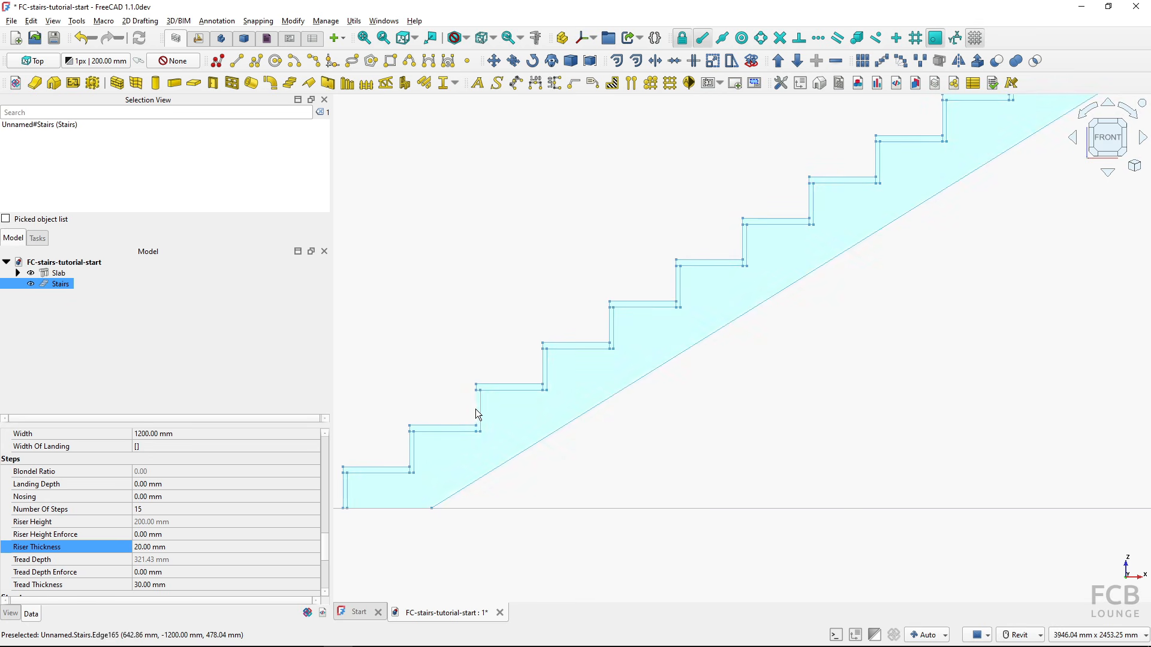
{"action": "scroll", "coordinate": [480, 412], "scroll_direction": "down", "scroll_amount": 1}
{"action": "middle_click_drag", "start_coordinate": [480, 412], "coordinate": [567, 467], "text": "shift"}
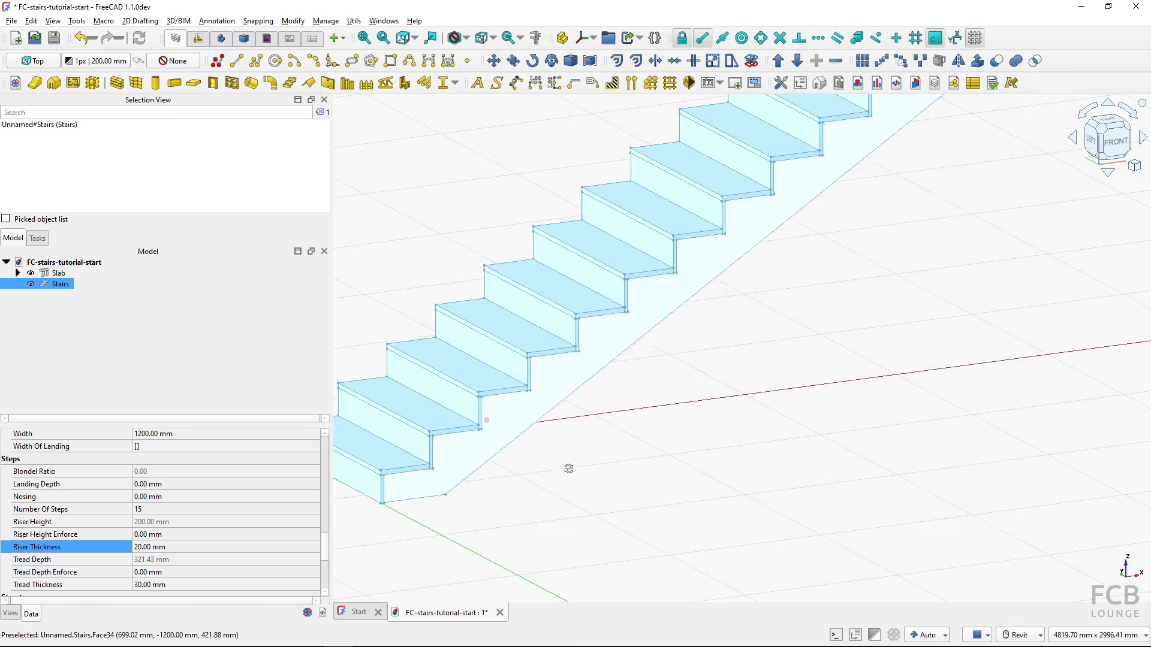
{"action": "left_click", "coordinate": [388, 273]}
{"action": "middle_click_drag", "start_coordinate": [500, 342], "coordinate": [590, 363]}
{"action": "scroll", "coordinate": [565, 382], "scroll_direction": "up", "scroll_amount": 3}
{"action": "scroll", "coordinate": [684, 508], "scroll_direction": "down", "scroll_amount": 2}
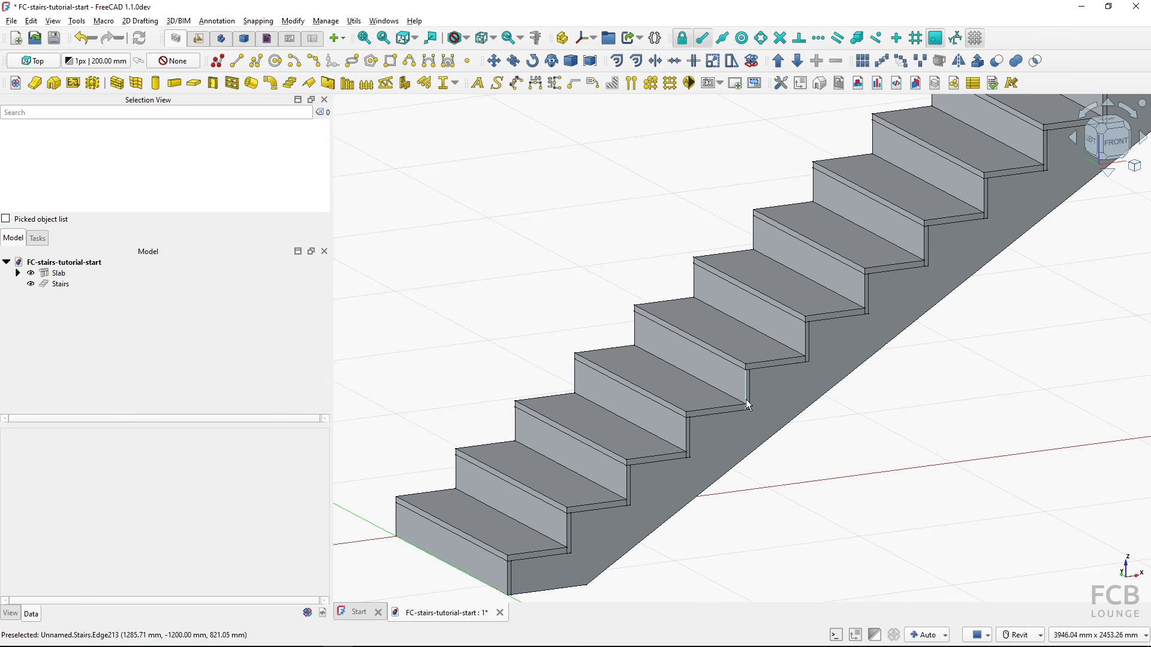
{"action": "middle_click_drag", "start_coordinate": [795, 442], "coordinate": [772, 452]}
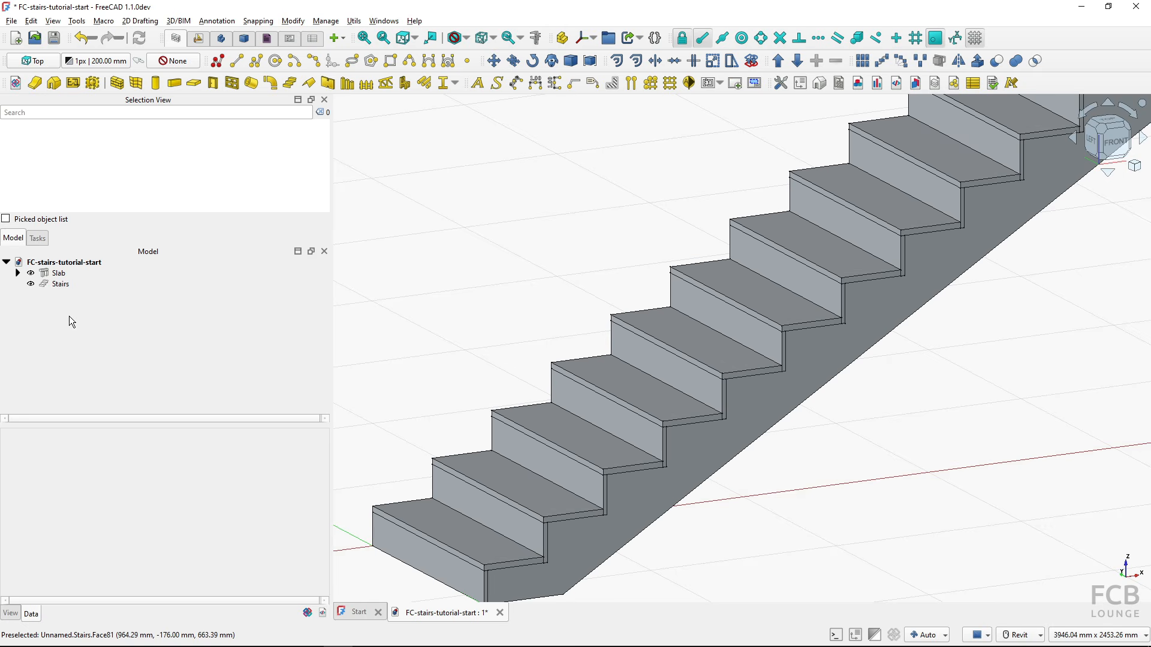
Set the staircase's nosing to 30 mm and inspect the tread overhang from the front
{"action": "left_click", "coordinate": [62, 284]}
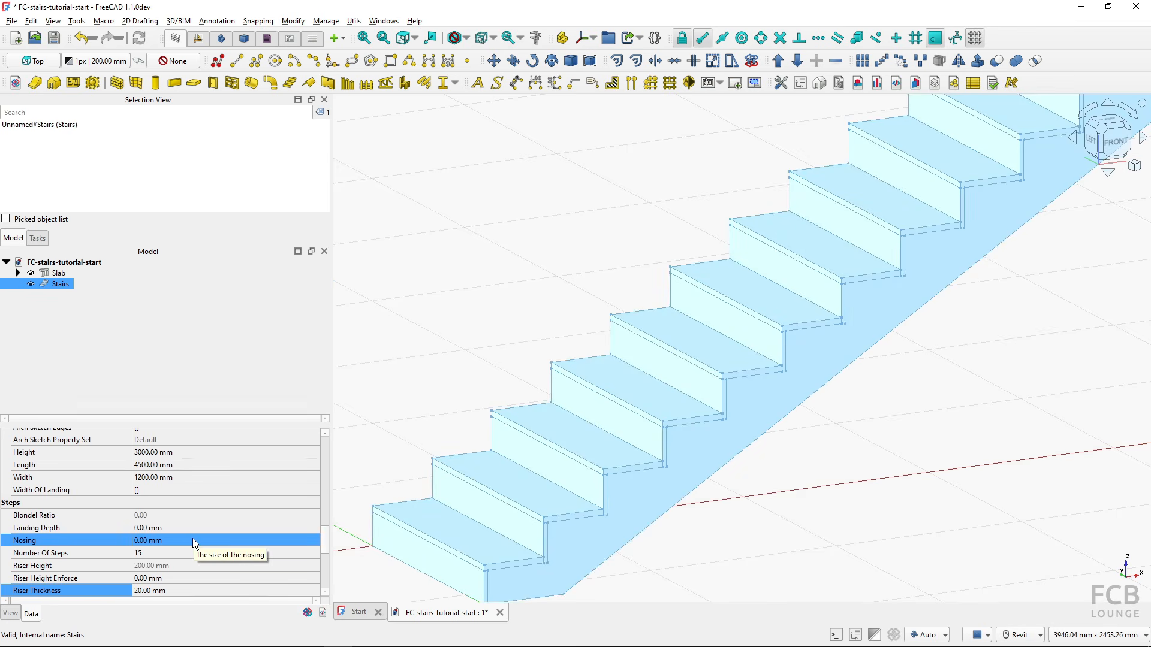
{"action": "left_click", "coordinate": [150, 540]}
{"action": "type", "text": "30"}
{"action": "key", "text": "Return"}
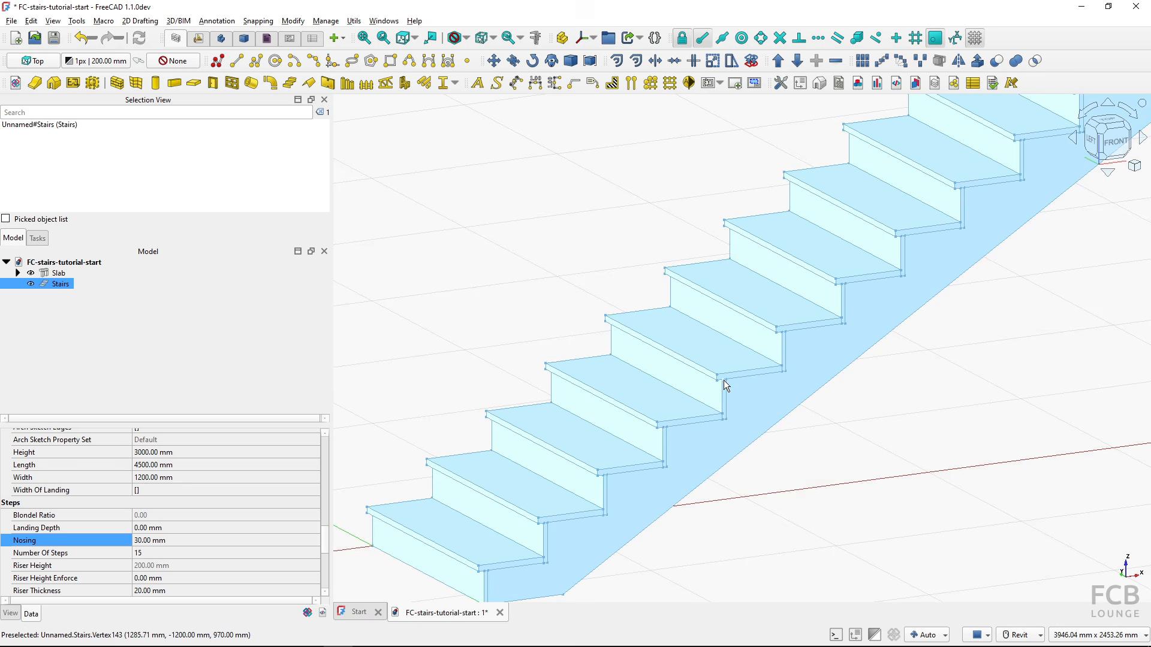
{"action": "left_click", "coordinate": [1111, 149]}
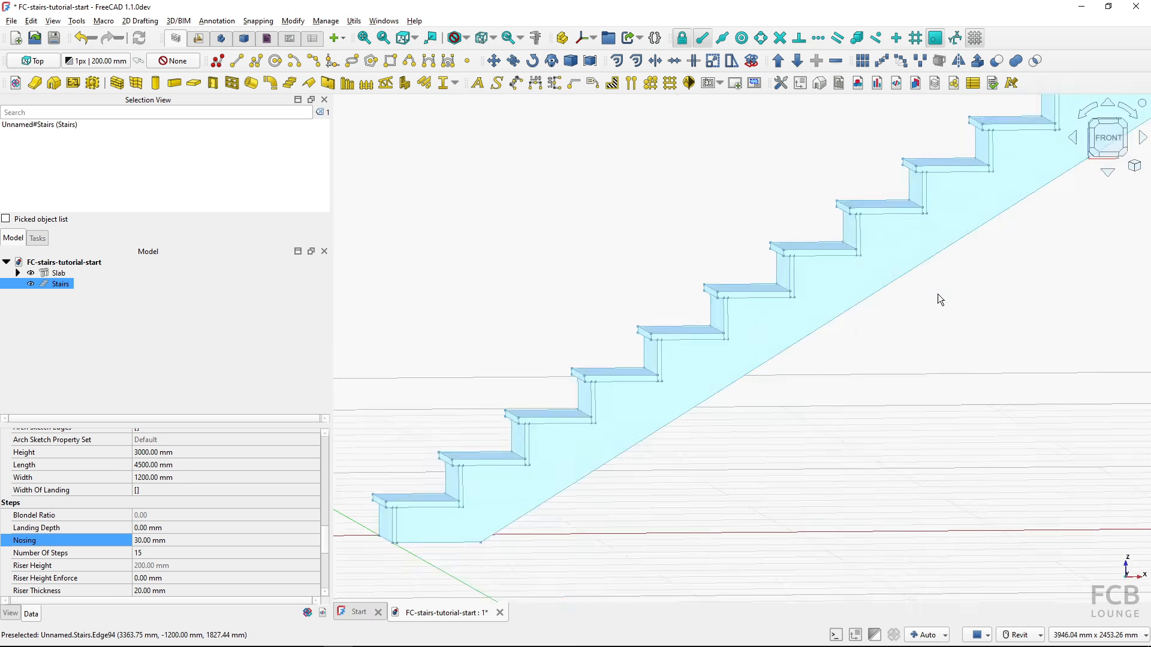
{"action": "scroll", "coordinate": [722, 330], "scroll_direction": "up", "scroll_amount": 5}
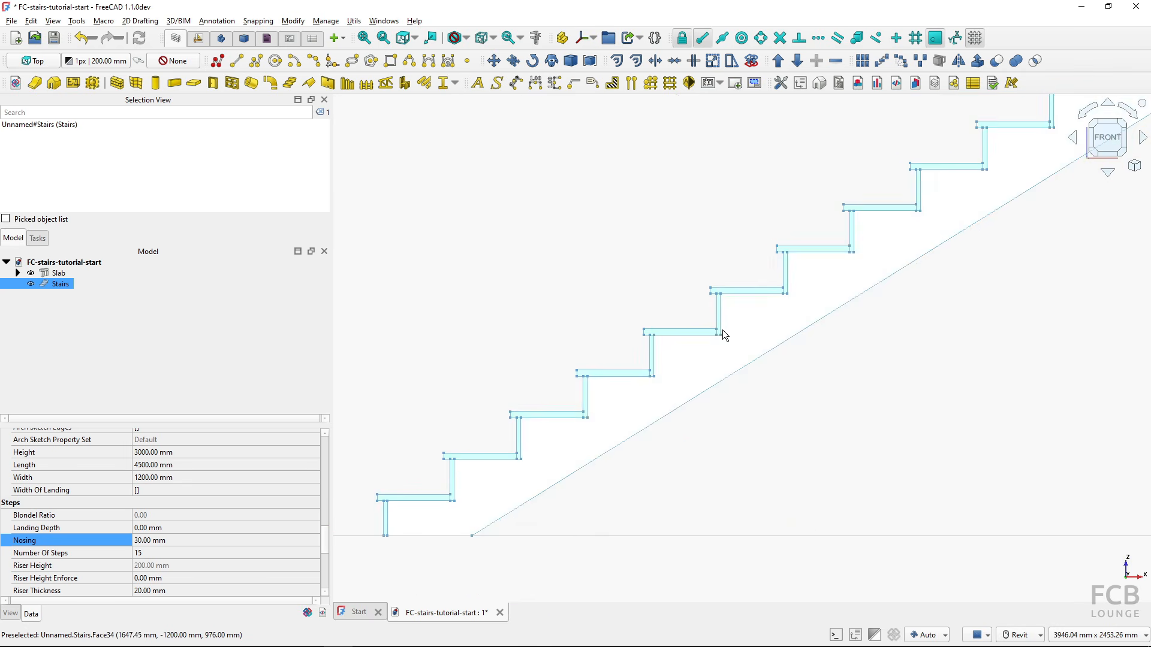
{"action": "left_click", "coordinate": [693, 273]}
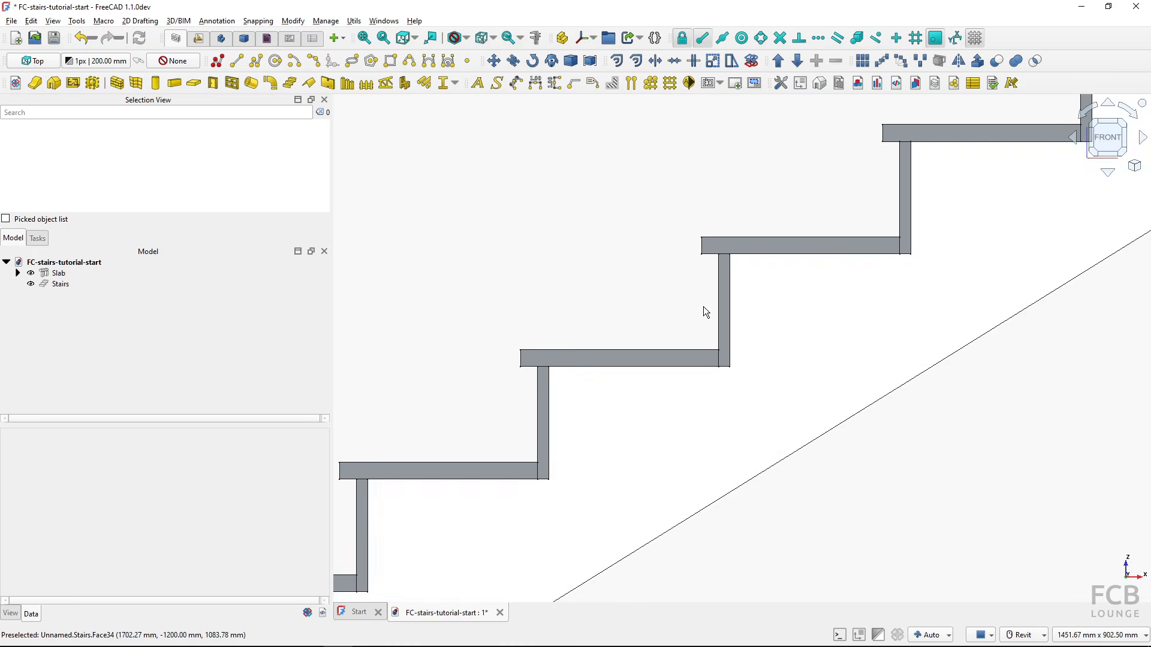
Examine in 3D how the last riser and the top of the staircase meet the upper slab
{"action": "left_click", "coordinate": [60, 283]}
{"action": "scroll", "coordinate": [498, 319], "scroll_direction": "down", "scroll_amount": 5}
{"action": "middle_click_drag", "start_coordinate": [498, 319], "coordinate": [660, 350], "text": "shift"}
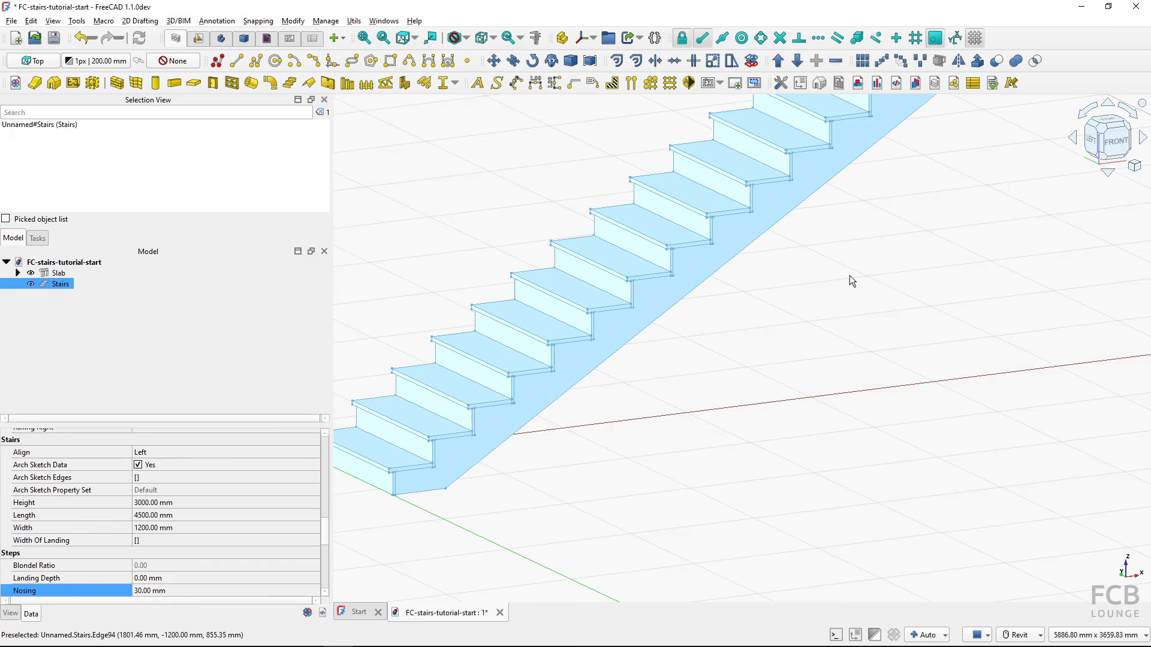
{"action": "middle_click_drag", "start_coordinate": [849, 275], "coordinate": [735, 403]}
{"action": "middle_click_drag", "start_coordinate": [811, 316], "coordinate": [730, 422]}
{"action": "scroll", "coordinate": [752, 324], "scroll_direction": "up", "scroll_amount": 2}
{"action": "scroll", "coordinate": [757, 311], "scroll_direction": "up", "scroll_amount": 1}
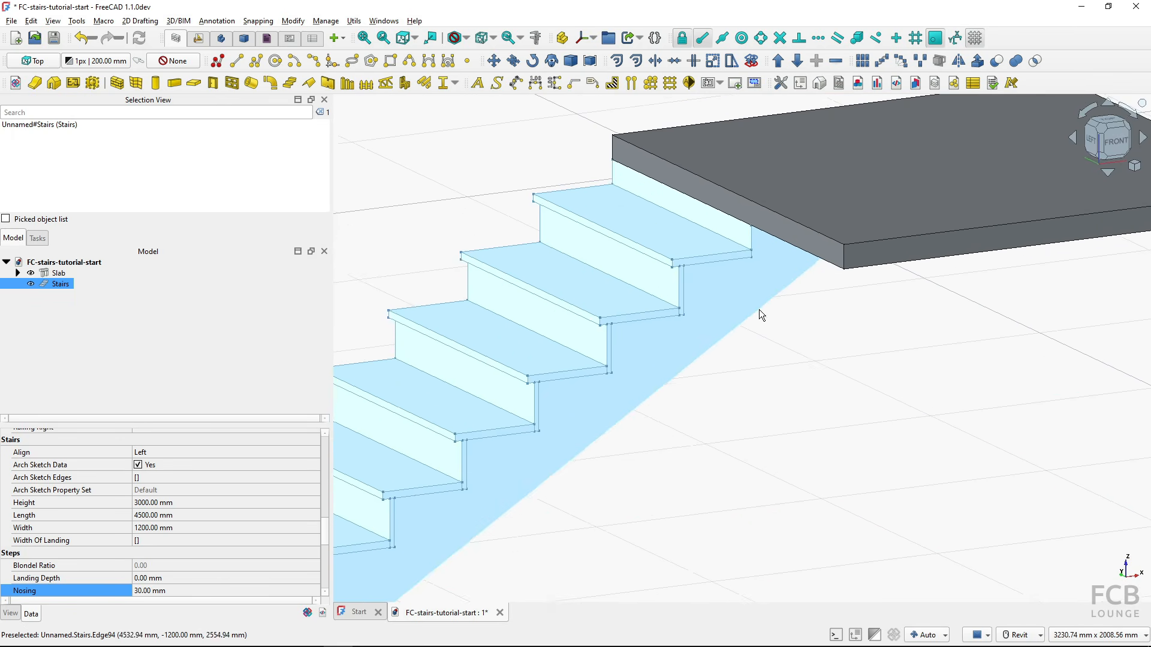
{"action": "middle_click_drag", "start_coordinate": [759, 310], "coordinate": [761, 422]}
{"action": "left_click", "coordinate": [766, 423]}
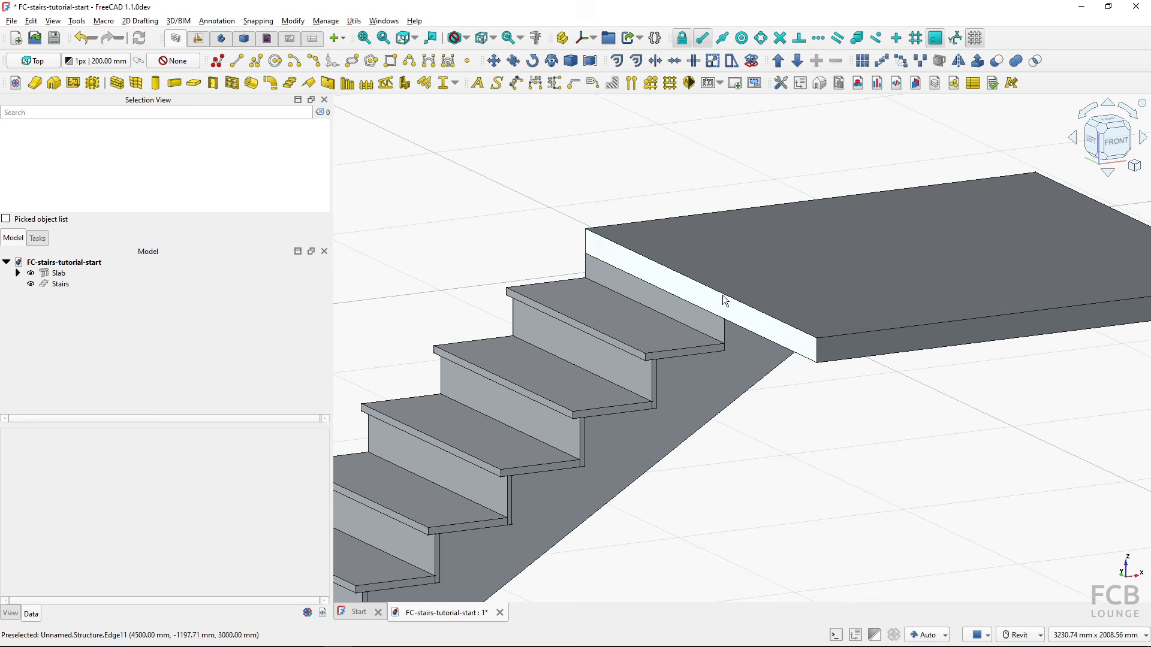
{"action": "middle_click_drag", "start_coordinate": [780, 460], "coordinate": [733, 358], "text": "shift"}
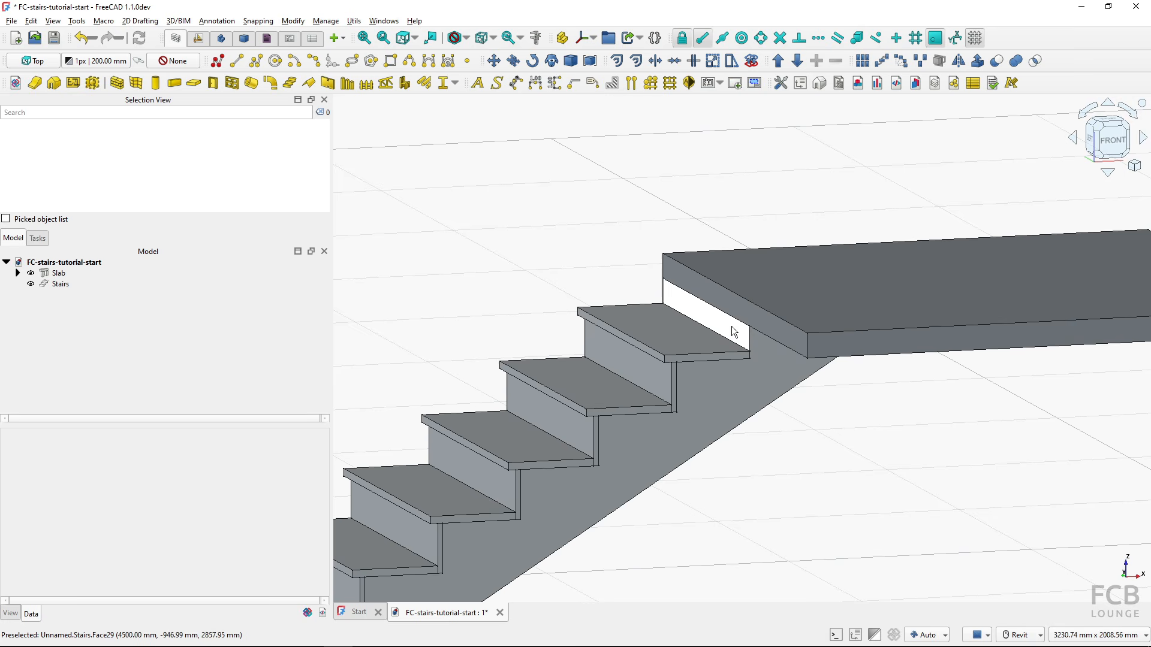
{"action": "scroll", "coordinate": [735, 351], "scroll_direction": "down", "scroll_amount": 5}
{"action": "scroll", "coordinate": [727, 402], "scroll_direction": "up", "scroll_amount": 3}
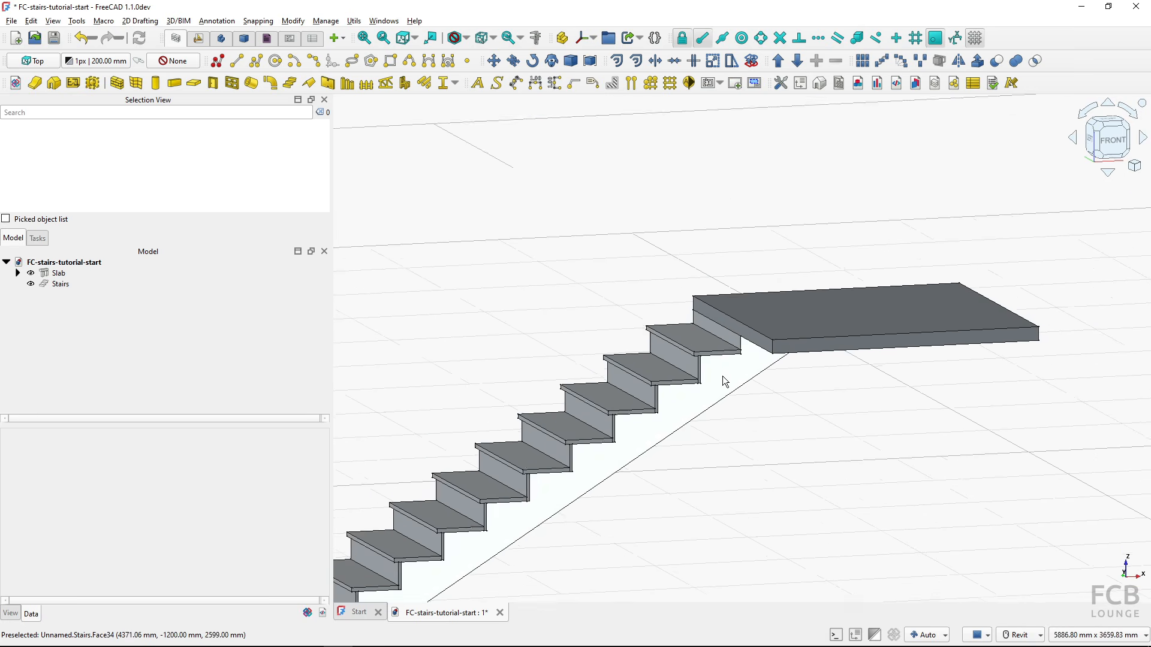
Set the connection at the upper end of the staircase to toFlightThickness and view the whole flight with the slab
{"action": "left_click", "coordinate": [60, 284]}
{"action": "left_click", "coordinate": [206, 530]}
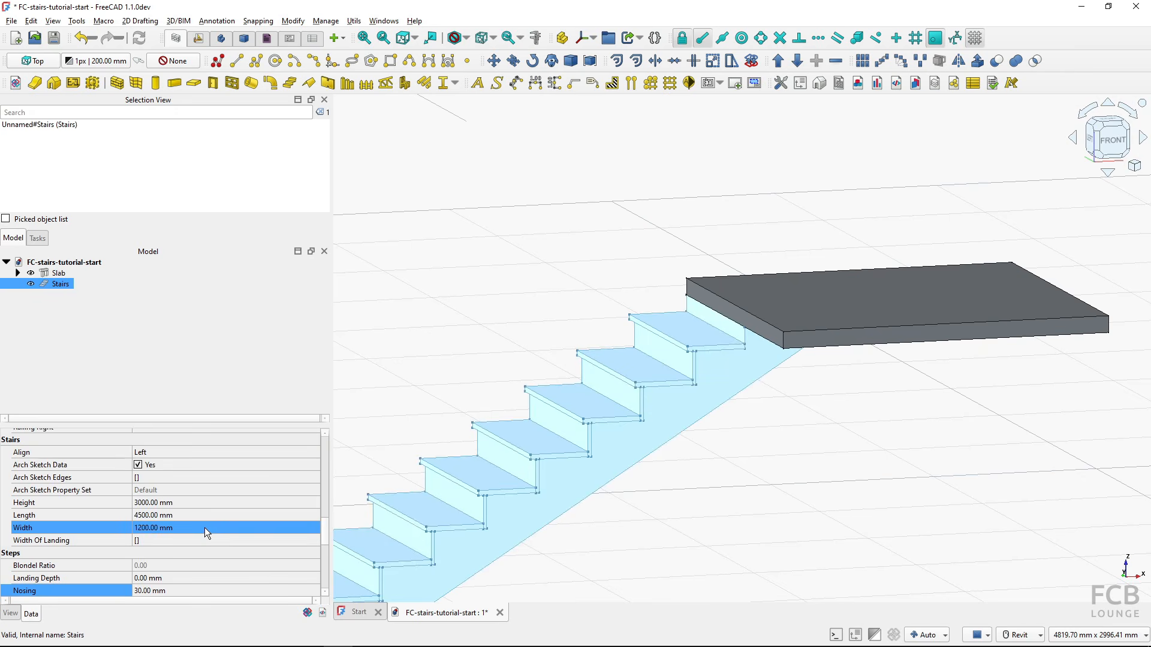
{"action": "scroll", "coordinate": [196, 527], "scroll_direction": "up", "scroll_amount": 2}
{"action": "scroll", "coordinate": [188, 515], "scroll_direction": "down", "scroll_amount": 8}
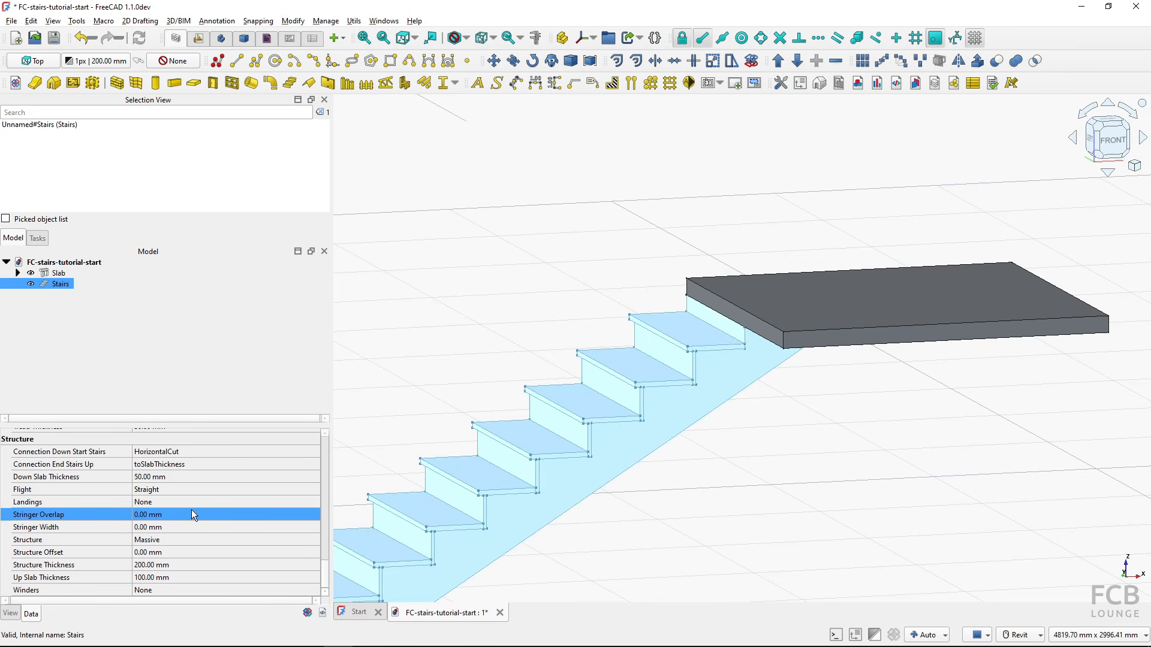
{"action": "left_click", "coordinate": [185, 464]}
{"action": "left_click", "coordinate": [185, 465]}
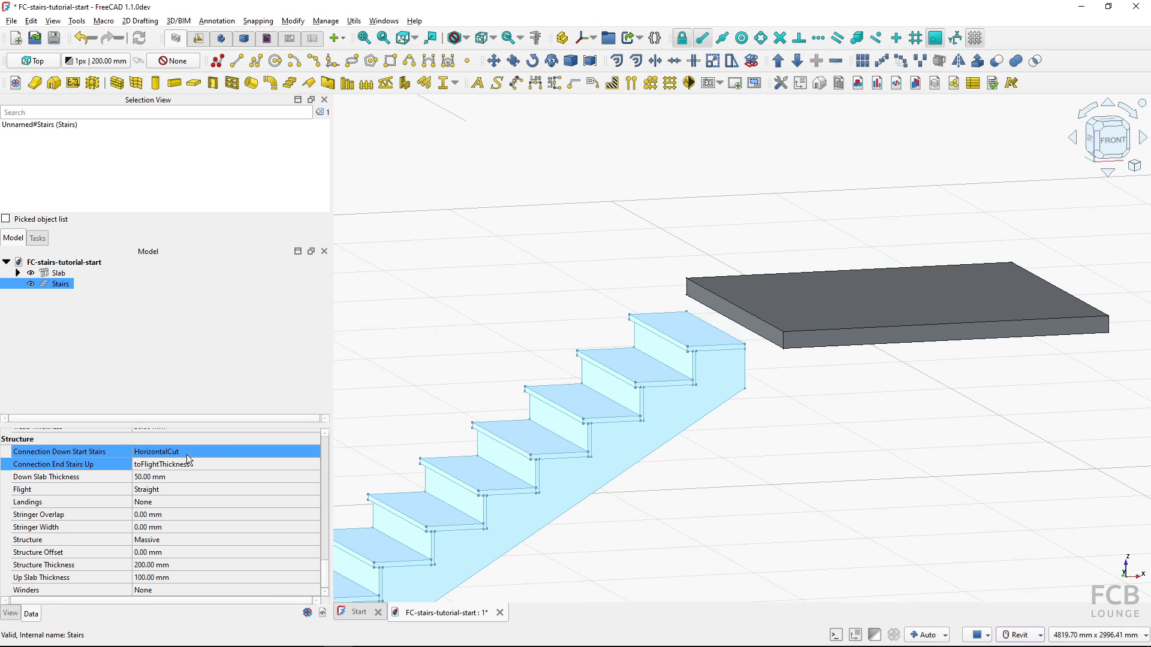
{"action": "left_click", "coordinate": [575, 515]}
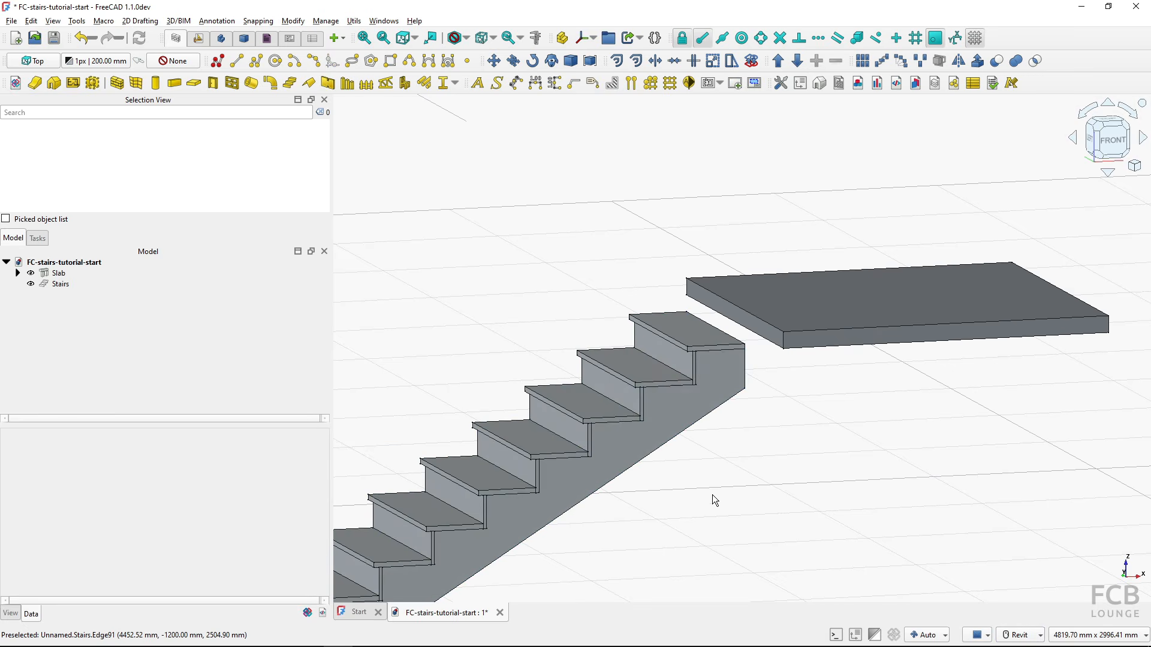
{"action": "scroll", "coordinate": [712, 494], "scroll_direction": "down", "scroll_amount": 5}
{"action": "middle_click_drag", "start_coordinate": [708, 494], "coordinate": [758, 412]}
{"action": "scroll", "coordinate": [758, 408], "scroll_direction": "up", "scroll_amount": 1}
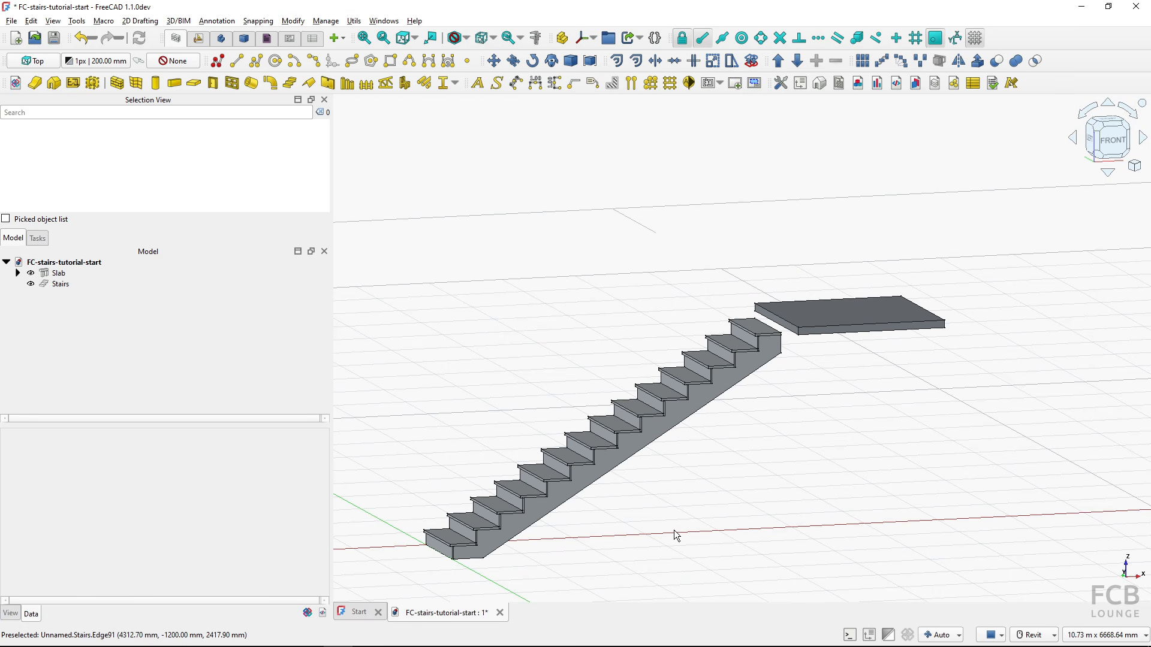
{"action": "scroll", "coordinate": [577, 526], "scroll_direction": "up", "scroll_amount": 2}
{"action": "middle_click_drag", "start_coordinate": [531, 527], "coordinate": [770, 554], "text": "shift"}
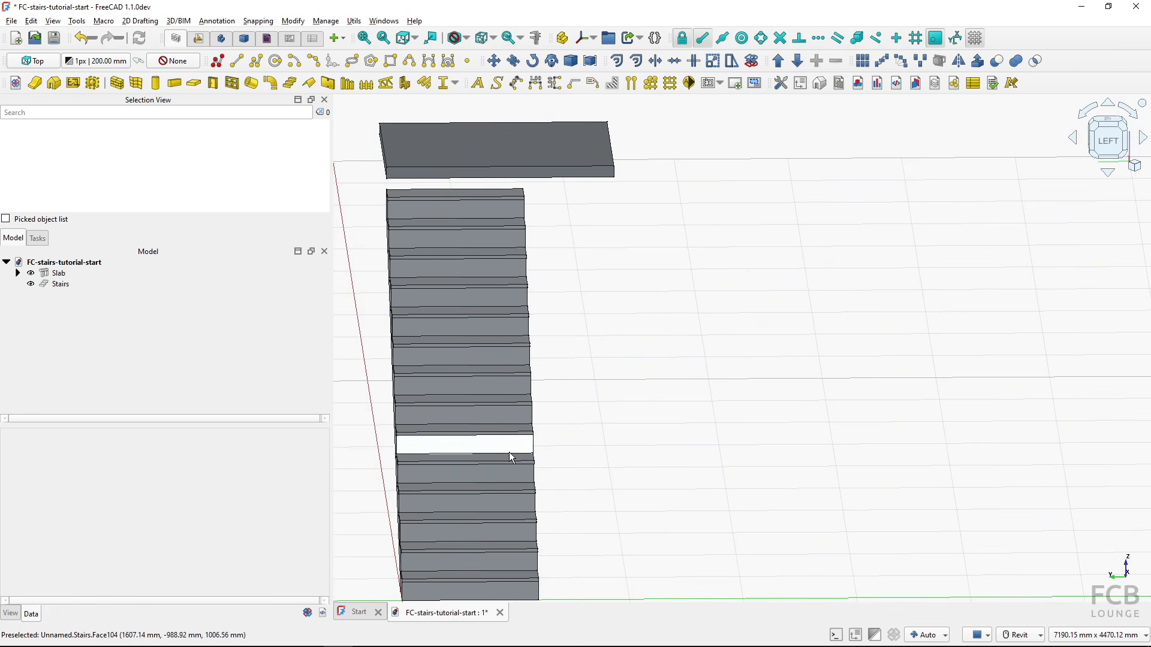
{"action": "middle_click_drag", "start_coordinate": [511, 454], "coordinate": [558, 445], "text": "shift"}
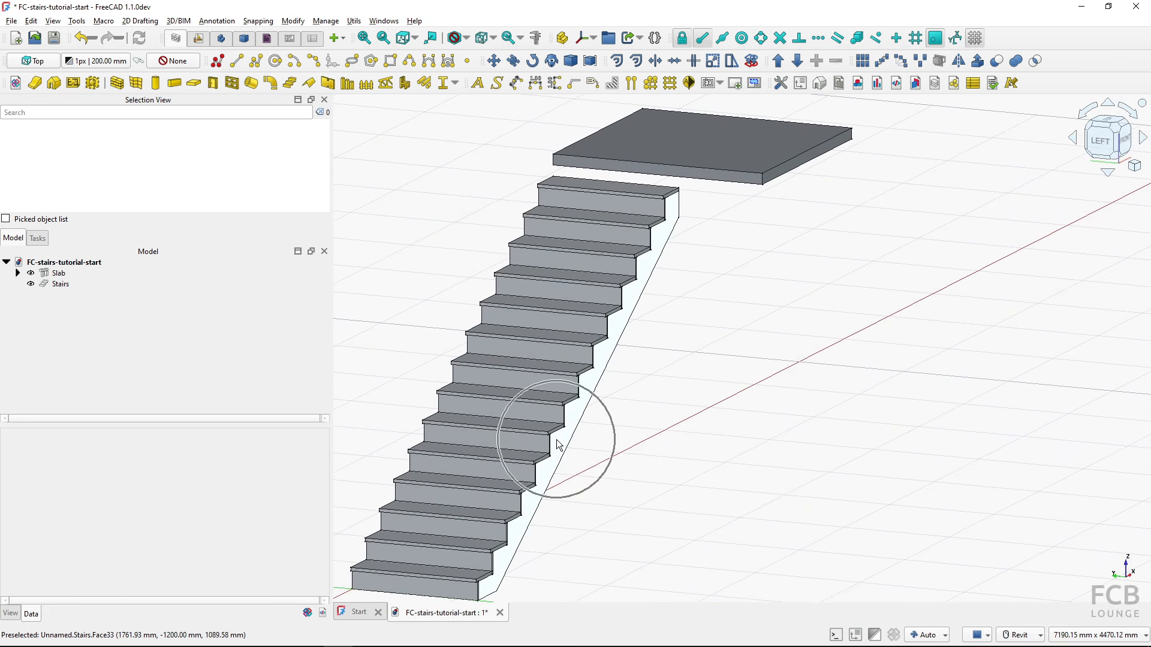
Set the staircase's structure offset to 200 mm and inspect the supporting structure from below
{"action": "left_click", "coordinate": [58, 284]}
{"action": "left_click", "coordinate": [155, 506]}
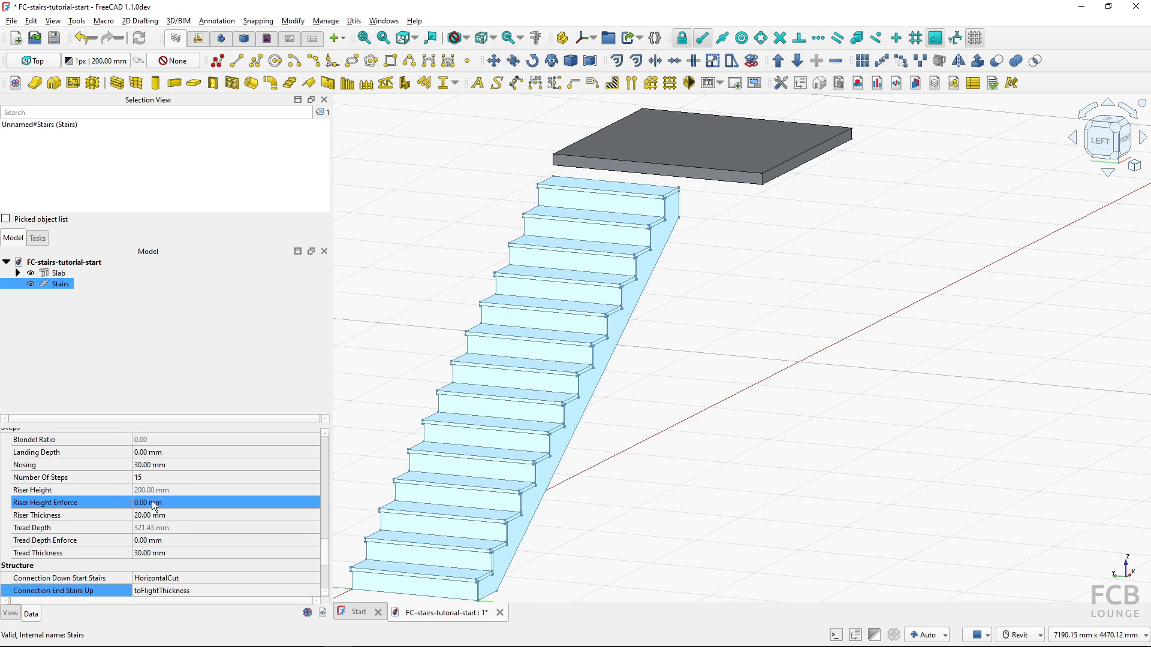
{"action": "scroll", "coordinate": [155, 506], "scroll_direction": "down", "scroll_amount": 4}
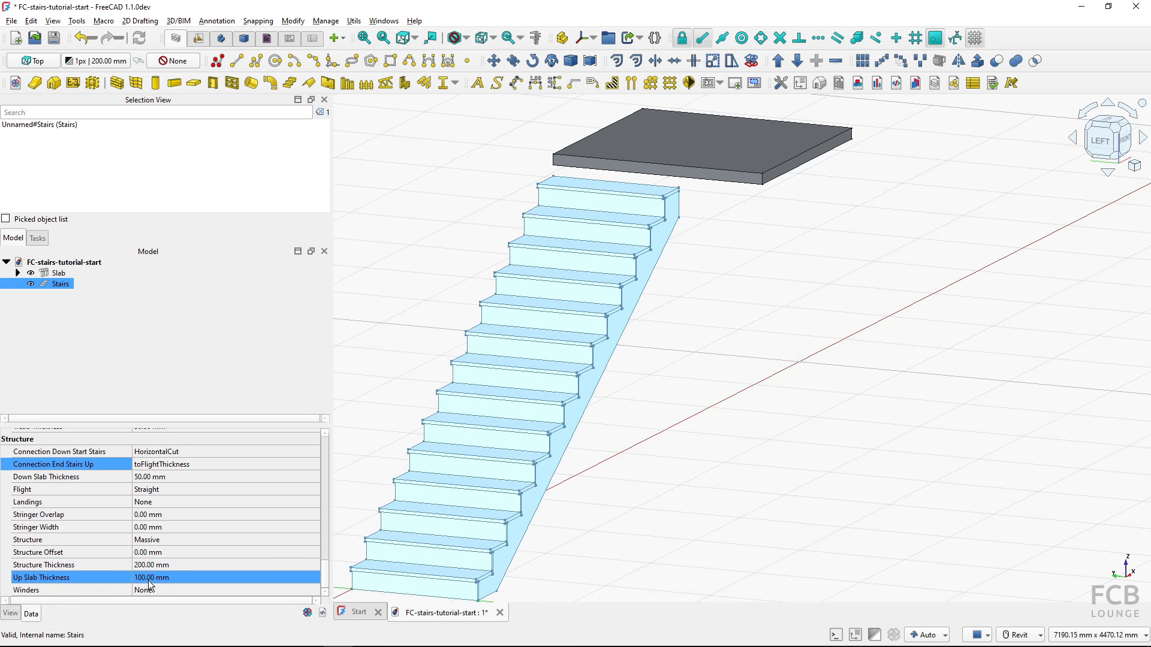
{"action": "key", "text": "ctrl"}
{"action": "key", "text": "ctrl"}
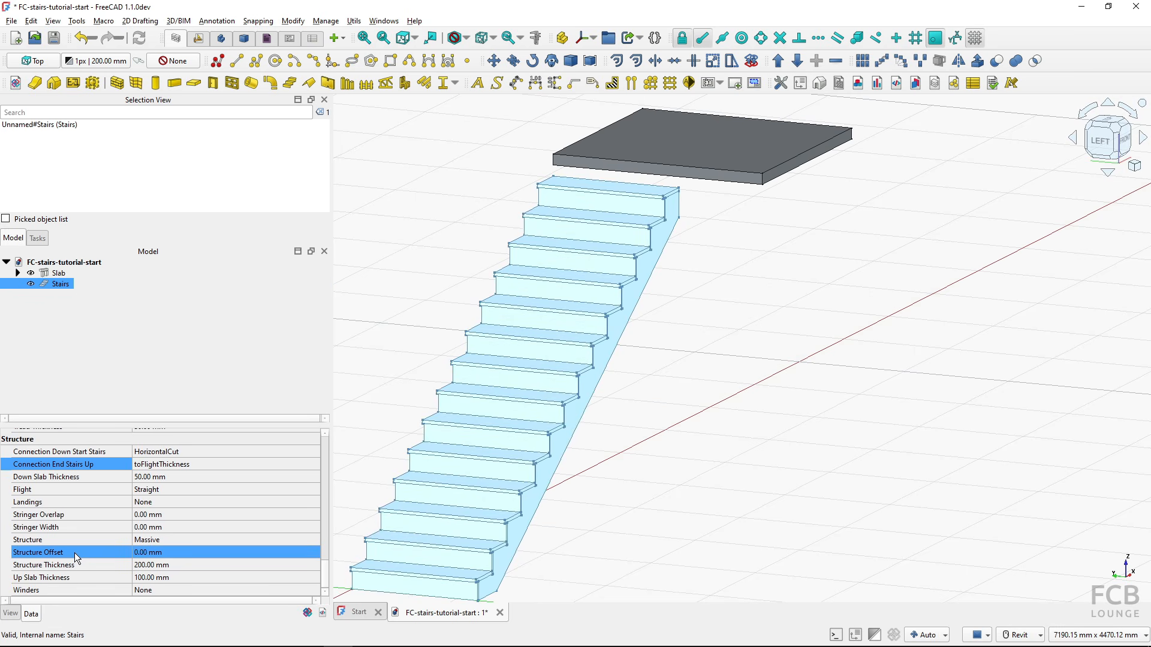
{"action": "left_click", "coordinate": [185, 554]}
{"action": "type", "text": "10"}
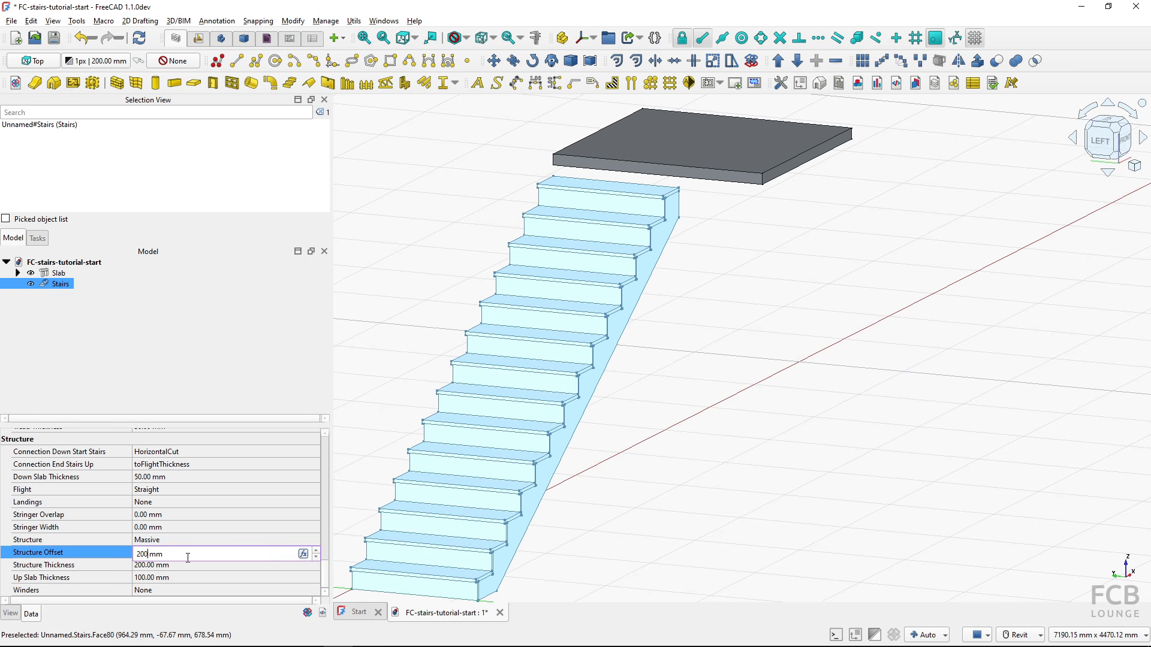
{"action": "key", "text": "Return"}
{"action": "scroll", "coordinate": [635, 481], "scroll_direction": "down", "scroll_amount": 1}
{"action": "left_click", "coordinate": [604, 466]}
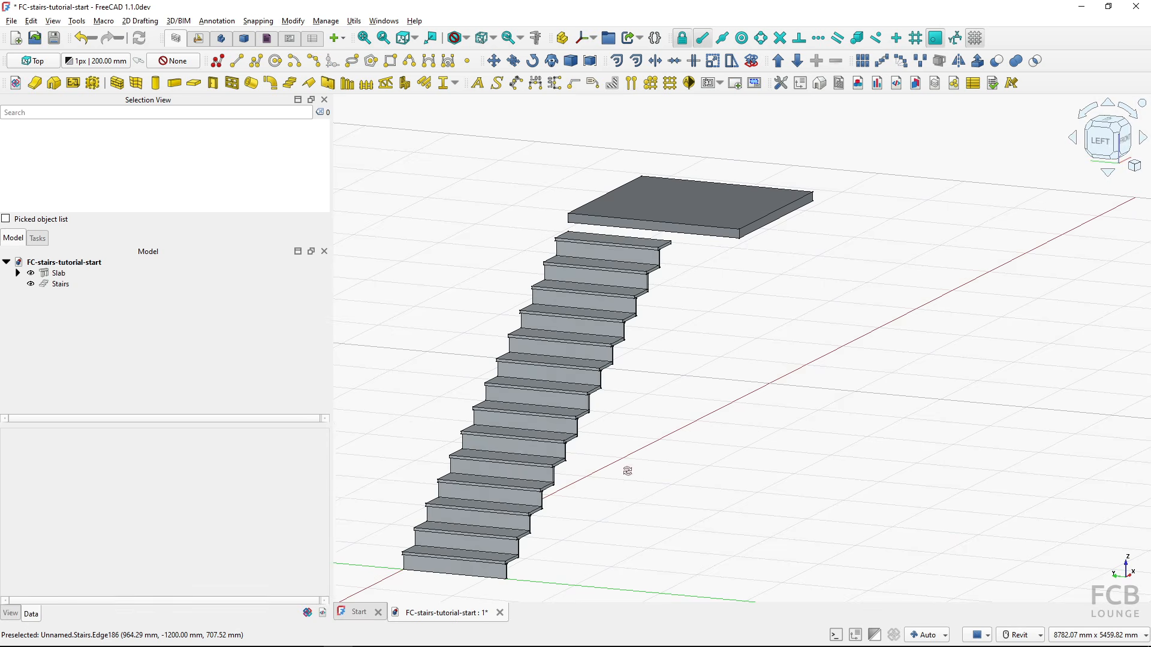
{"action": "middle_click_drag", "start_coordinate": [627, 471], "coordinate": [339, 450], "text": "shift"}
{"action": "middle_click_drag", "start_coordinate": [717, 482], "coordinate": [628, 436], "text": "shift"}
{"action": "middle_click_drag", "start_coordinate": [599, 436], "coordinate": [461, 433]}
{"action": "scroll", "coordinate": [569, 433], "scroll_direction": "up", "scroll_amount": 2}
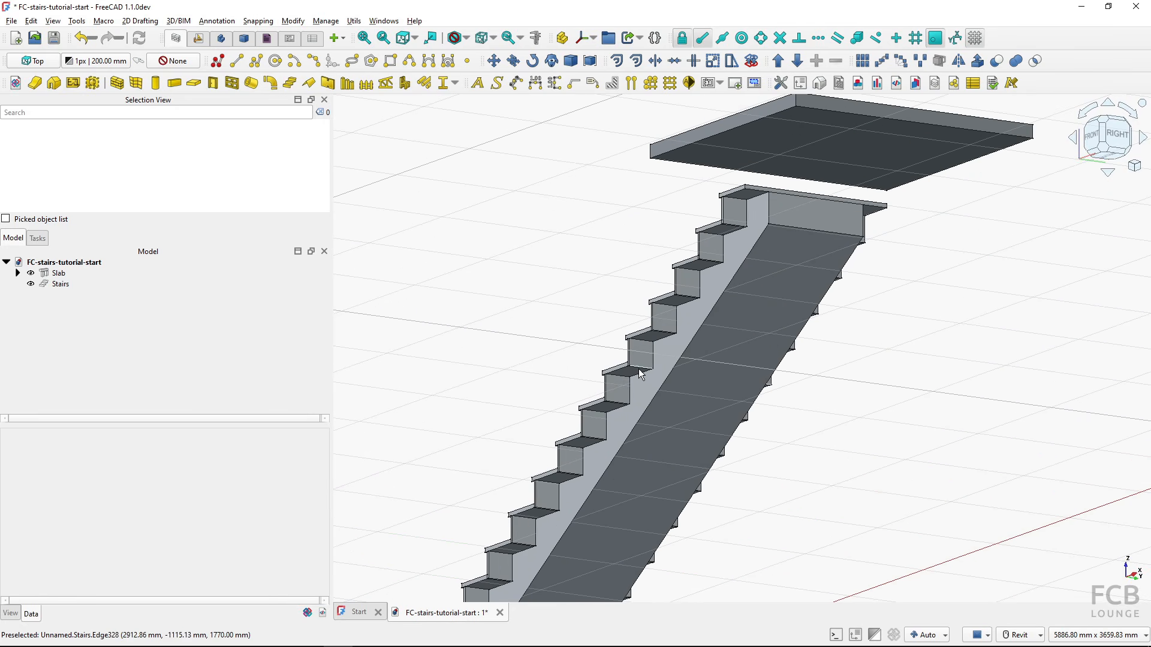
Try structure offsets of 400 mm and 500 mm on the staircase
{"action": "left_click", "coordinate": [55, 284]}
{"action": "scroll", "coordinate": [250, 516], "scroll_direction": "down", "scroll_amount": 5}
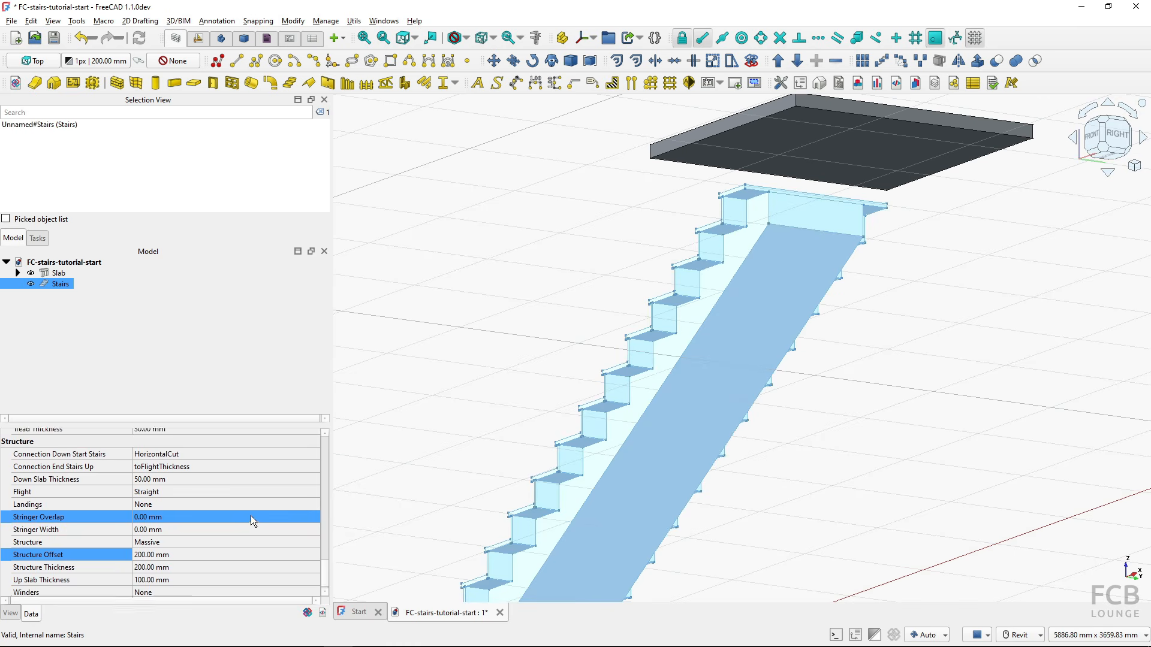
{"action": "left_click", "coordinate": [213, 553]}
{"action": "left_click", "coordinate": [212, 554]}
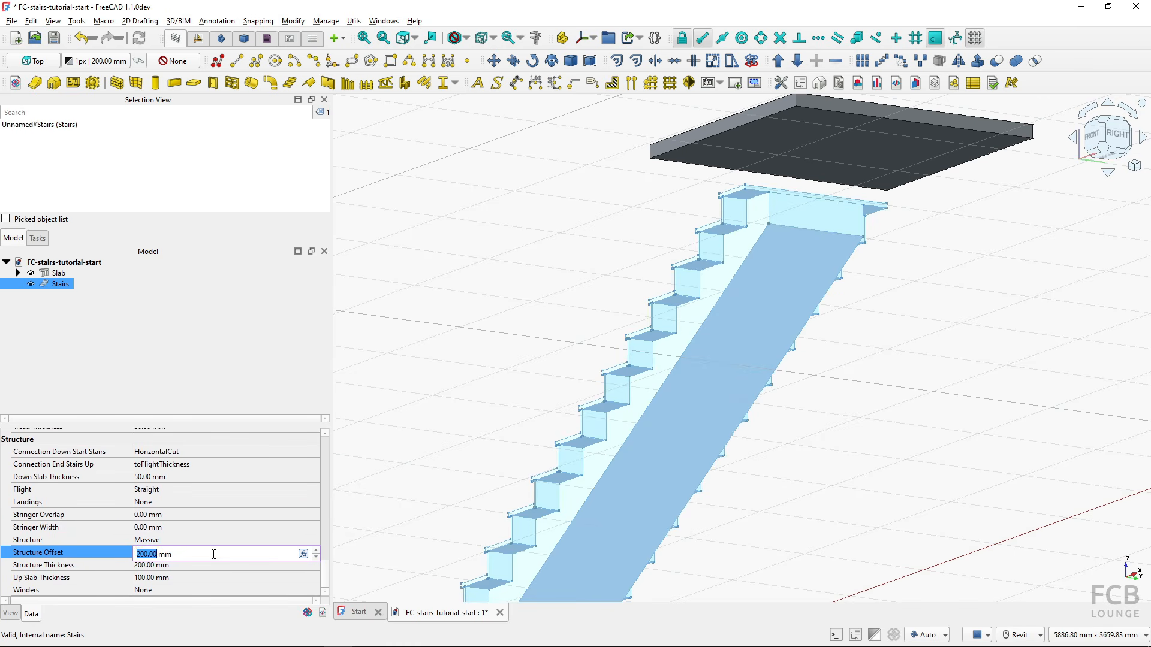
{"action": "type", "text": "400"}
{"action": "key", "text": "Return"}
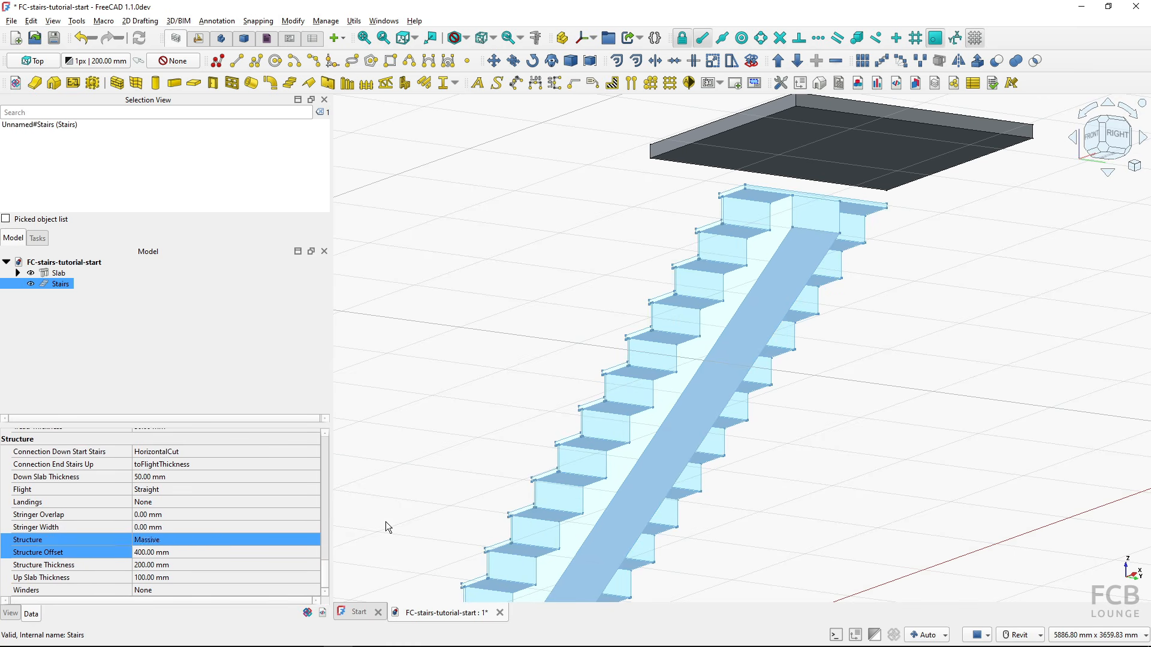
{"action": "left_click", "coordinate": [176, 554]}
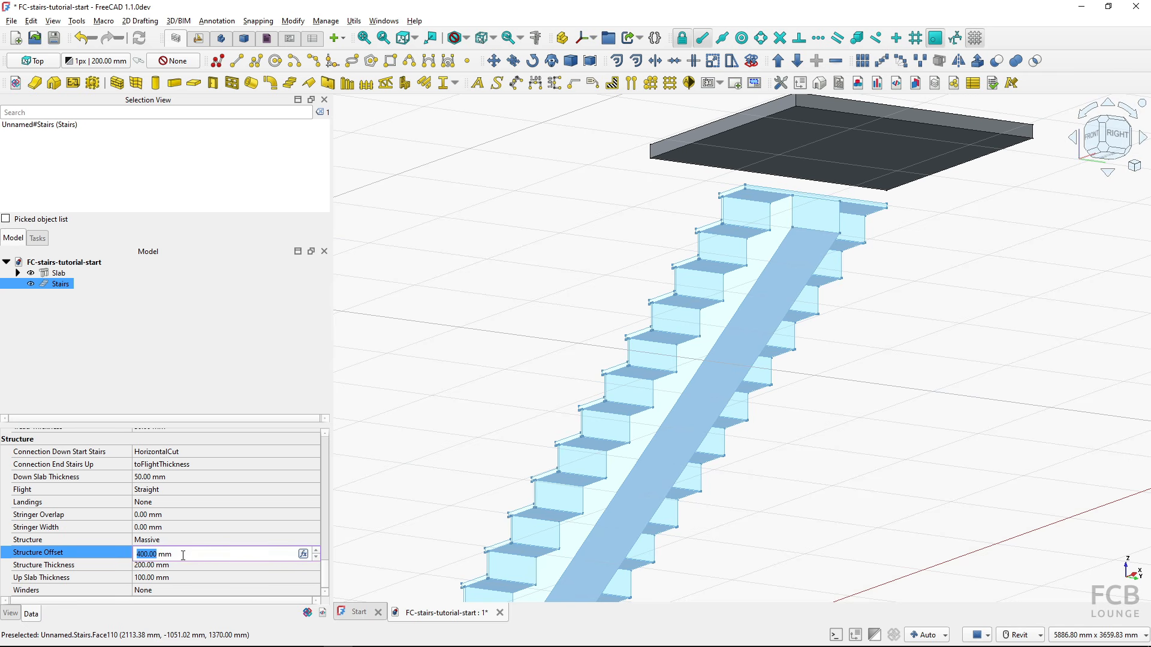
{"action": "type", "text": "50.0"}
{"action": "key", "text": "Return"}
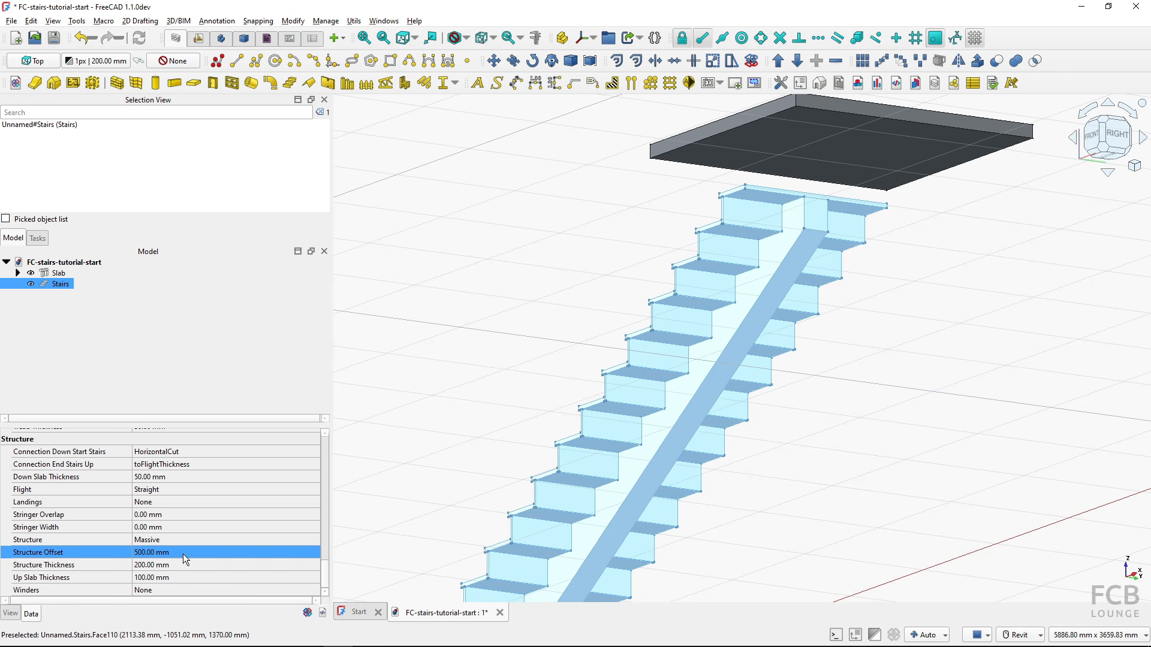
Set the staircase's structure offset to 550 mm and view the whole flight from above
{"action": "left_click", "coordinate": [184, 555]}
{"action": "type", "text": "550"}
{"action": "key", "text": "Return"}
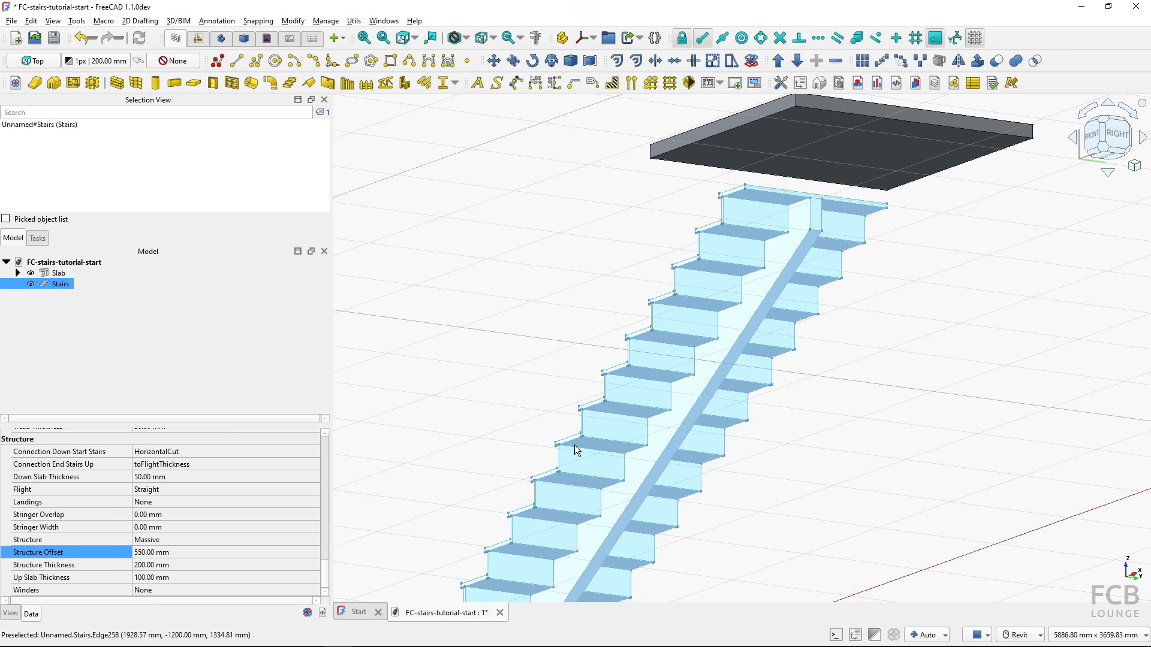
{"action": "scroll", "coordinate": [610, 411], "scroll_direction": "down", "scroll_amount": 3}
{"action": "middle_click_drag", "start_coordinate": [575, 414], "coordinate": [597, 406], "text": "shift"}
{"action": "scroll", "coordinate": [597, 406], "scroll_direction": "up", "scroll_amount": 3}
{"action": "left_click", "coordinate": [473, 354]}
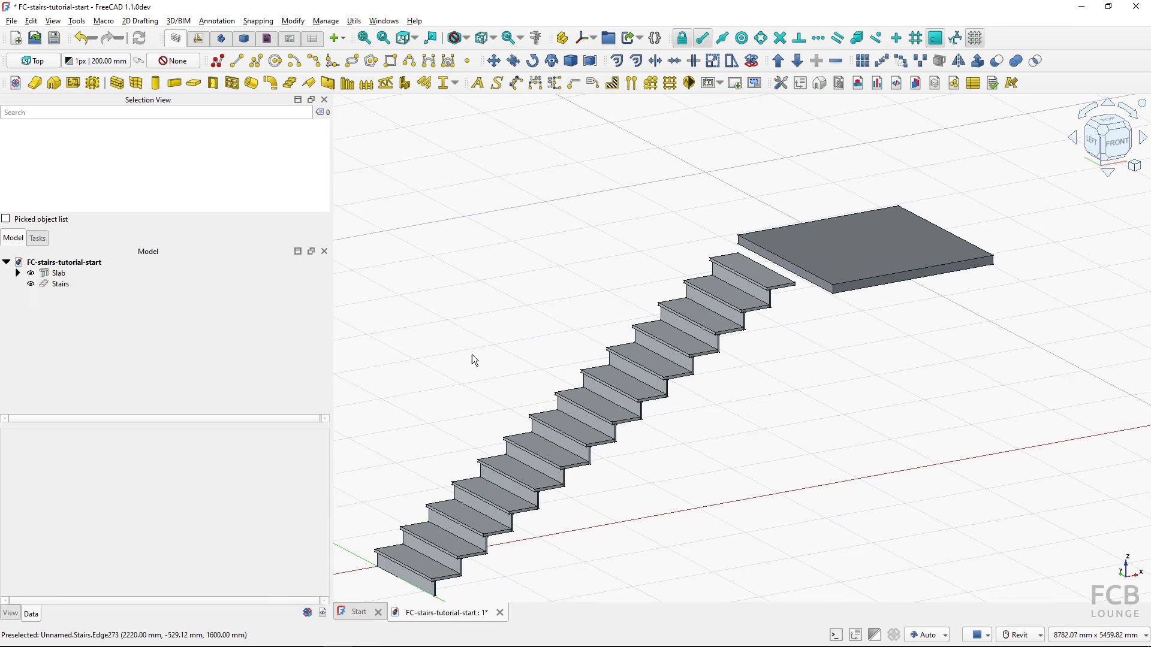
Set the staircase's riser thickness to 0 mm and view the treads on their central support
{"action": "left_click", "coordinate": [45, 264]}
{"action": "left_click", "coordinate": [60, 284]}
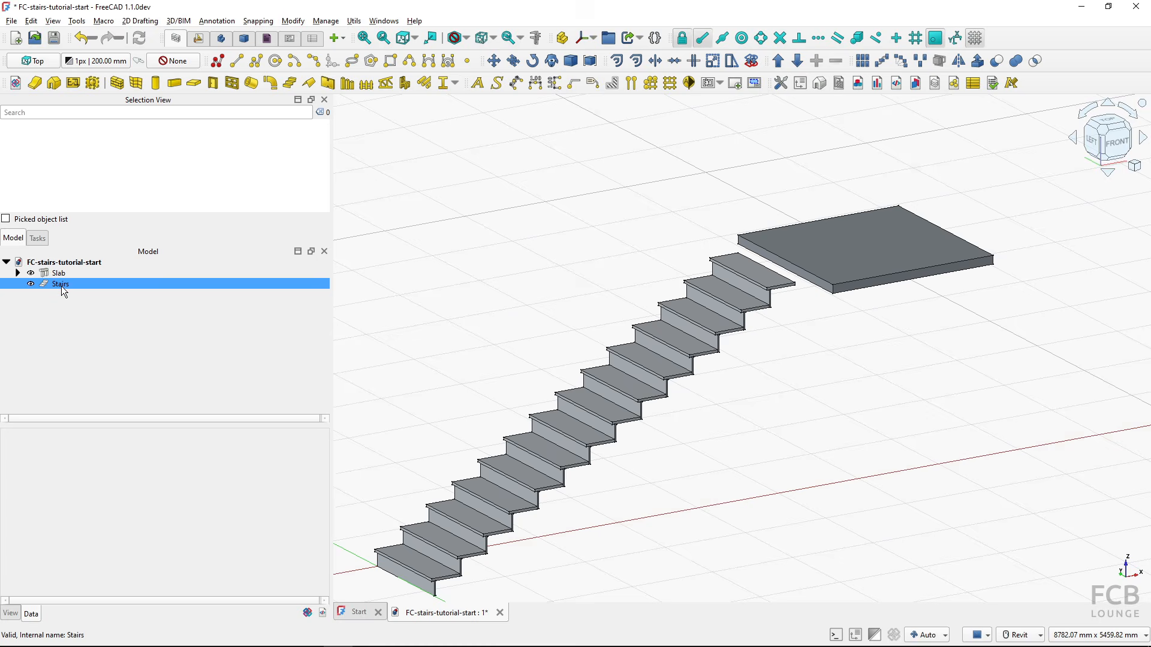
{"action": "left_click", "coordinate": [61, 284]}
{"action": "scroll", "coordinate": [156, 515], "scroll_direction": "down", "scroll_amount": 1}
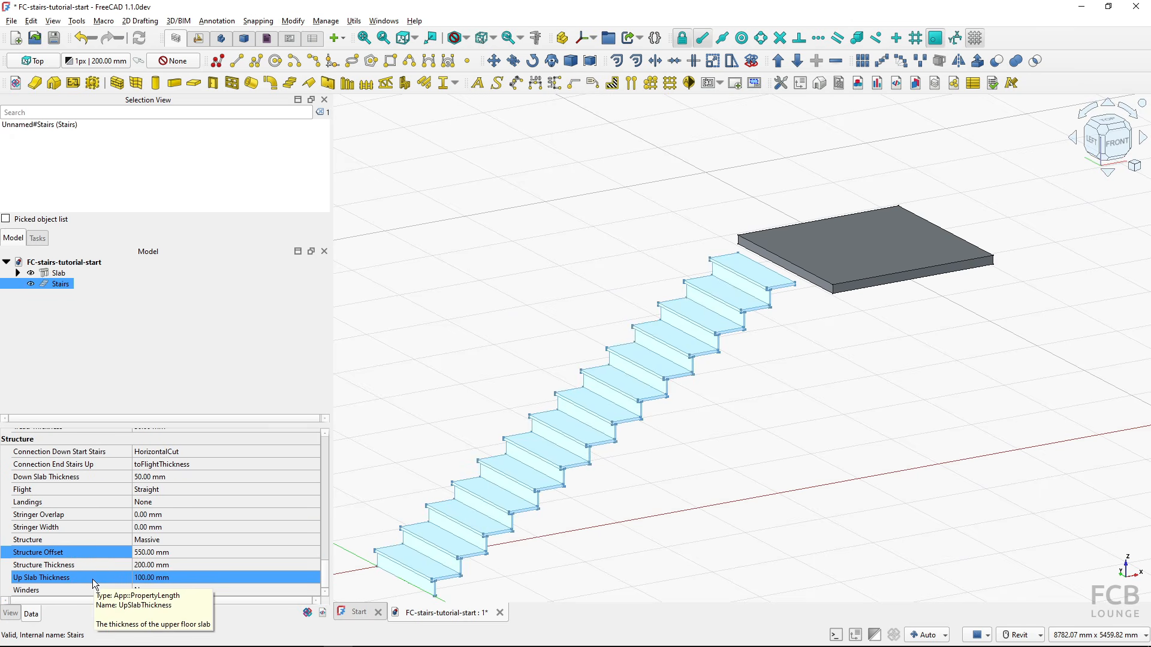
{"action": "scroll", "coordinate": [95, 563], "scroll_direction": "up", "scroll_amount": 4}
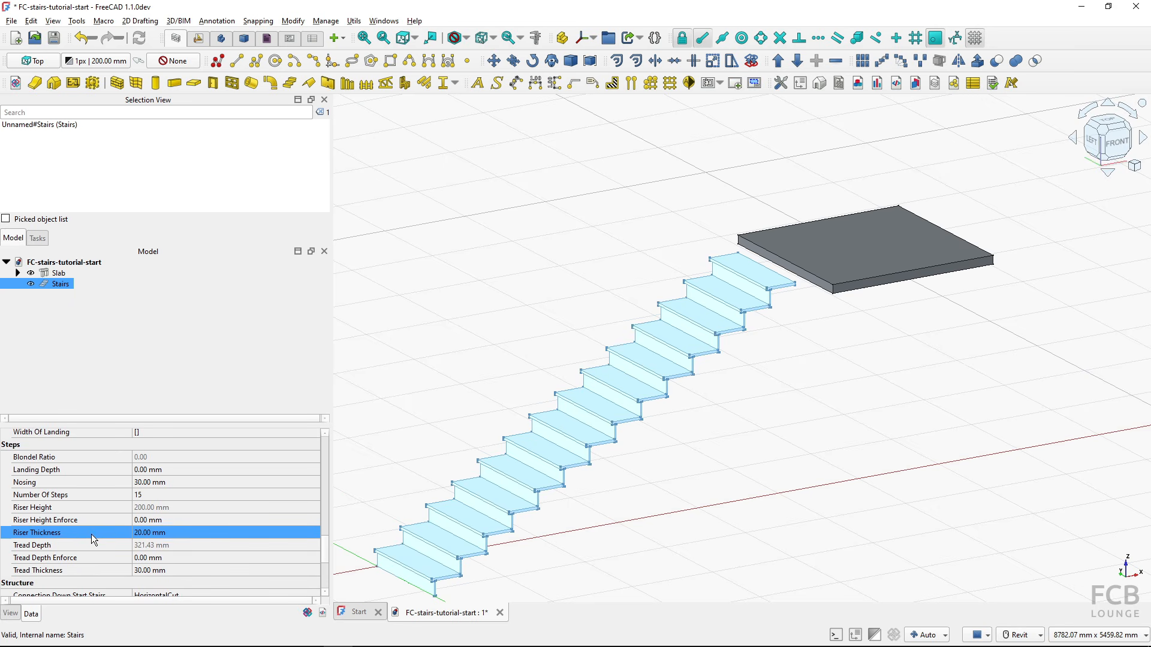
{"action": "left_click", "coordinate": [164, 533]}
{"action": "type", "text": "0"}
{"action": "key", "text": "Return"}
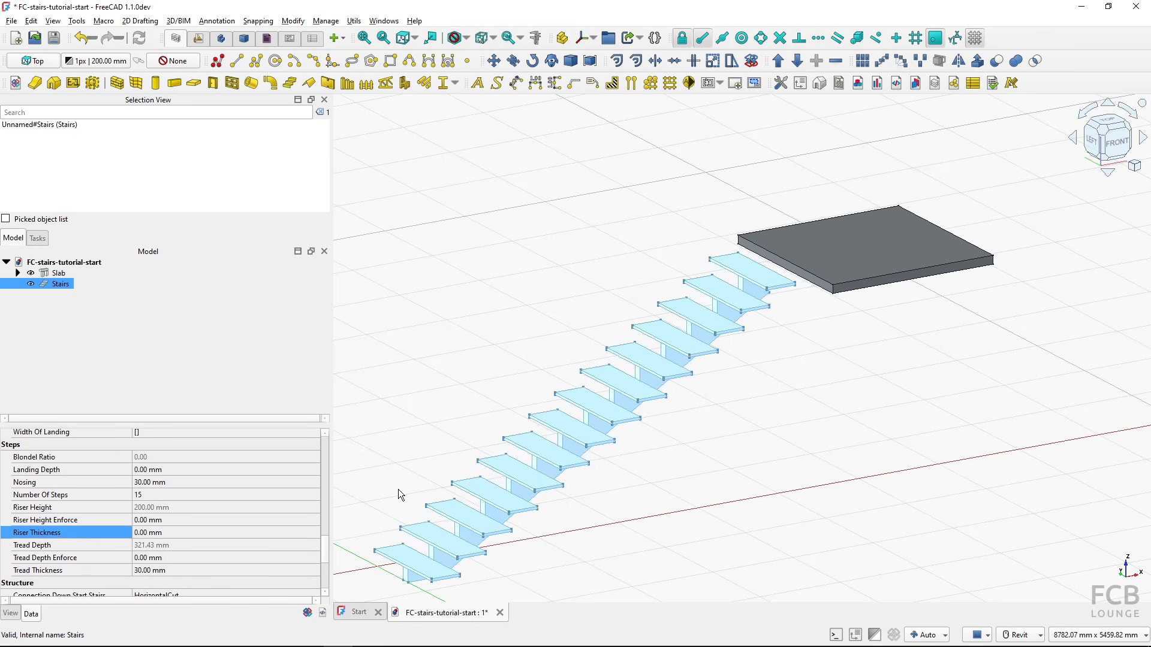
{"action": "left_click", "coordinate": [410, 430]}
{"action": "middle_click_drag", "start_coordinate": [408, 433], "coordinate": [621, 393], "text": "shift"}
{"action": "scroll", "coordinate": [626, 391], "scroll_direction": "up", "scroll_amount": 1}
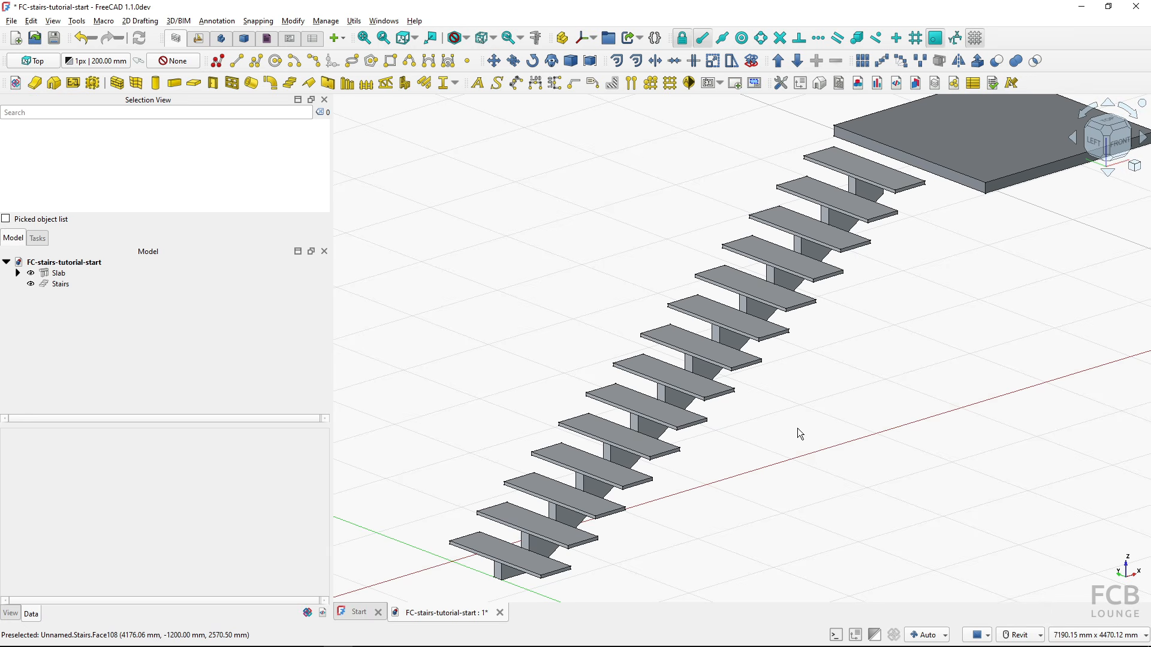
Set the staircase's structure type to None and view the treads without support
{"action": "left_click", "coordinate": [61, 284]}
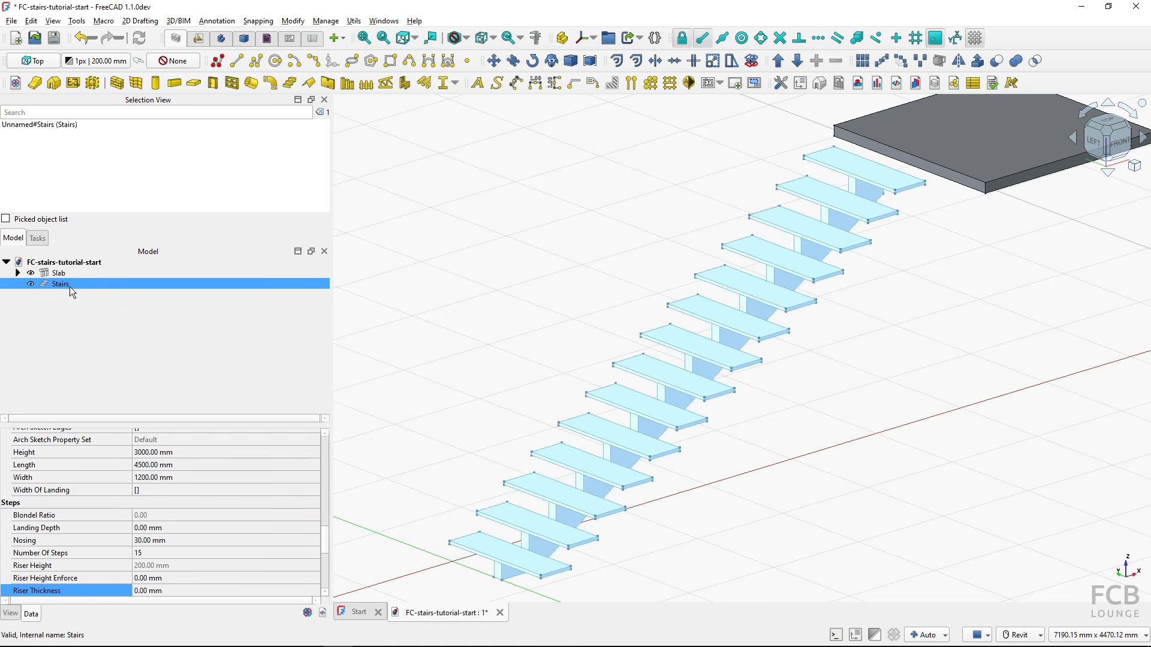
{"action": "scroll", "coordinate": [188, 526], "scroll_direction": "down", "scroll_amount": 5}
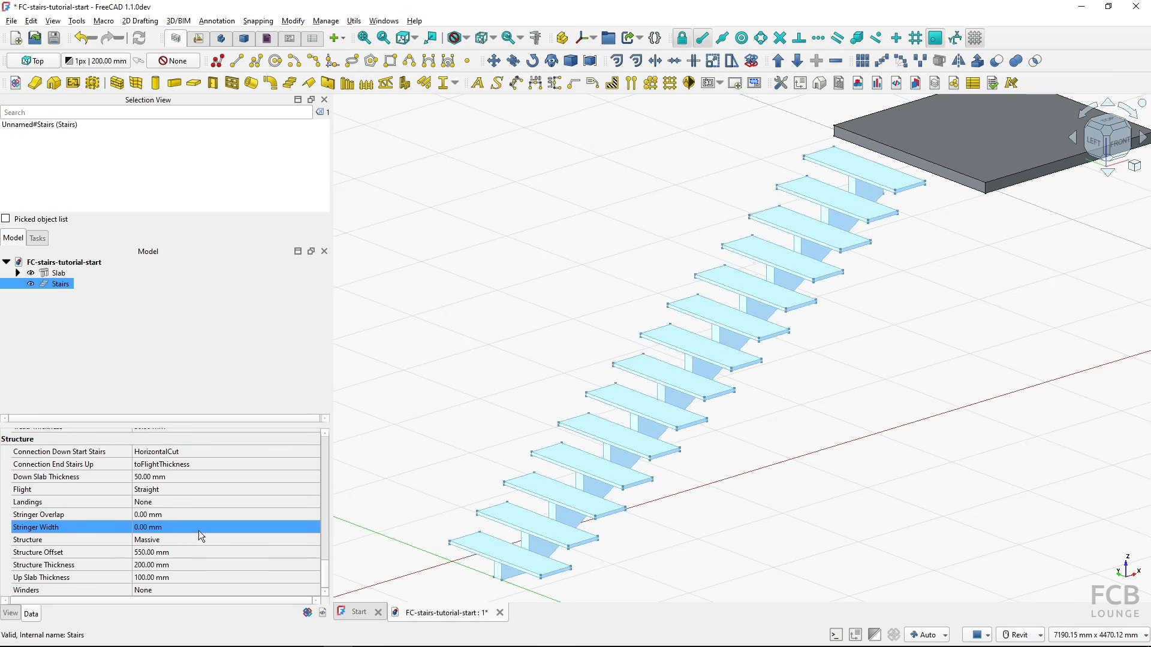
{"action": "left_click", "coordinate": [219, 540]}
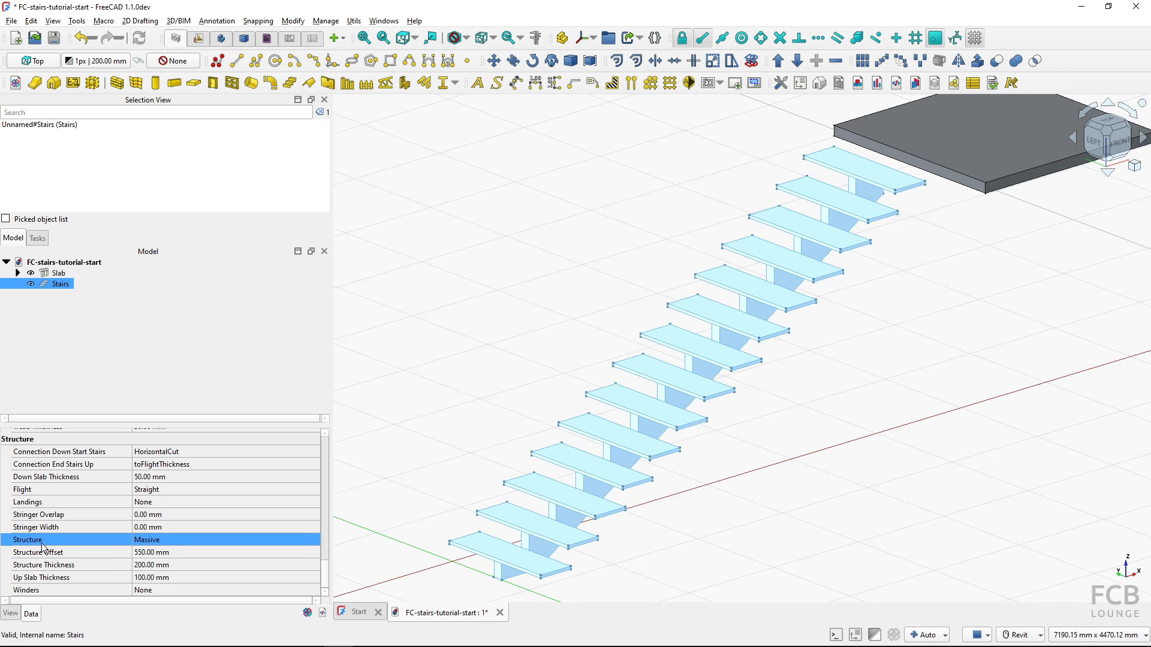
{"action": "left_click", "coordinate": [146, 543]}
{"action": "left_click", "coordinate": [157, 528]}
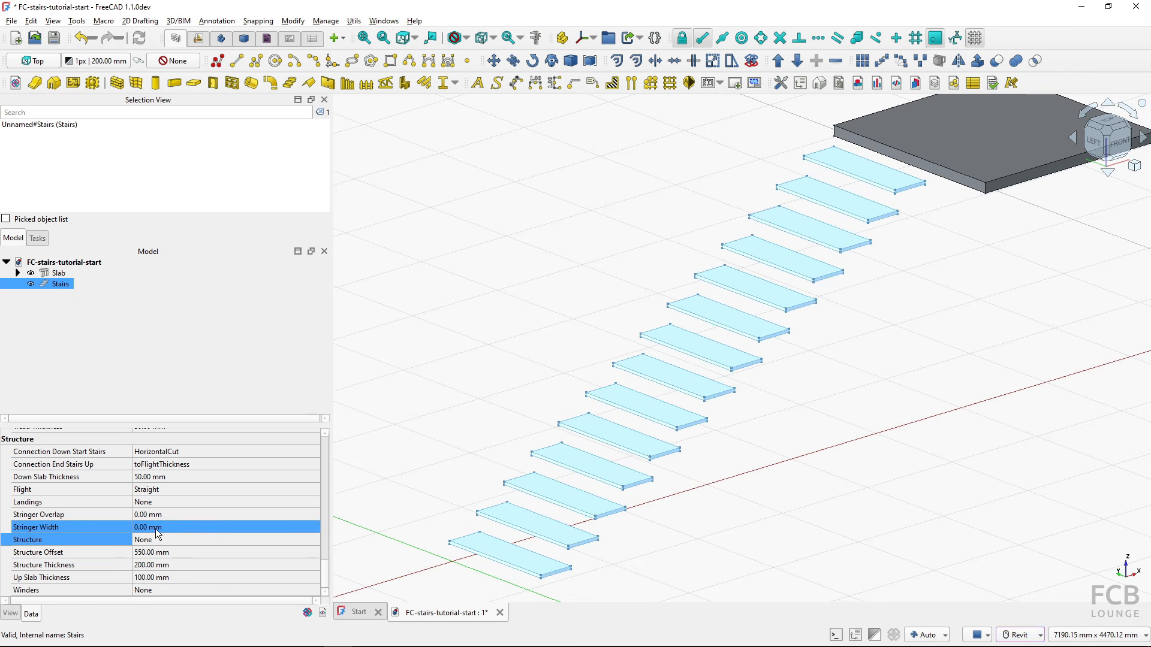
{"action": "left_click", "coordinate": [470, 422]}
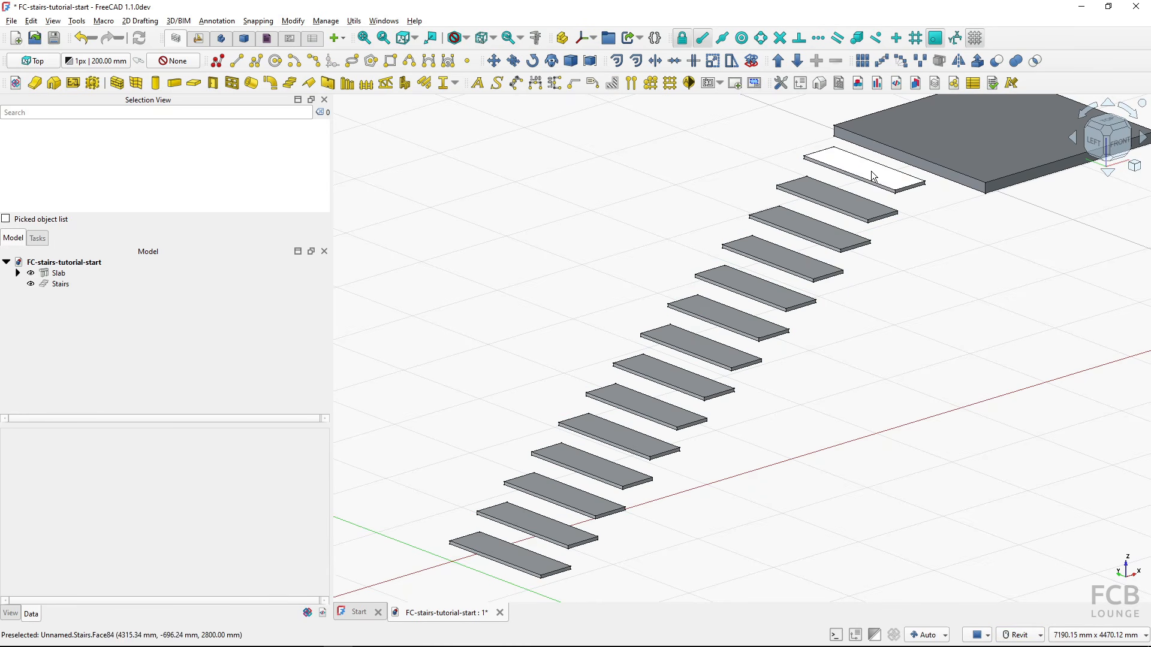
Set the staircase's riser thickness to 20 mm
{"action": "left_click", "coordinate": [69, 284]}
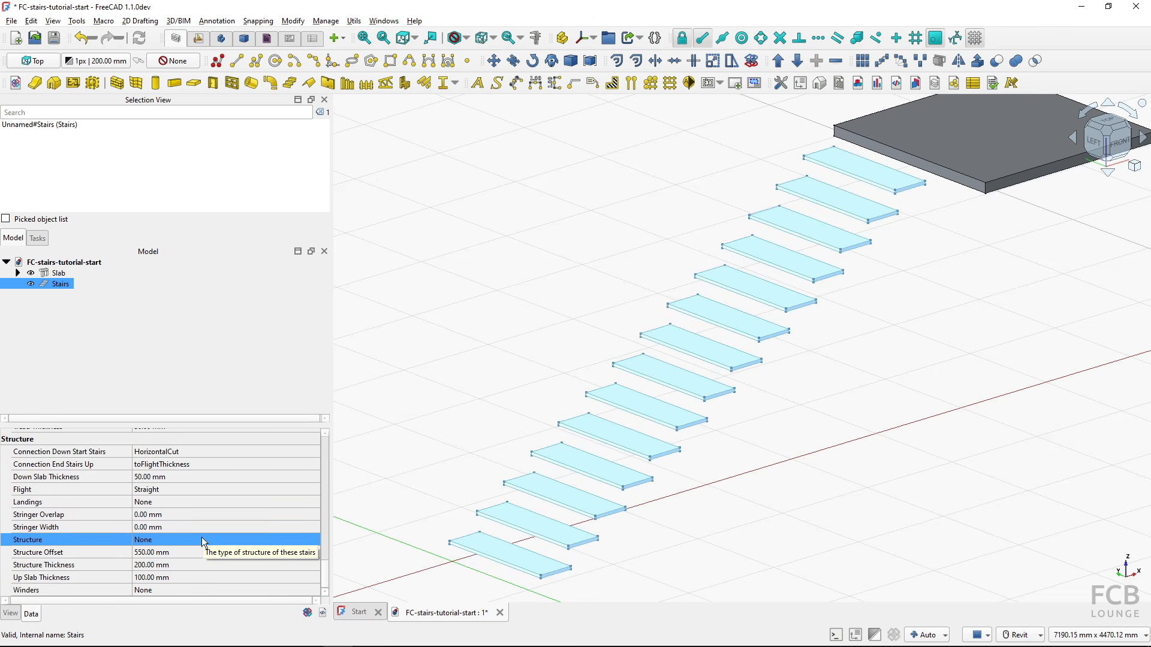
{"action": "scroll", "coordinate": [201, 537], "scroll_direction": "up", "scroll_amount": 3}
{"action": "scroll", "coordinate": [178, 480], "scroll_direction": "up", "scroll_amount": 1}
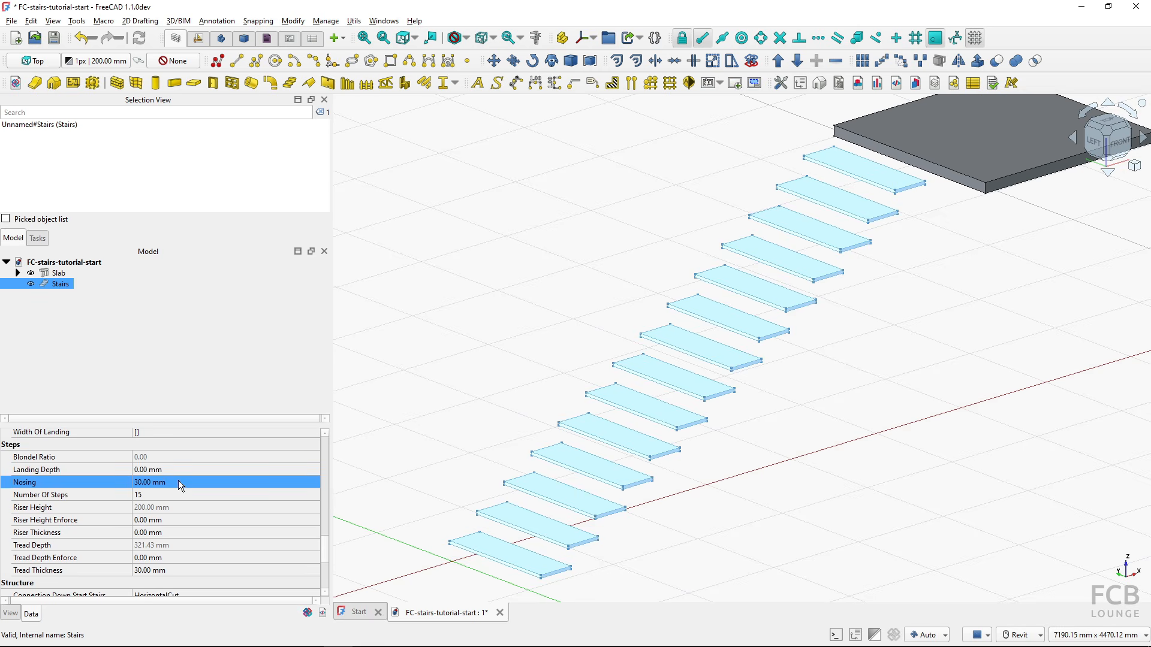
{"action": "left_click", "coordinate": [183, 531]}
{"action": "type", "text": "20"}
{"action": "key", "text": "Return"}
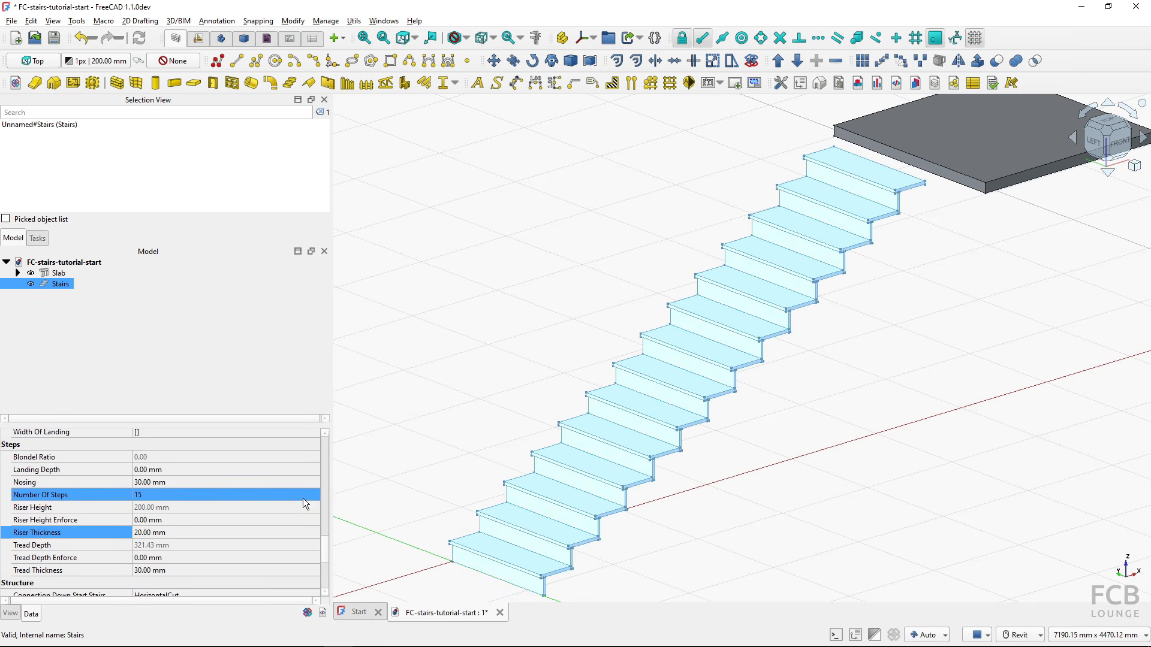
Set the staircase's structure type to One stringer and inspect the flight from below
{"action": "scroll", "coordinate": [203, 532], "scroll_direction": "down", "scroll_amount": 4}
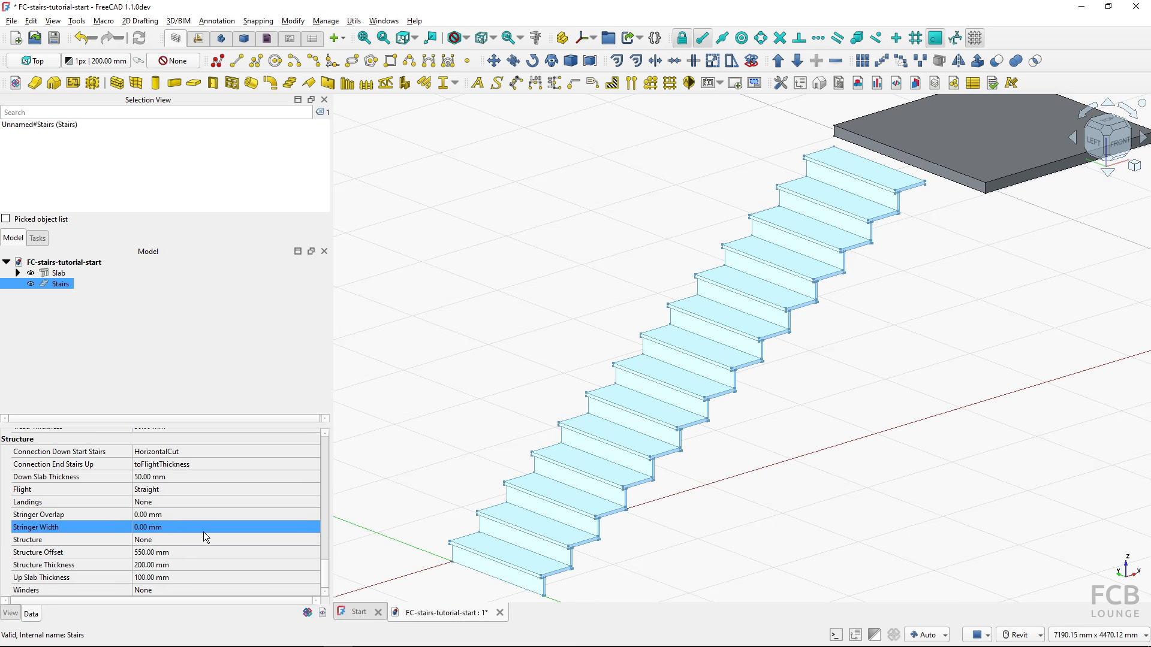
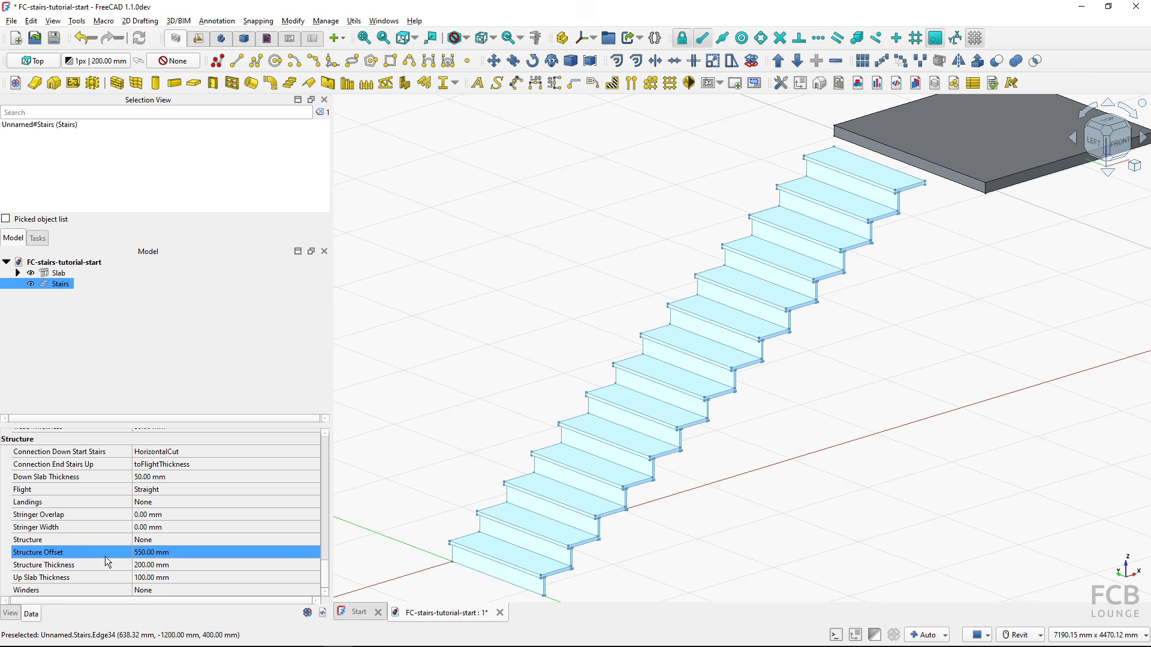
{"action": "left_click", "coordinate": [82, 541]}
{"action": "left_click", "coordinate": [159, 542]}
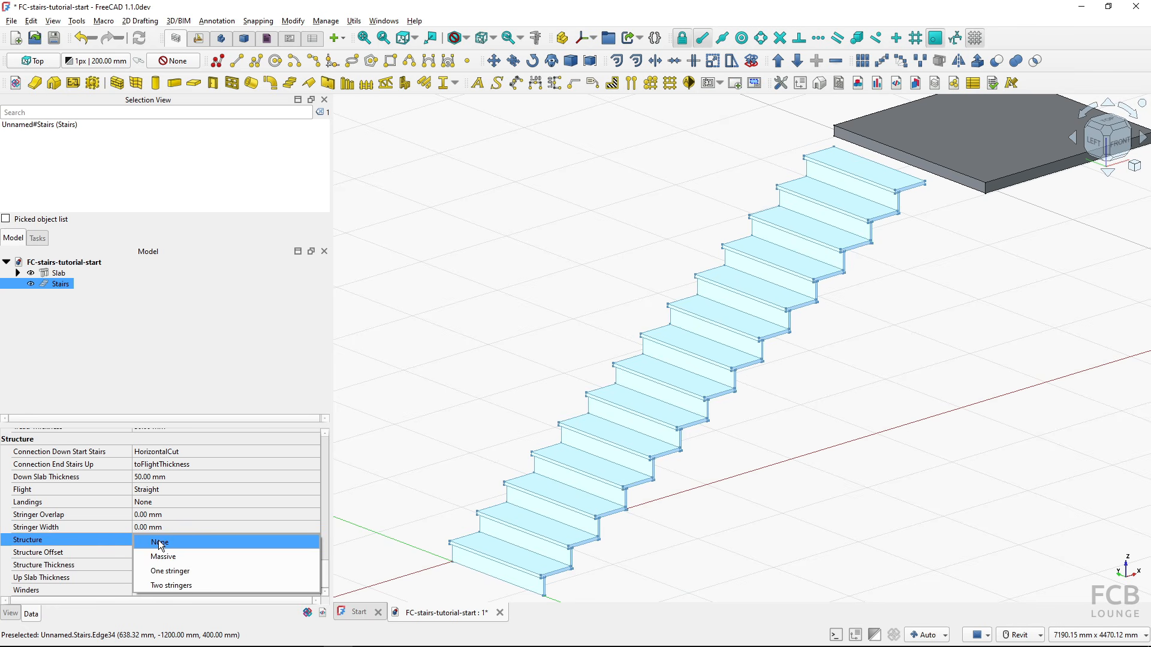
{"action": "left_click", "coordinate": [182, 570]}
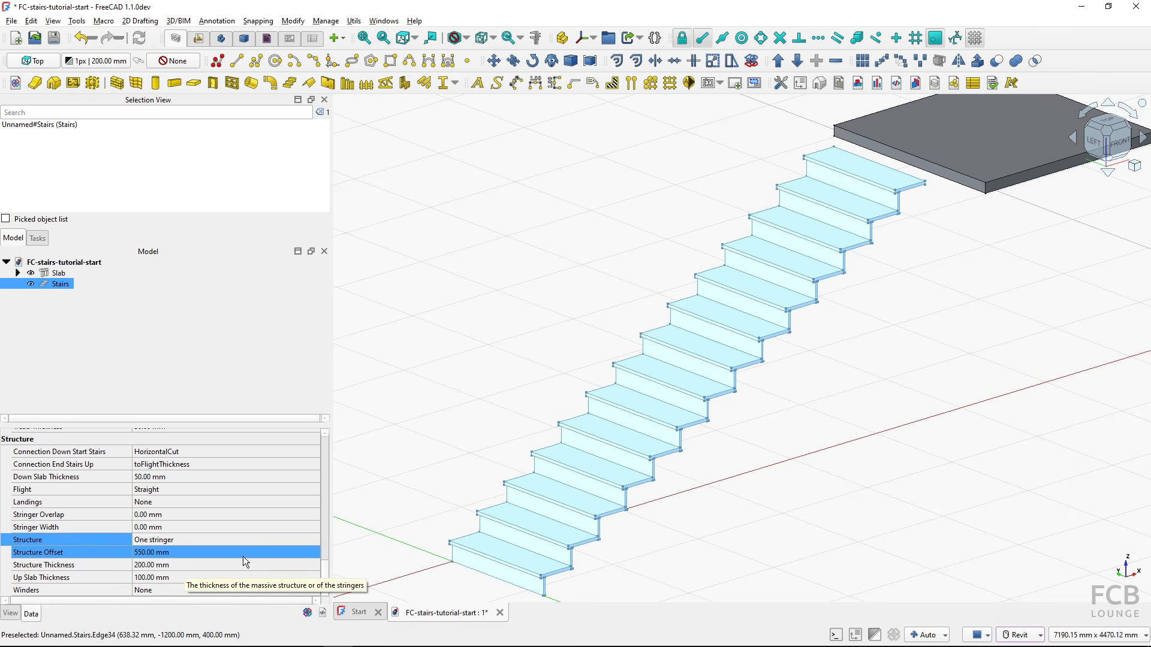
{"action": "left_click", "coordinate": [788, 513]}
{"action": "middle_click_drag", "start_coordinate": [789, 513], "coordinate": [718, 450], "text": "shift"}
{"action": "scroll", "coordinate": [718, 450], "scroll_direction": "down", "scroll_amount": 3}
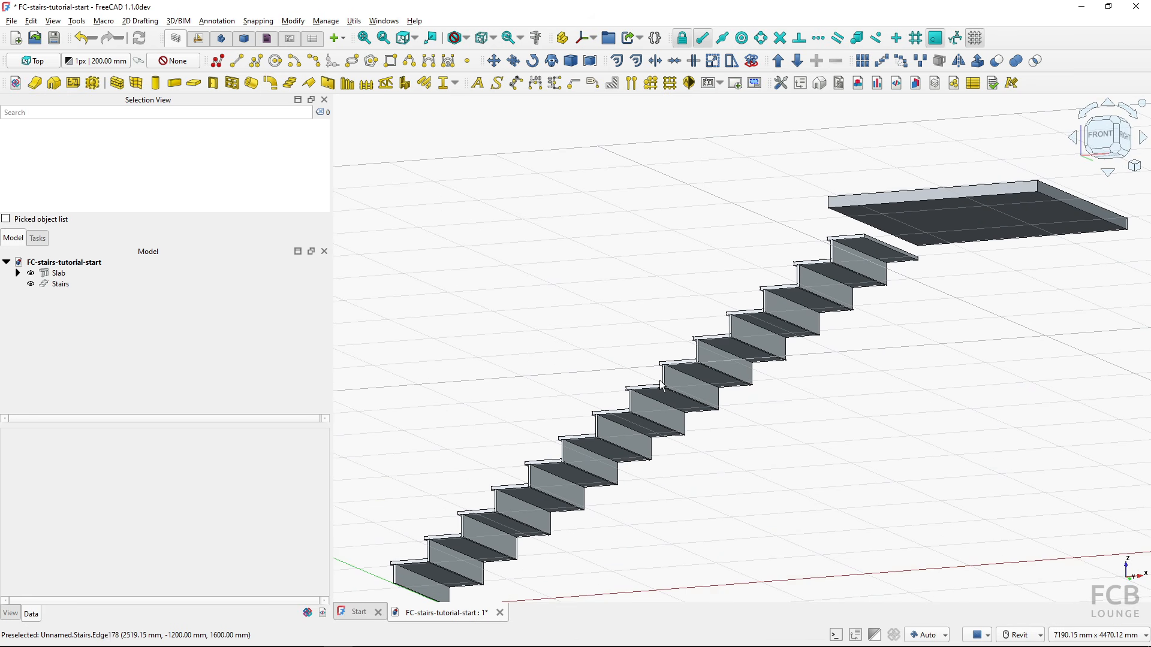
Set the staircase's stringer width to 40 mm and inspect from the front how the stringer meets the steps
{"action": "left_click", "coordinate": [67, 285]}
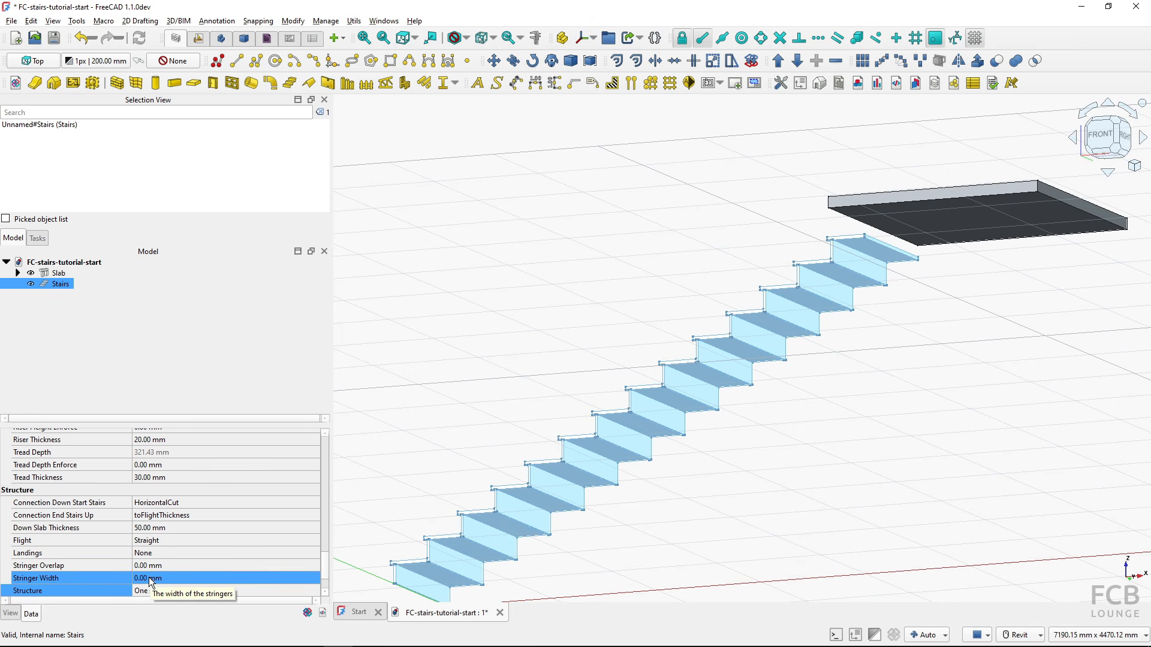
{"action": "left_click", "coordinate": [173, 579]}
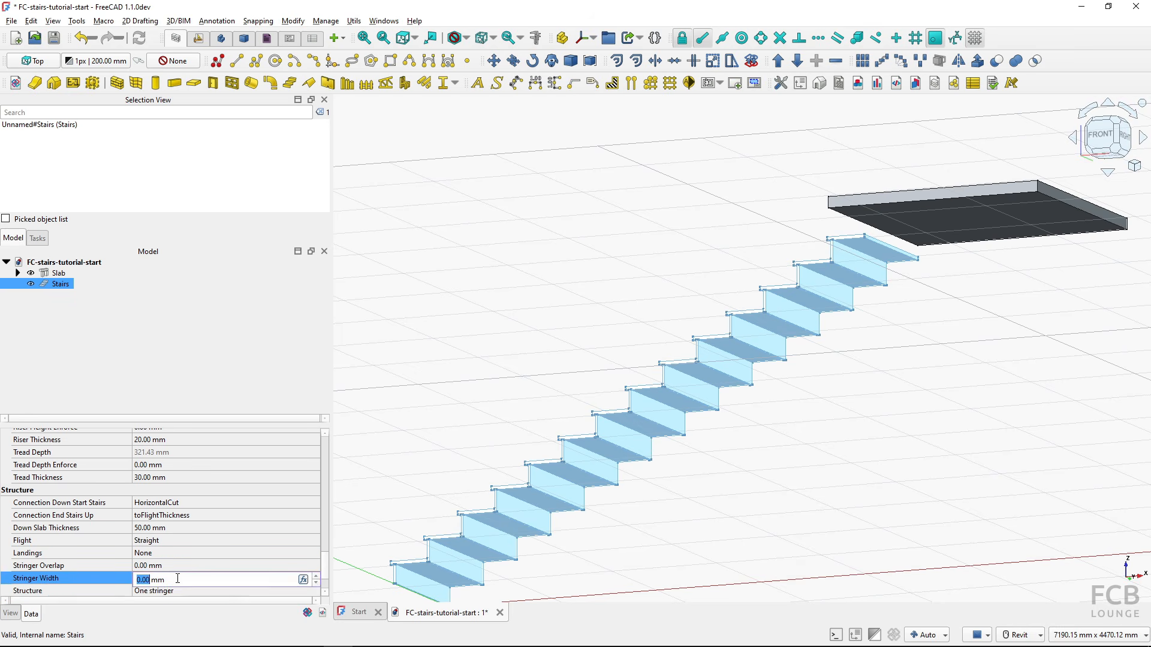
{"action": "type", "text": "40"}
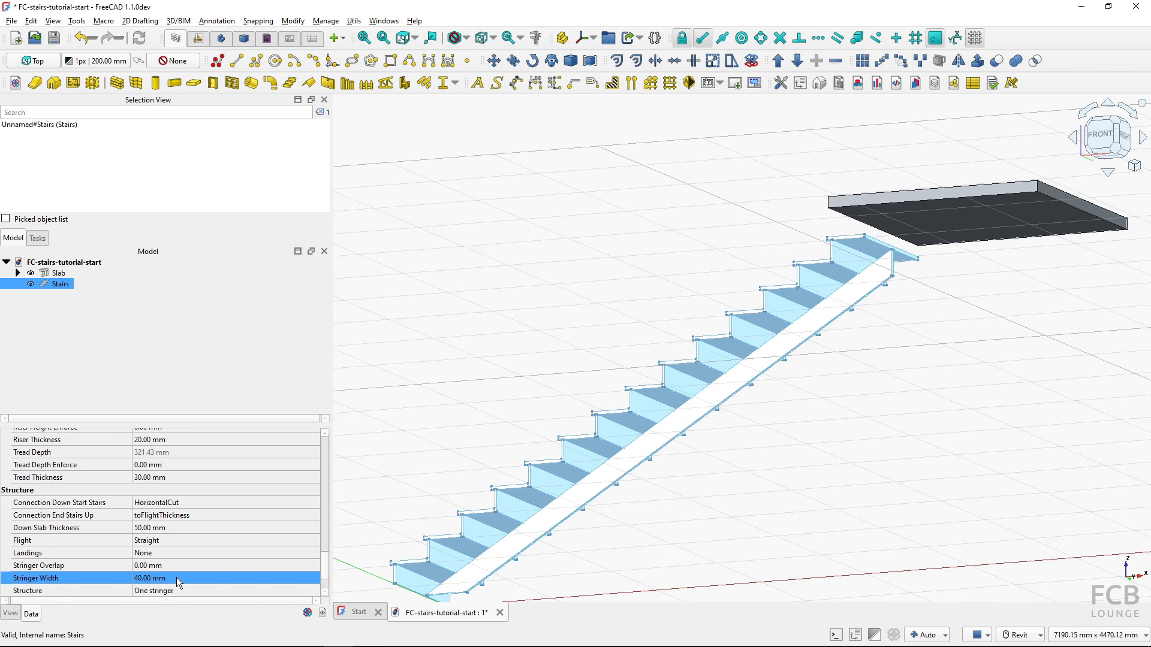
{"action": "key", "text": "Return"}
{"action": "middle_click_drag", "start_coordinate": [693, 435], "coordinate": [734, 420], "text": "shift"}
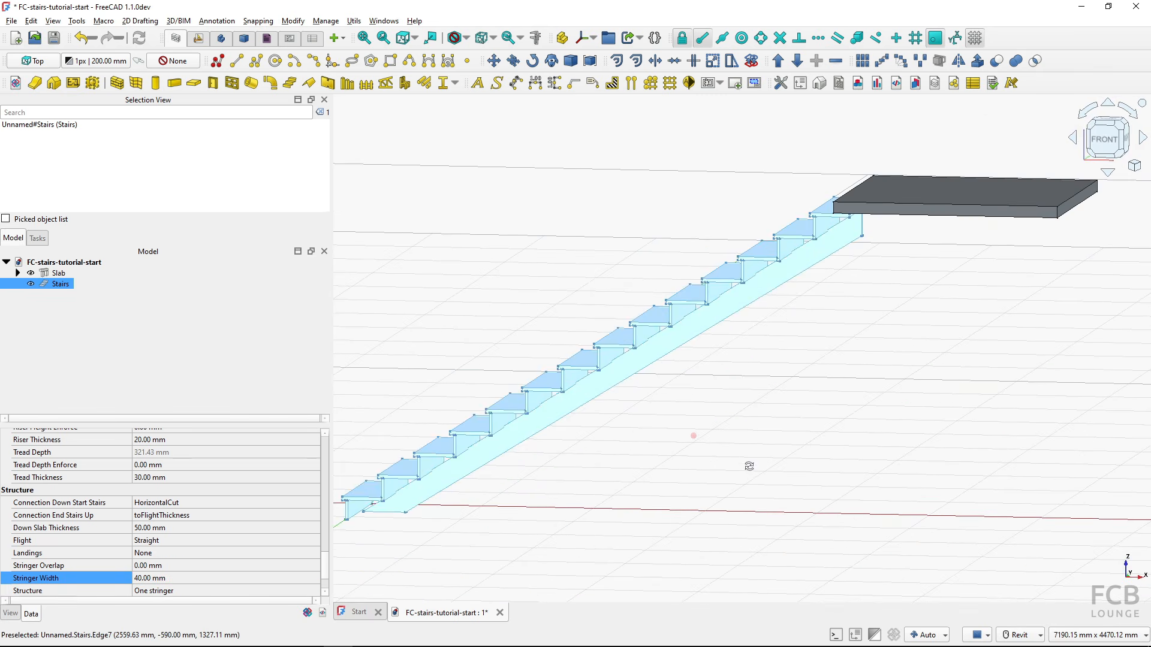
{"action": "scroll", "coordinate": [735, 308], "scroll_direction": "up", "scroll_amount": 3}
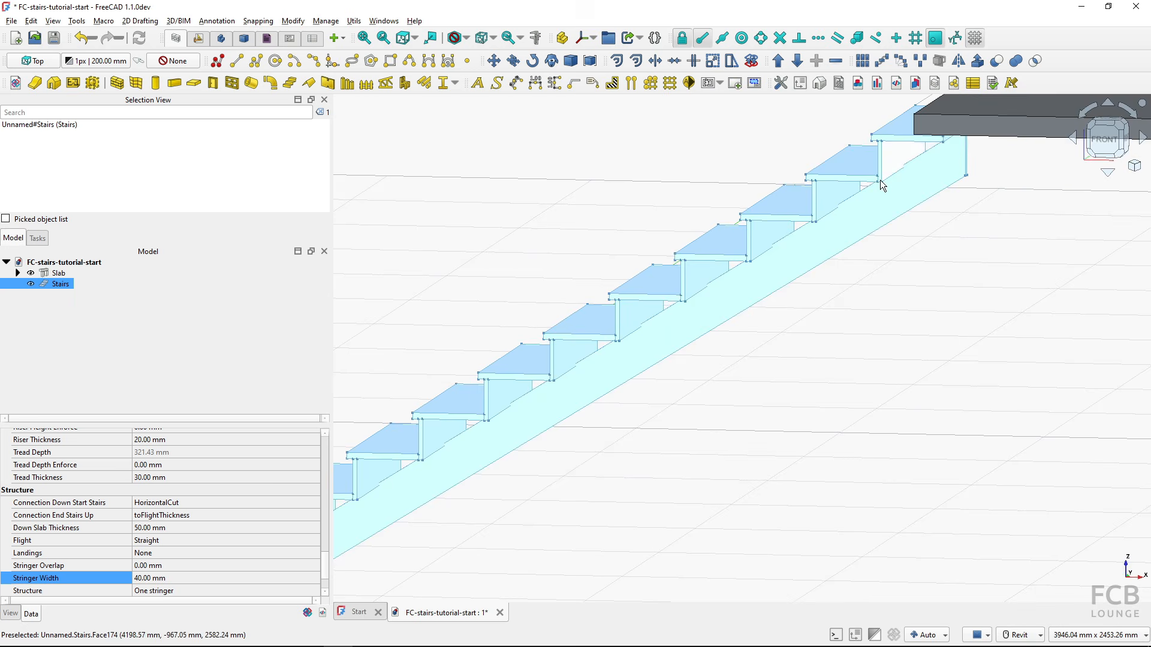
{"action": "middle_click_drag", "start_coordinate": [870, 182], "coordinate": [915, 190], "text": "shift"}
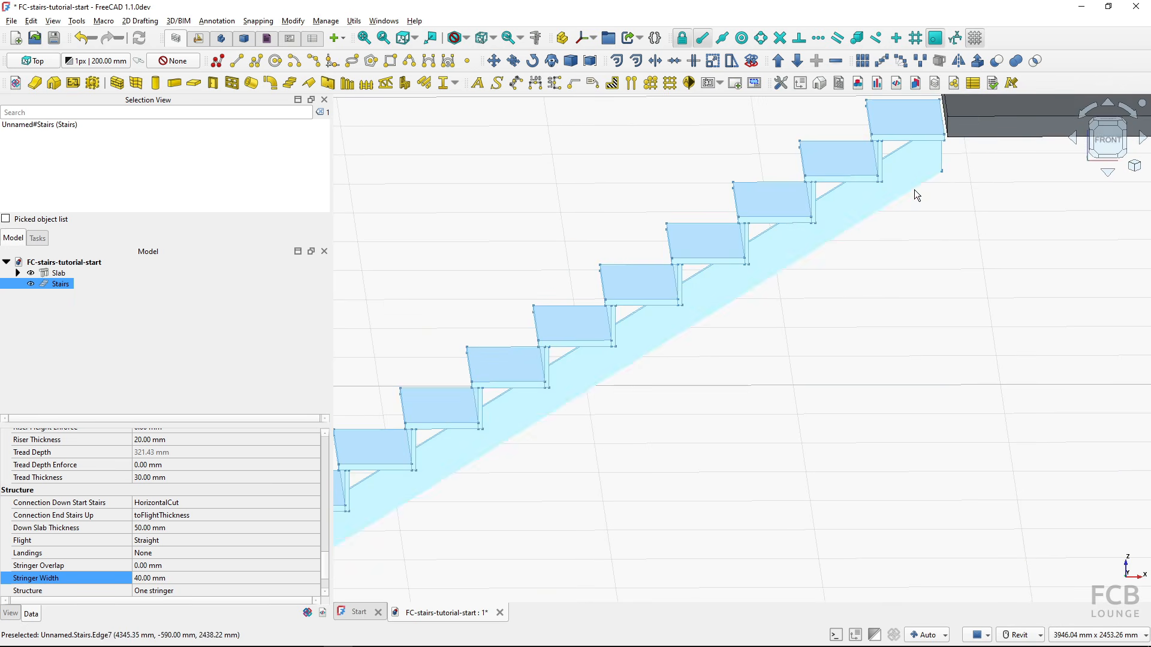
{"action": "left_click", "coordinate": [1105, 147]}
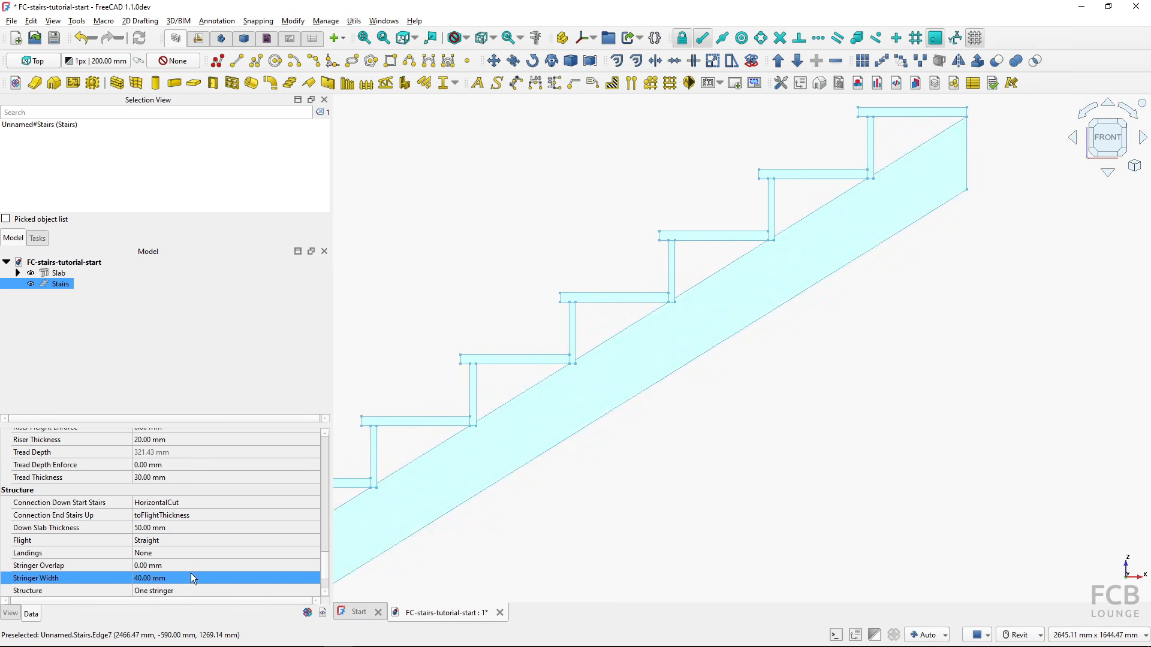
Set the staircase's structure type to Two stringers, inspect the stringers from below near the upper slab, and reselect the staircase
{"action": "left_click", "coordinate": [175, 592]}
{"action": "left_click", "coordinate": [175, 592]}
{"action": "left_click", "coordinate": [173, 605]}
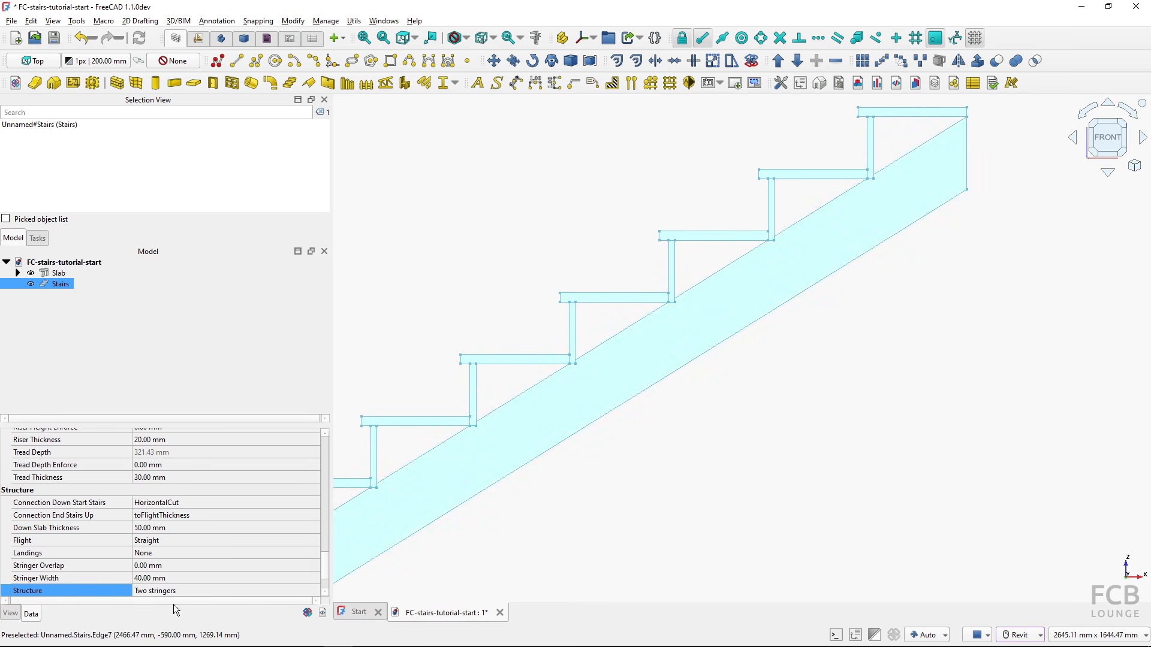
{"action": "left_click", "coordinate": [535, 495]}
{"action": "scroll", "coordinate": [612, 480], "scroll_direction": "down", "scroll_amount": 5}
{"action": "middle_click_drag", "start_coordinate": [702, 466], "coordinate": [875, 400], "text": "shift"}
{"action": "scroll", "coordinate": [869, 387], "scroll_direction": "up", "scroll_amount": 4}
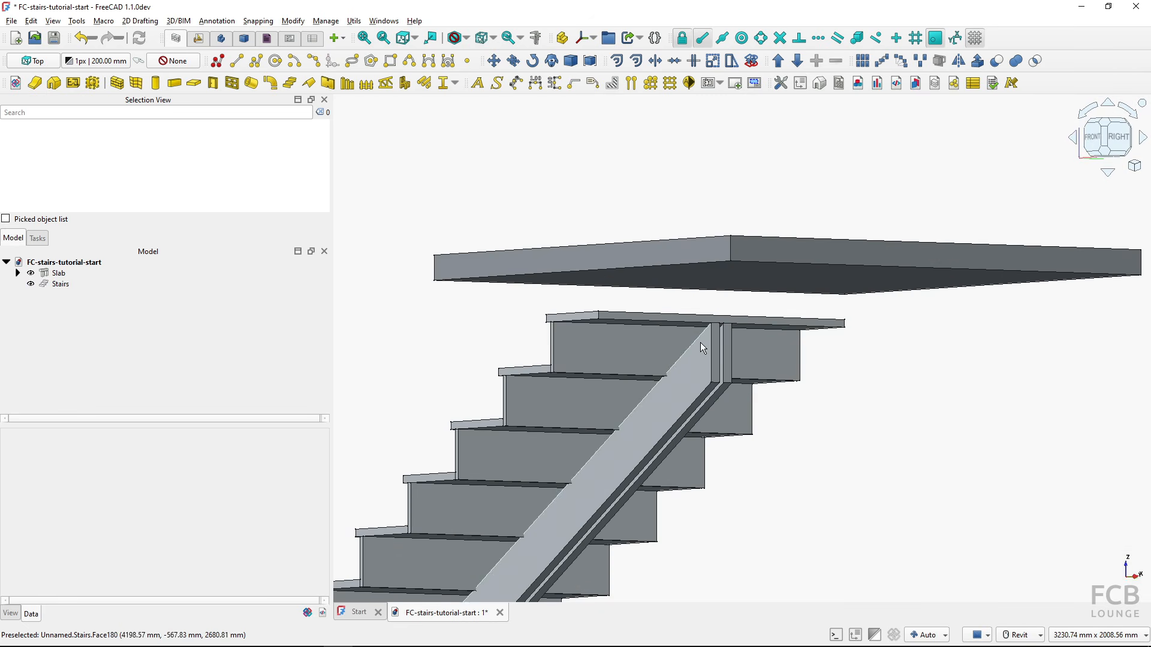
{"action": "left_click", "coordinate": [72, 286]}
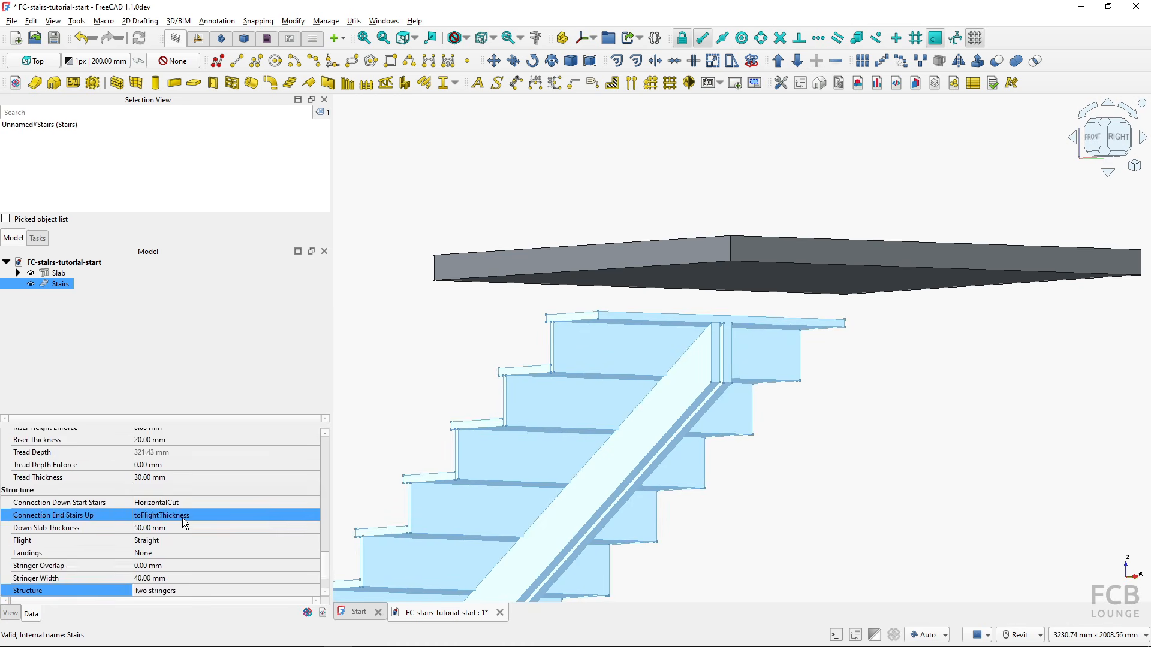
Set the staircase's structure offset to 400 mm
{"action": "left_click", "coordinate": [181, 548]}
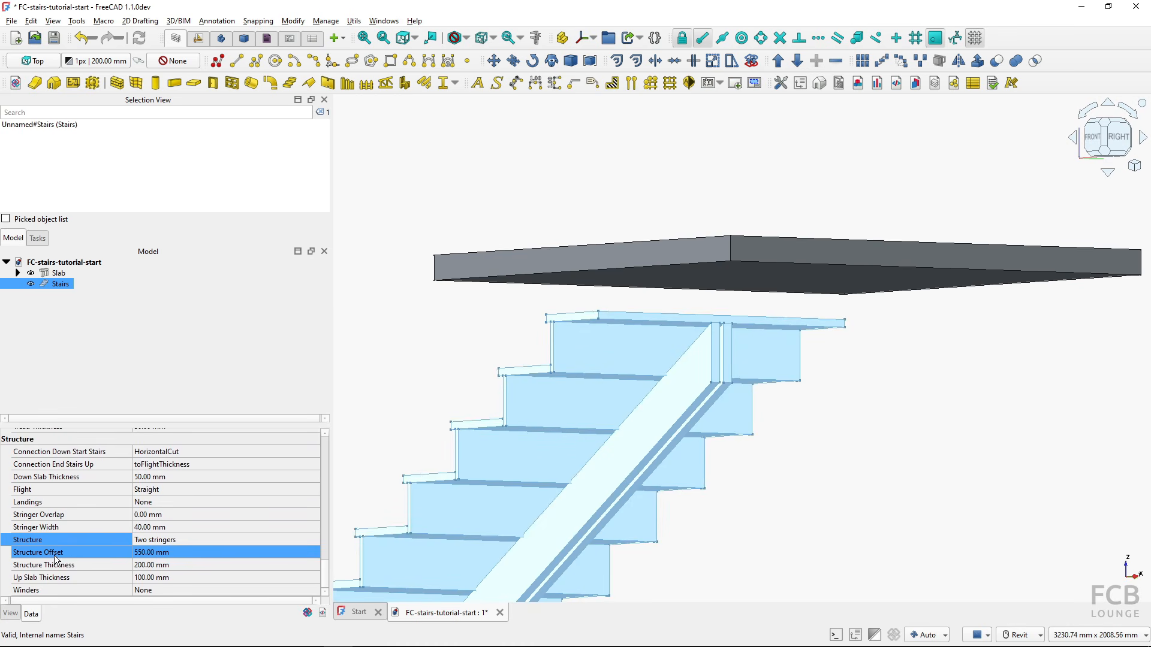
{"action": "scroll", "coordinate": [603, 516], "scroll_direction": "down", "scroll_amount": 1}
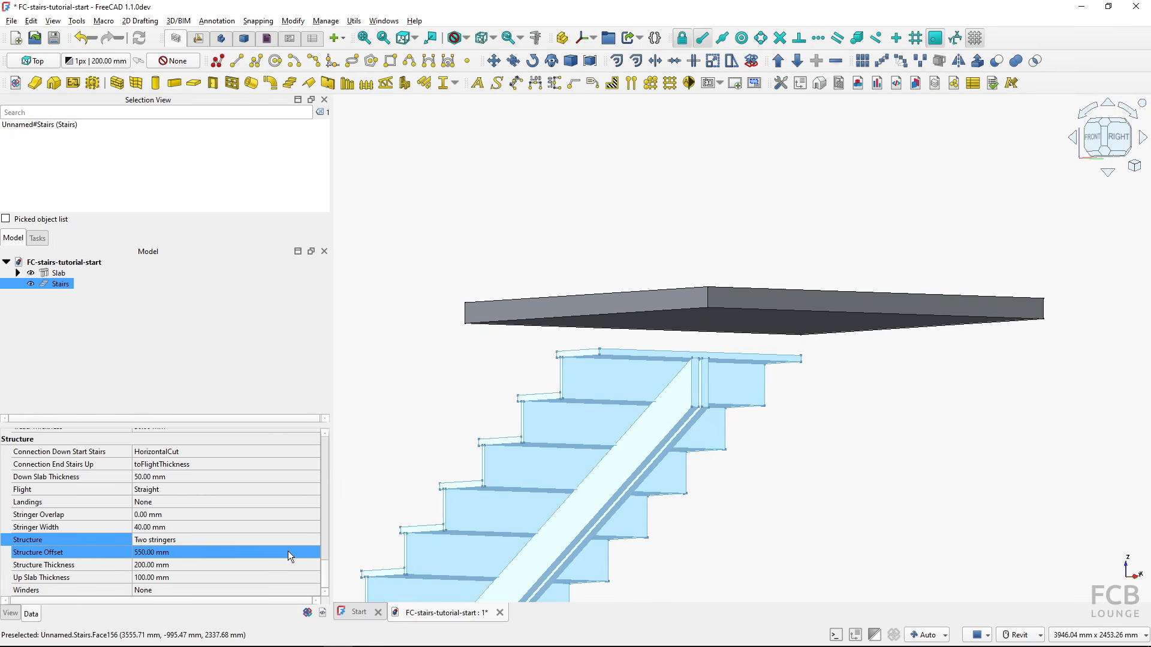
{"action": "left_click", "coordinate": [210, 548]}
{"action": "type", "text": "400"}
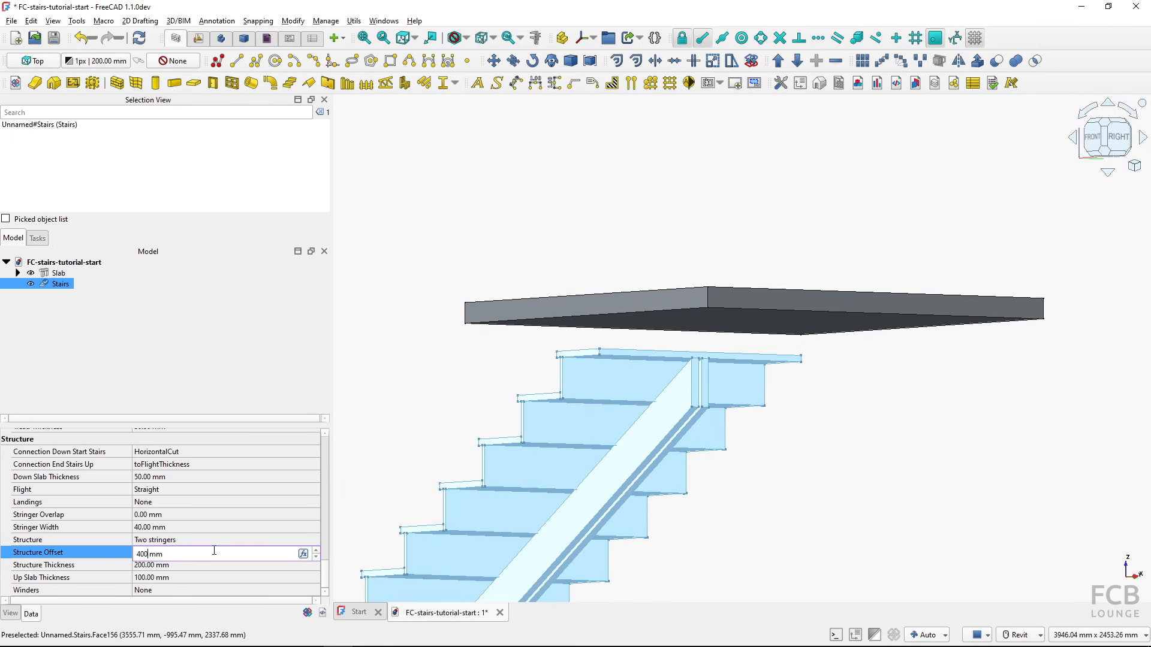
{"action": "key", "text": "Return"}
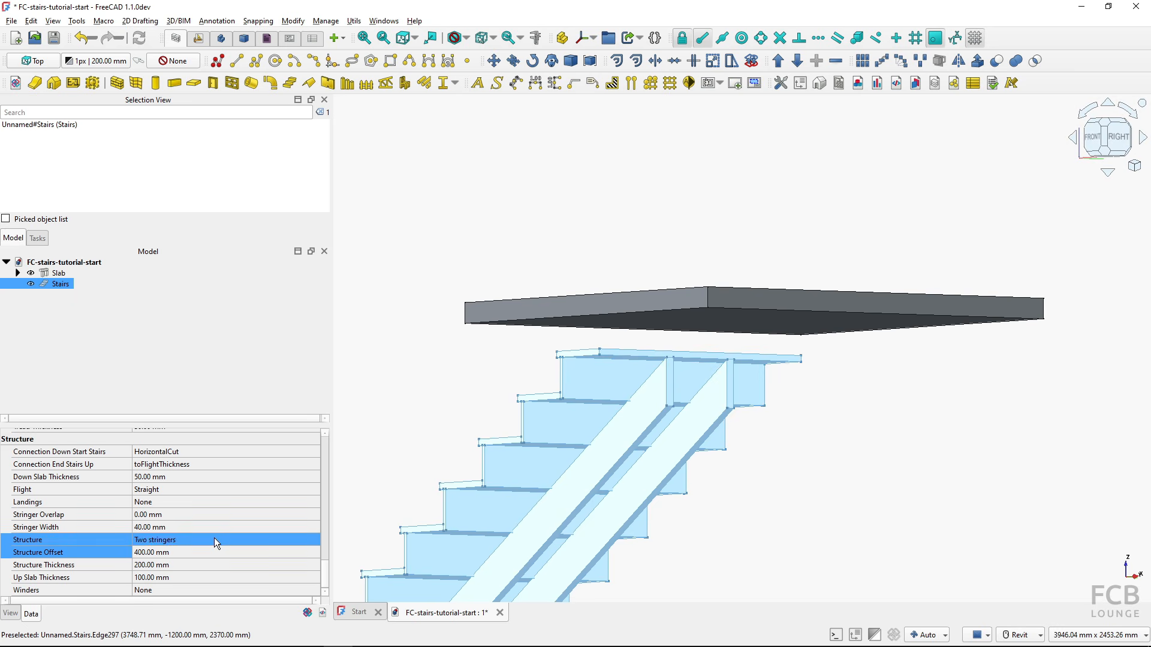
Set the staircase's structure offset to 100 mm
{"action": "left_click", "coordinate": [185, 556]}
{"action": "type", "text": "1"}
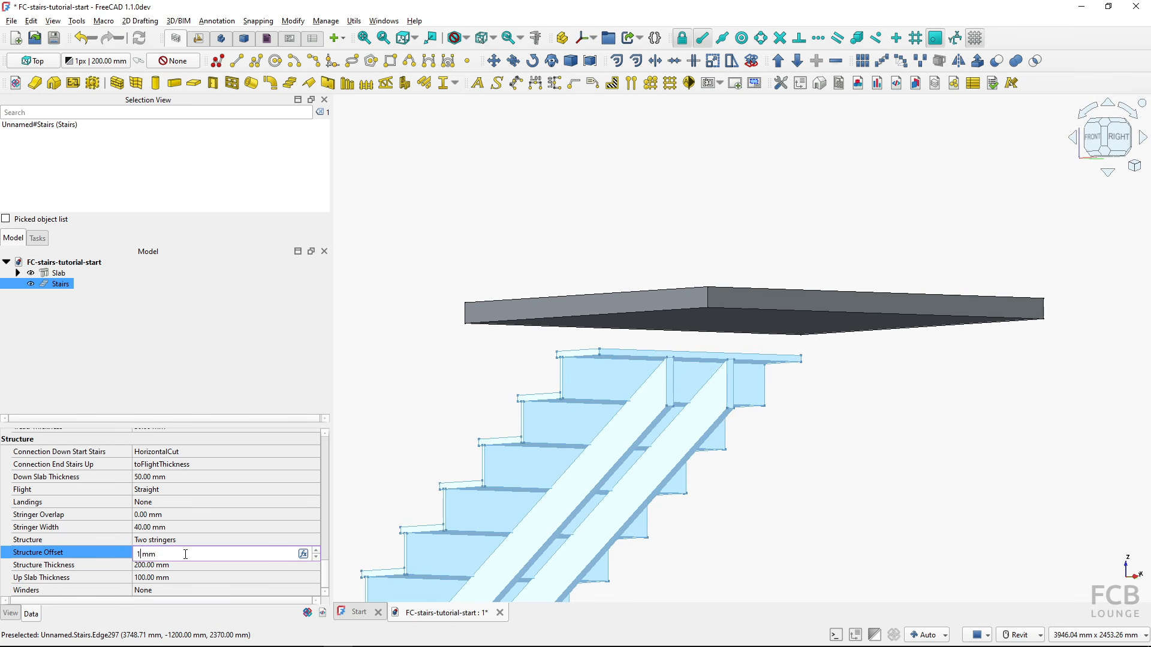
{"action": "type", "text": "00"}
{"action": "key", "text": "Return"}
{"action": "left_click", "coordinate": [181, 577]}
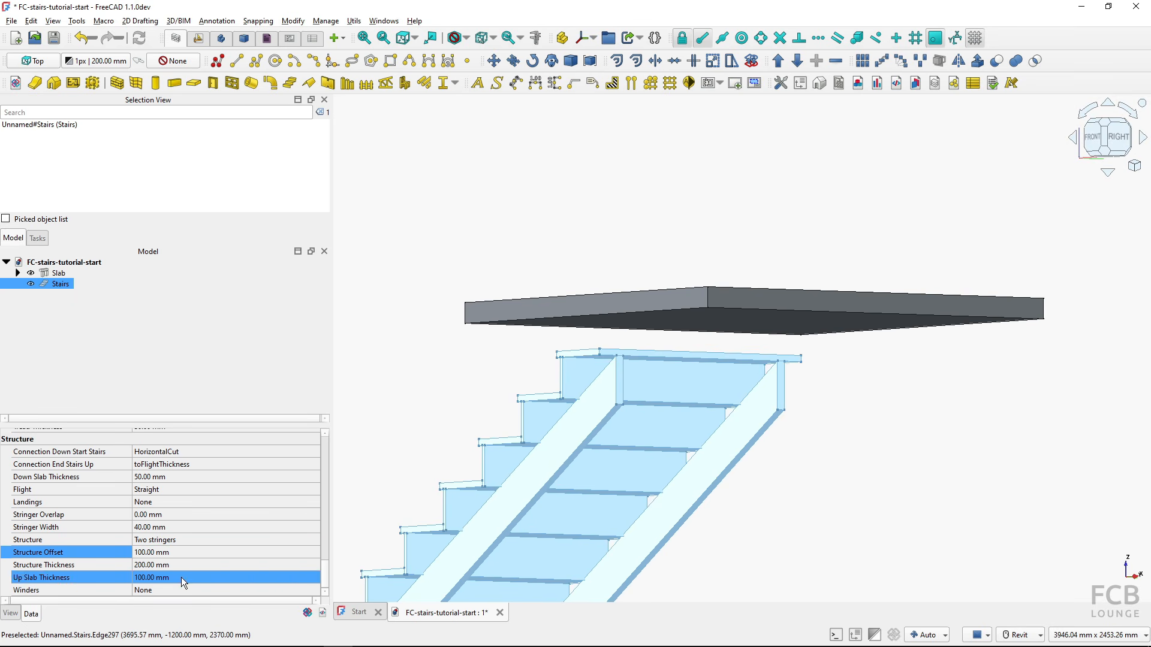
Set the staircase's structure offset to 0 mm and inspect the stringers from below and from the front
{"action": "left_click", "coordinate": [192, 553]}
{"action": "type", "text": "0"}
{"action": "key", "text": "Return"}
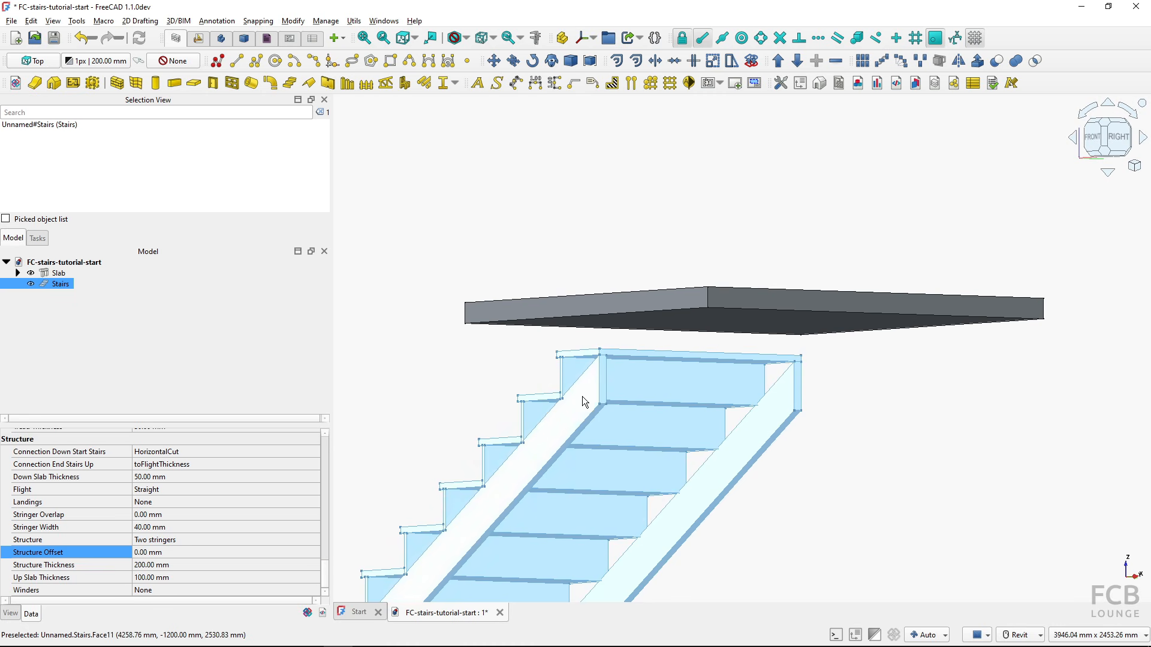
{"action": "scroll", "coordinate": [584, 400], "scroll_direction": "up", "scroll_amount": 2}
{"action": "scroll", "coordinate": [613, 318], "scroll_direction": "down", "scroll_amount": 5}
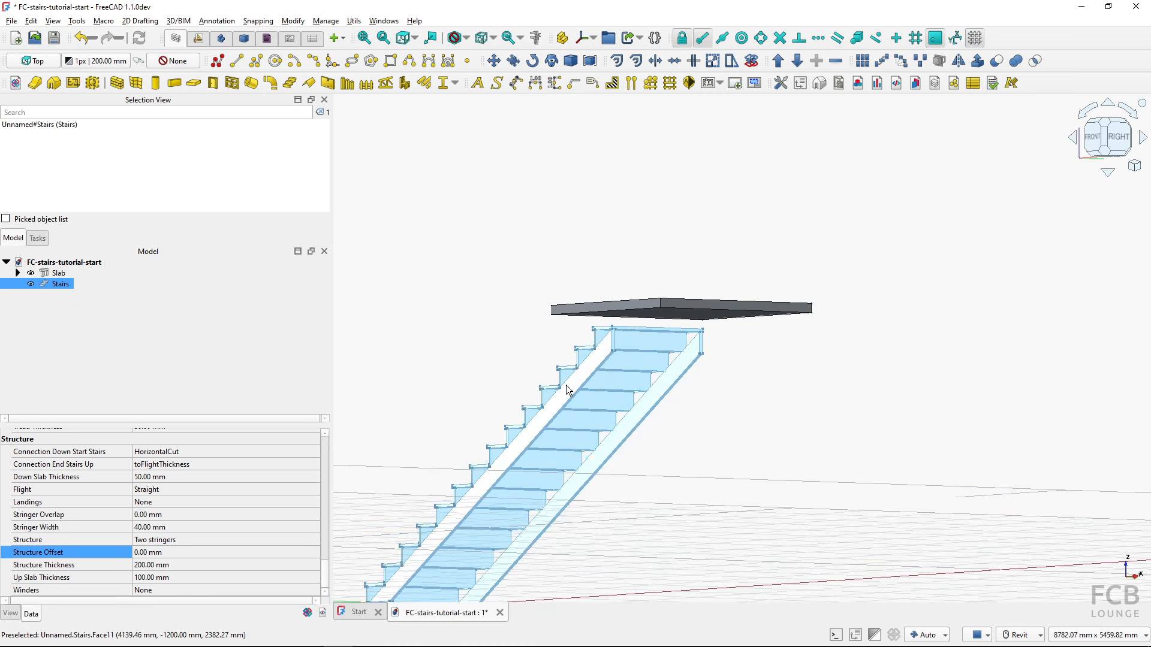
{"action": "middle_click_drag", "start_coordinate": [550, 400], "coordinate": [825, 469], "text": "shift"}
{"action": "middle_click_drag", "start_coordinate": [655, 483], "coordinate": [786, 396]}
{"action": "scroll", "coordinate": [785, 395], "scroll_direction": "up", "scroll_amount": 3}
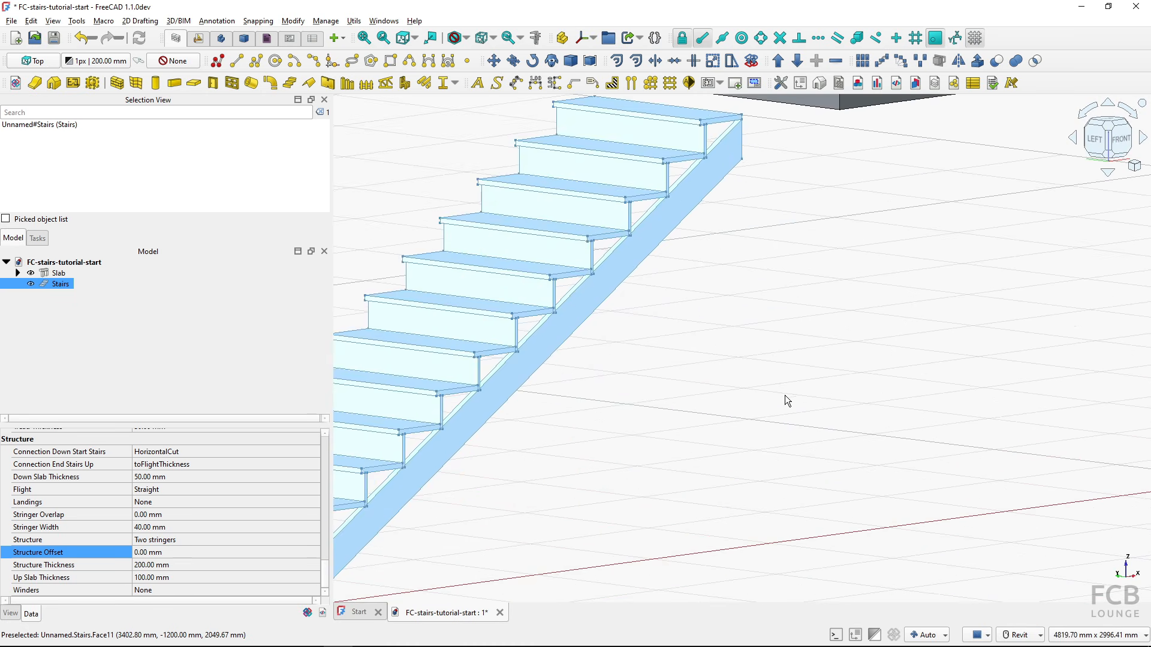
{"action": "scroll", "coordinate": [583, 417], "scroll_direction": "up", "scroll_amount": 1}
{"action": "middle_click_drag", "start_coordinate": [583, 417], "coordinate": [749, 422]}
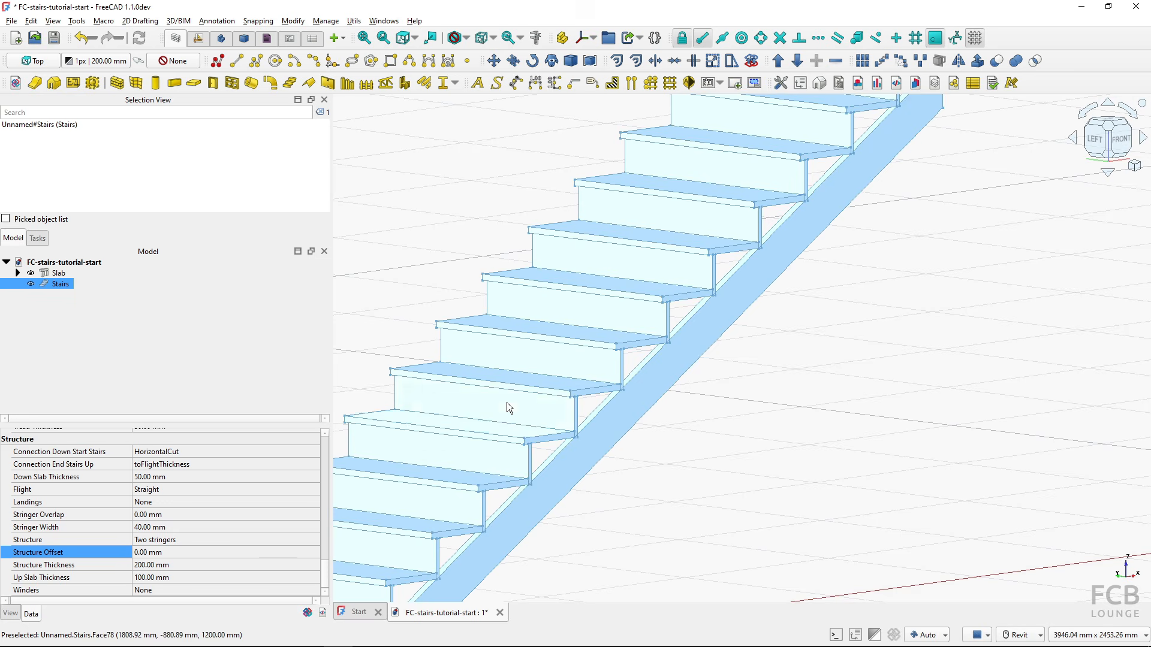
Set the staircase's structure thickness to 400 mm
{"action": "left_click", "coordinate": [59, 569]}
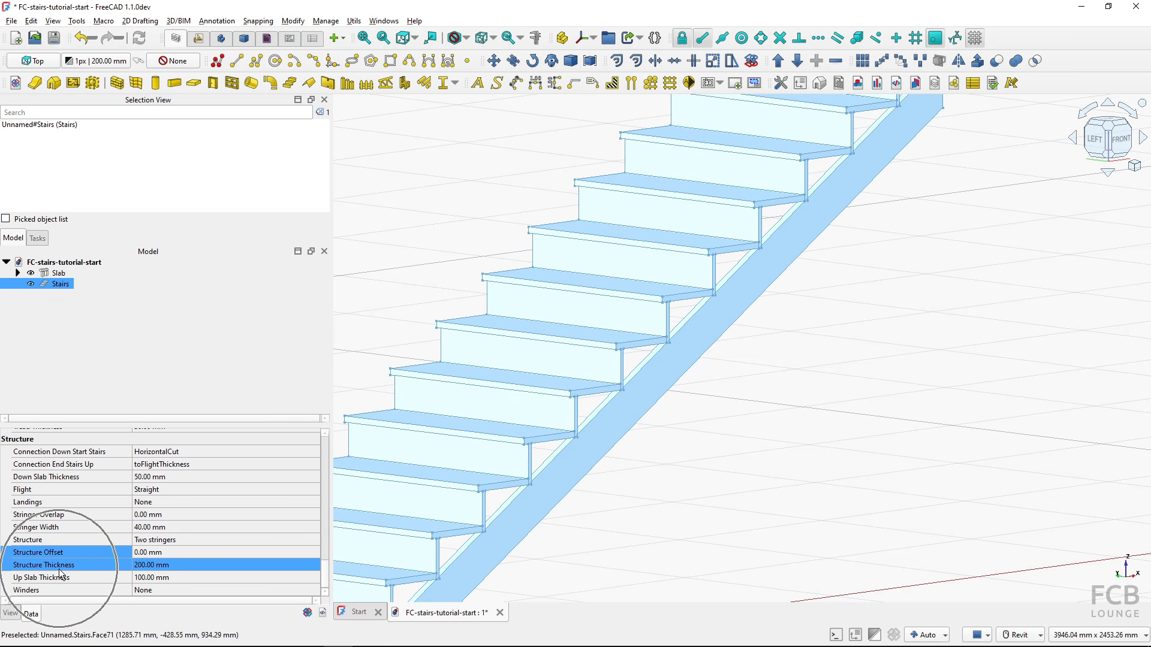
{"action": "left_click", "coordinate": [190, 567]}
{"action": "type", "text": "40"}
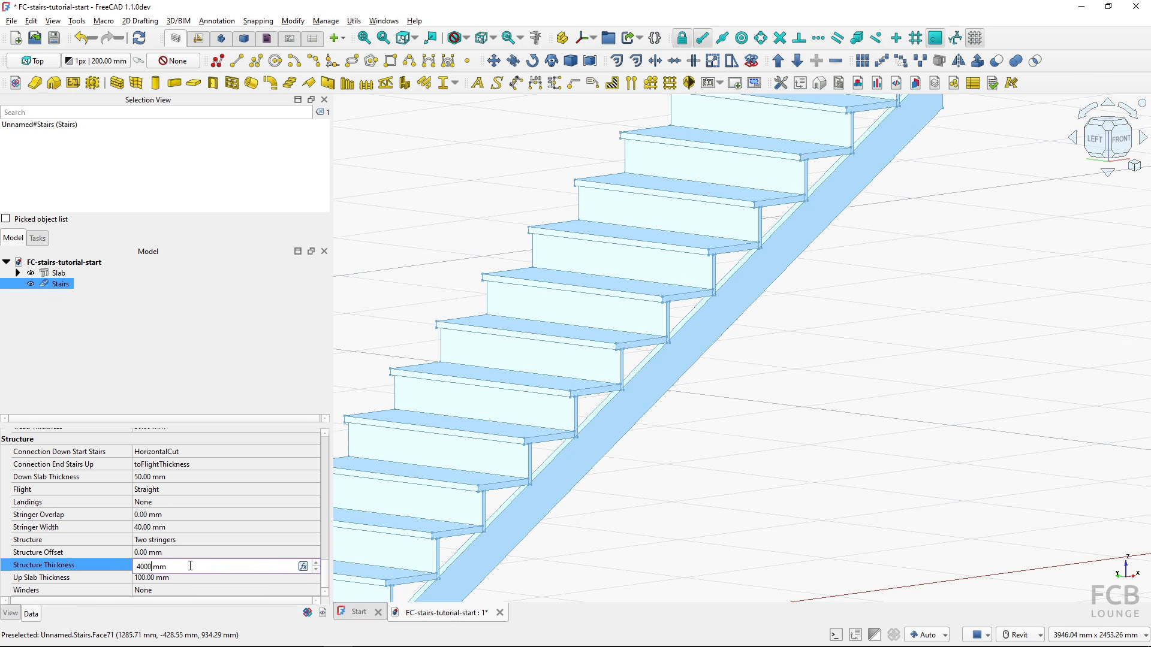
{"action": "type", "text": "0.0"}
{"action": "key", "text": "BackSpace"}
{"action": "key", "text": "Return"}
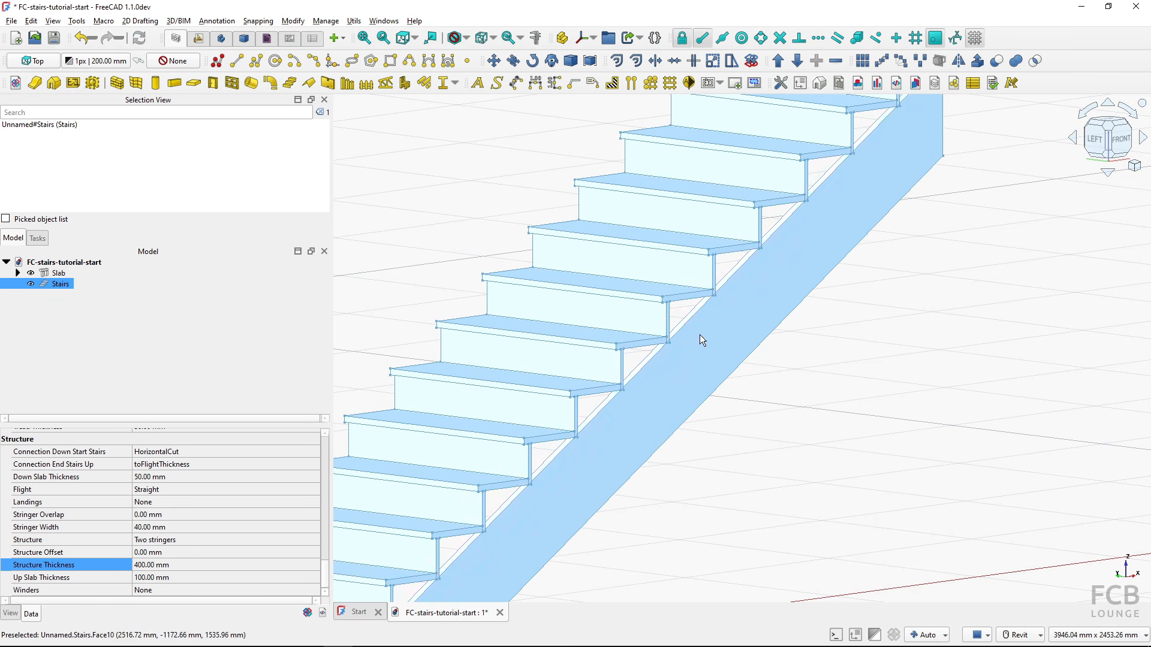
Set the staircase's structure thickness to 300 mm
{"action": "left_click", "coordinate": [190, 564]}
{"action": "type", "text": "300"}
{"action": "key", "text": "Return"}
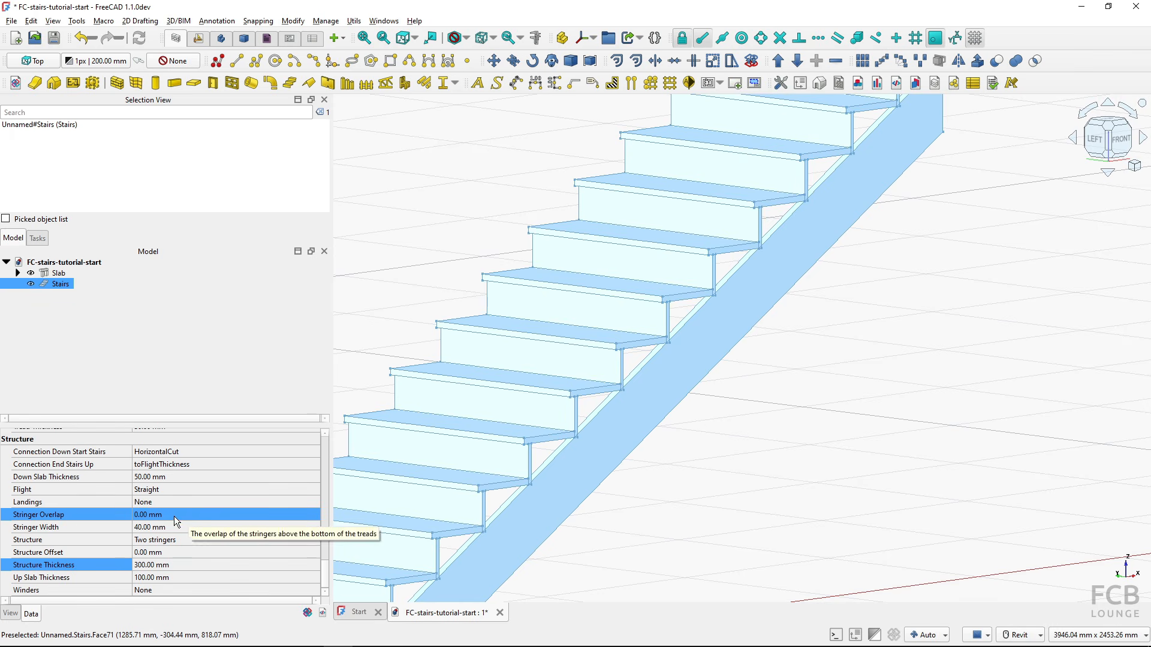
Set the staircase's stringer overlap to 100 mm
{"action": "left_click", "coordinate": [77, 514]}
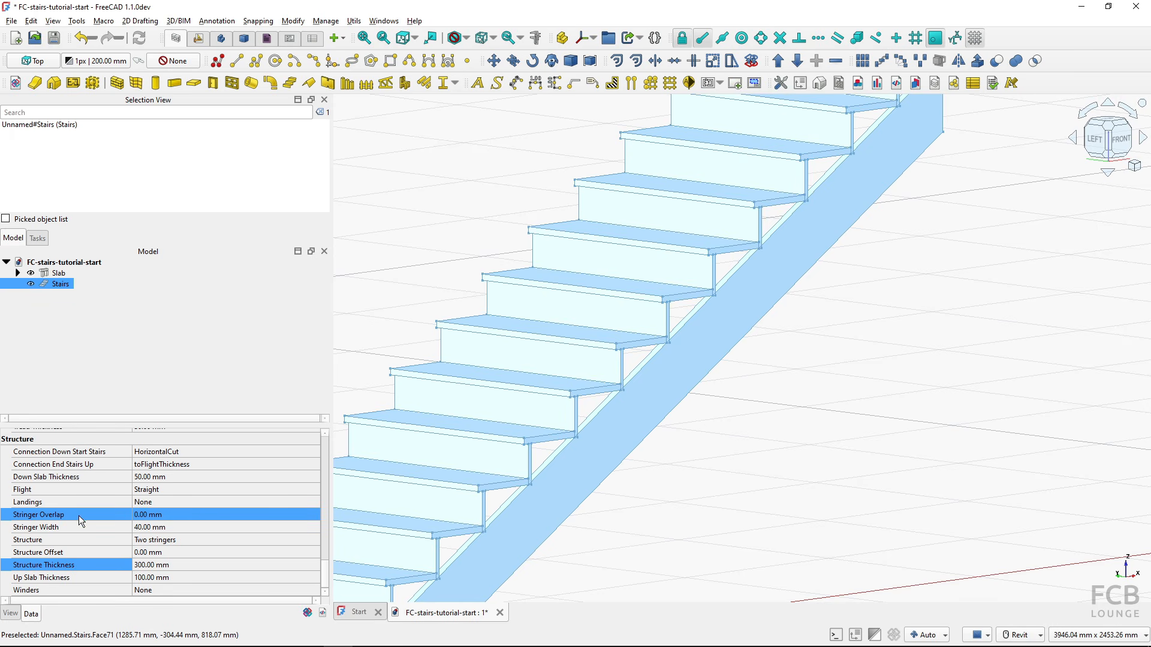
{"action": "left_click", "coordinate": [178, 512]}
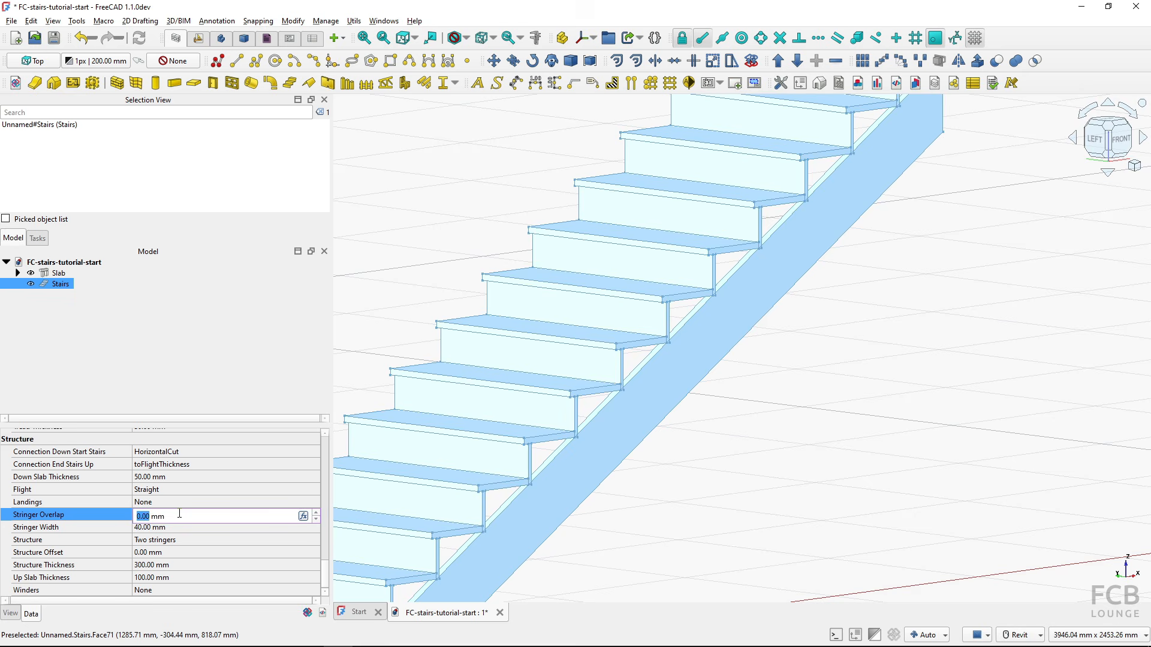
{"action": "type", "text": "100"}
{"action": "key", "text": "Return"}
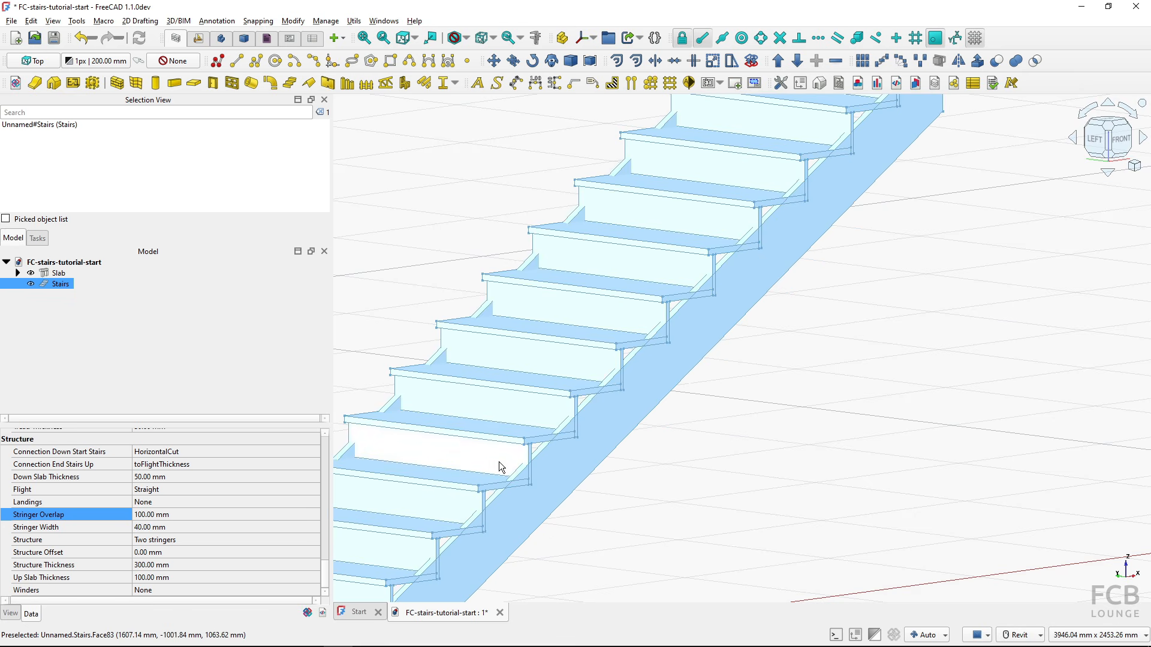
Set the staircase's stringer overlap to 150 mm
{"action": "left_click", "coordinate": [181, 518]}
{"action": "type", "text": "-"}
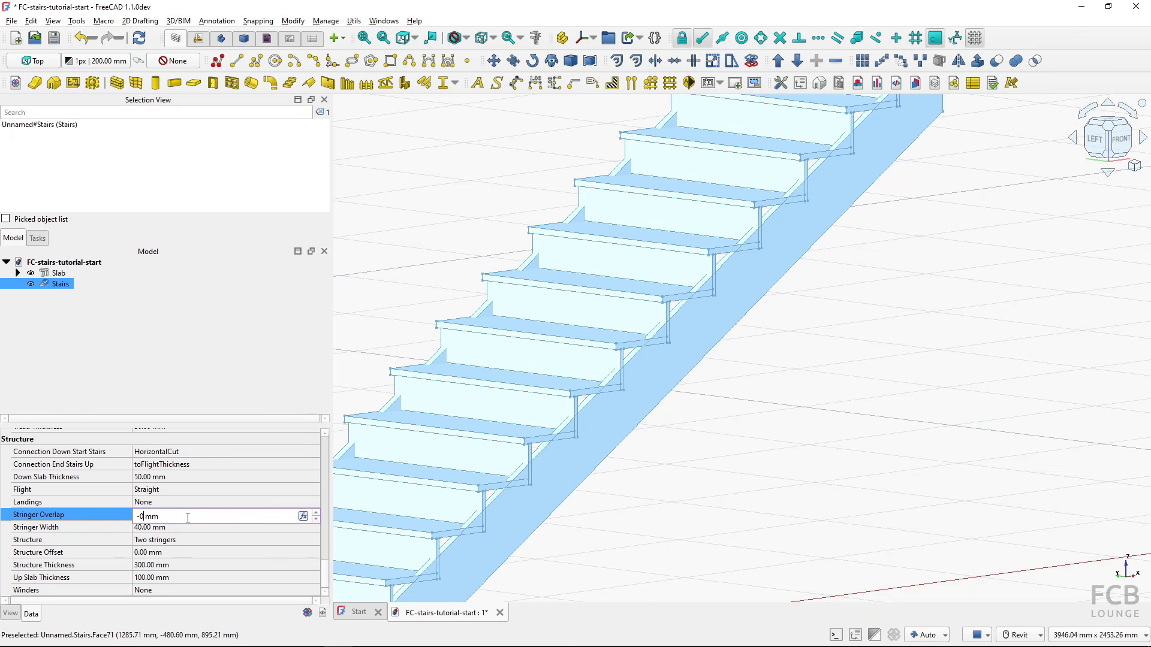
{"action": "key", "text": "BackSpace"}
{"action": "key", "text": "BackSpace"}
{"action": "type", "text": "150"}
{"action": "key", "text": "Return"}
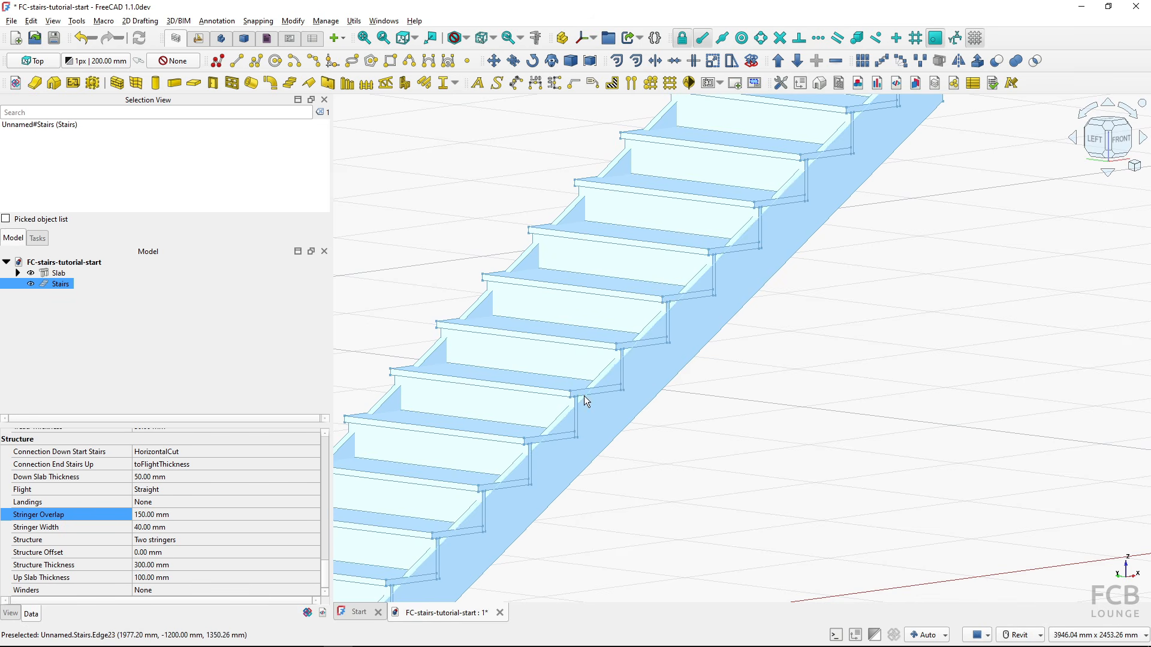
Inspect the front edge of a tread where it meets the stringer and set the stringer overlap to 170 mm
{"action": "scroll", "coordinate": [580, 399], "scroll_direction": "up", "scroll_amount": 10}
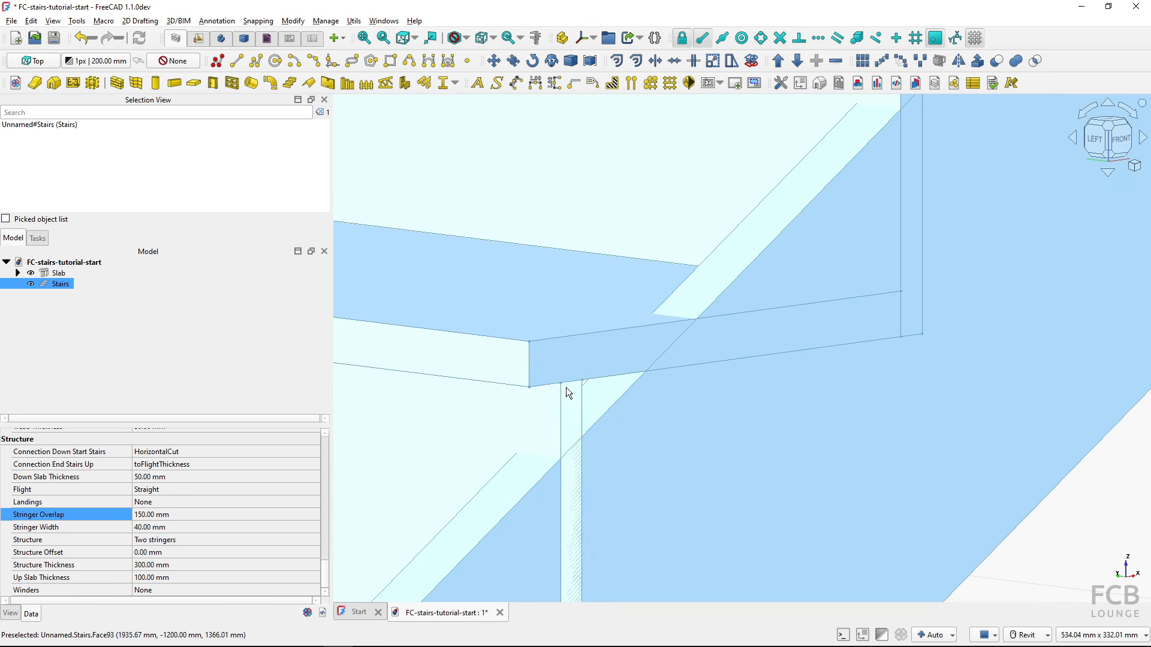
{"action": "left_click", "coordinate": [191, 514]}
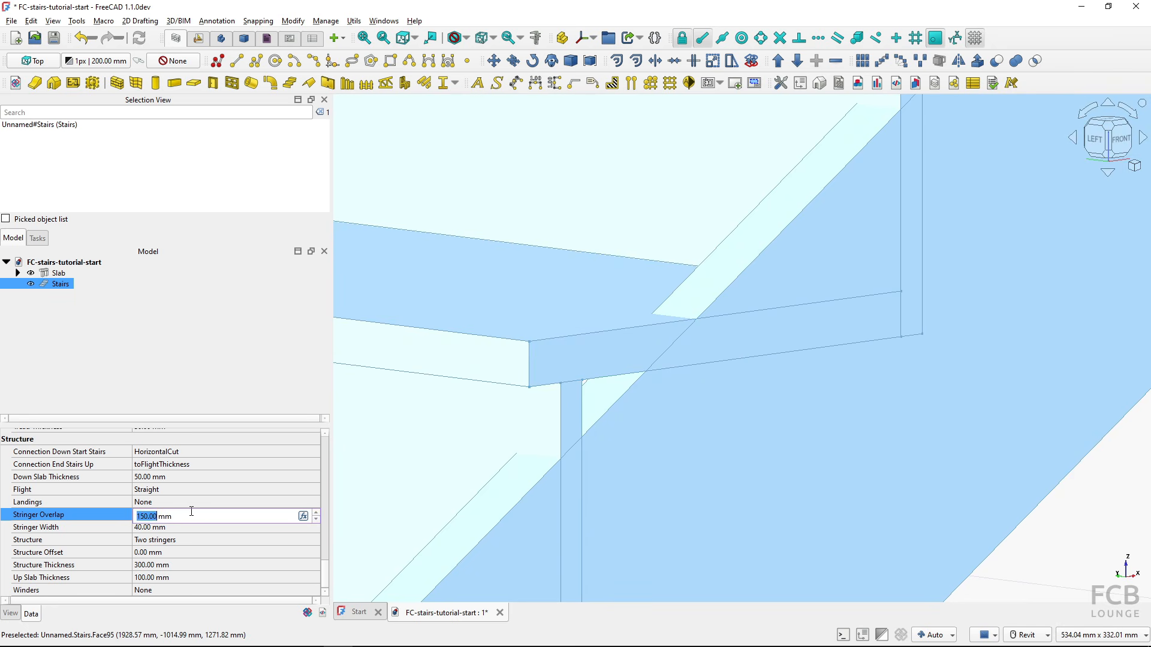
{"action": "type", "text": "170"}
{"action": "key", "text": "Return"}
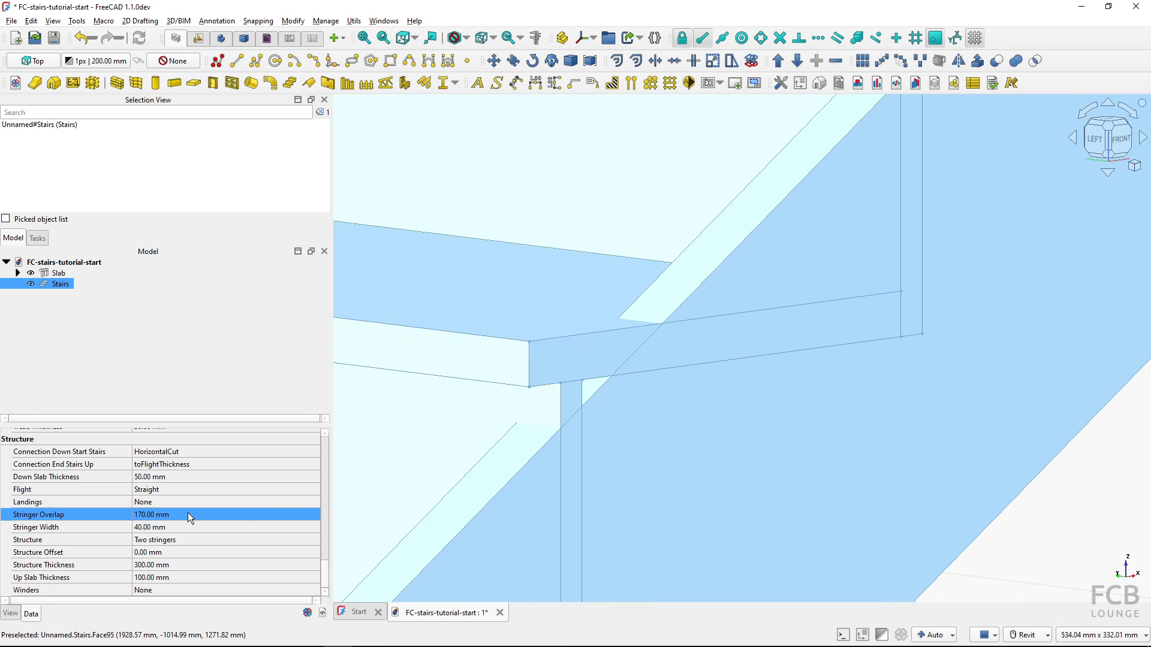
Set the staircase's stringer overlap to 200 mm
{"action": "left_click", "coordinate": [188, 513]}
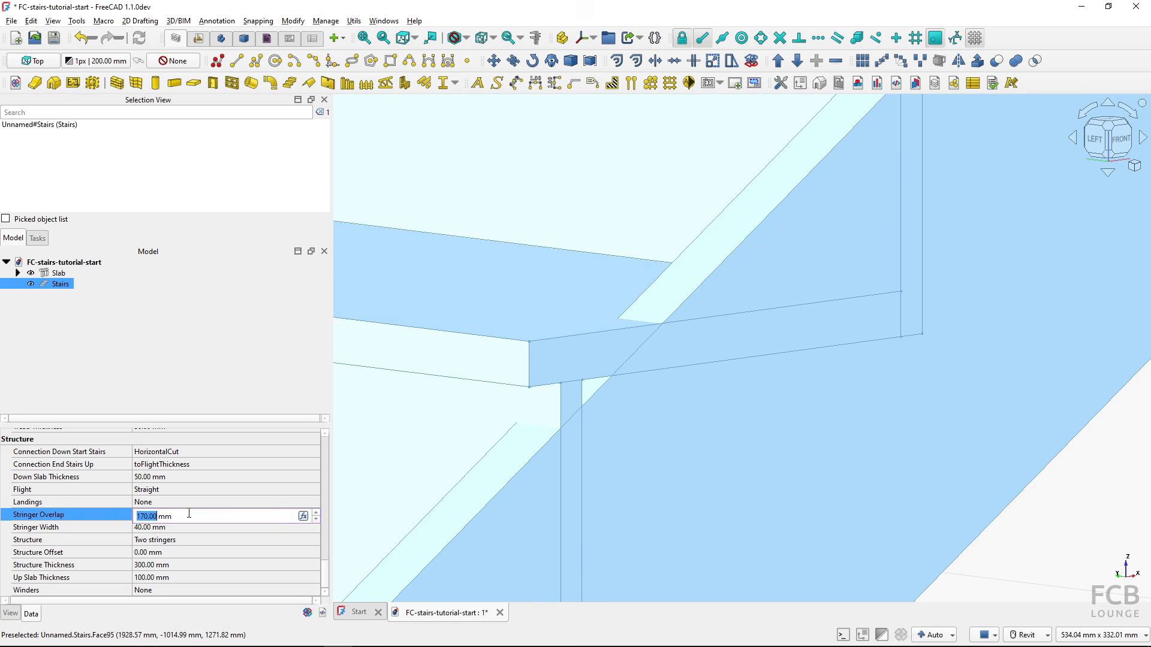
{"action": "type", "text": "200"}
{"action": "key", "text": "Return"}
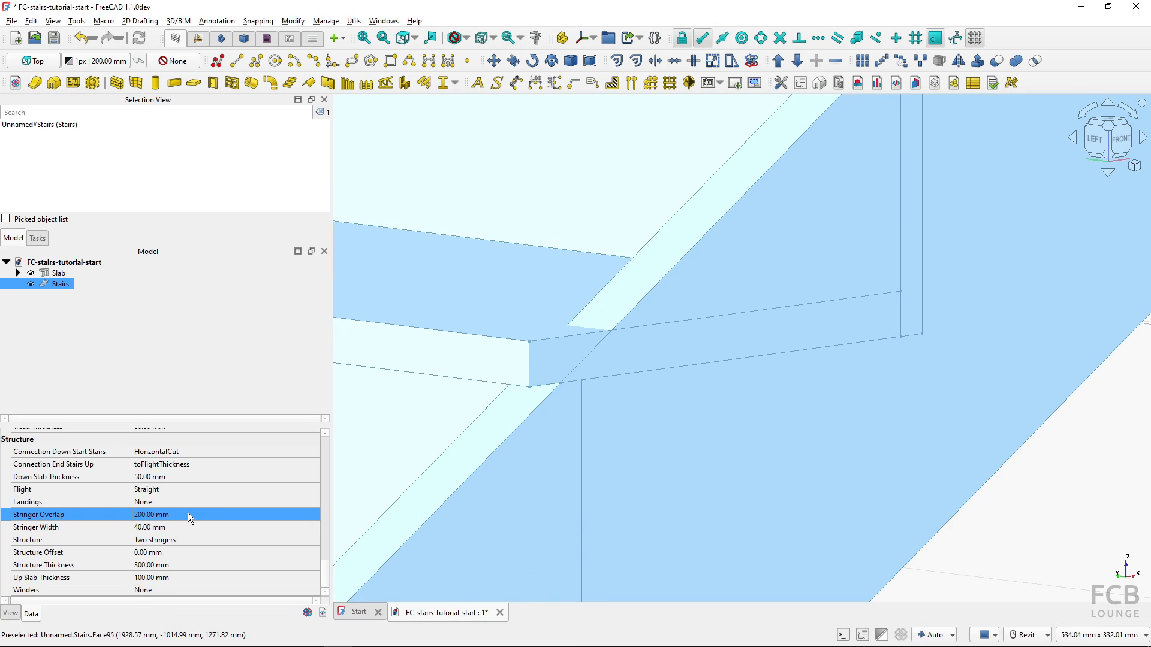
Try a stringer overlap of 250 mm on the staircase and hide the report view
{"action": "left_click", "coordinate": [188, 513]}
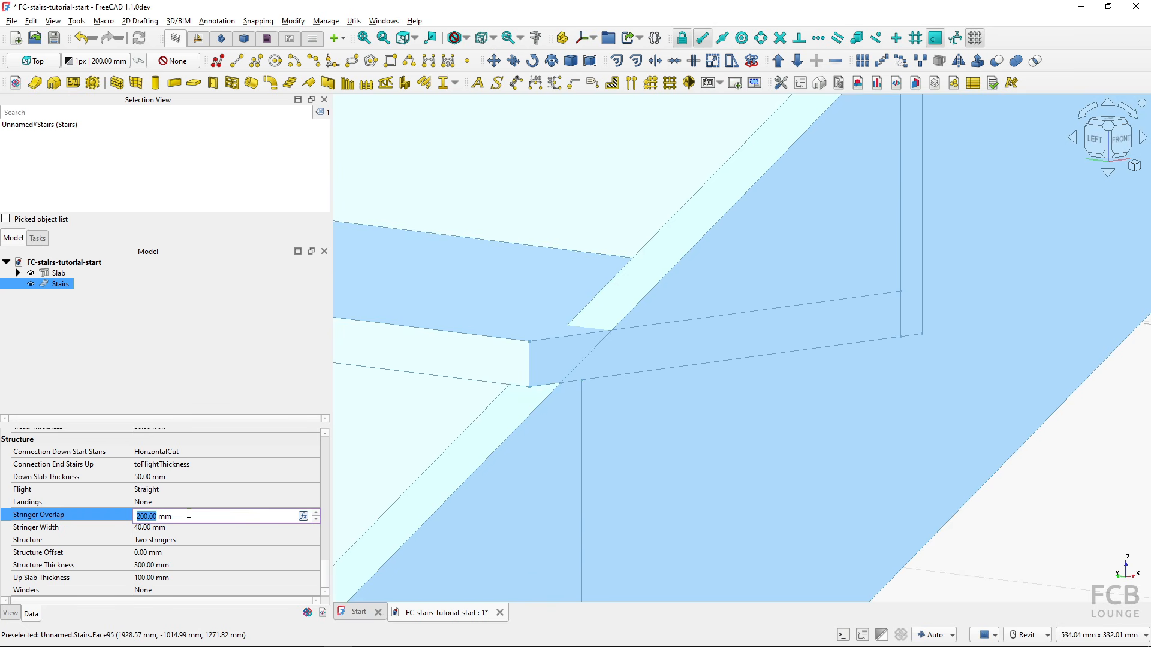
{"action": "type", "text": "250"}
{"action": "key", "text": "Return"}
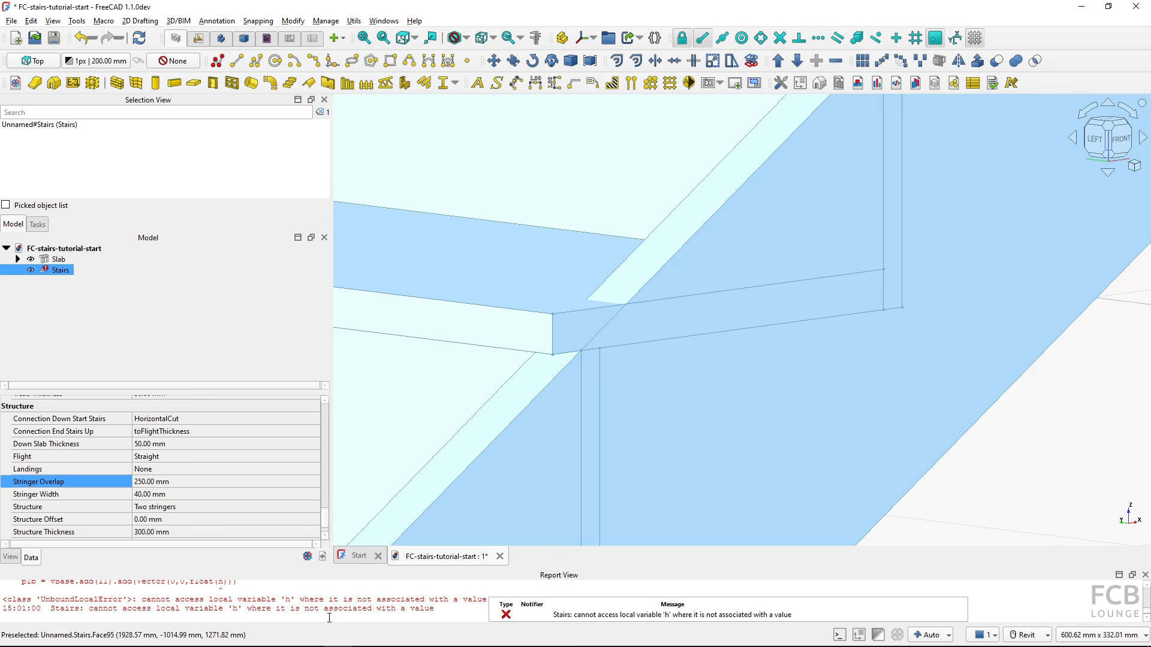
{"action": "key", "text": "ctrl"}
{"action": "key", "text": "ctrl"}
{"action": "scroll", "coordinate": [542, 459], "scroll_direction": "down", "scroll_amount": 3}
{"action": "scroll", "coordinate": [542, 459], "scroll_direction": "down", "scroll_amount": 4}
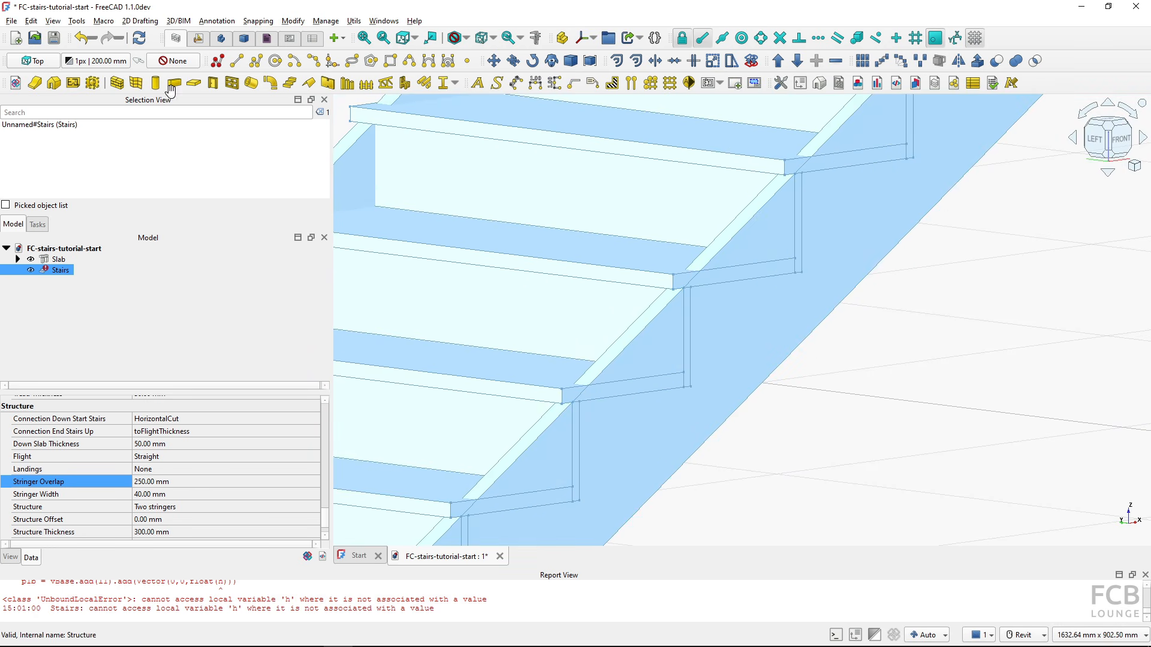
{"action": "left_click", "coordinate": [835, 635]}
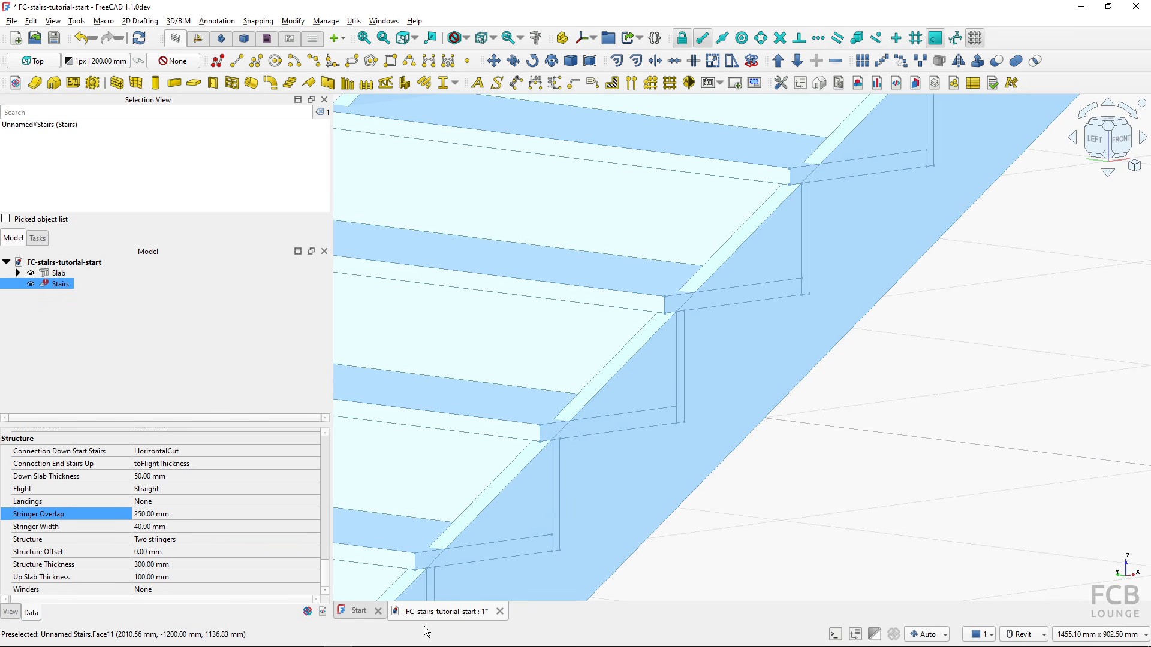
Set the stringer overlap back to 200 mm, deselect the staircase and inspect the whole flight
{"action": "left_click", "coordinate": [210, 513]}
{"action": "type", "text": "200"}
{"action": "key", "text": "Return"}
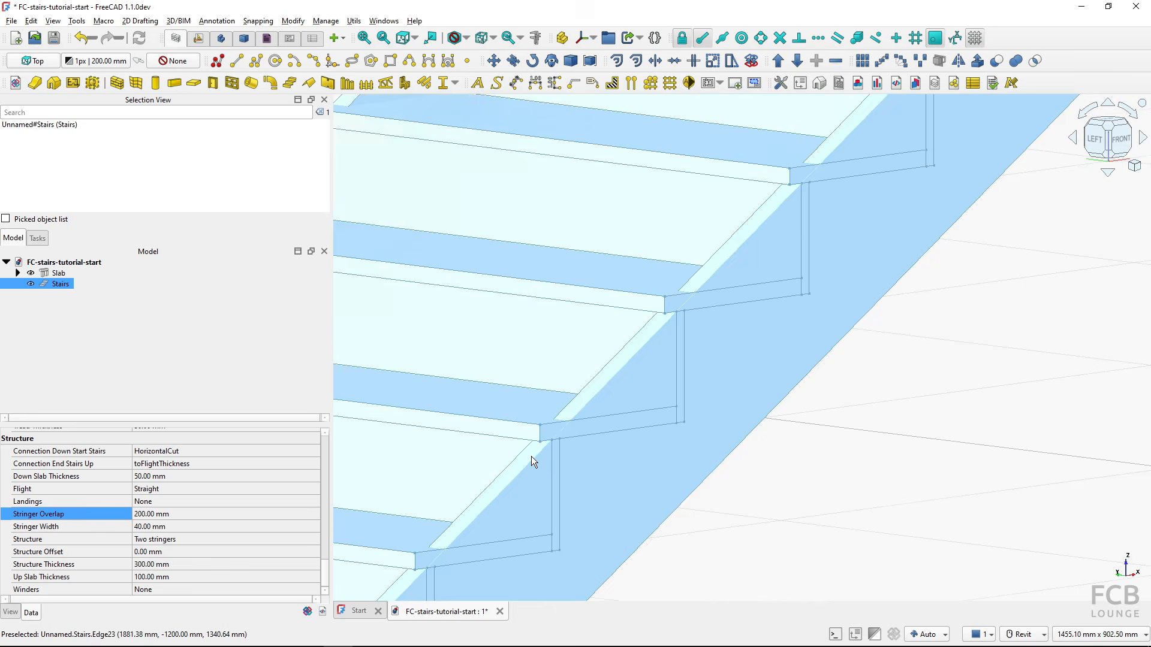
{"action": "scroll", "coordinate": [532, 454], "scroll_direction": "down", "scroll_amount": 5}
{"action": "middle_click_drag", "start_coordinate": [535, 452], "coordinate": [725, 463]}
{"action": "left_click", "coordinate": [533, 391]}
{"action": "middle_click_drag", "start_coordinate": [573, 427], "coordinate": [565, 339]}
Set the staircase's nosing to 0 mm and inspect how the tread edges meet the stringers
{"action": "left_click", "coordinate": [60, 284]}
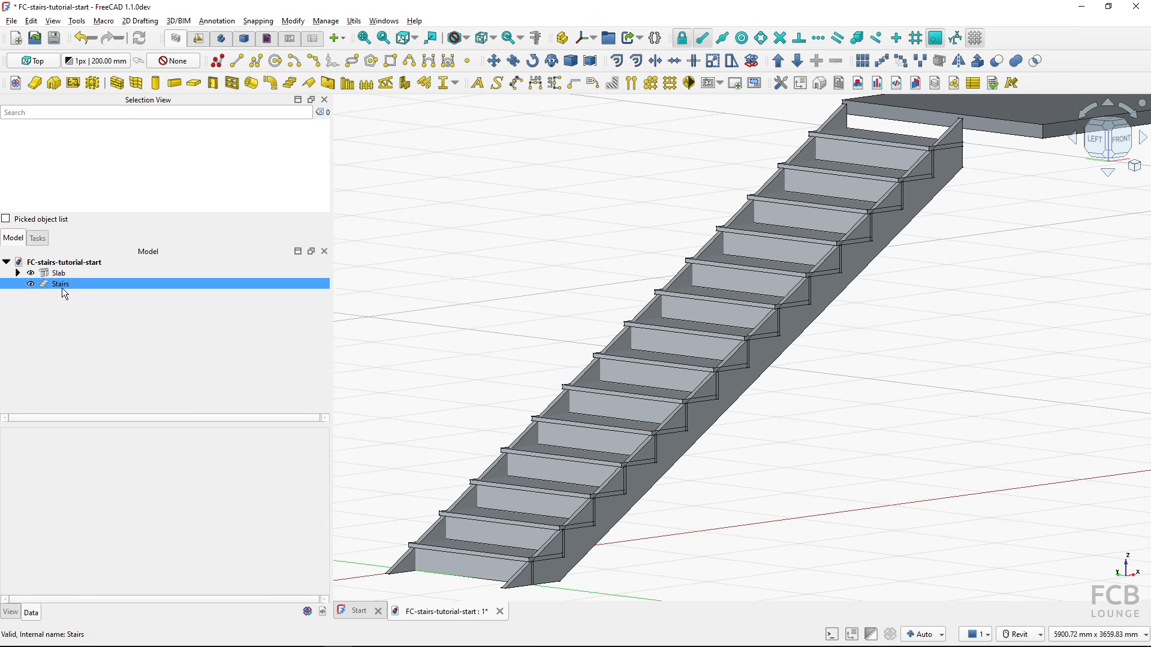
{"action": "scroll", "coordinate": [217, 519], "scroll_direction": "up", "scroll_amount": 3}
{"action": "left_click", "coordinate": [214, 531]}
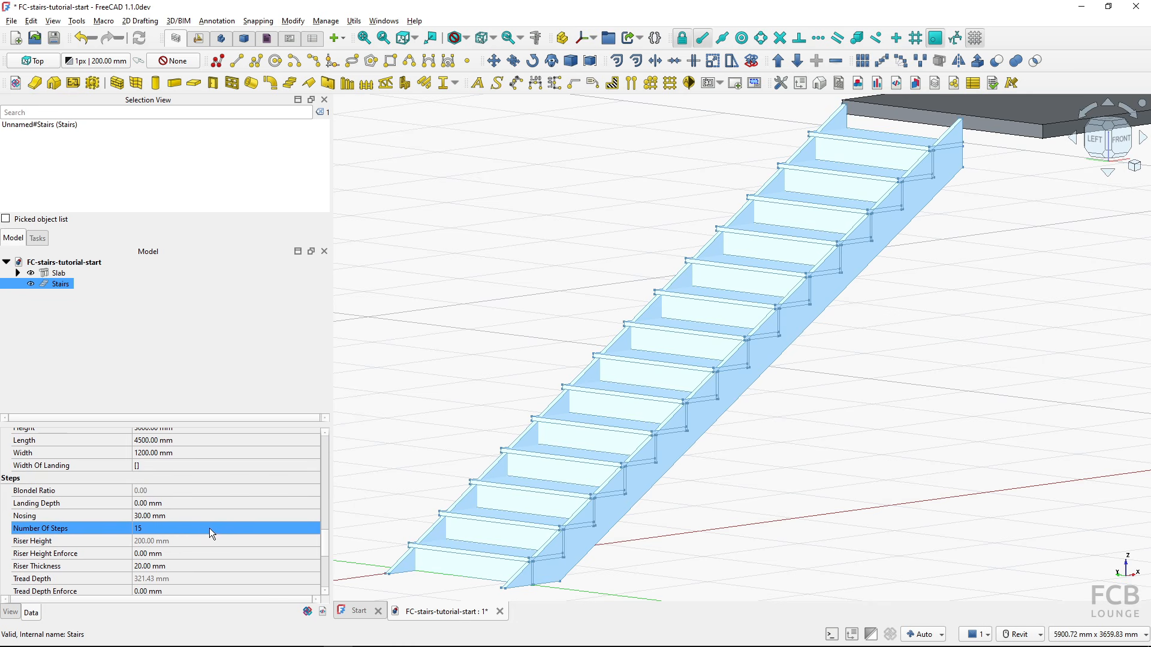
{"action": "left_click", "coordinate": [188, 516]}
{"action": "type", "text": "0"}
{"action": "key", "text": "Return"}
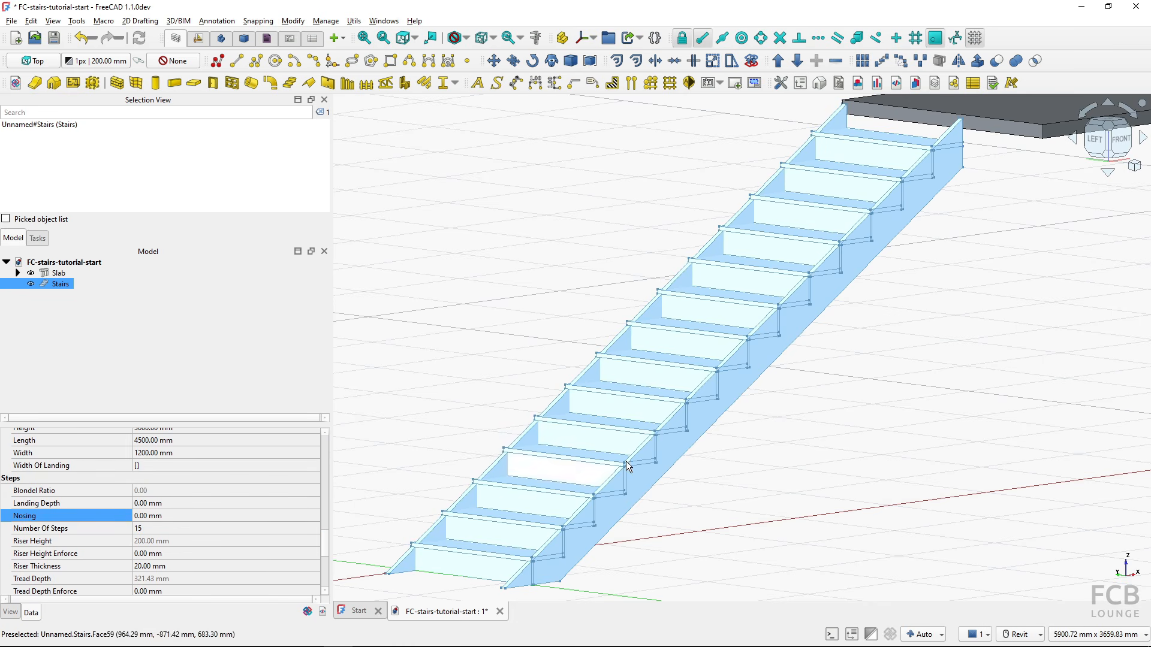
{"action": "scroll", "coordinate": [649, 427], "scroll_direction": "up", "scroll_amount": 8}
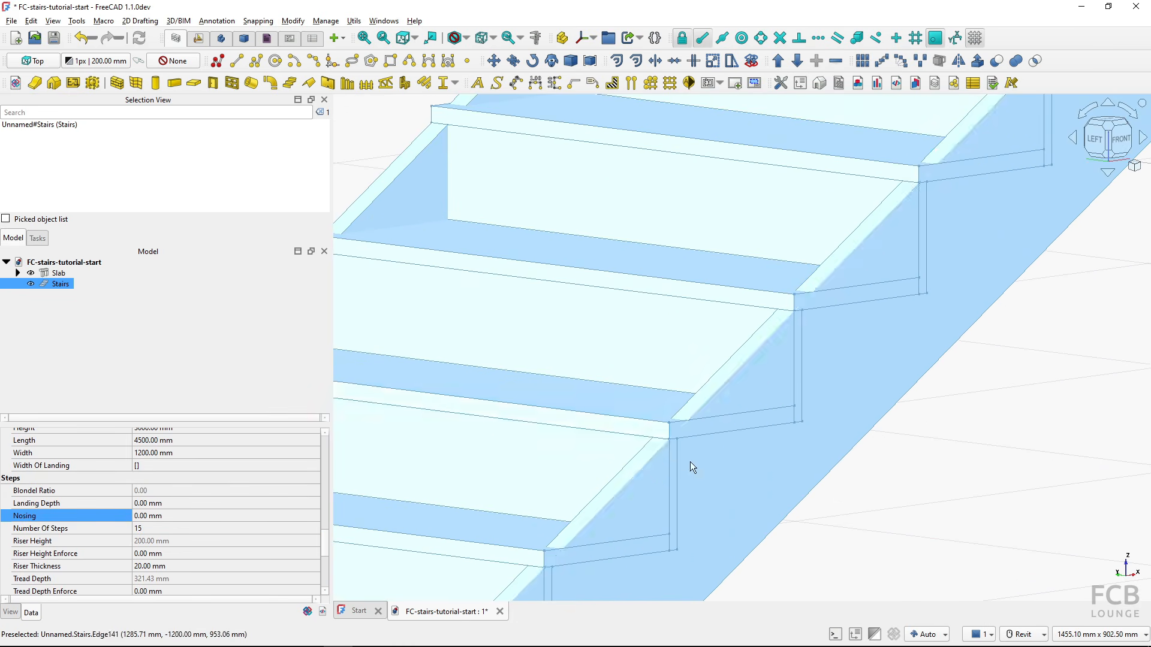
{"action": "scroll", "coordinate": [702, 468], "scroll_direction": "down", "scroll_amount": 5}
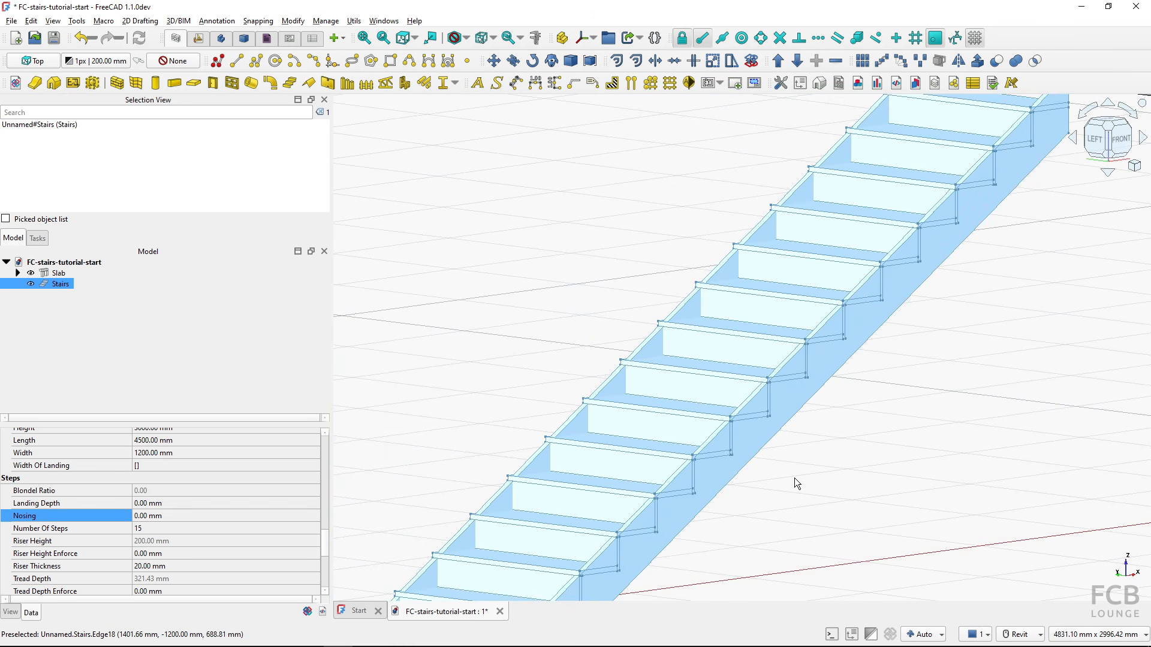
{"action": "scroll", "coordinate": [724, 468], "scroll_direction": "up", "scroll_amount": 4}
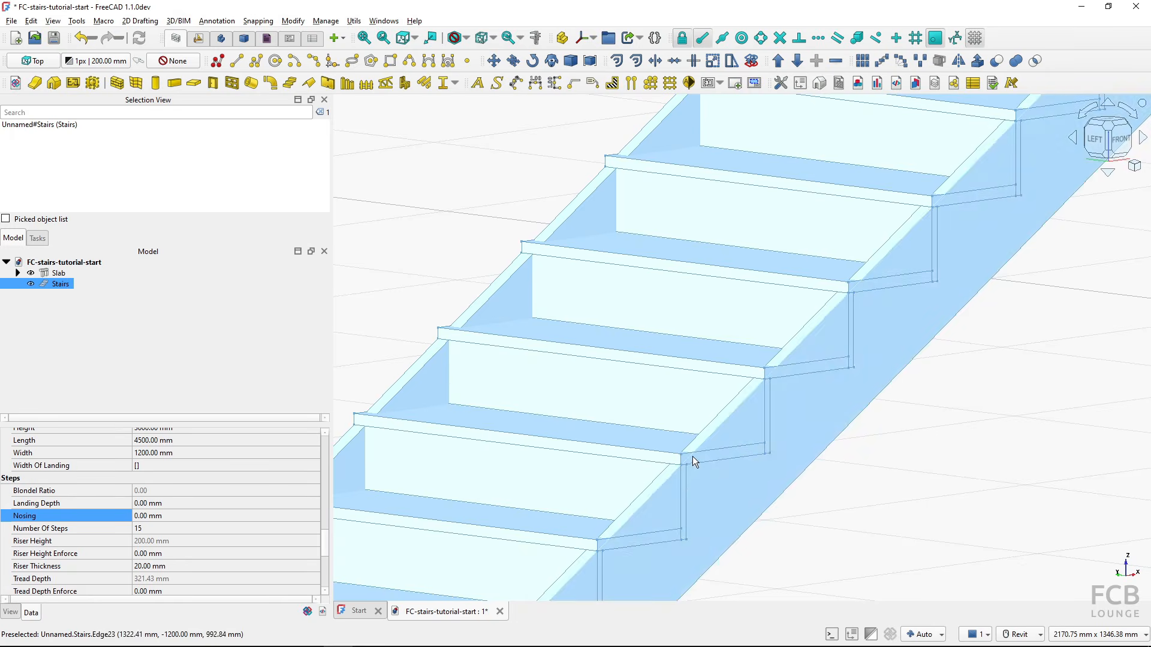
Examine from the left side and at an angle how the treads, risers and stringers of the staircase meet
{"action": "left_click", "coordinate": [1096, 140]}
{"action": "scroll", "coordinate": [858, 349], "scroll_direction": "down", "scroll_amount": 3}
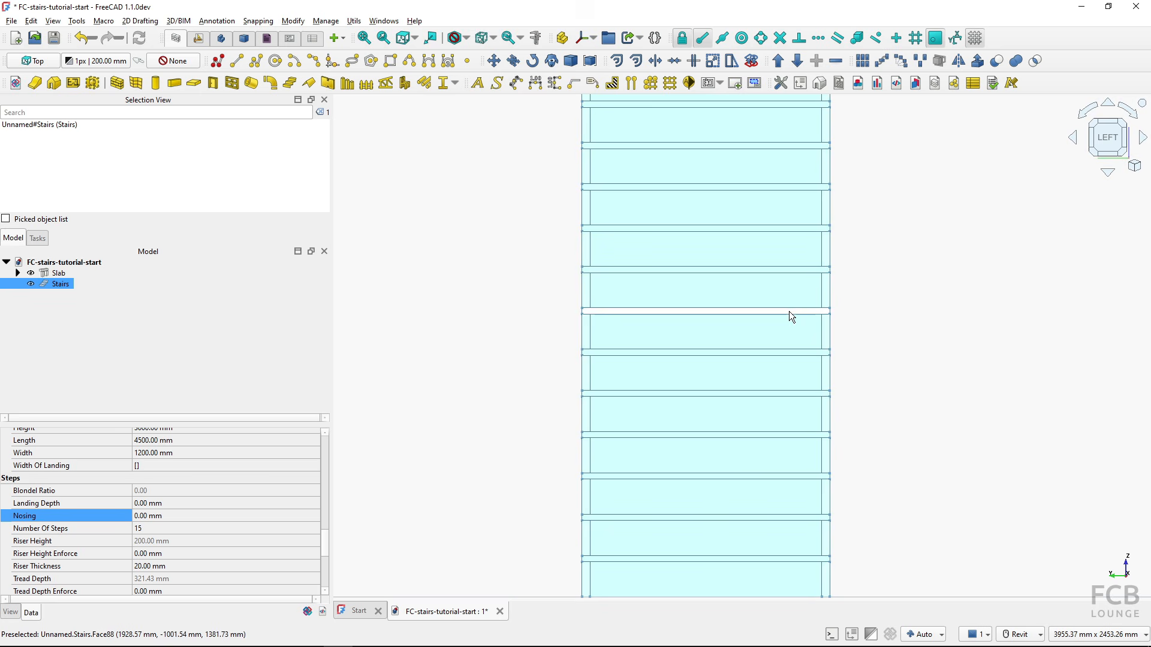
{"action": "middle_click_drag", "start_coordinate": [865, 349], "coordinate": [731, 362], "text": "shift"}
{"action": "scroll", "coordinate": [872, 304], "scroll_direction": "up", "scroll_amount": 3}
{"action": "scroll", "coordinate": [871, 304], "scroll_direction": "up", "scroll_amount": 1}
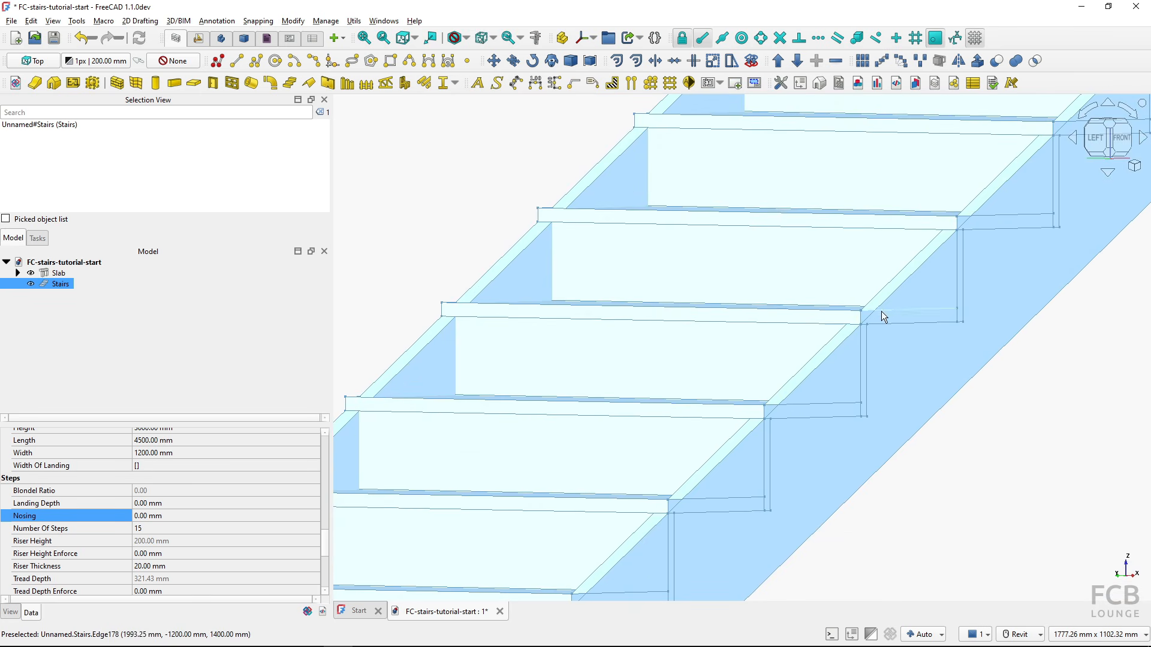
{"action": "scroll", "coordinate": [881, 345], "scroll_direction": "down", "scroll_amount": 5}
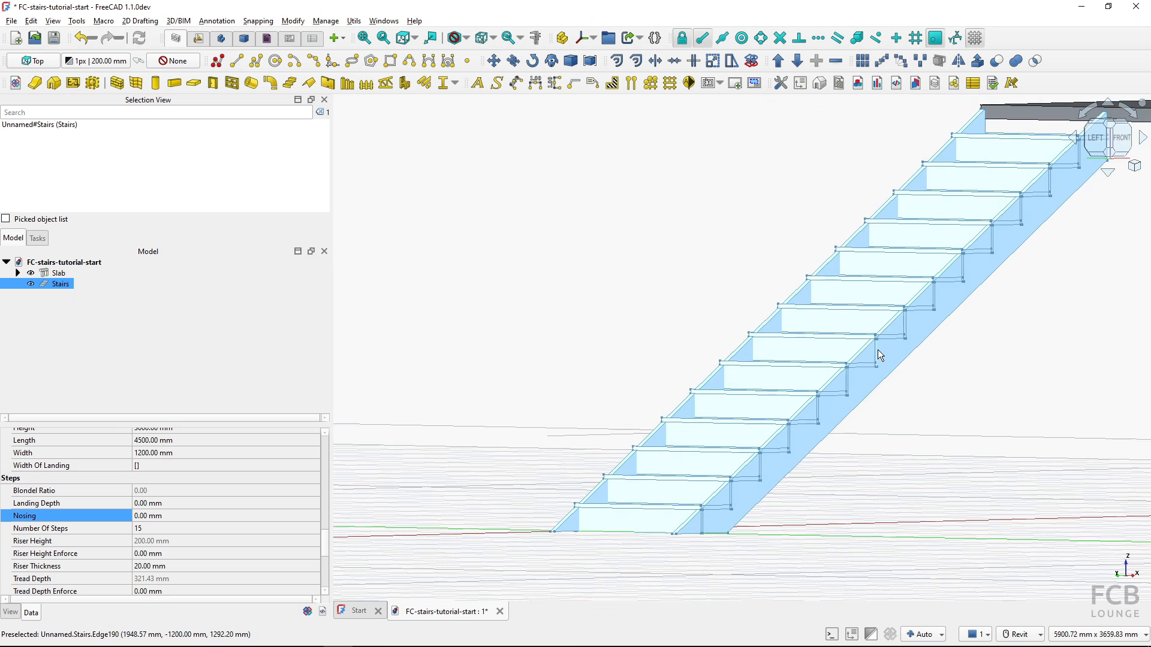
{"action": "middle_click_drag", "start_coordinate": [877, 350], "coordinate": [901, 390], "text": "shift"}
Try a structure offset of 100 mm on the staircase
{"action": "scroll", "coordinate": [199, 498], "scroll_direction": "down", "scroll_amount": 5}
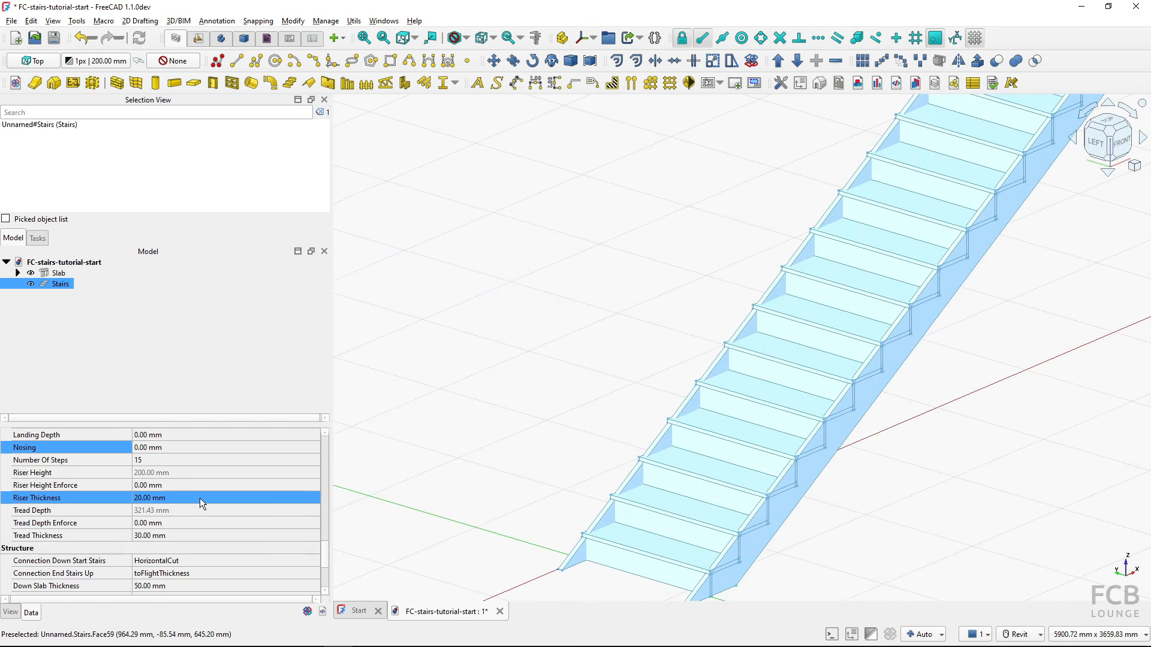
{"action": "left_click", "coordinate": [156, 564]}
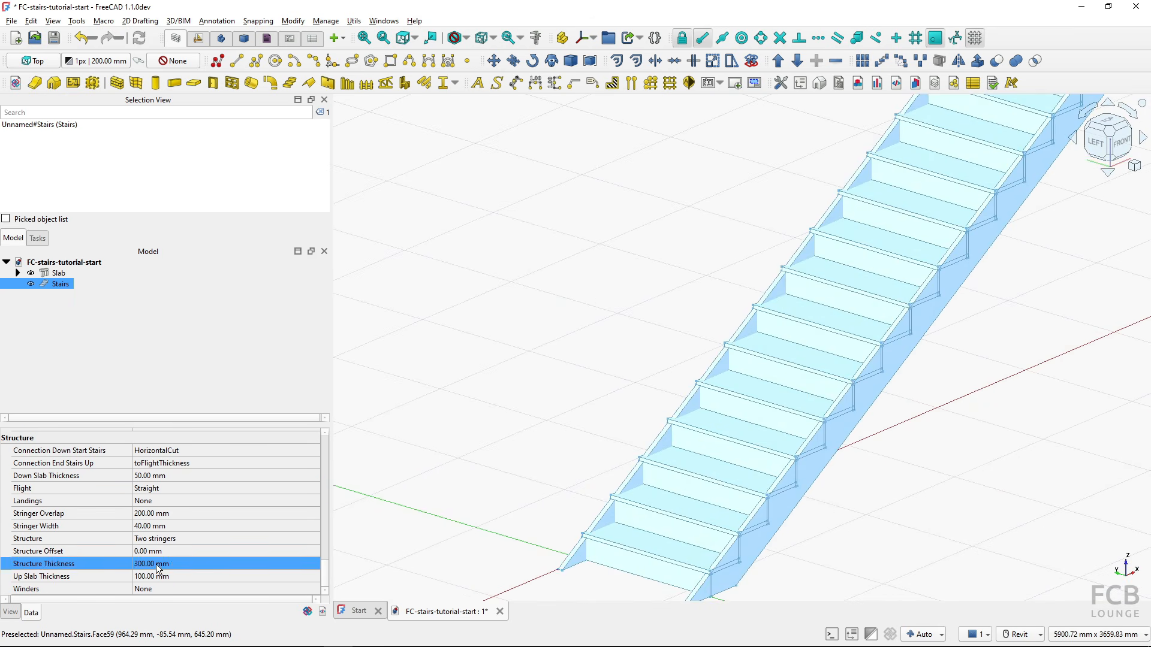
{"action": "left_click", "coordinate": [164, 549]}
{"action": "left_click", "coordinate": [171, 550]}
{"action": "type", "text": "100"}
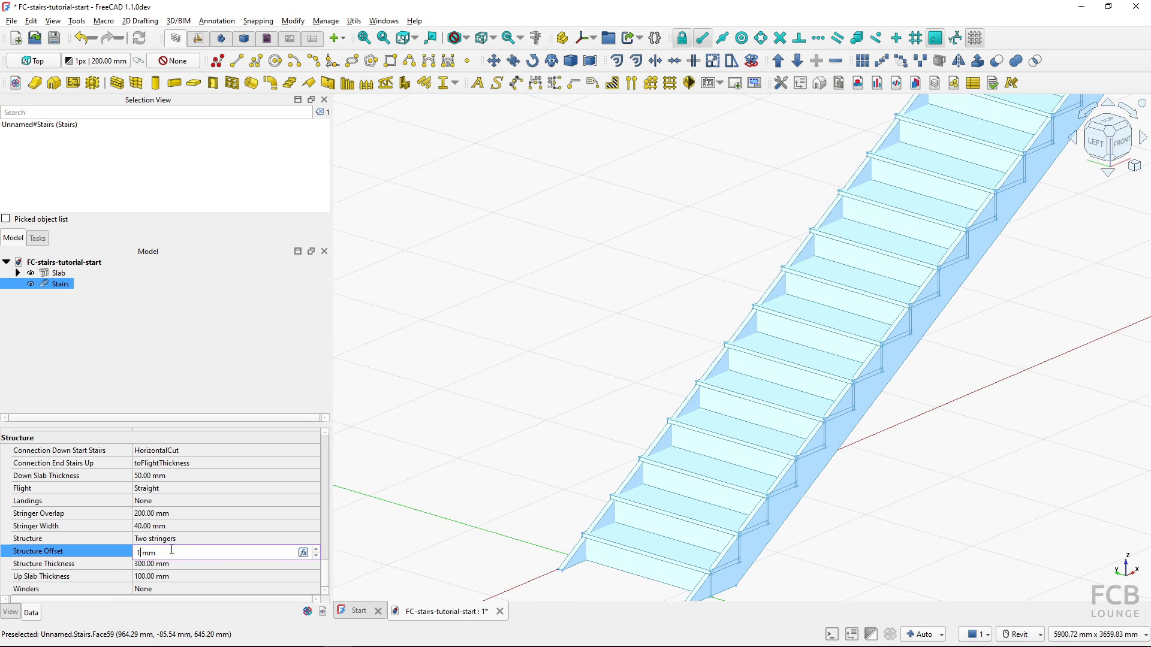
{"action": "key", "text": "Return"}
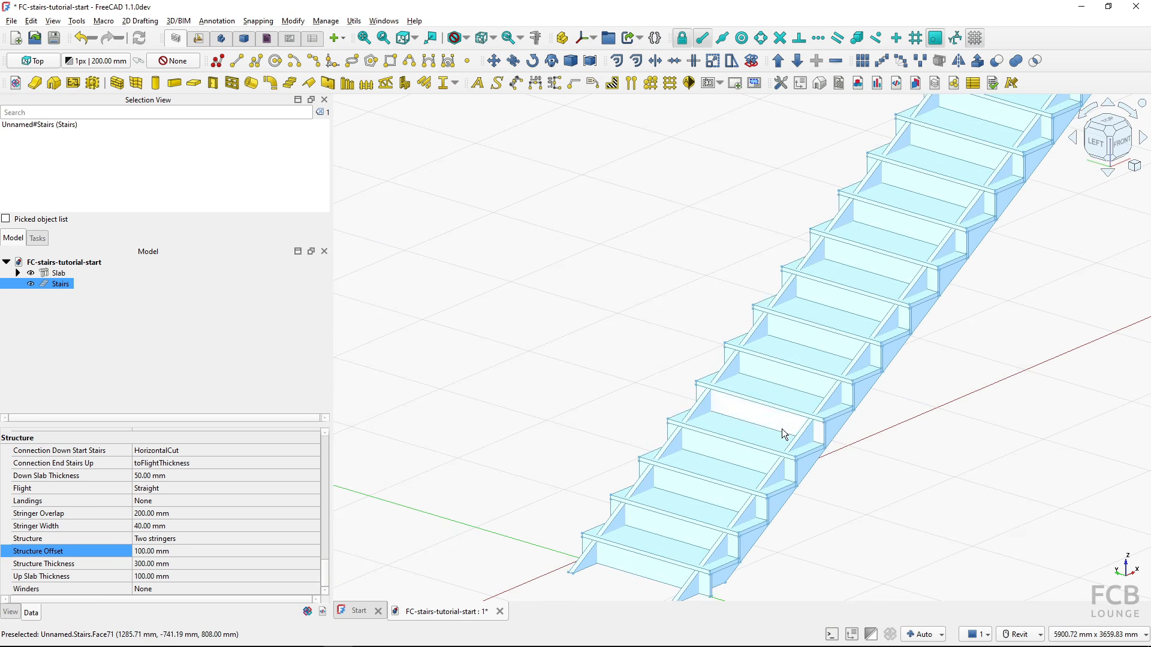
Reset the staircase's structure offset to 0 mm and try entering a negative offset directly in the property
{"action": "left_click", "coordinate": [227, 552]}
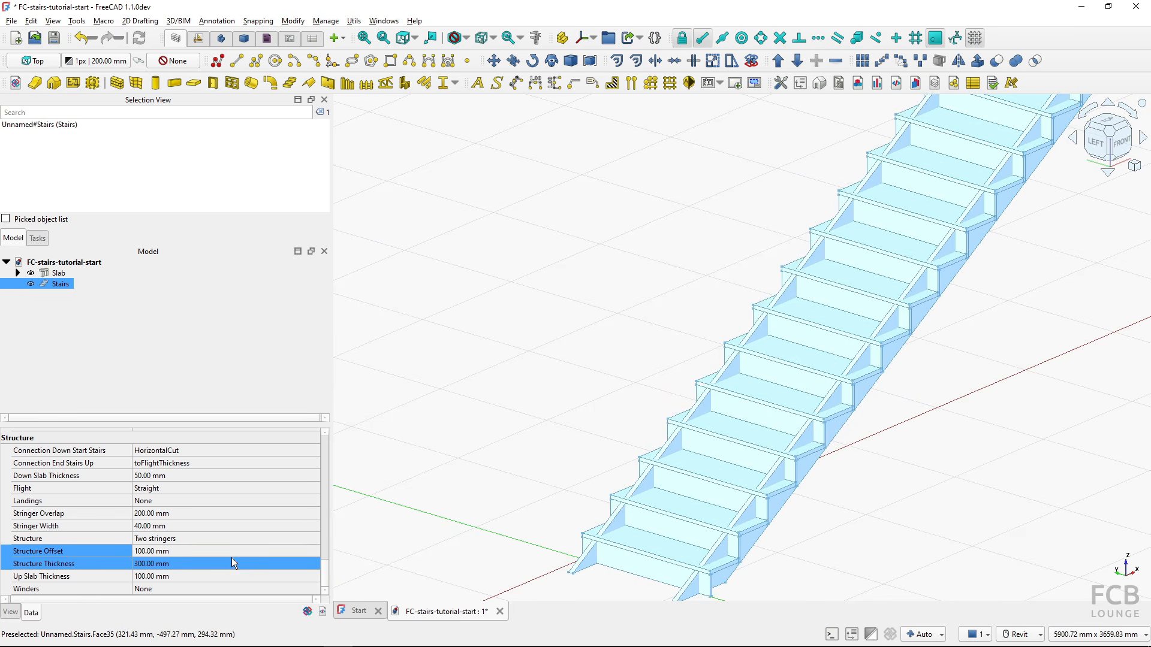
{"action": "type", "text": "0"}
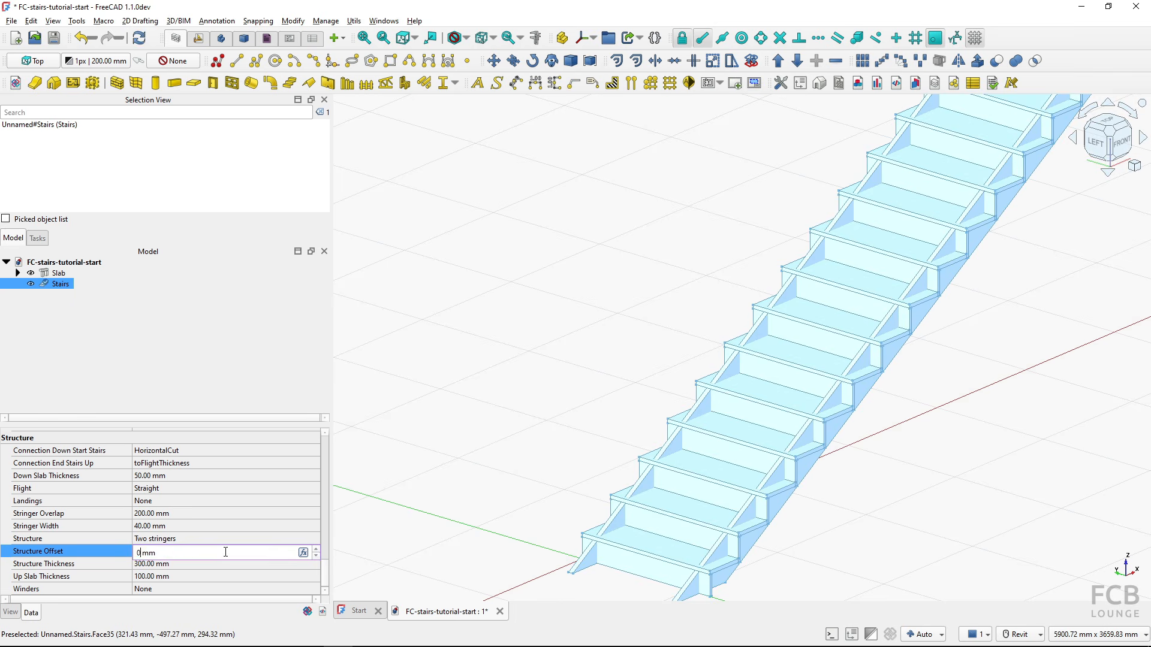
{"action": "key", "text": "Return"}
{"action": "left_click", "coordinate": [226, 551]}
{"action": "type", "text": "-00"}
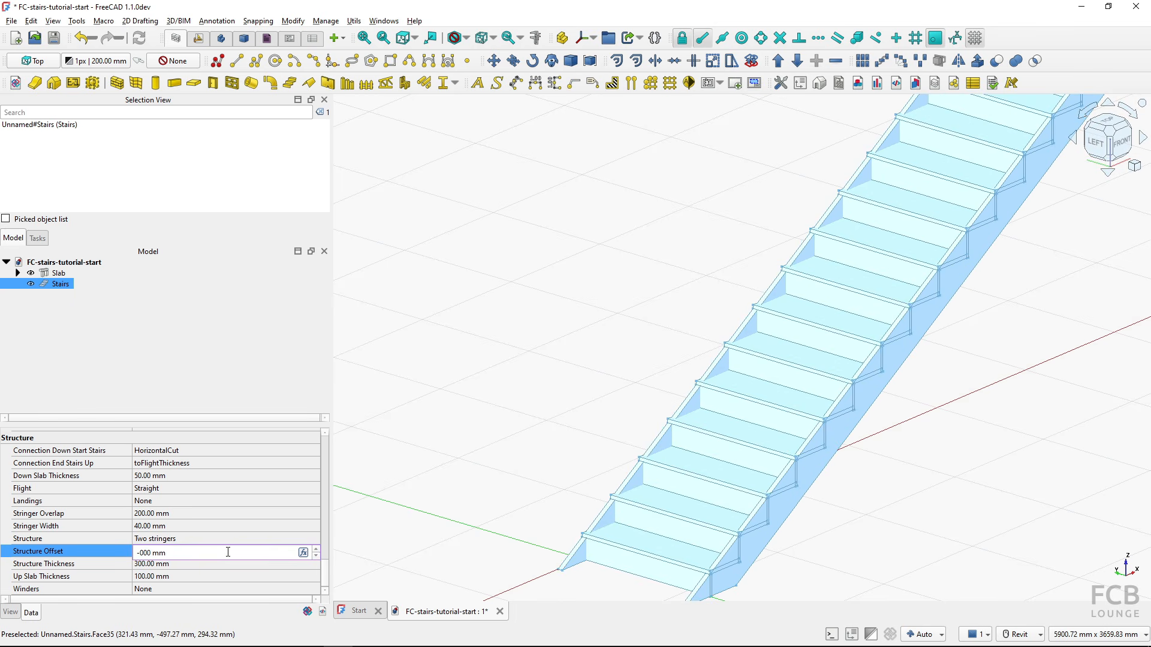
{"action": "key", "text": "Return"}
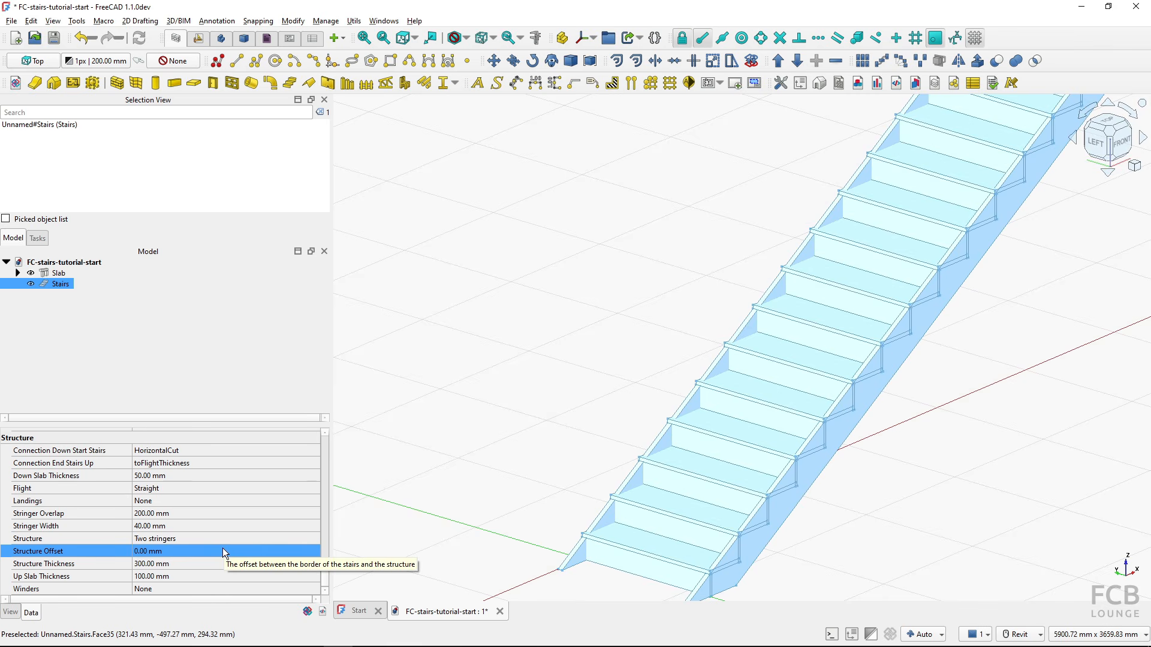
Set the staircase's structure offset to -100 mm with an expression, then deselect the staircase and inspect the stringer positions from the lower end
{"action": "left_click", "coordinate": [189, 552]}
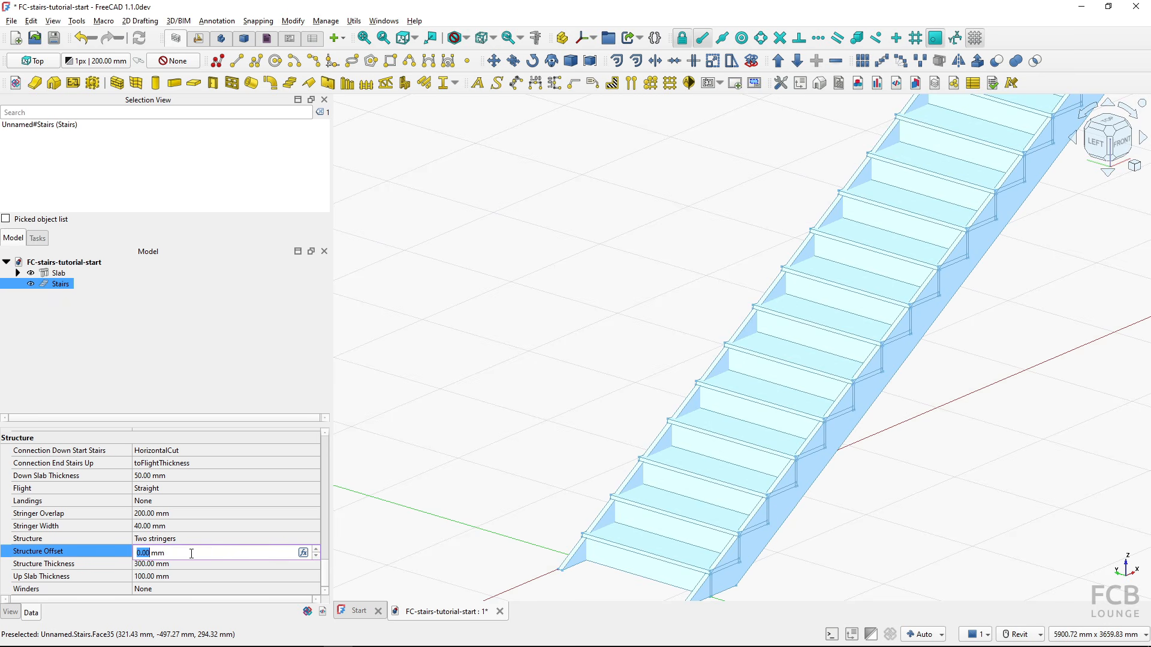
{"action": "left_click", "coordinate": [303, 553]}
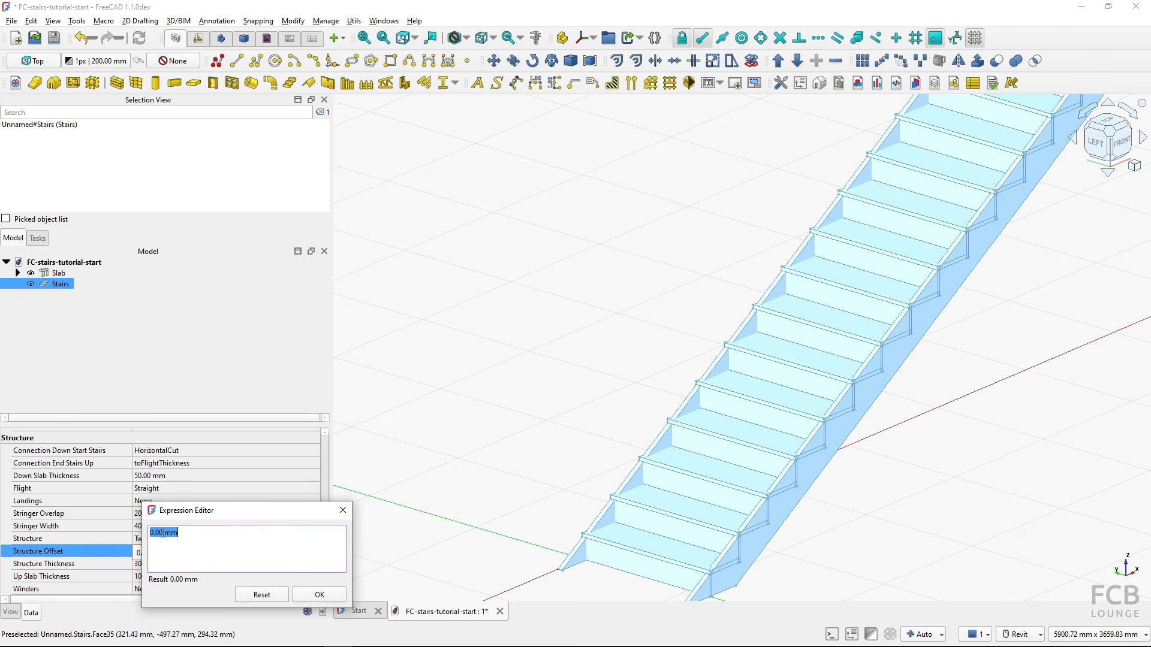
{"action": "left_click", "coordinate": [164, 549]}
{"action": "type", "text": "-10"}
{"action": "left_click", "coordinate": [315, 597]}
{"action": "left_click", "coordinate": [236, 579]}
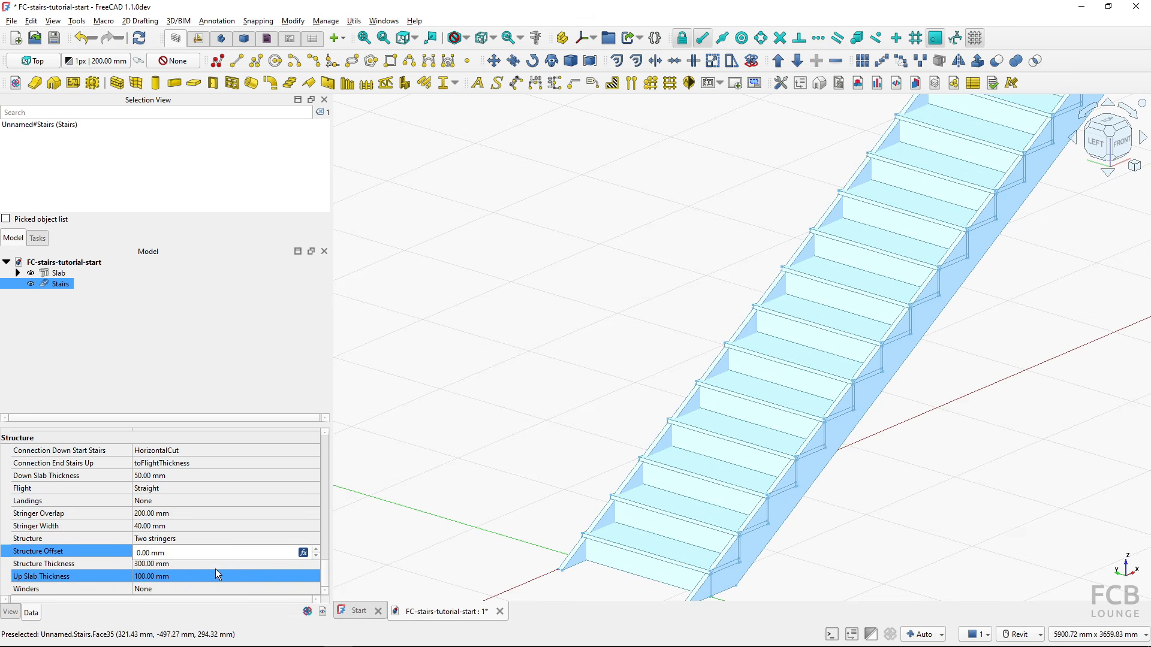
{"action": "left_click", "coordinate": [214, 565]}
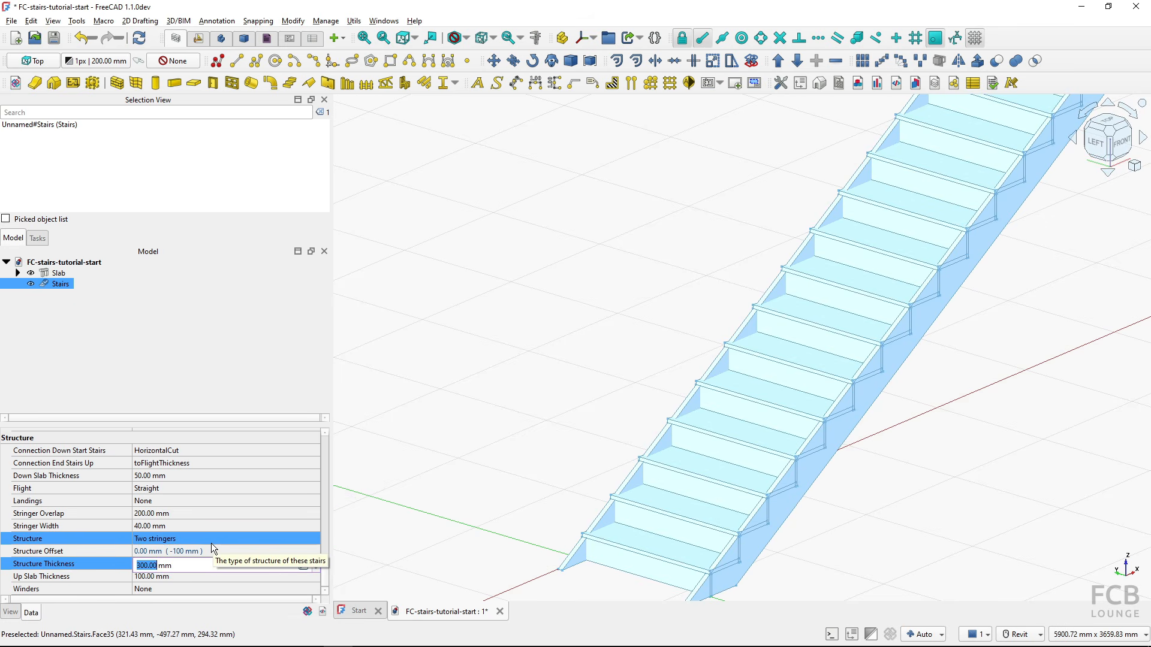
{"action": "left_click", "coordinate": [211, 542]}
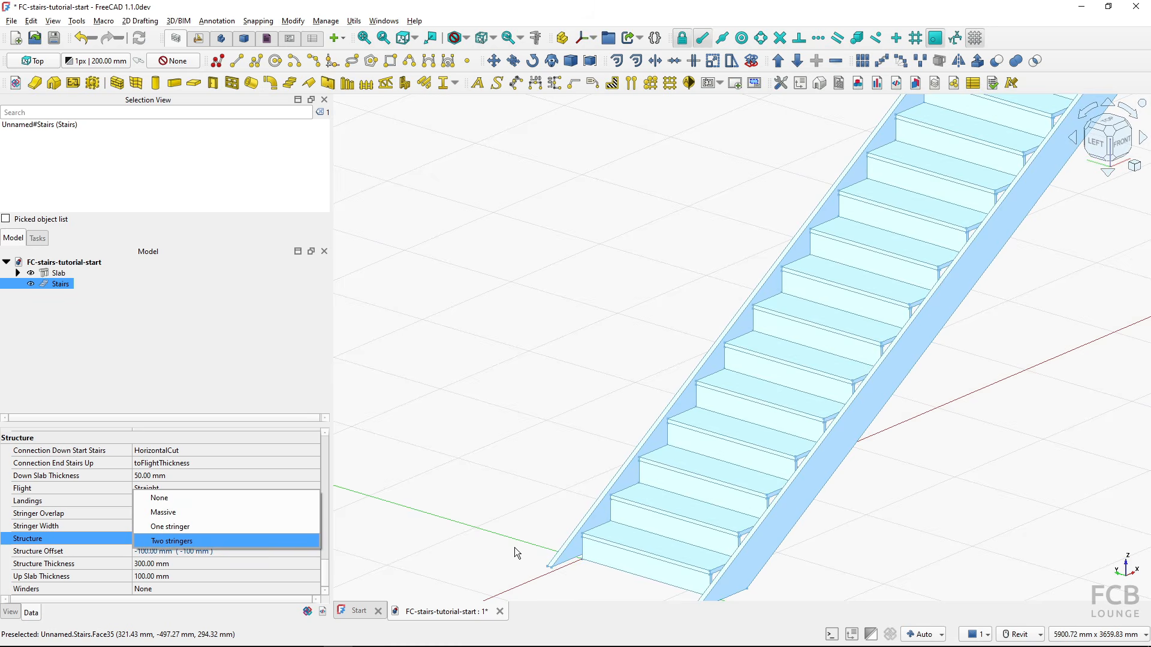
{"action": "left_click", "coordinate": [537, 525]}
{"action": "middle_click_drag", "start_coordinate": [537, 525], "coordinate": [671, 540], "text": "shift"}
{"action": "key", "text": "ctrl"}
{"action": "key", "text": "ctrl"}
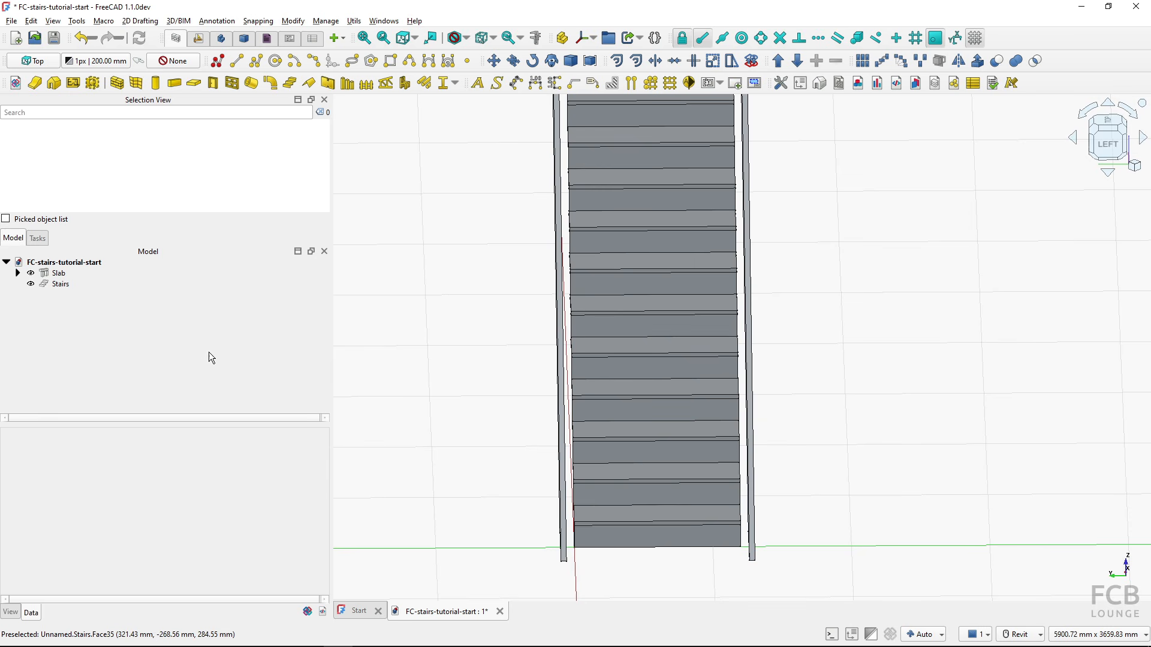
Change the expression for the staircase's structure offset to -40 mm and deselect the staircase
{"action": "left_click", "coordinate": [66, 286]}
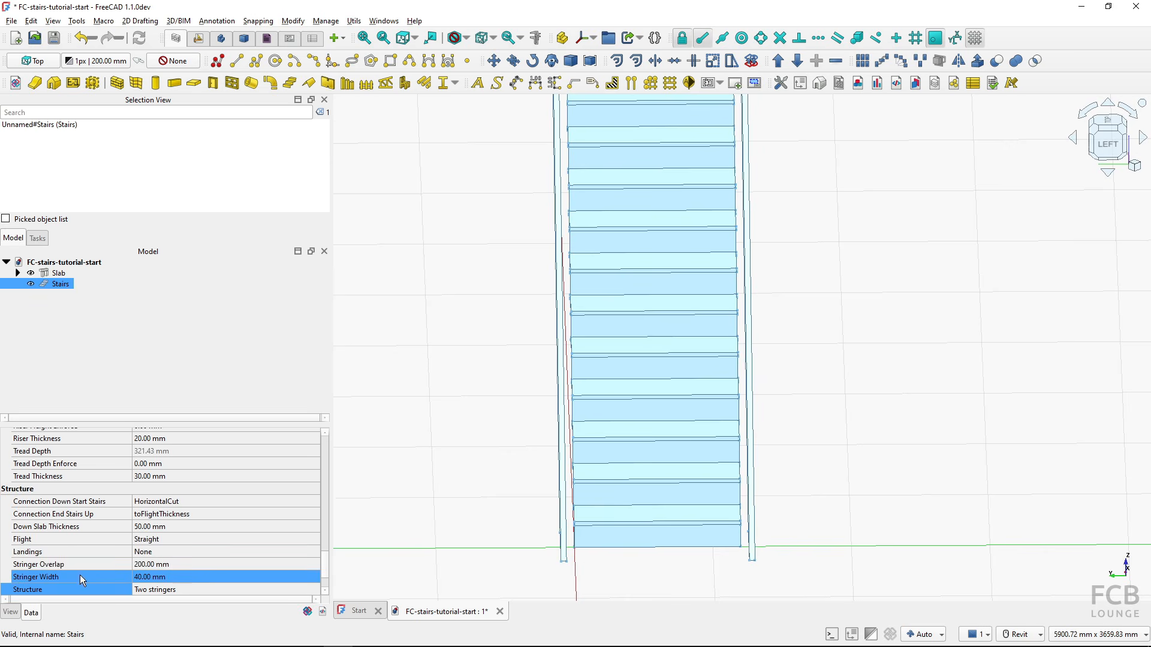
{"action": "scroll", "coordinate": [155, 577], "scroll_direction": "down", "scroll_amount": 2}
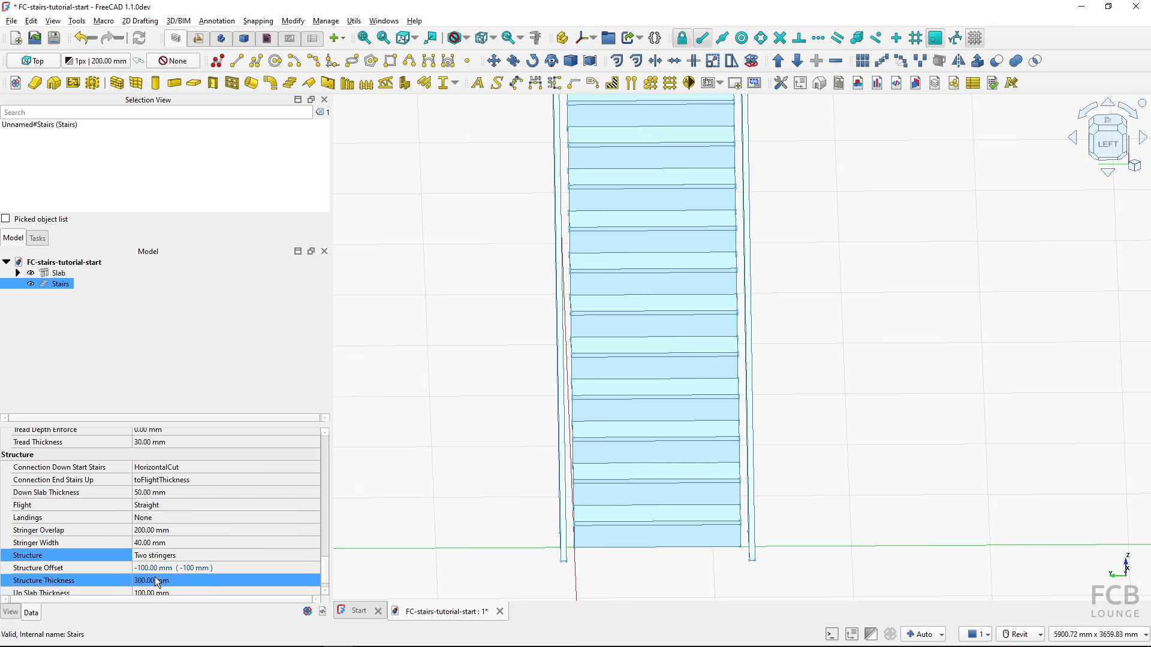
{"action": "left_click", "coordinate": [162, 552]}
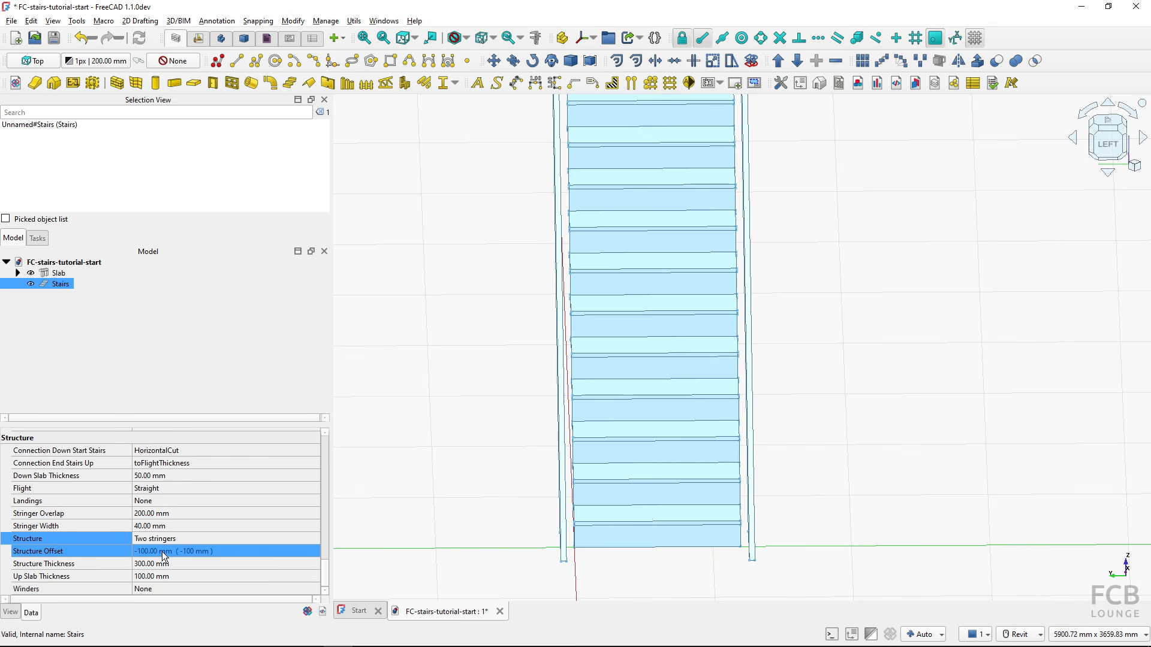
{"action": "left_click", "coordinate": [304, 552]}
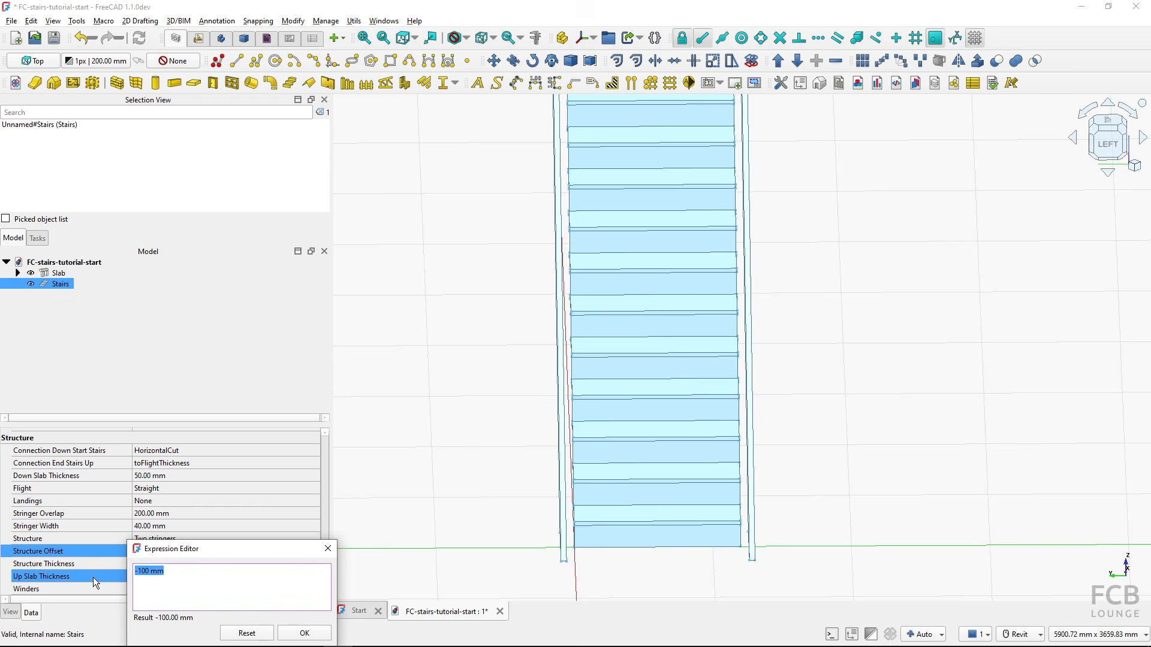
{"action": "left_click", "coordinate": [175, 598]}
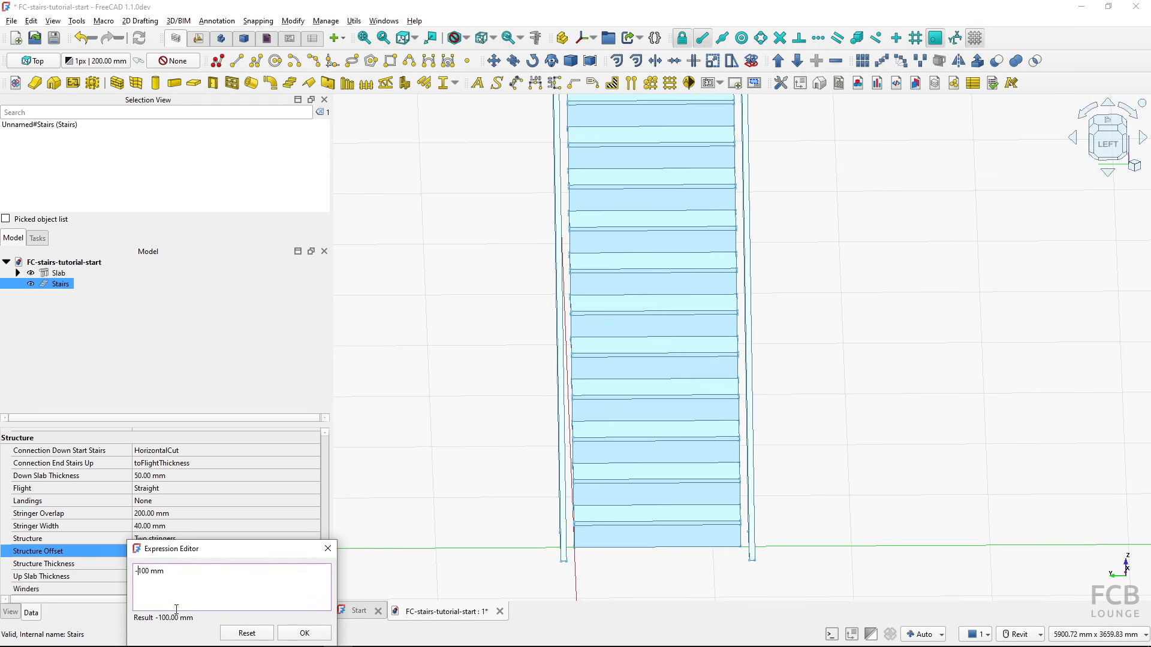
{"action": "key", "text": "Delete"}
{"action": "key", "text": "Delete"}
{"action": "type", "text": "4"}
{"action": "left_click", "coordinate": [297, 632]}
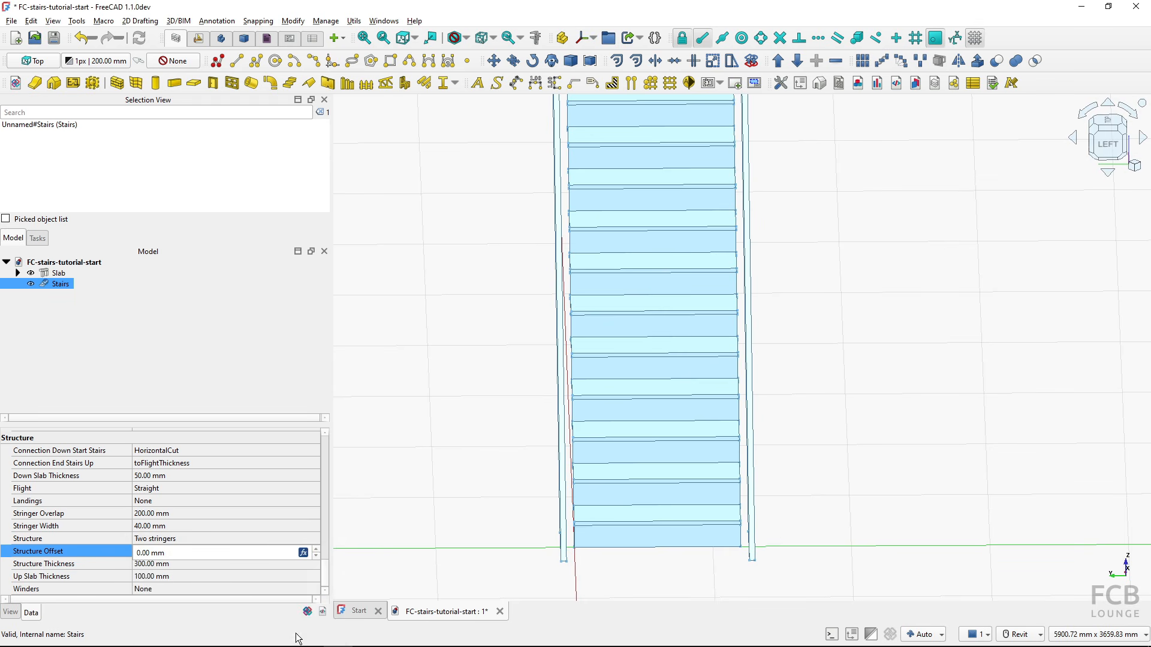
{"action": "left_click", "coordinate": [396, 531]}
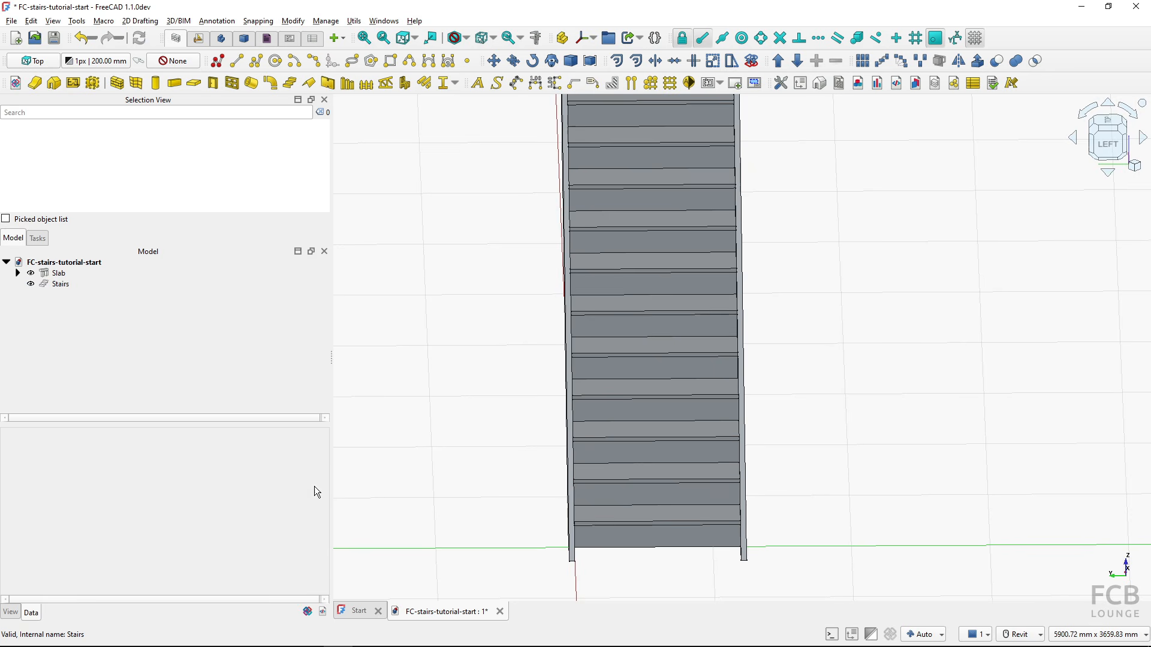
Inspect the whole flight at an angle to check how the offset stringers sit against the treads
{"action": "middle_click_drag", "start_coordinate": [697, 480], "coordinate": [557, 510], "text": "shift"}
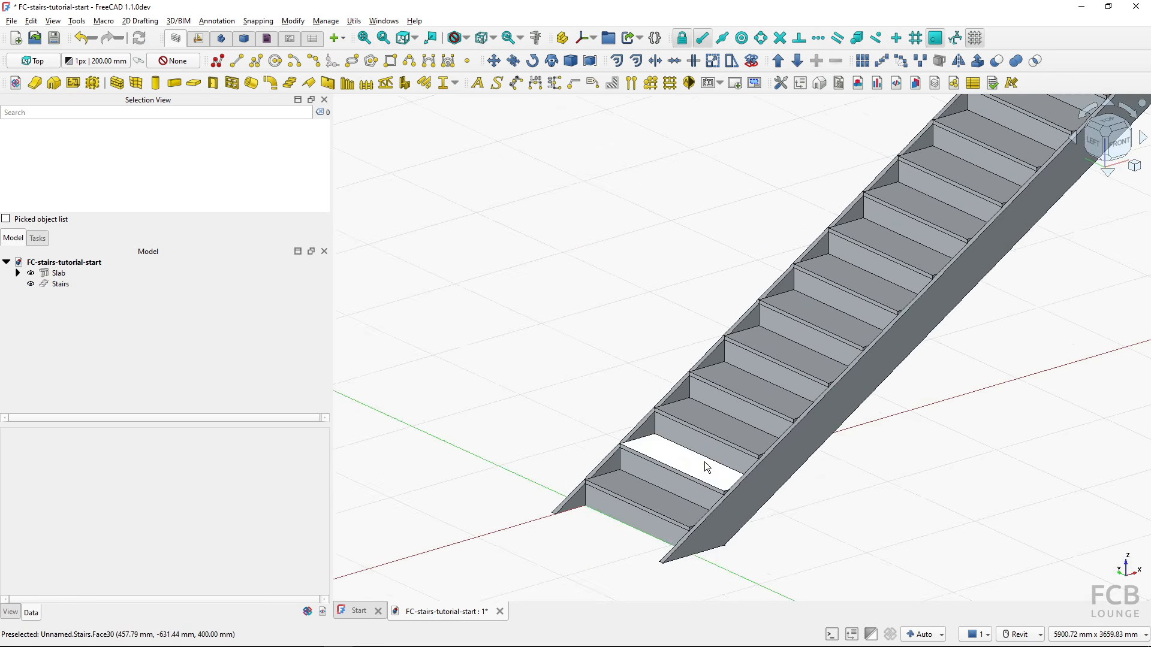
{"action": "middle_click_drag", "start_coordinate": [708, 459], "coordinate": [632, 501]}
{"action": "scroll", "coordinate": [632, 501], "scroll_direction": "down", "scroll_amount": 2}
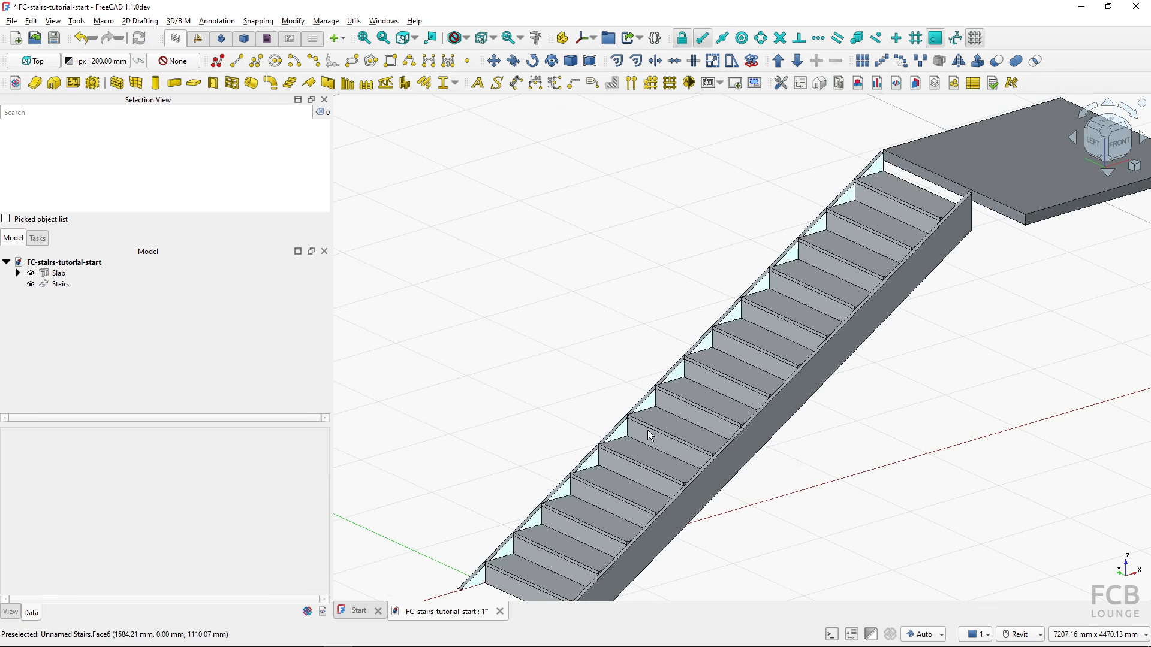
{"action": "scroll", "coordinate": [660, 396], "scroll_direction": "down", "scroll_amount": 1}
{"action": "scroll", "coordinate": [663, 361], "scroll_direction": "down", "scroll_amount": 2}
{"action": "scroll", "coordinate": [711, 373], "scroll_direction": "up", "scroll_amount": 2}
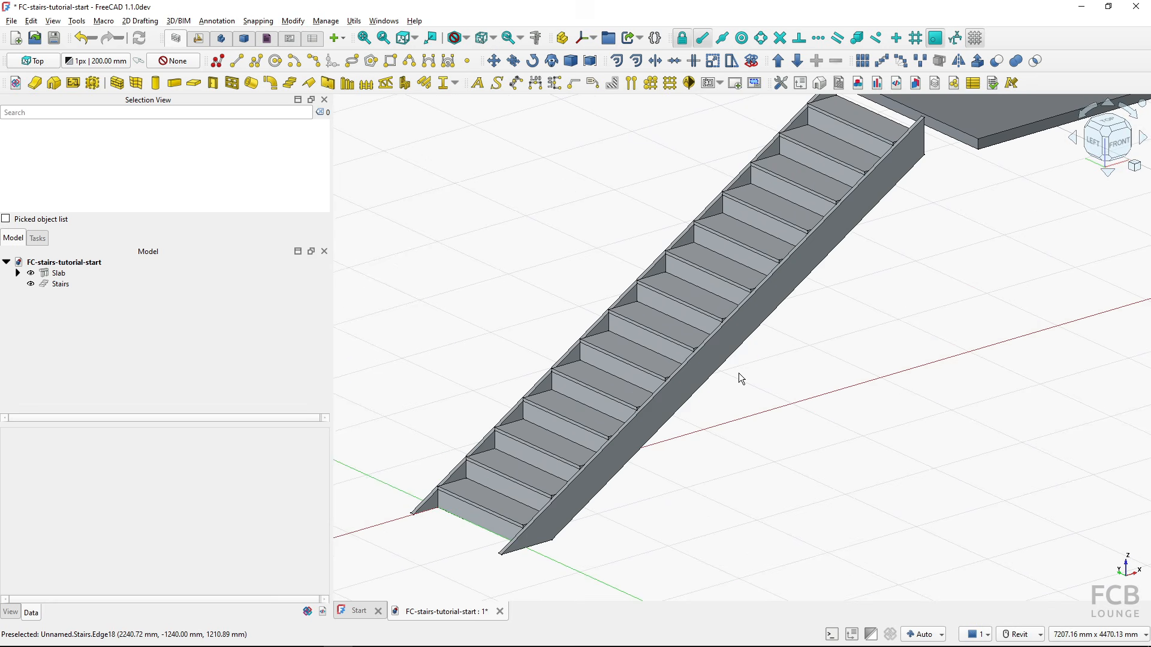
{"action": "middle_click_drag", "start_coordinate": [703, 398], "coordinate": [731, 406], "text": "shift"}
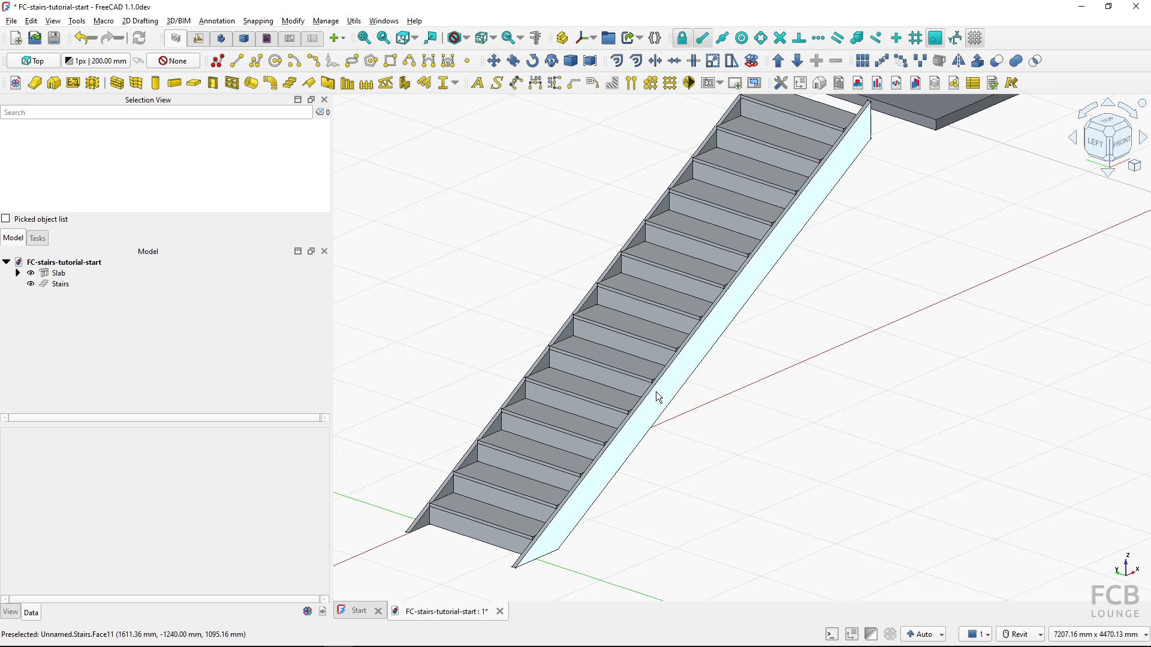
Compare the staircase's stringer width with its structure offset, then deselect it and view the flight together with the slab
{"action": "left_click", "coordinate": [53, 284]}
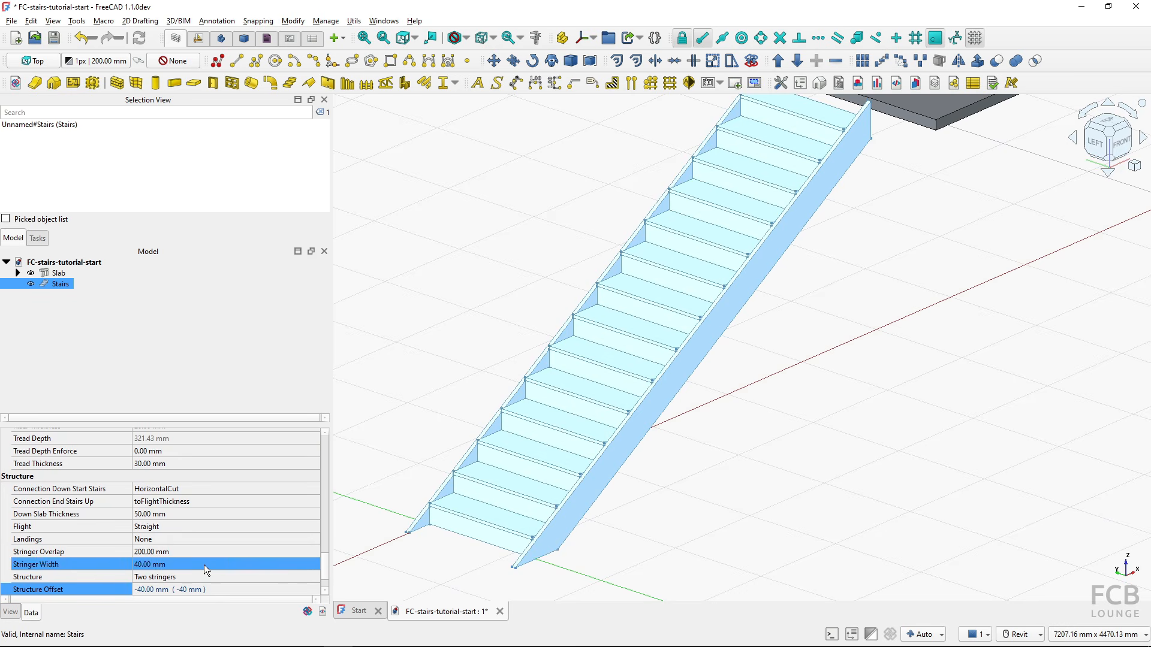
{"action": "key", "text": "ctrl"}
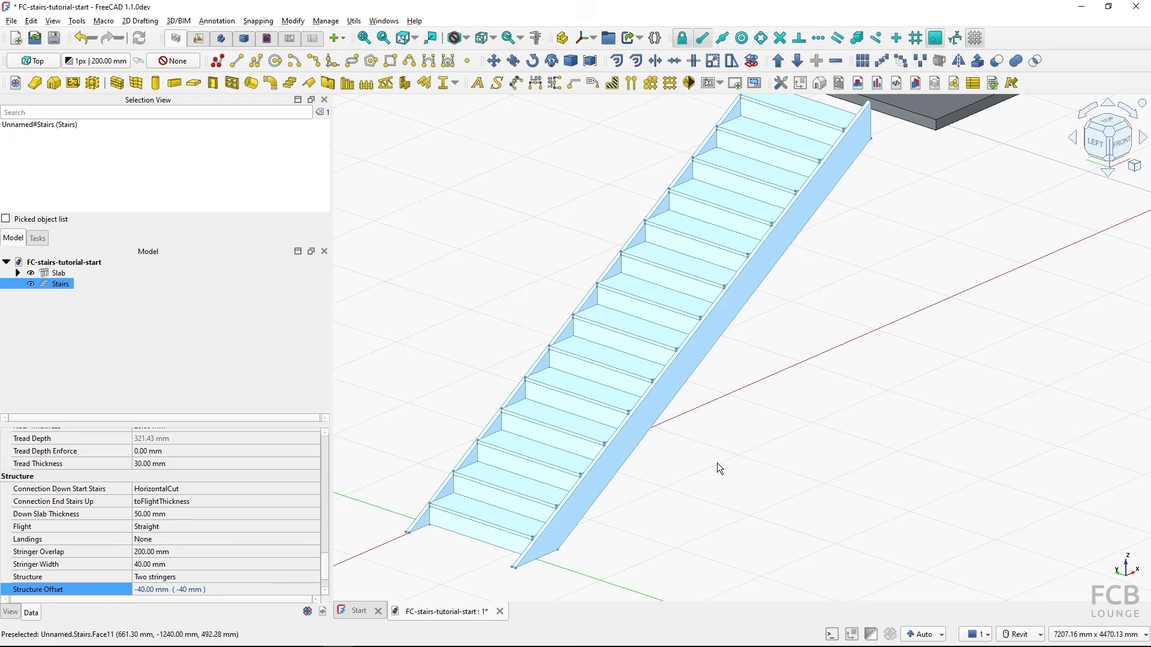
{"action": "scroll", "coordinate": [814, 430], "scroll_direction": "down", "scroll_amount": 3}
{"action": "left_click", "coordinate": [818, 417]}
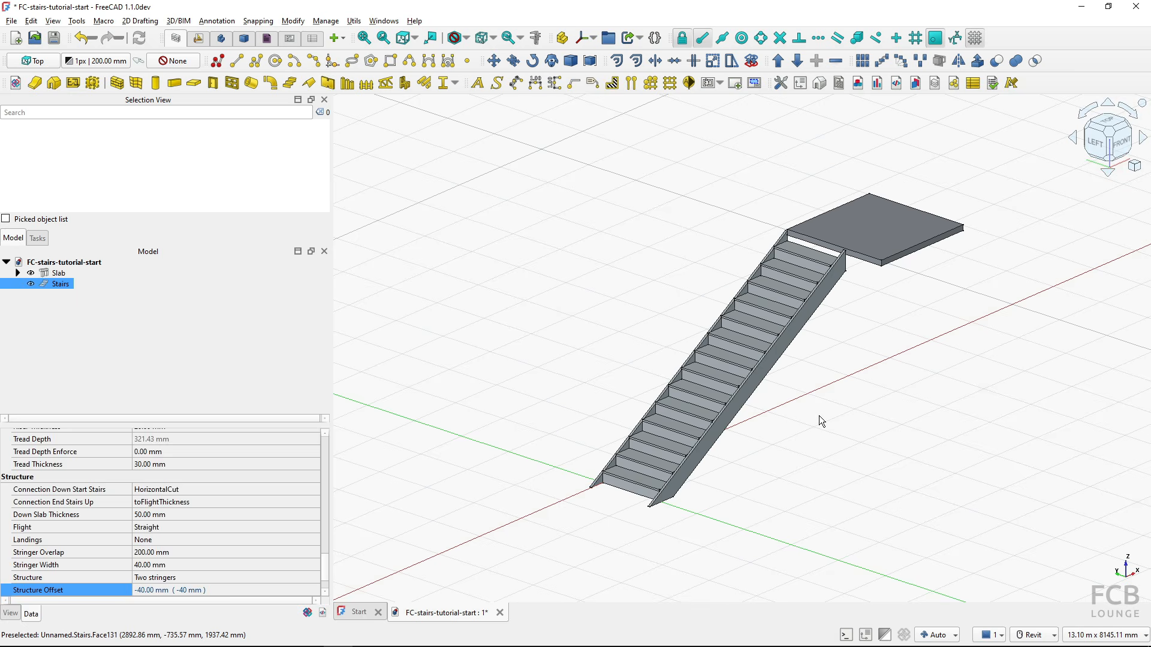
{"action": "scroll", "coordinate": [819, 415], "scroll_direction": "up", "scroll_amount": 2}
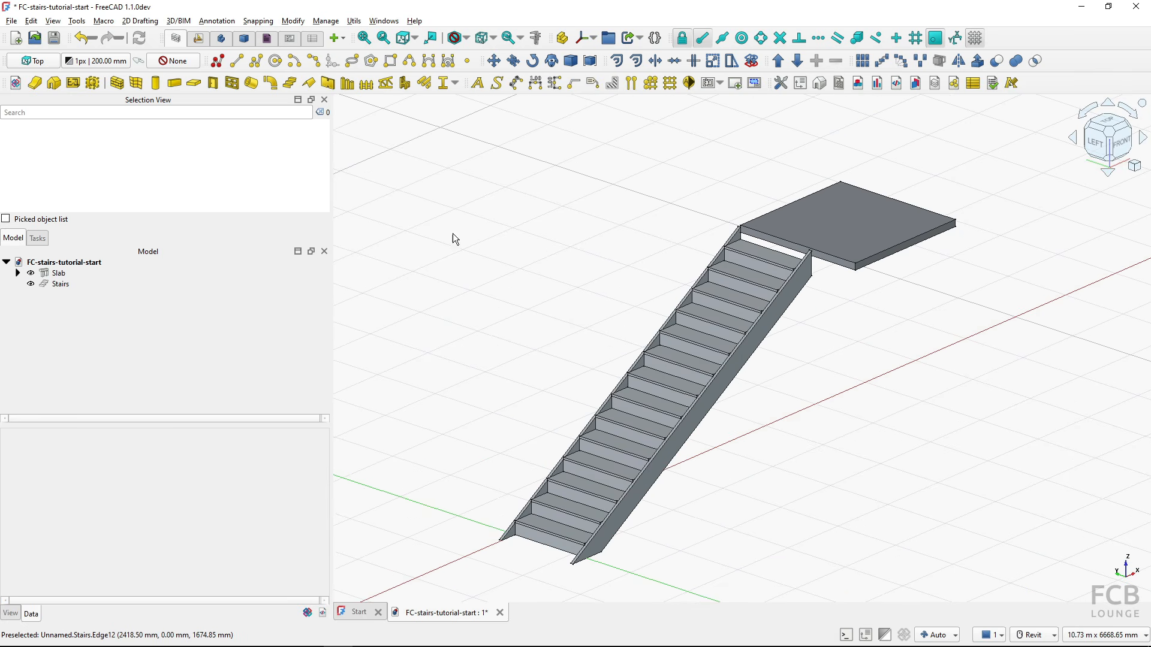
{"action": "key", "text": "ctrl"}
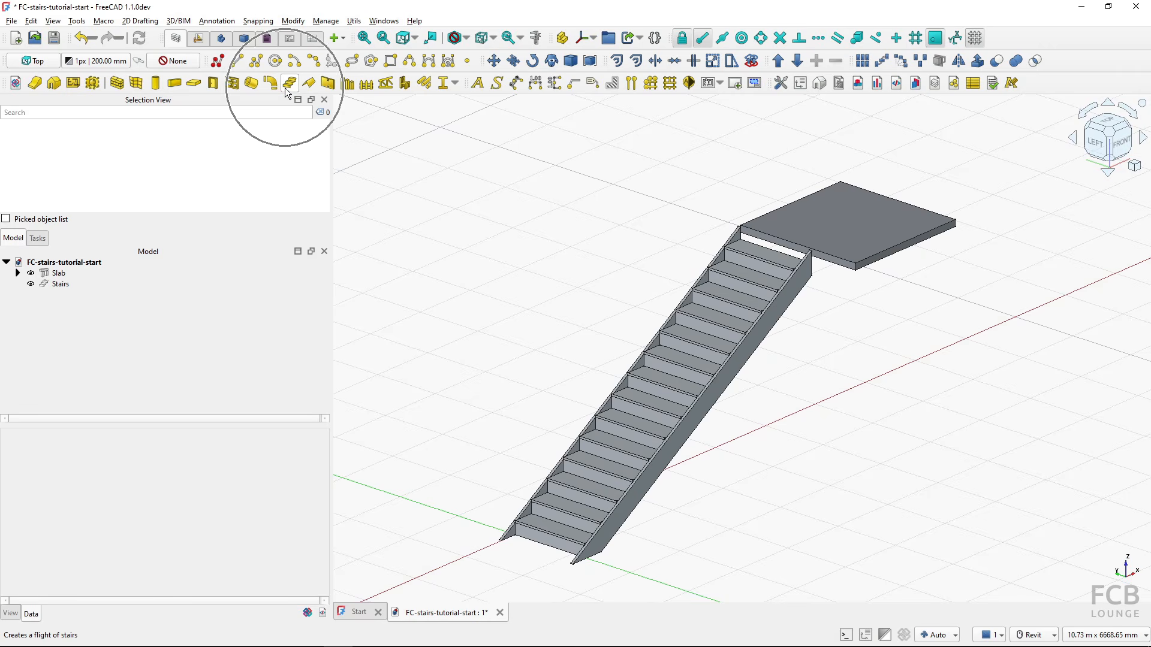
Open the sample files FC-staris-structure-samples and FC-stairs-02-shapes and show the shapes document
{"action": "left_click", "coordinate": [12, 21]}
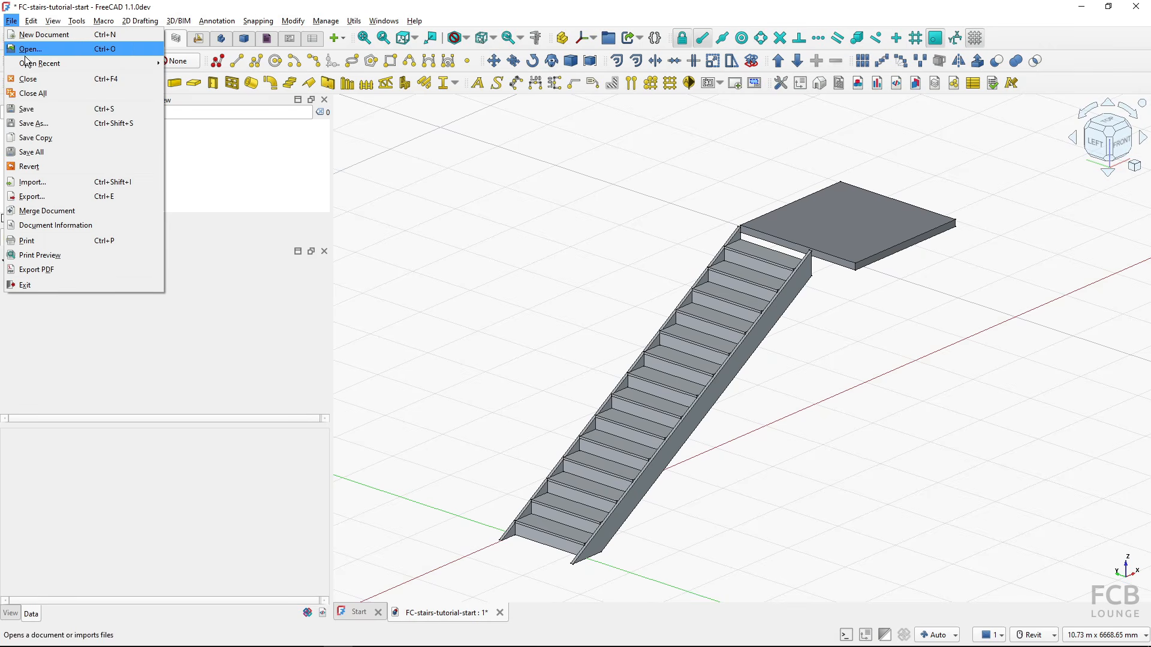
{"action": "mouse_move", "coordinate": [25, 64]}
{"action": "left_click", "coordinate": [182, 77]}
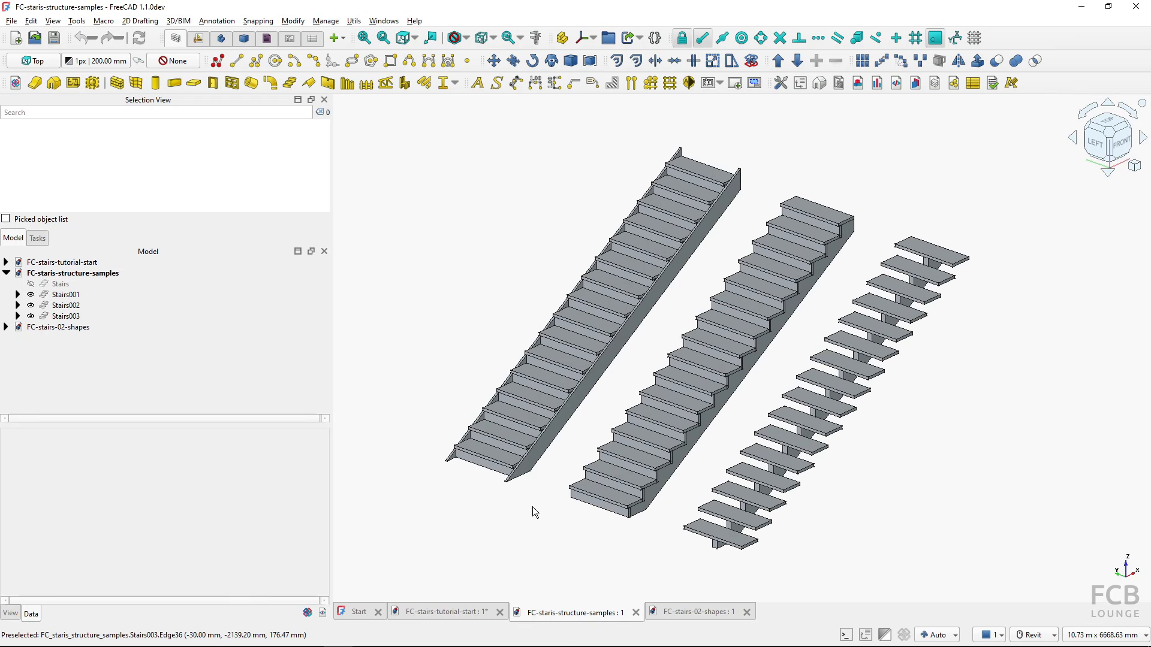
{"action": "left_click", "coordinate": [686, 612]}
{"action": "scroll", "coordinate": [745, 527], "scroll_direction": "down", "scroll_amount": 2}
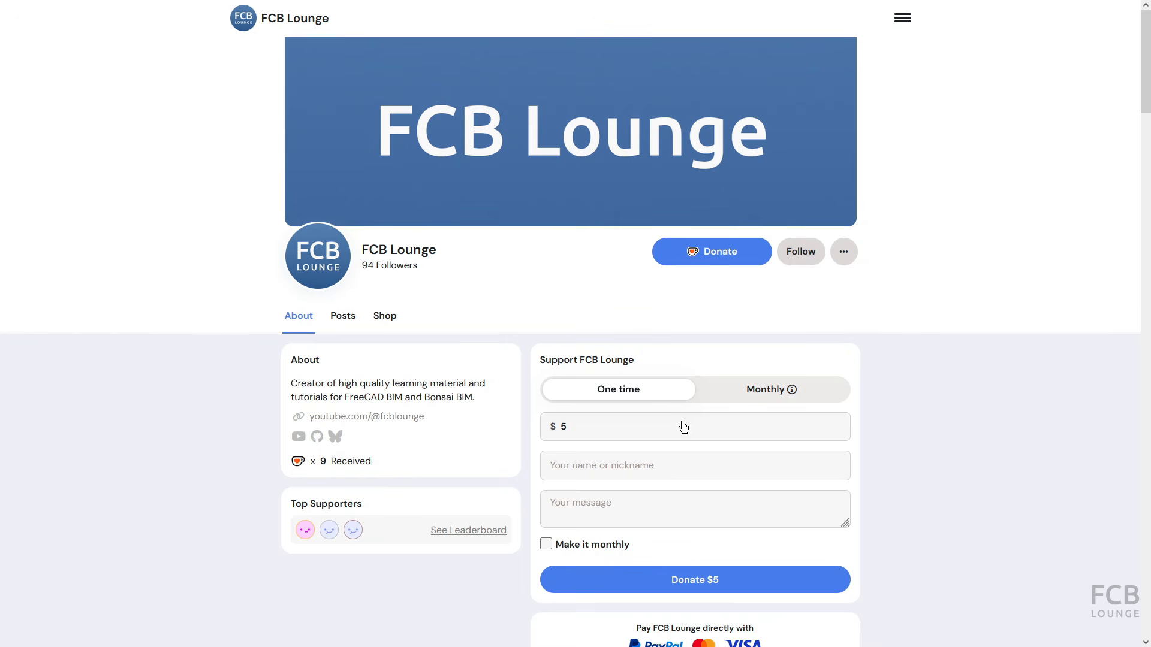
On the FCB Lounge donation page, set the one-time amount to $10, enter a supporter nickname and begin a thank-you message
{"action": "left_click", "coordinate": [577, 427]}
{"action": "key", "text": "BackSpace"}
{"action": "type", "text": "10"}
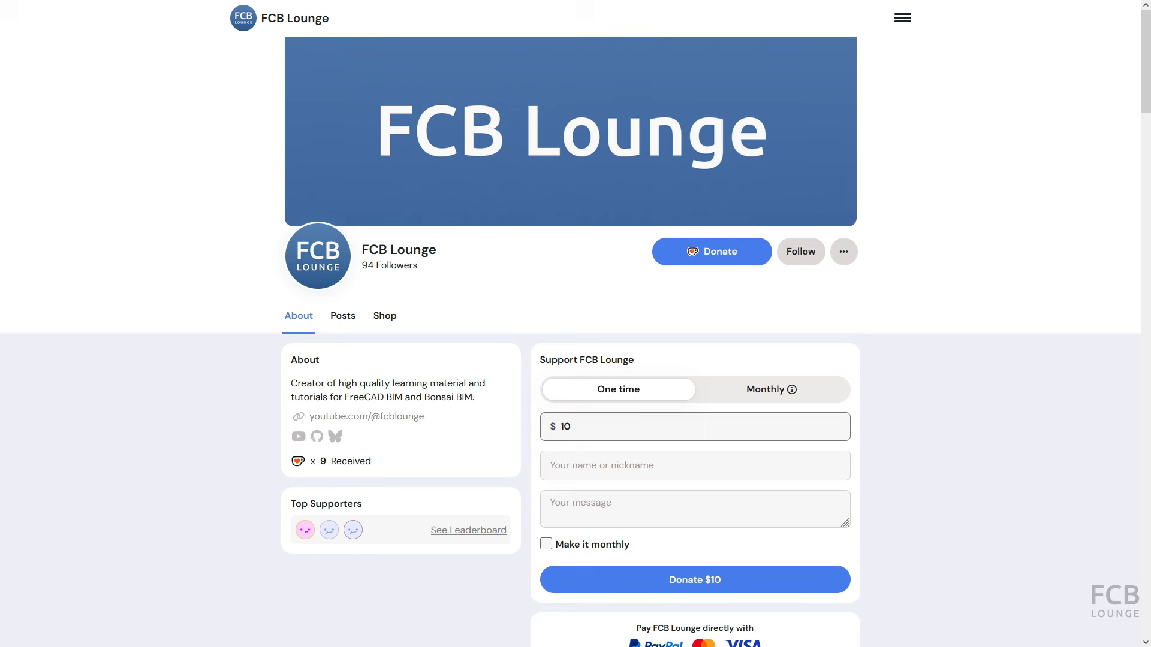
{"action": "left_click", "coordinate": [569, 466]}
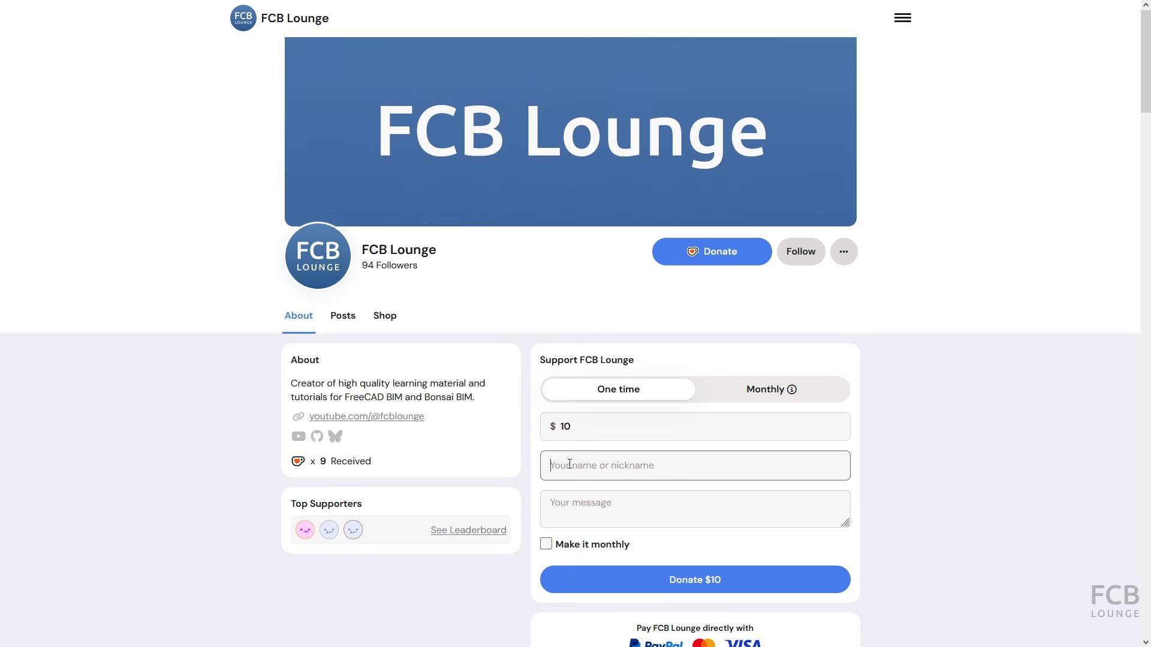
{"action": "type", "text": "Nick"}
{"action": "left_click", "coordinate": [601, 518]}
{"action": "type", "text": "Thank yo"}
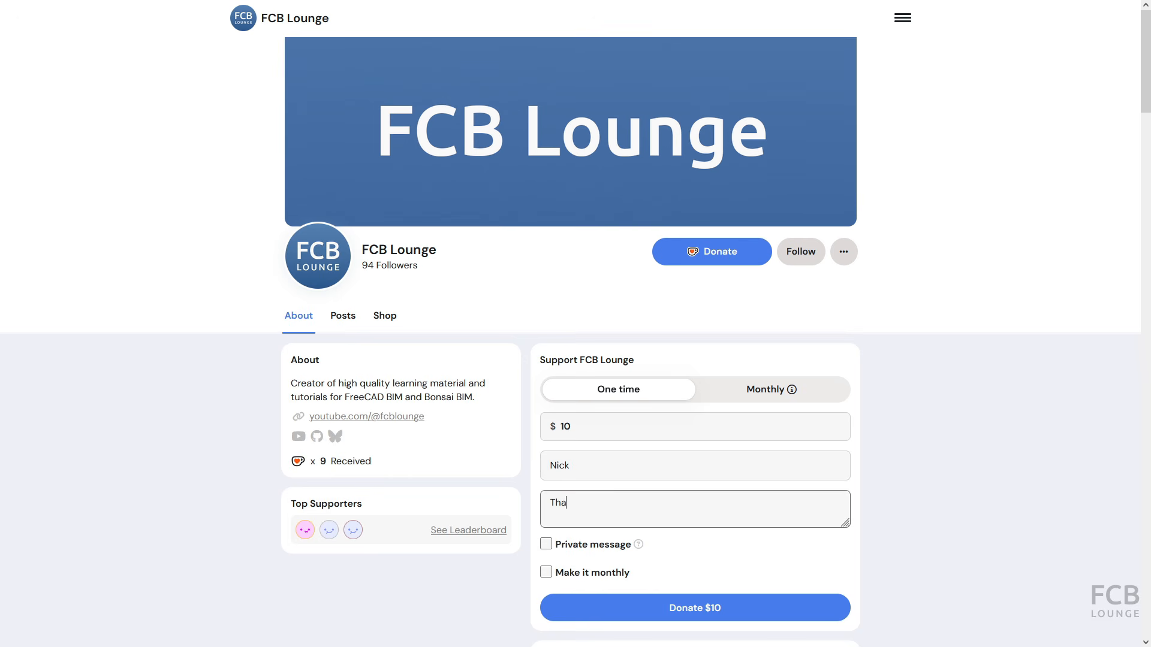